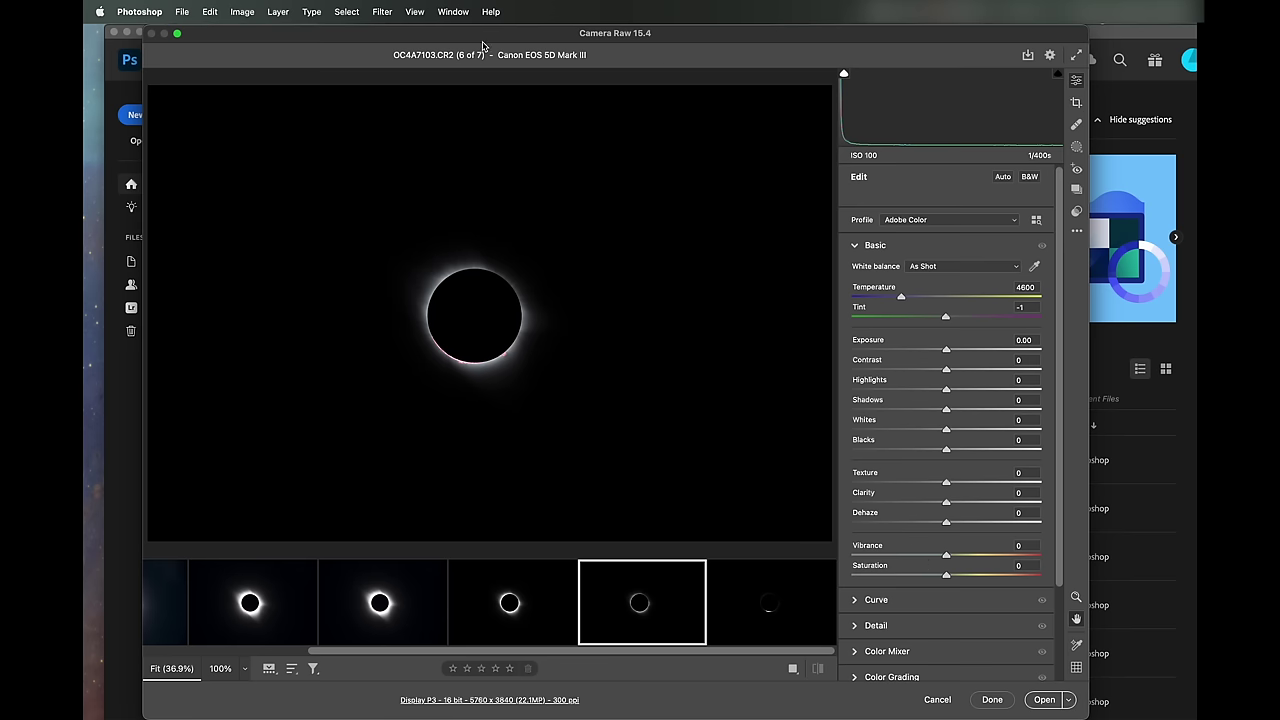
Compare the bracketed eclipse exposures from the filmstrip, ending on OC4A7103.CR2.
left_click_drag(692, 34, 701, 32)
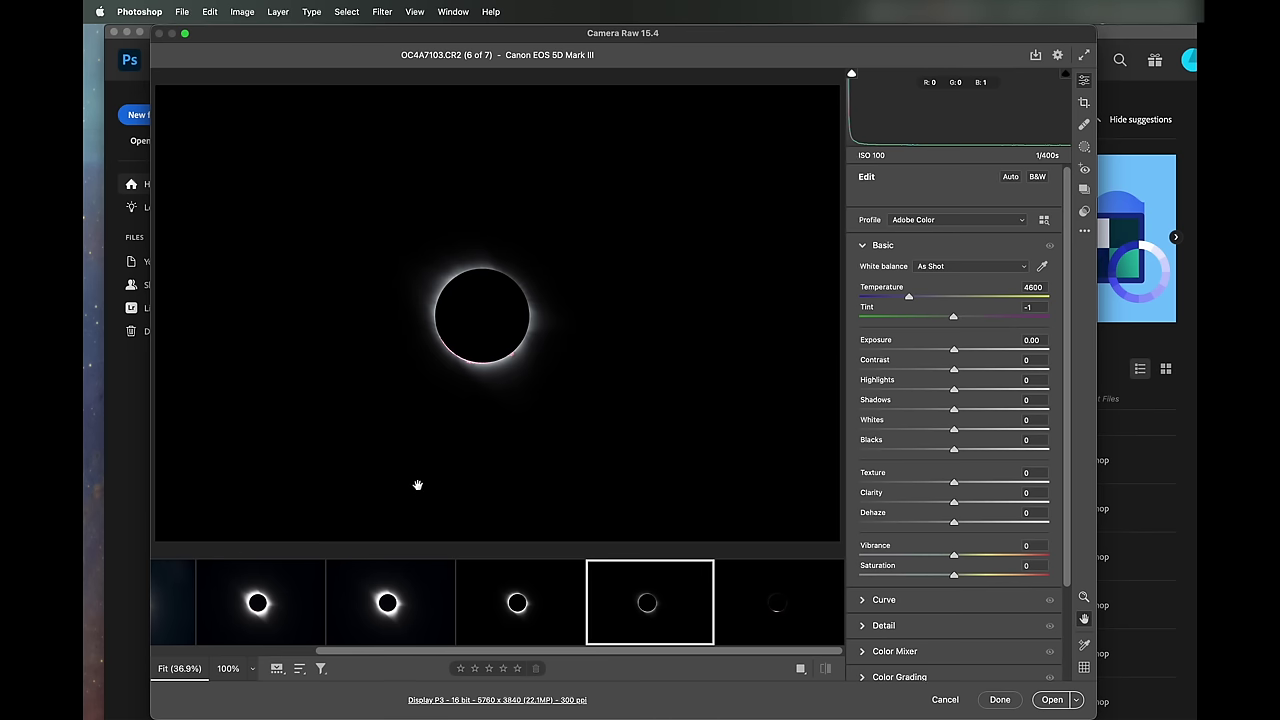
left_click(780, 600)
left_click(645, 600)
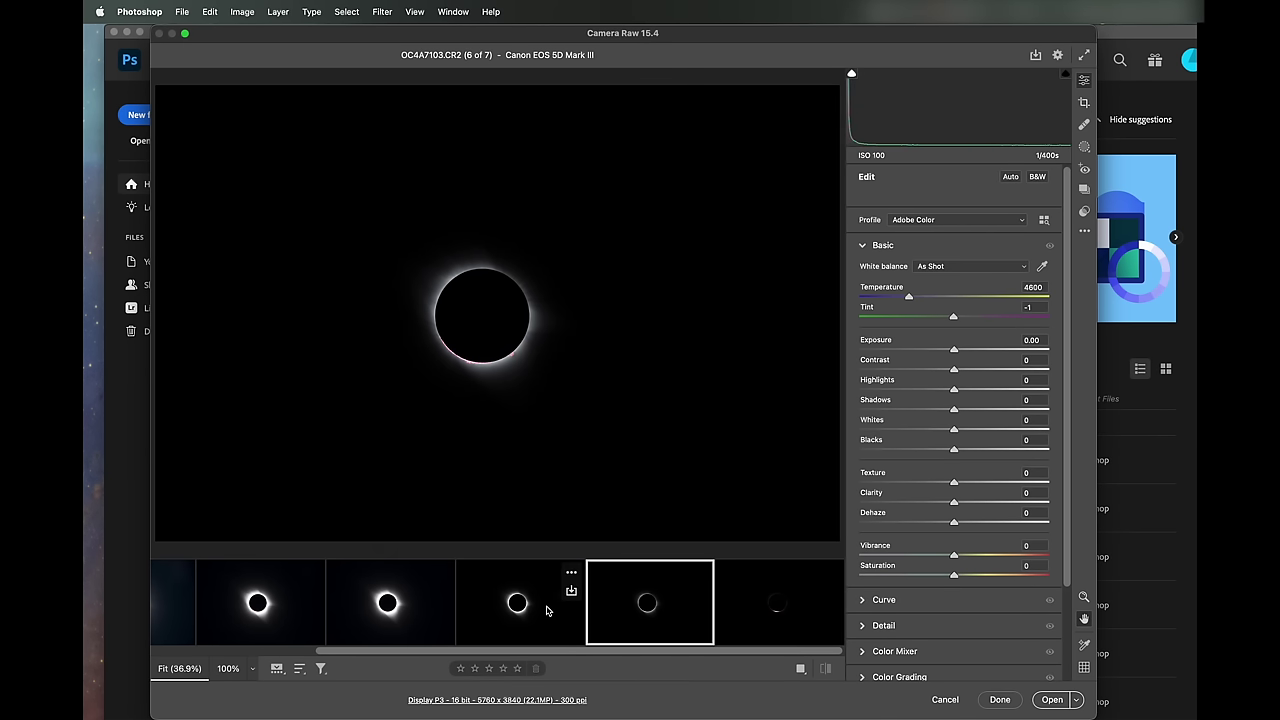
left_click(525, 600)
left_click(390, 605)
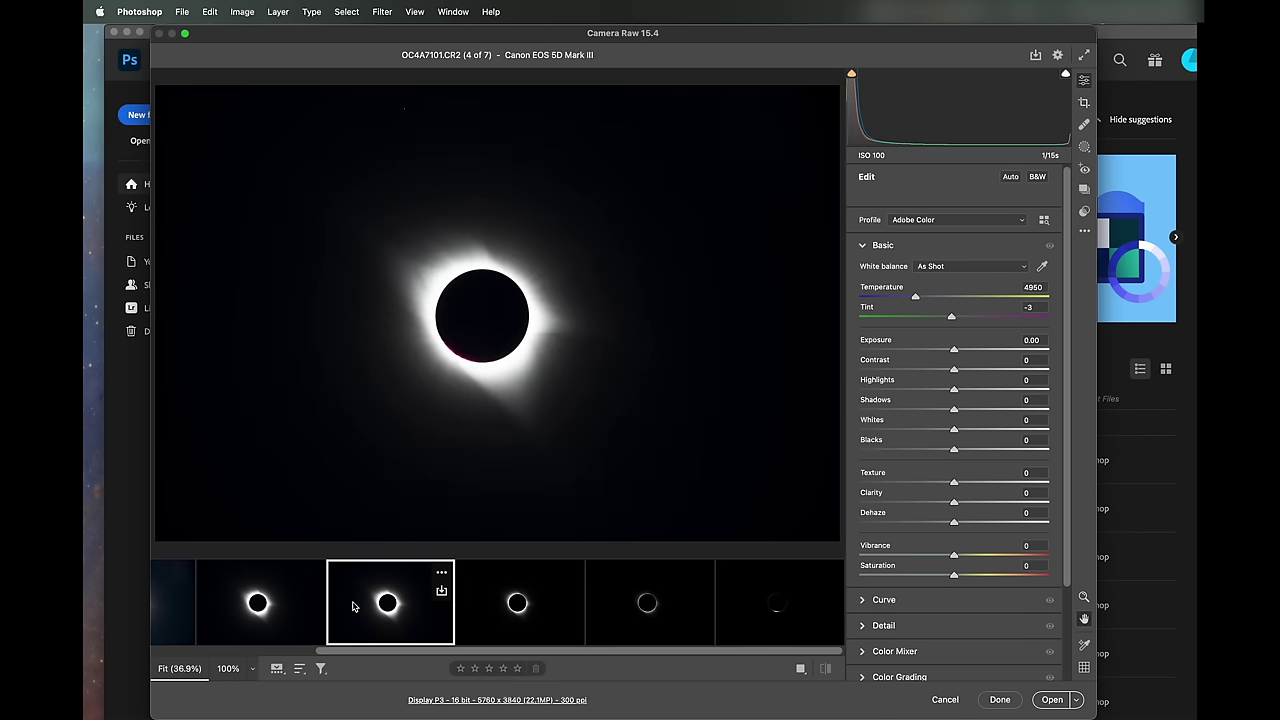
left_click(285, 603)
left_click(172, 603)
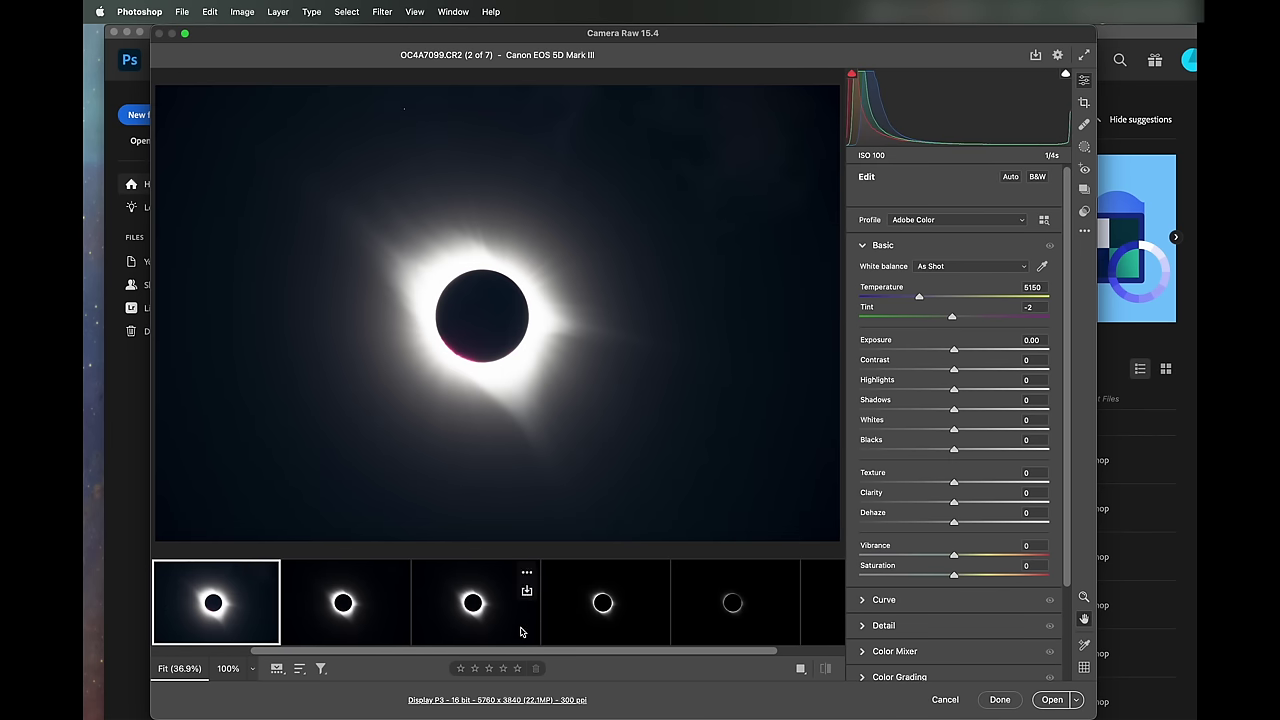
left_click(709, 623)
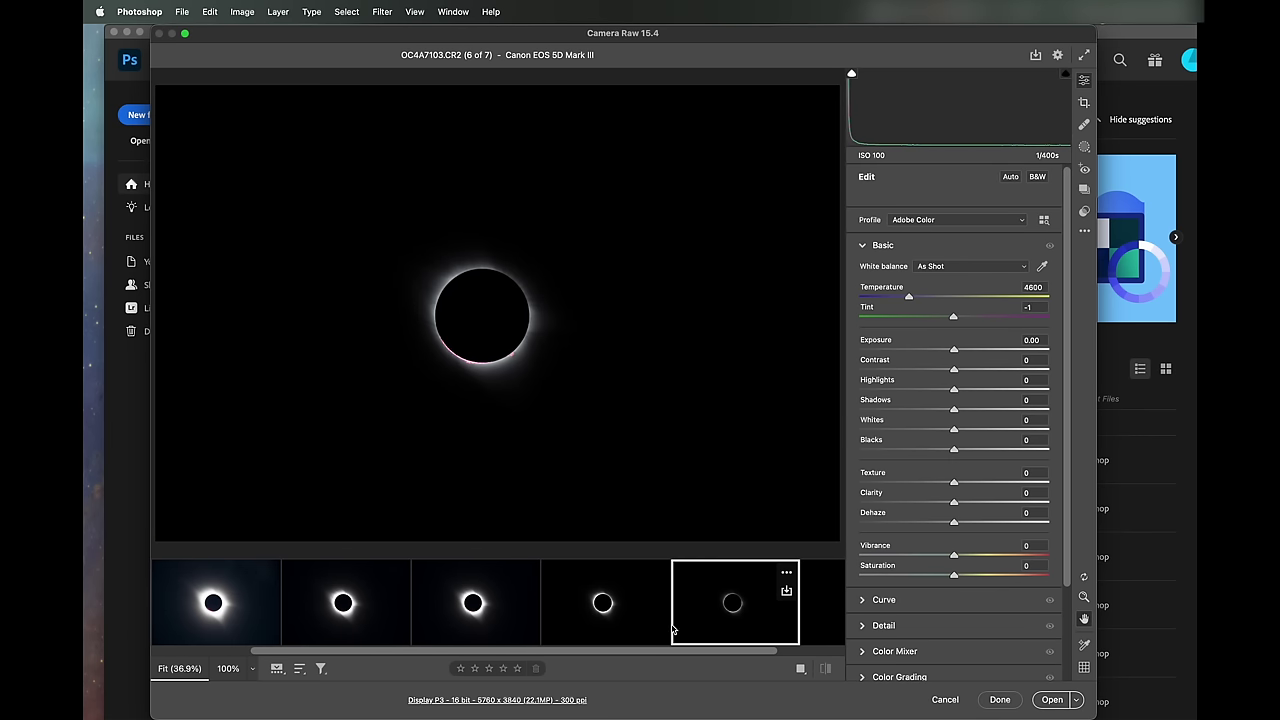
left_click_drag(621, 653, 696, 652)
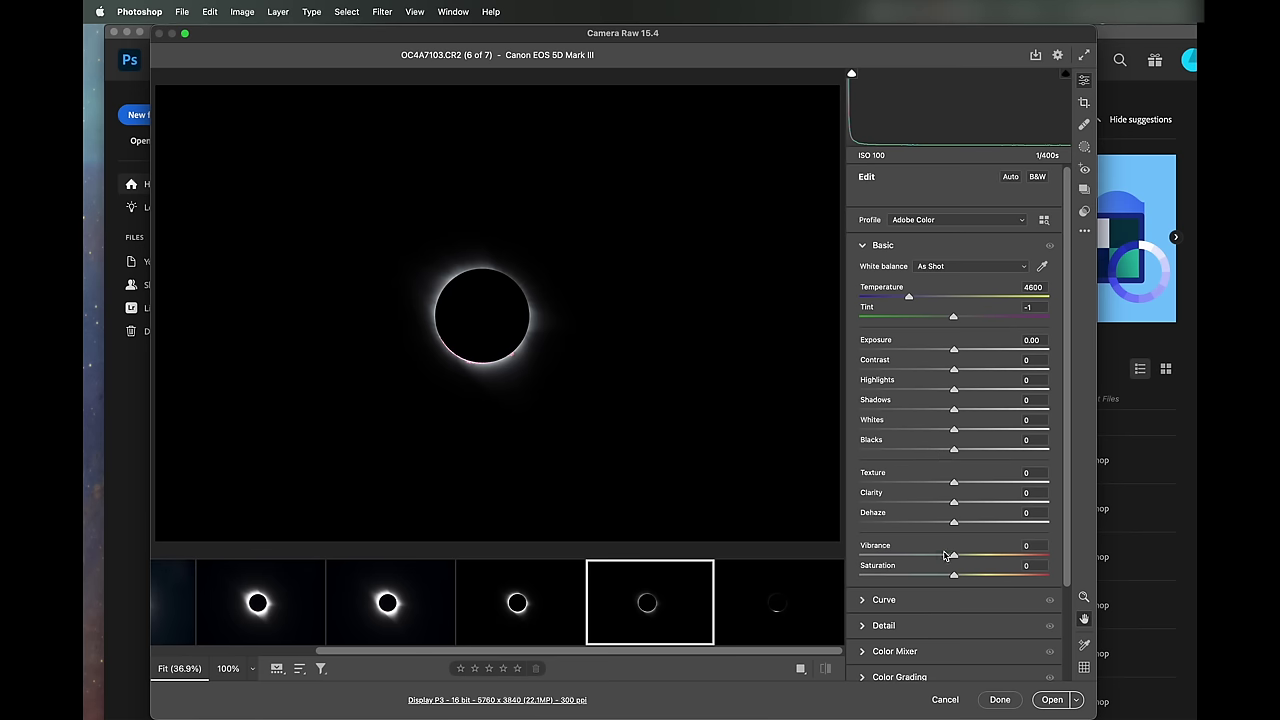
left_click(864, 247)
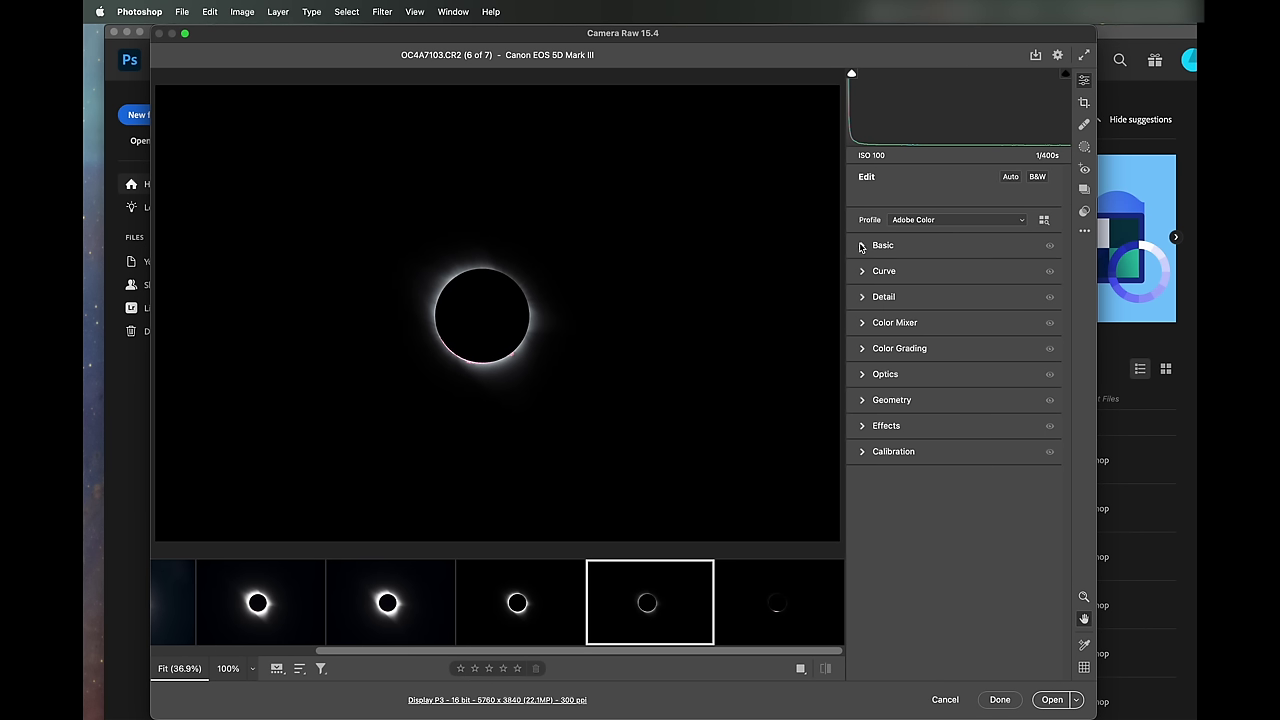
left_click(862, 247)
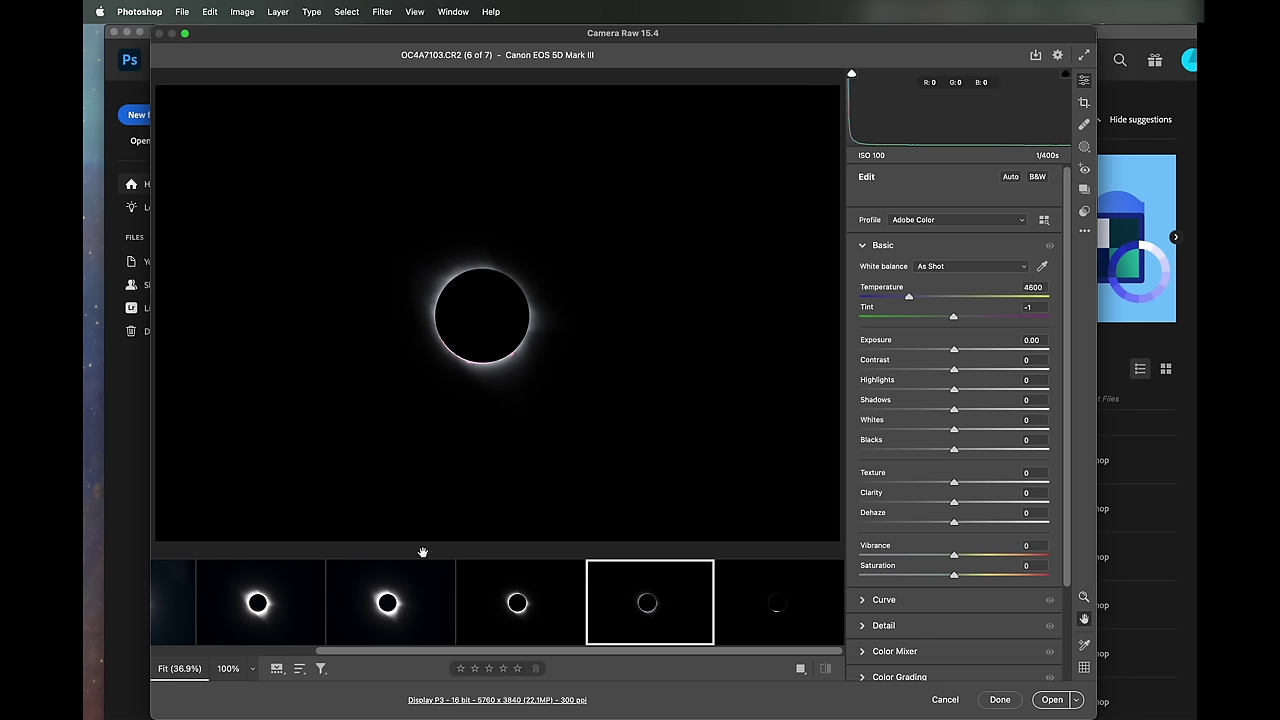
Set Tint to 0, Exposure to -1.80, Contrast to +32 and Clarity to +42 for OC4A7103.CR2, judging the prominences at 200%.
left_click(252, 669)
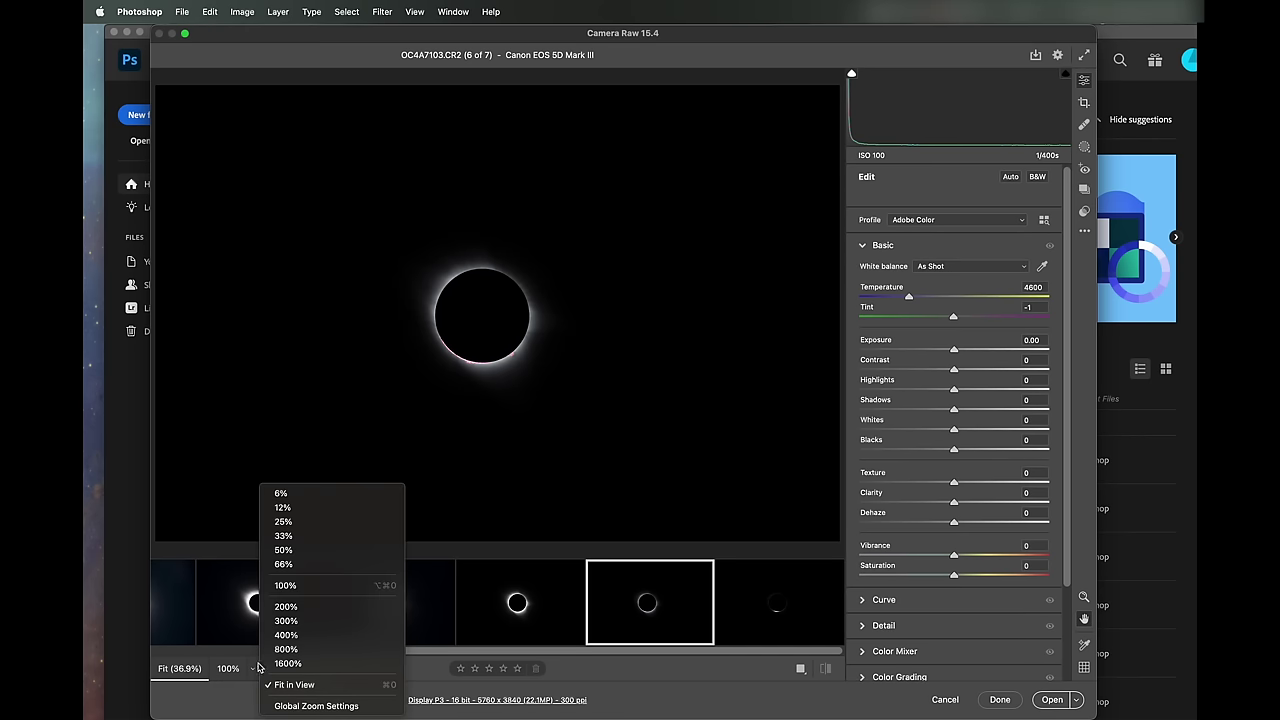
left_click(287, 607)
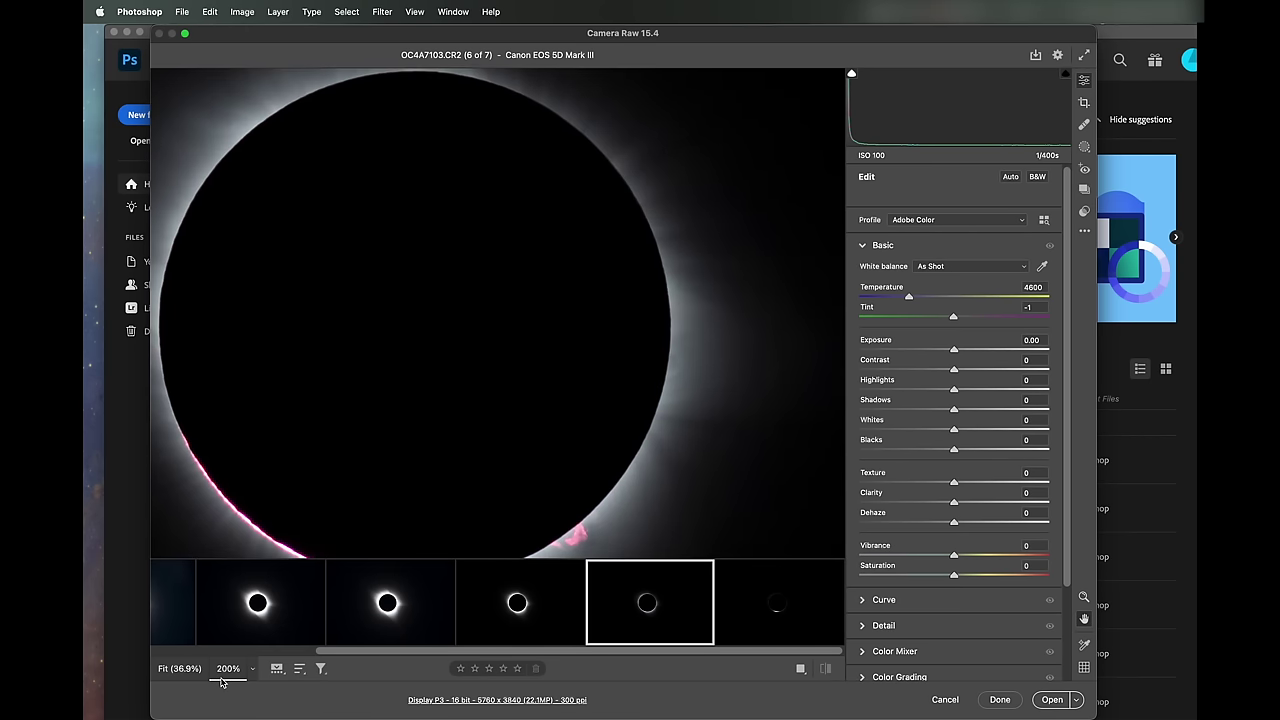
left_click_drag(324, 518, 391, 363)
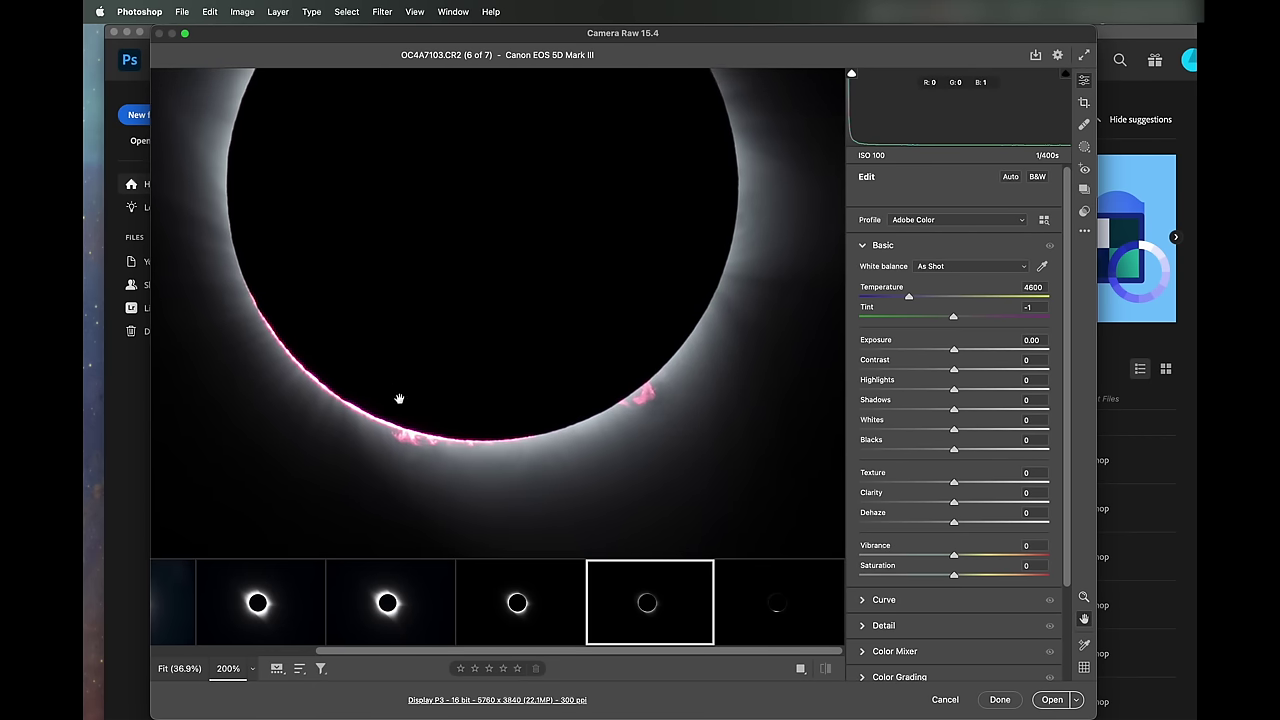
scroll(320, 480, "down", 2)
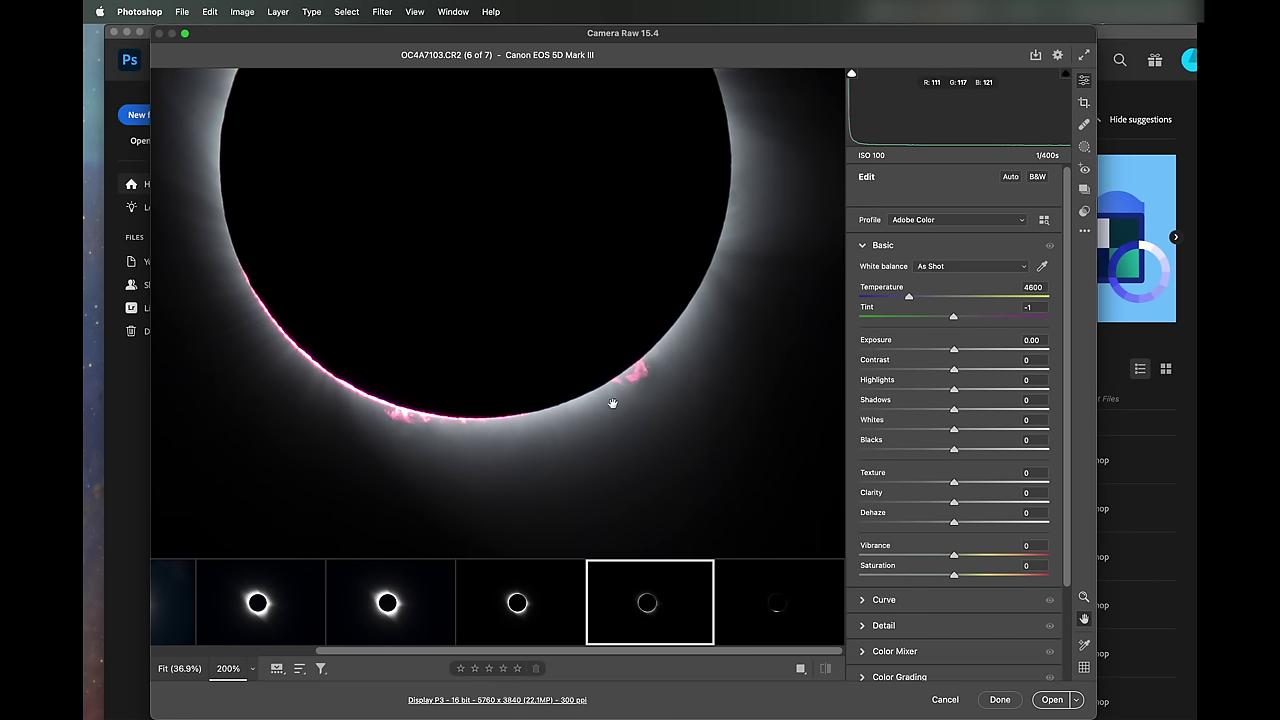
key("super+v")
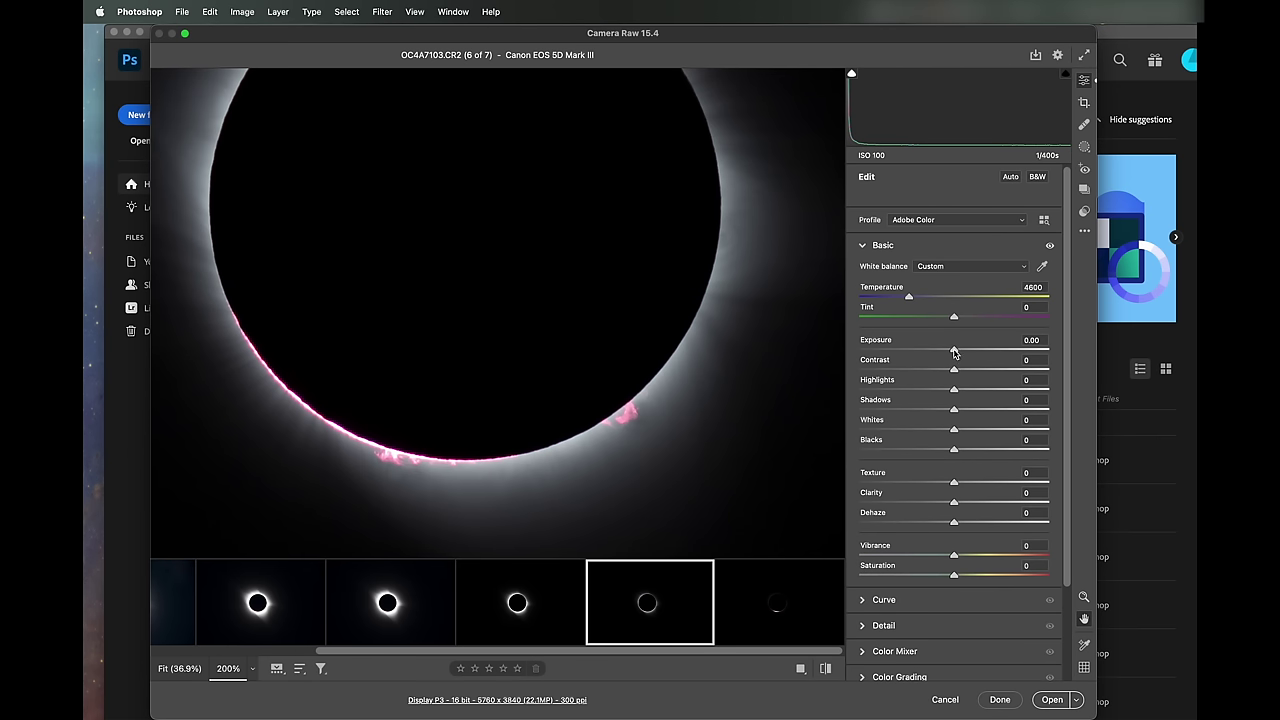
left_click_drag(954, 352, 987, 371)
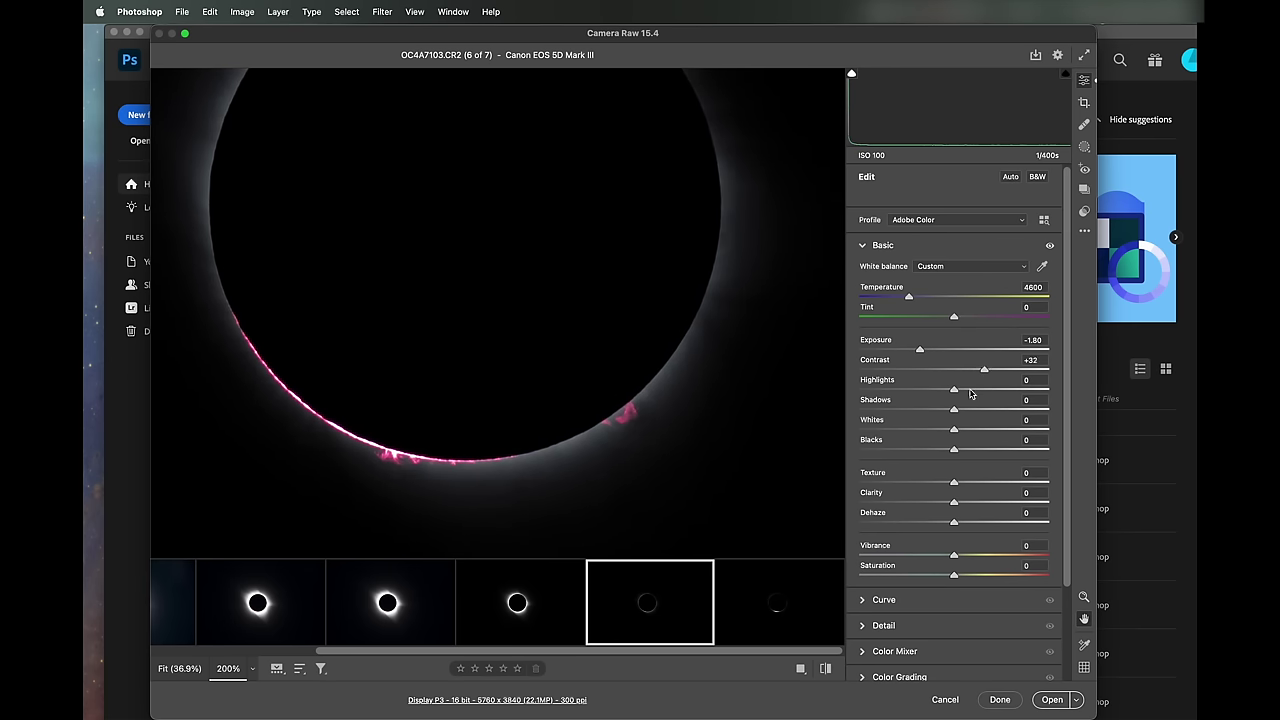
left_click_drag(955, 503, 995, 501)
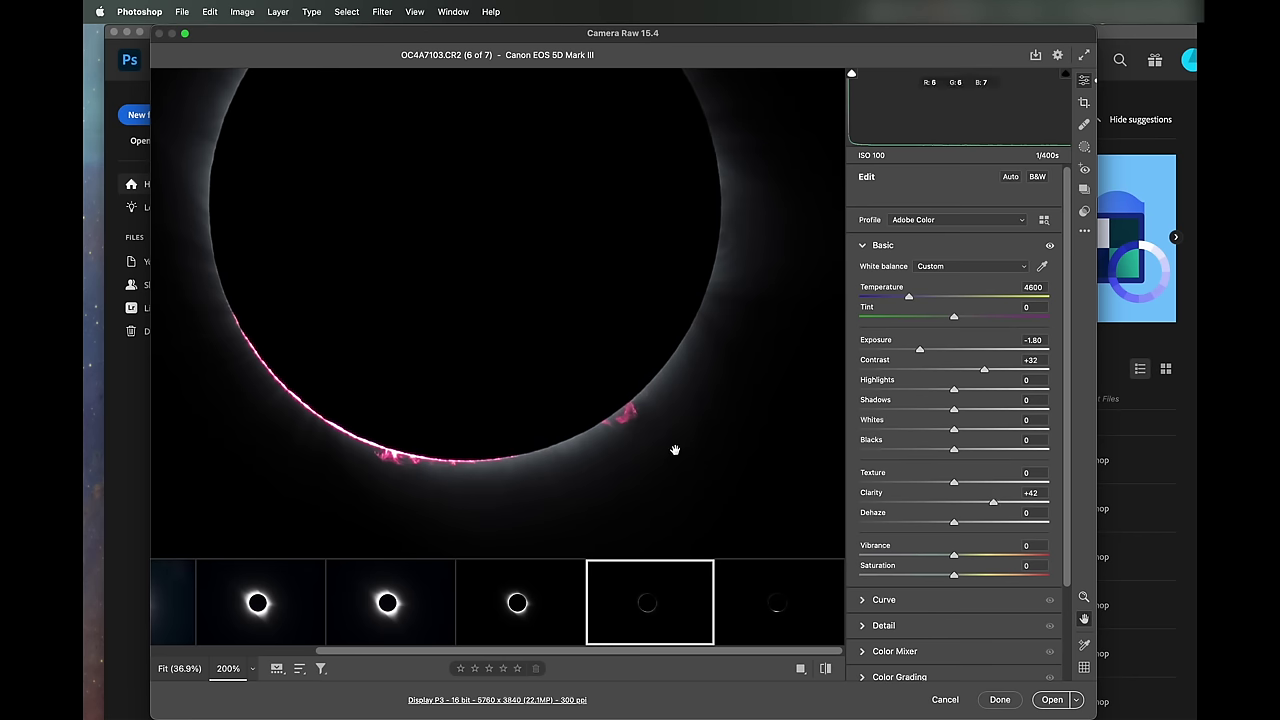
Compare the adjusted prominences with the photo's default settings, ending on the current settings.
left_click_drag(508, 434, 534, 411)
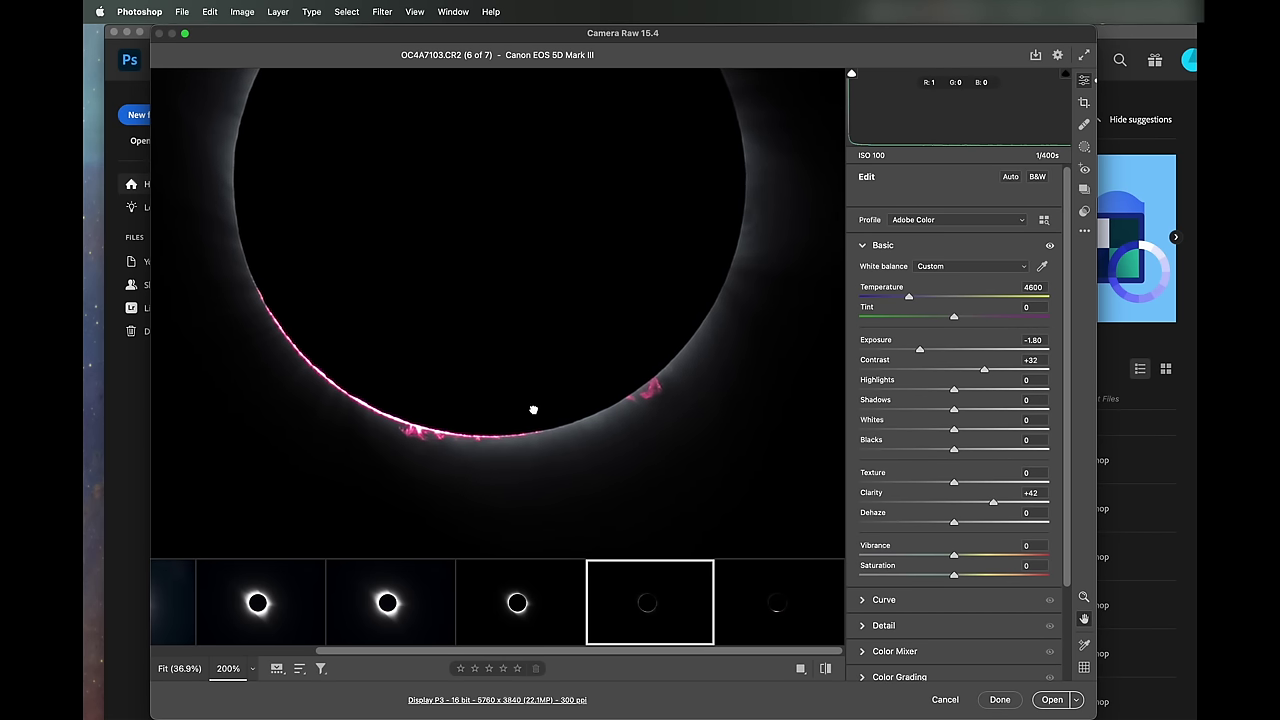
left_click(826, 671)
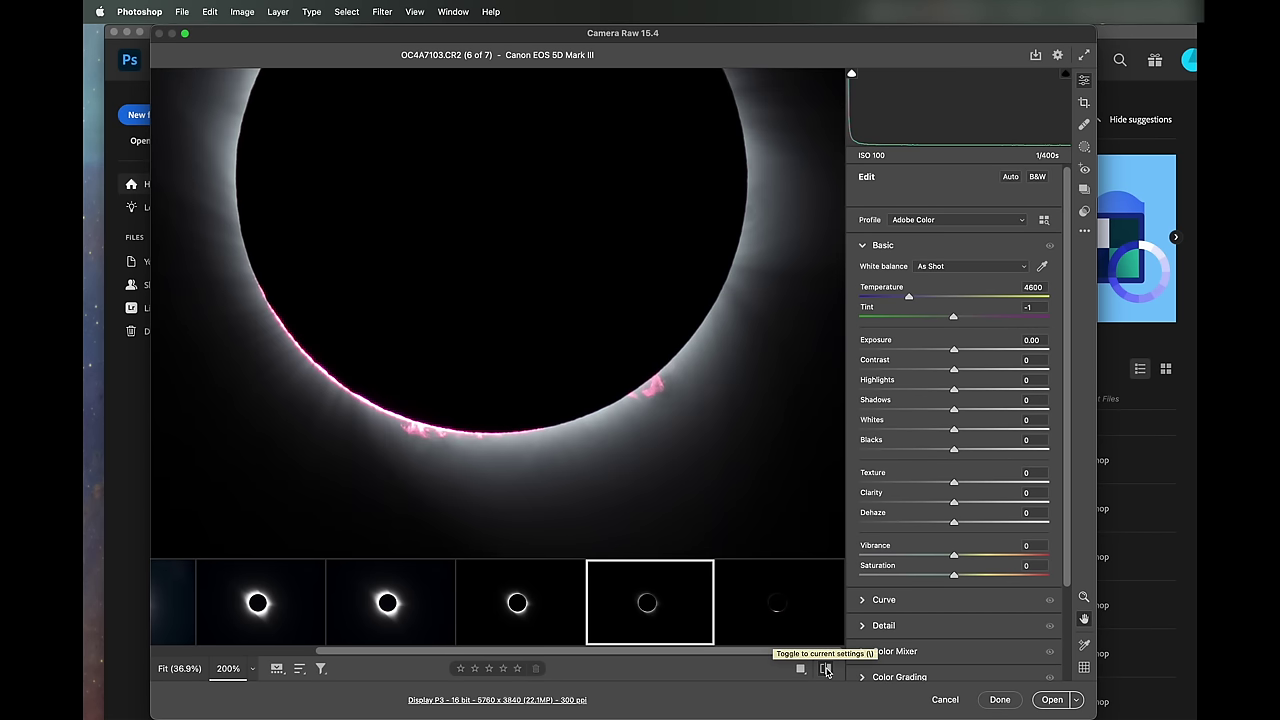
left_click(826, 671)
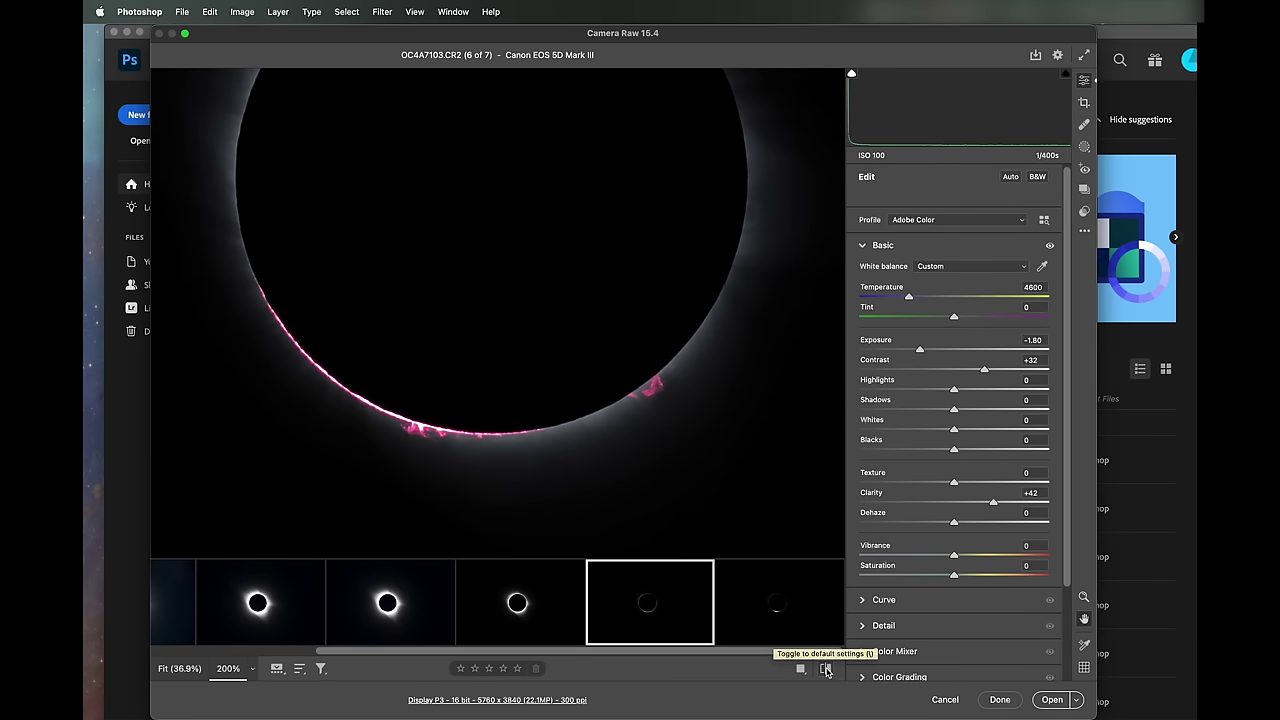
left_click(826, 671)
left_click(826, 671)
Start cropping the whole eclipse photo with the 16 x 9 aspect ratio preset.
left_click(523, 343)
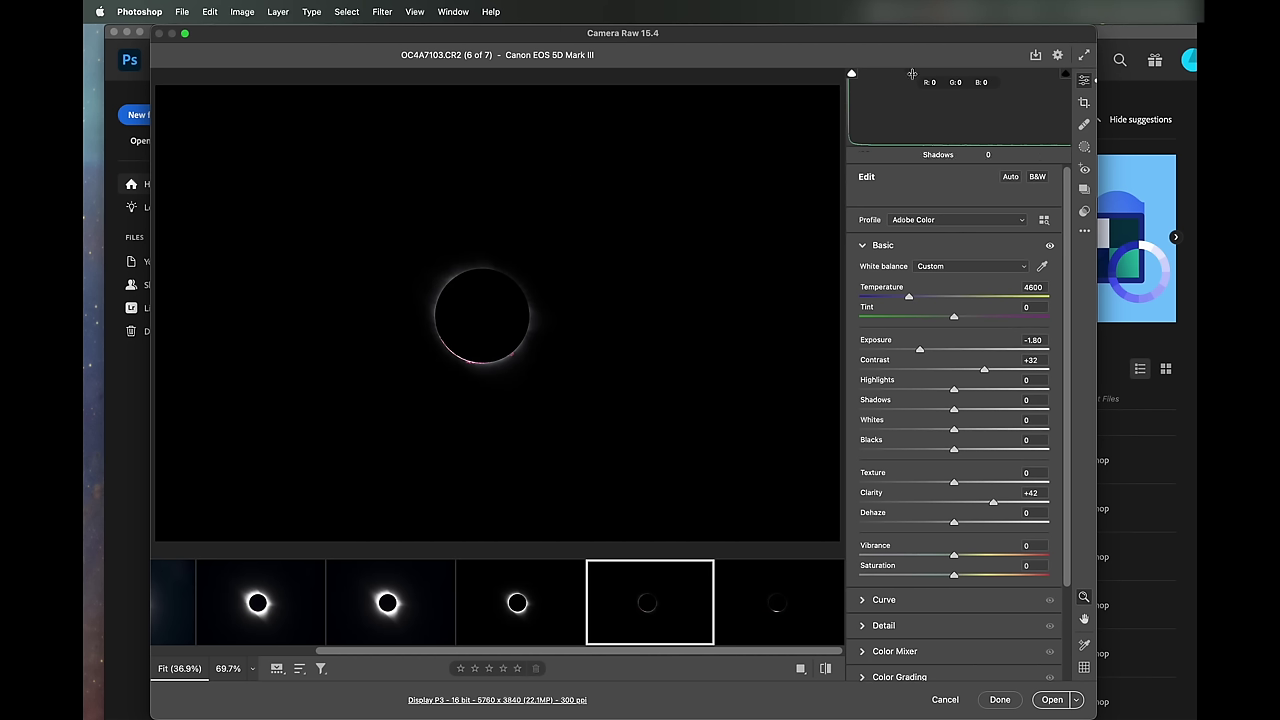
left_click(1084, 104)
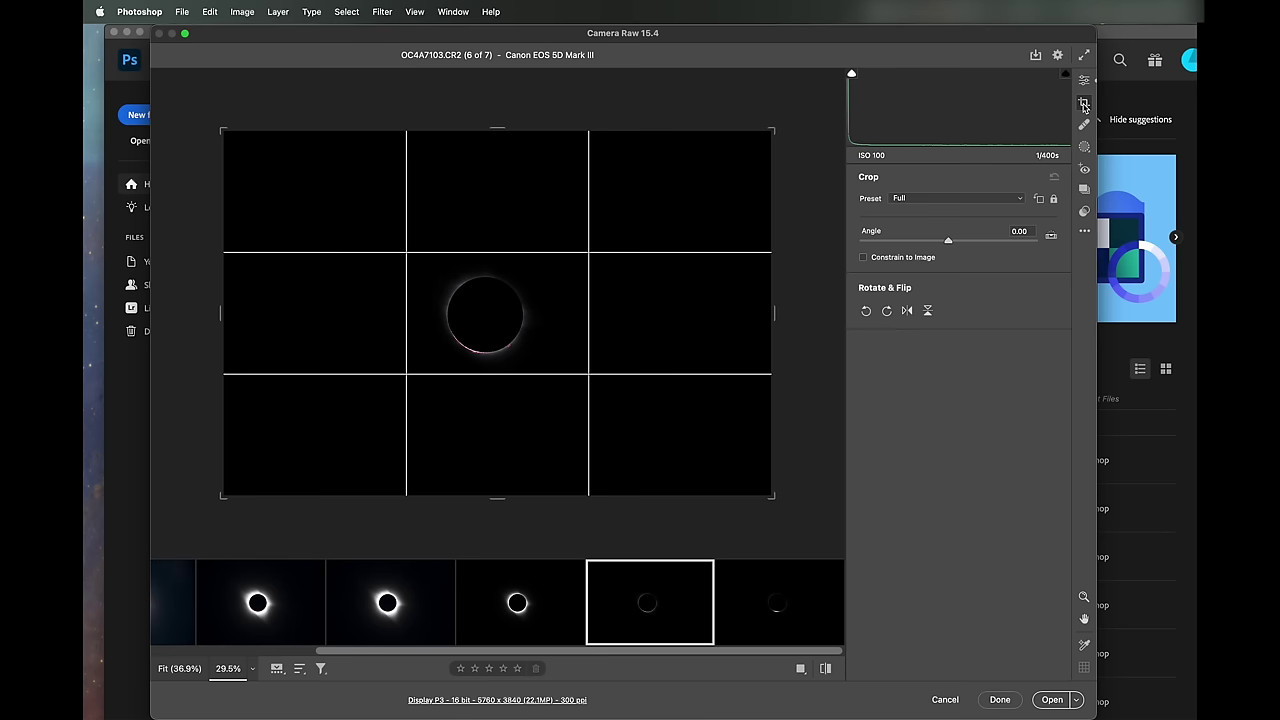
left_click(929, 199)
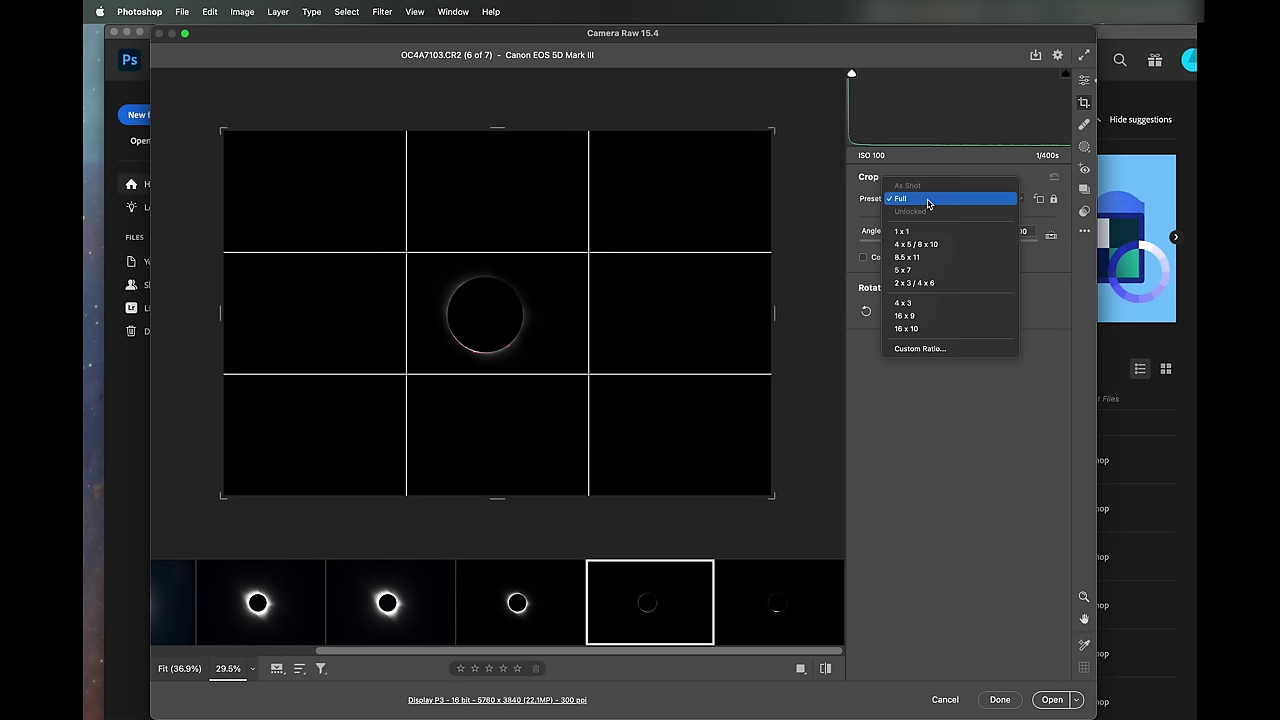
left_click(937, 317)
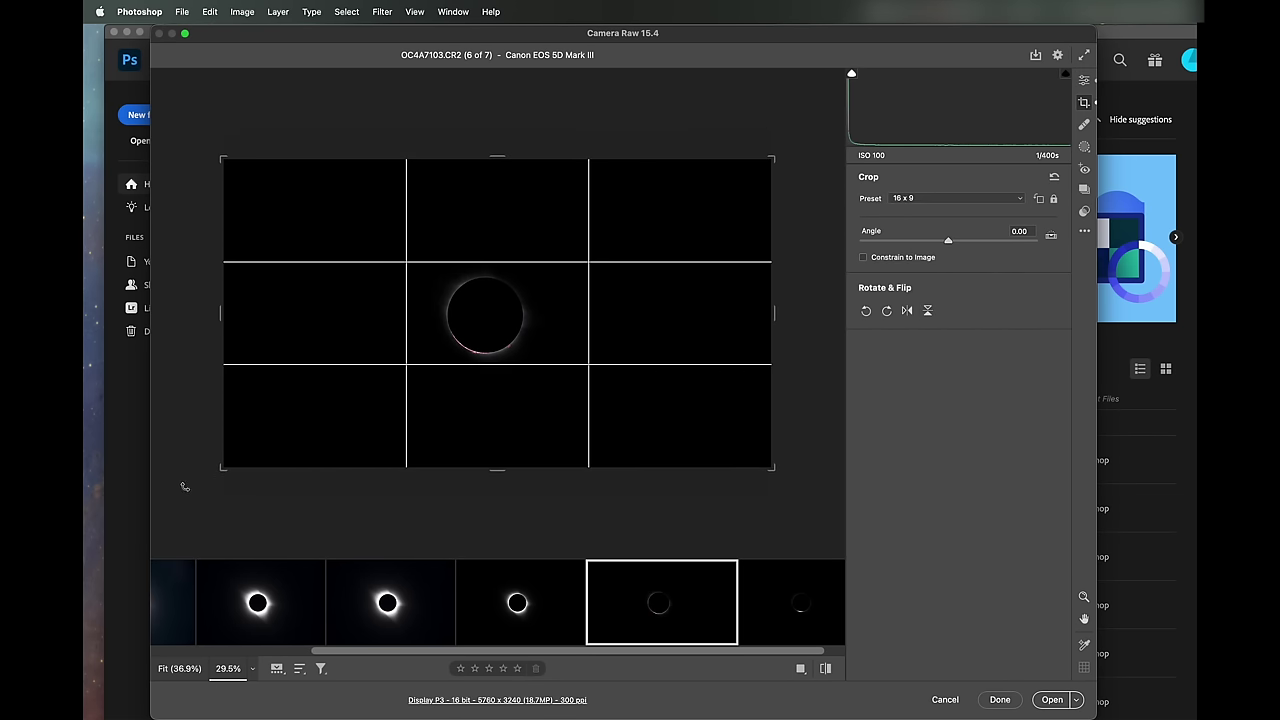
Tighten the crop frame to about 2161 x 1216 pixels with the eclipse centred and apply the crop.
left_click_drag(222, 465, 260, 431)
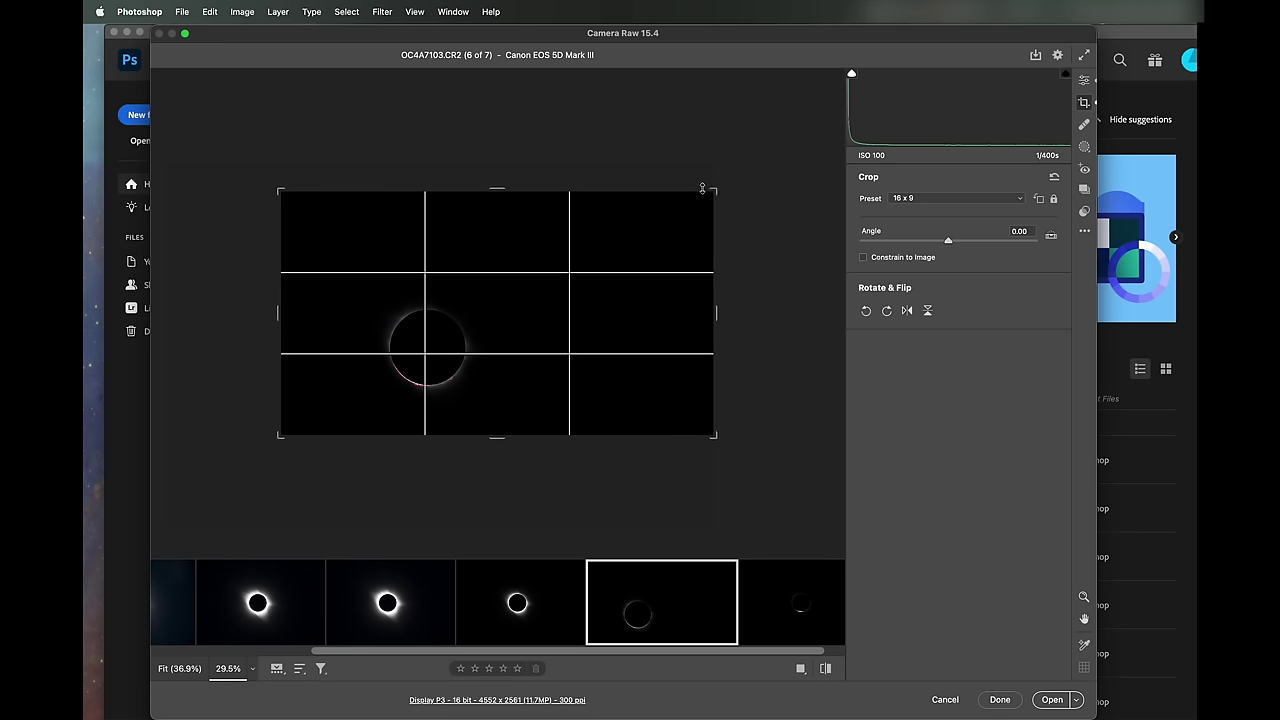
left_click_drag(714, 187, 640, 233)
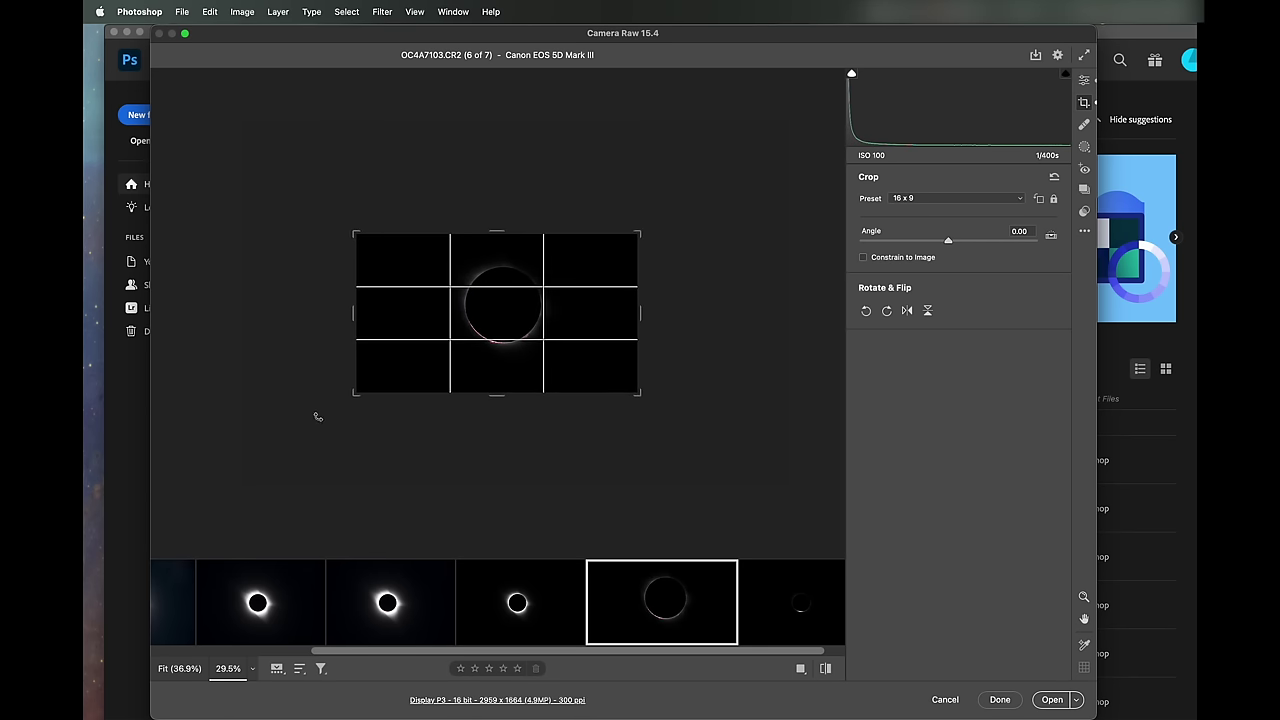
left_click_drag(349, 397, 381, 378)
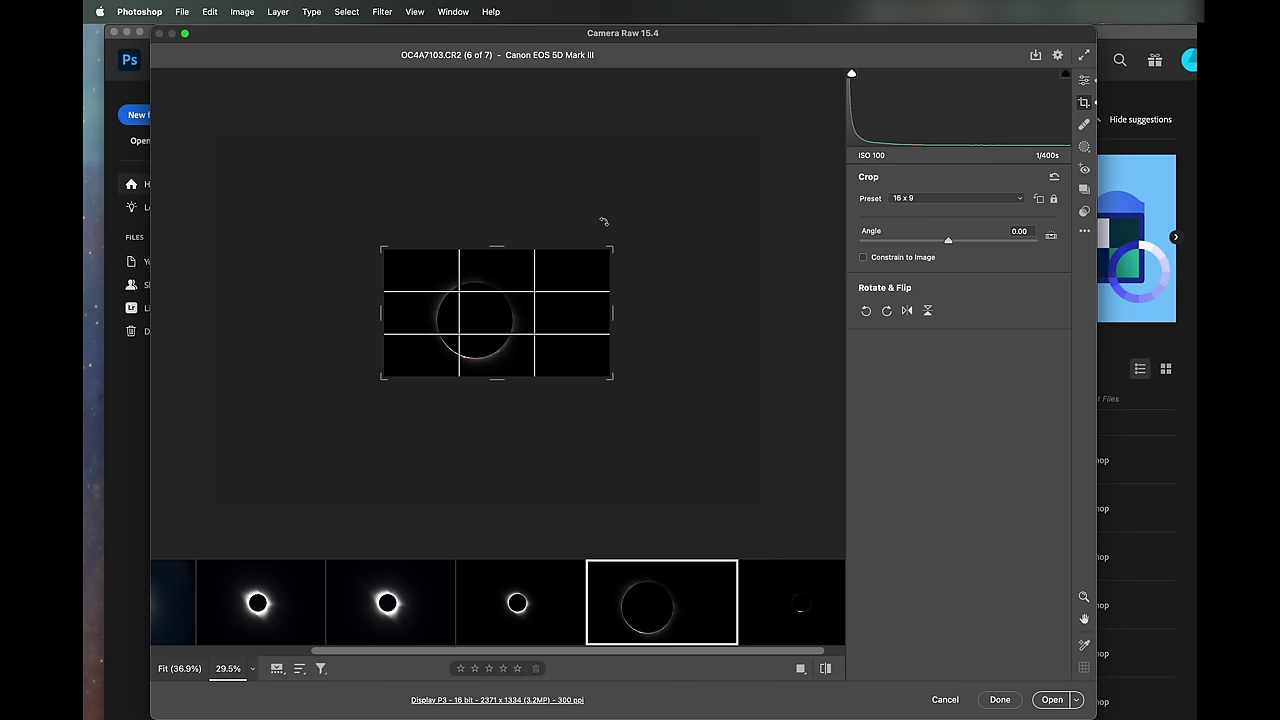
left_click_drag(612, 243, 594, 259)
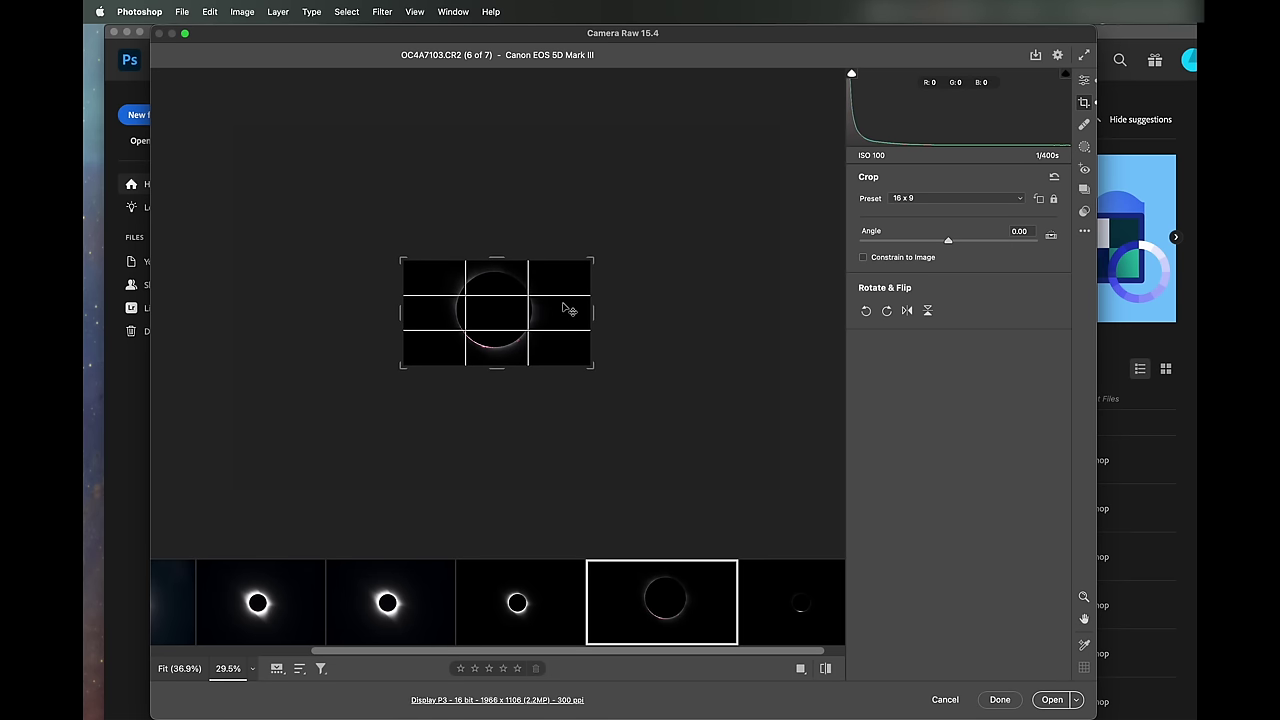
left_click_drag(568, 305, 584, 328)
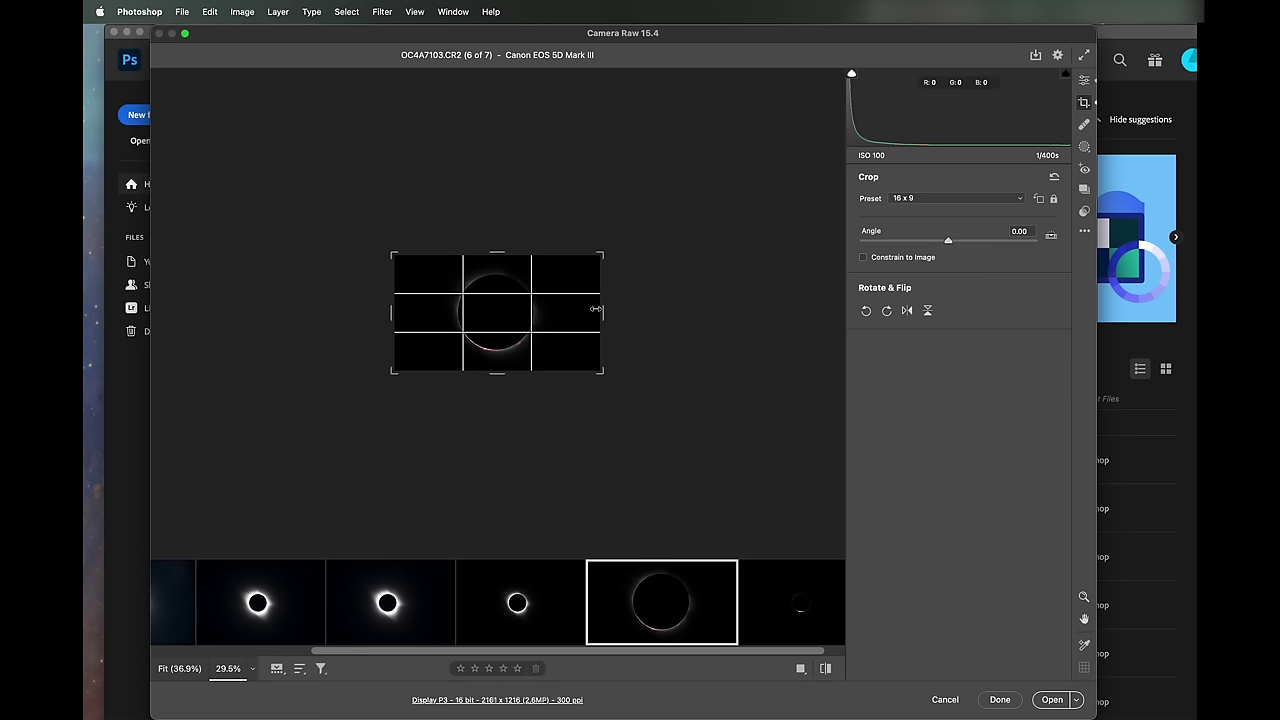
key("Return")
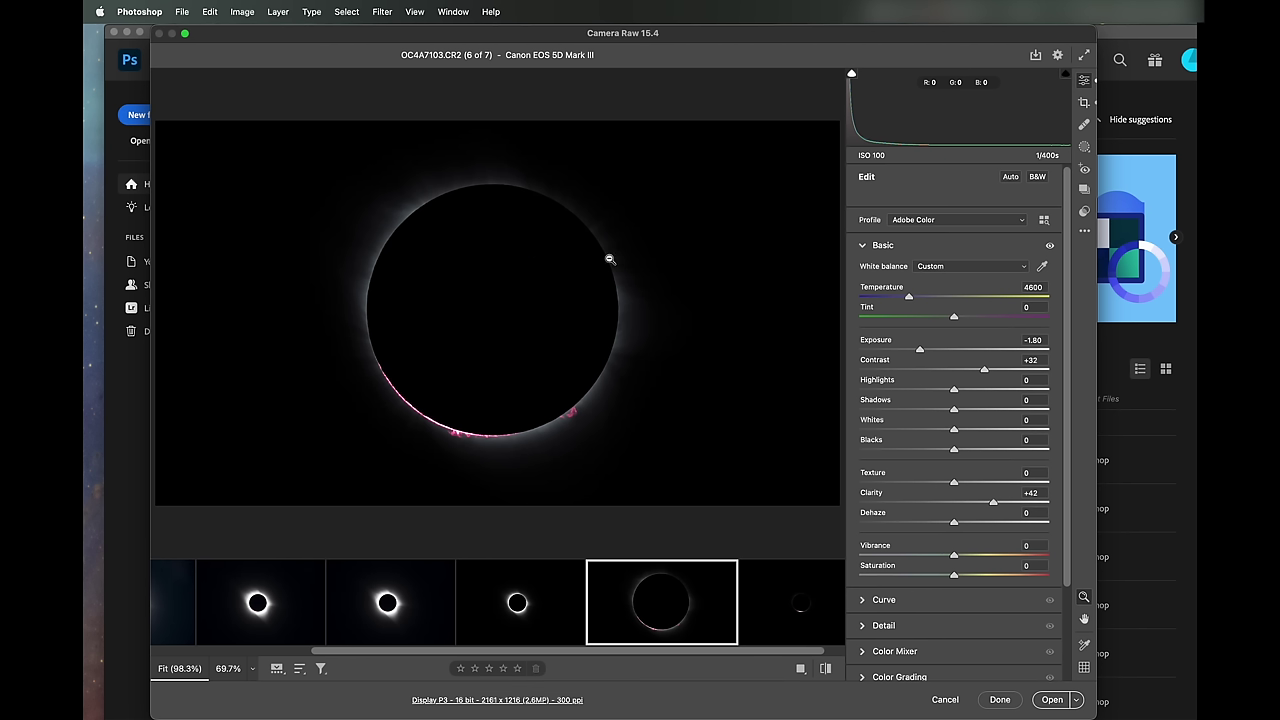
Save the cropped photo as a JPEG in the same location with Maximum quality 10 and the sRGB colour space.
mouse_move(435, 568)
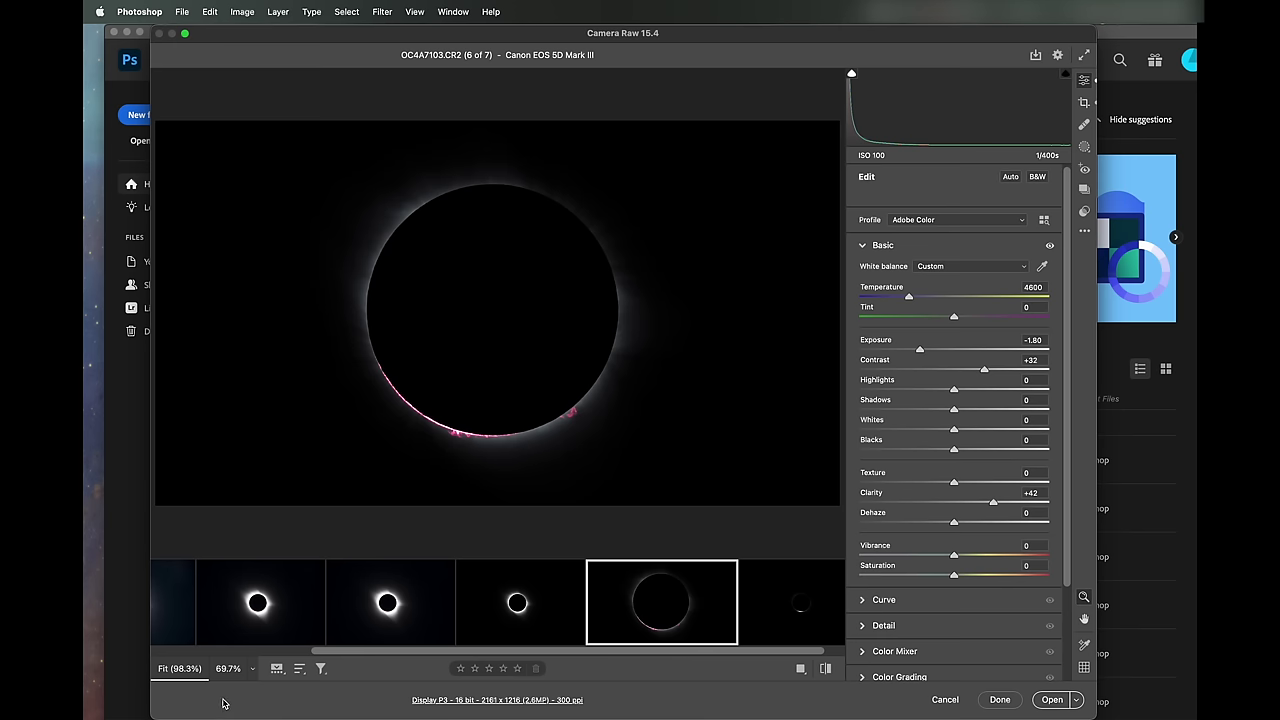
left_click(1036, 55)
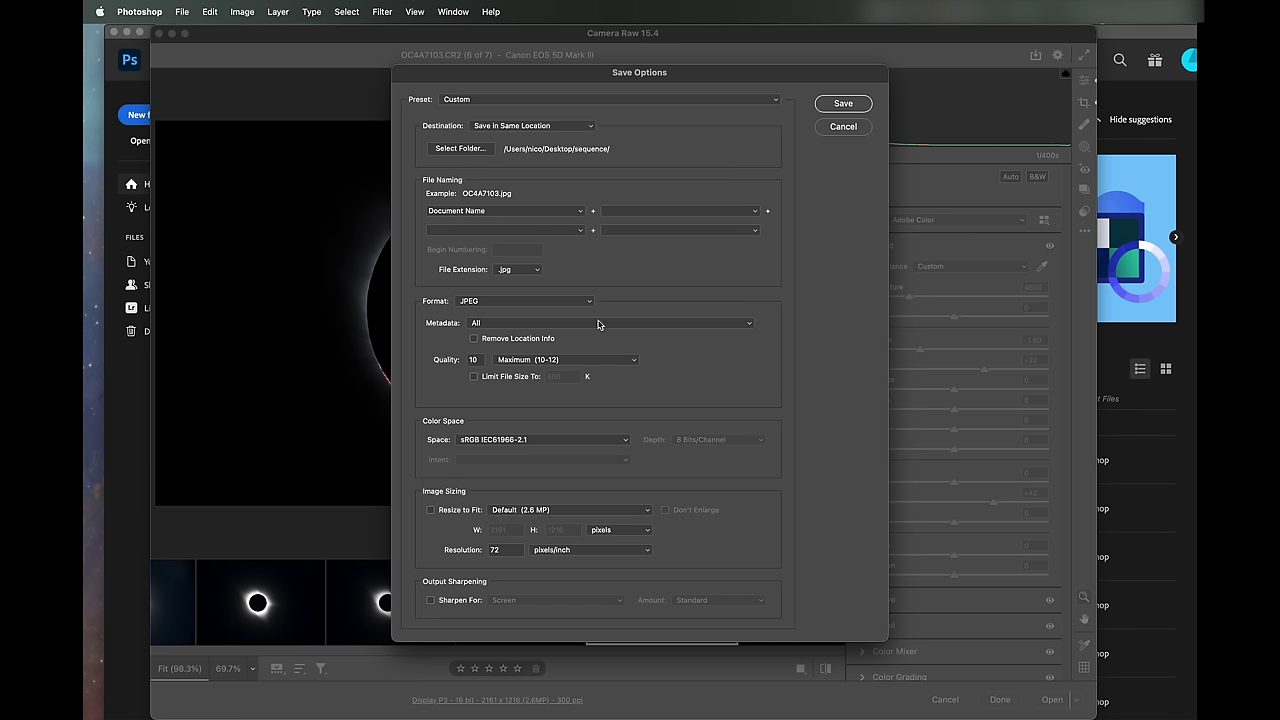
left_click(843, 105)
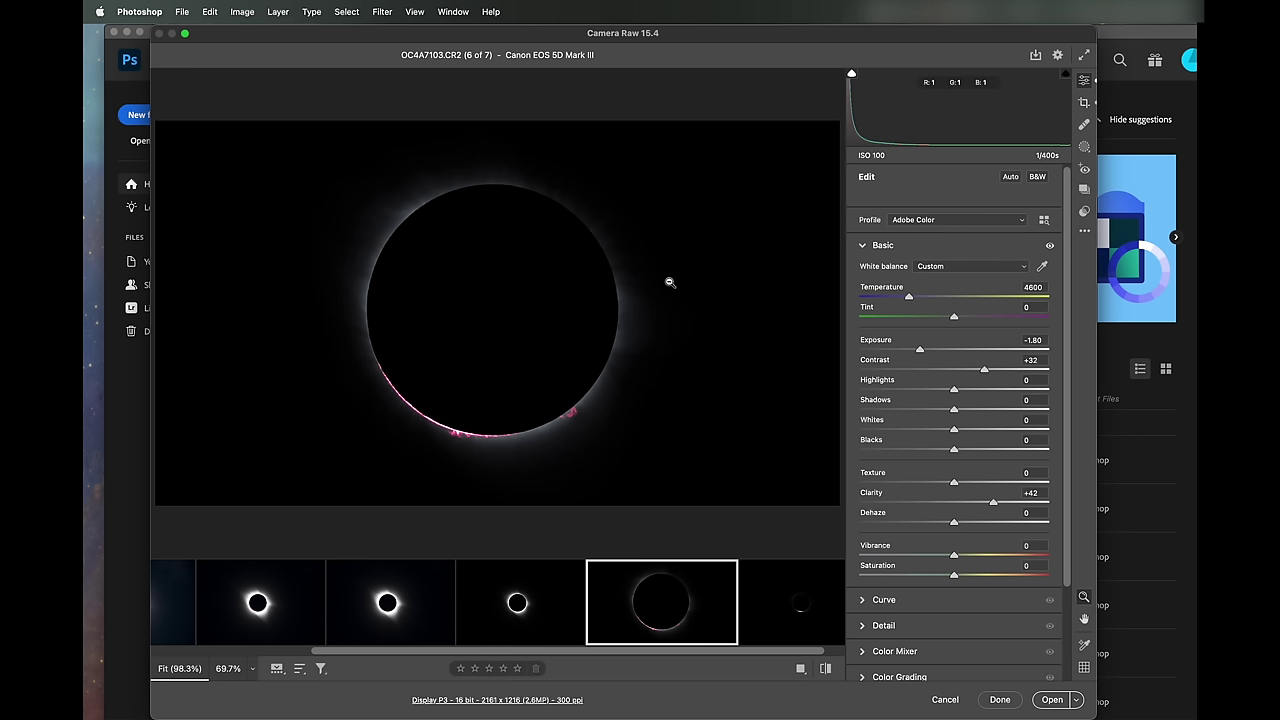
Switch to OC4A7102.CR2 and examine the prominences along the moon's lower edge at 200%.
left_click(512, 611)
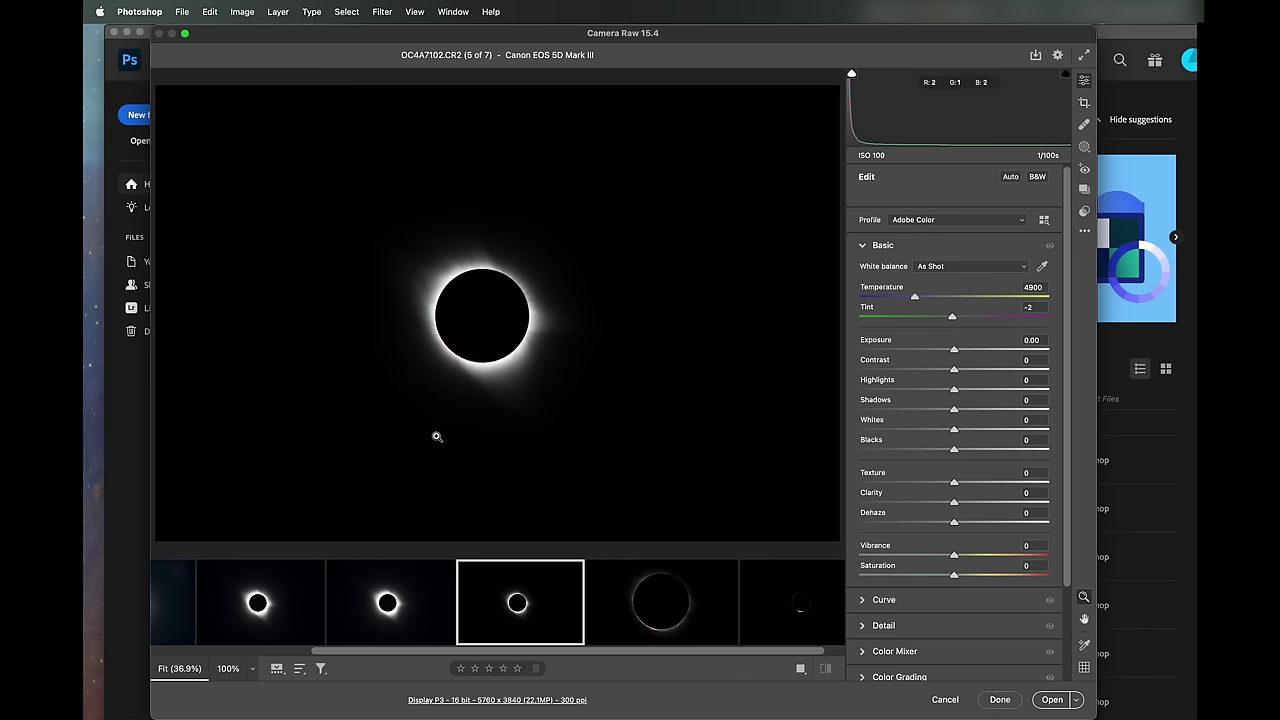
left_click(507, 361)
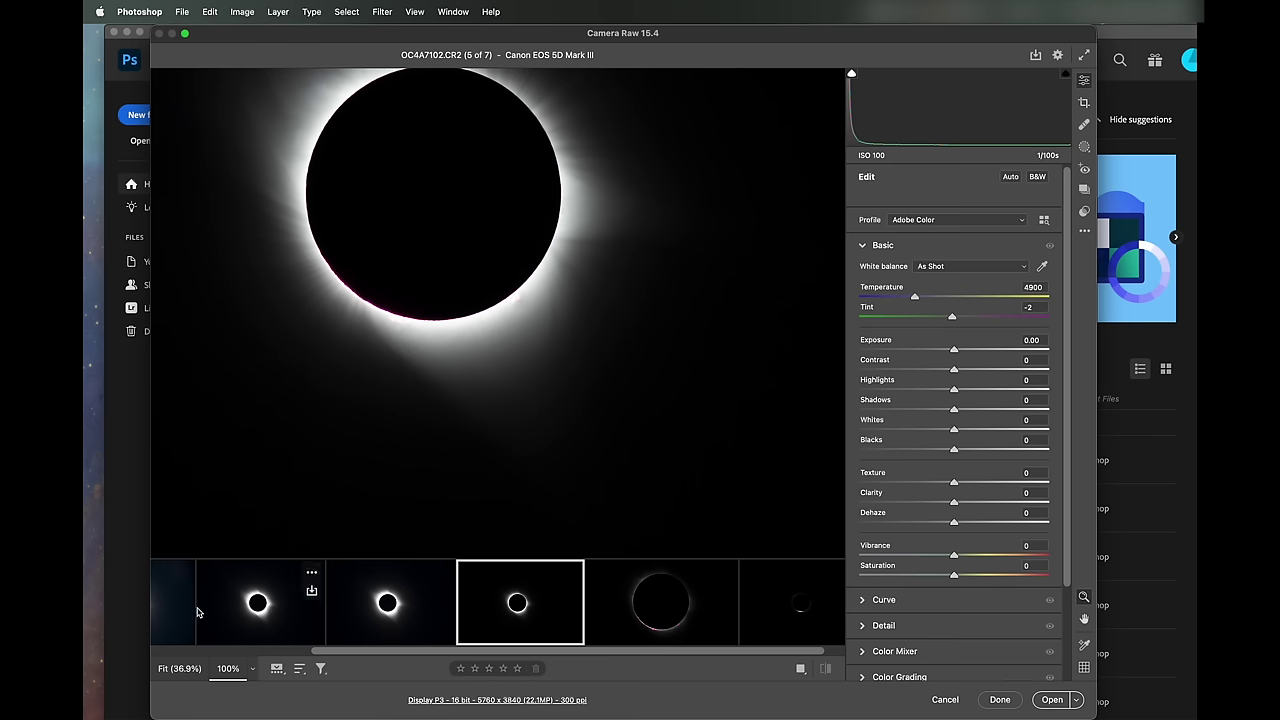
left_click(252, 670)
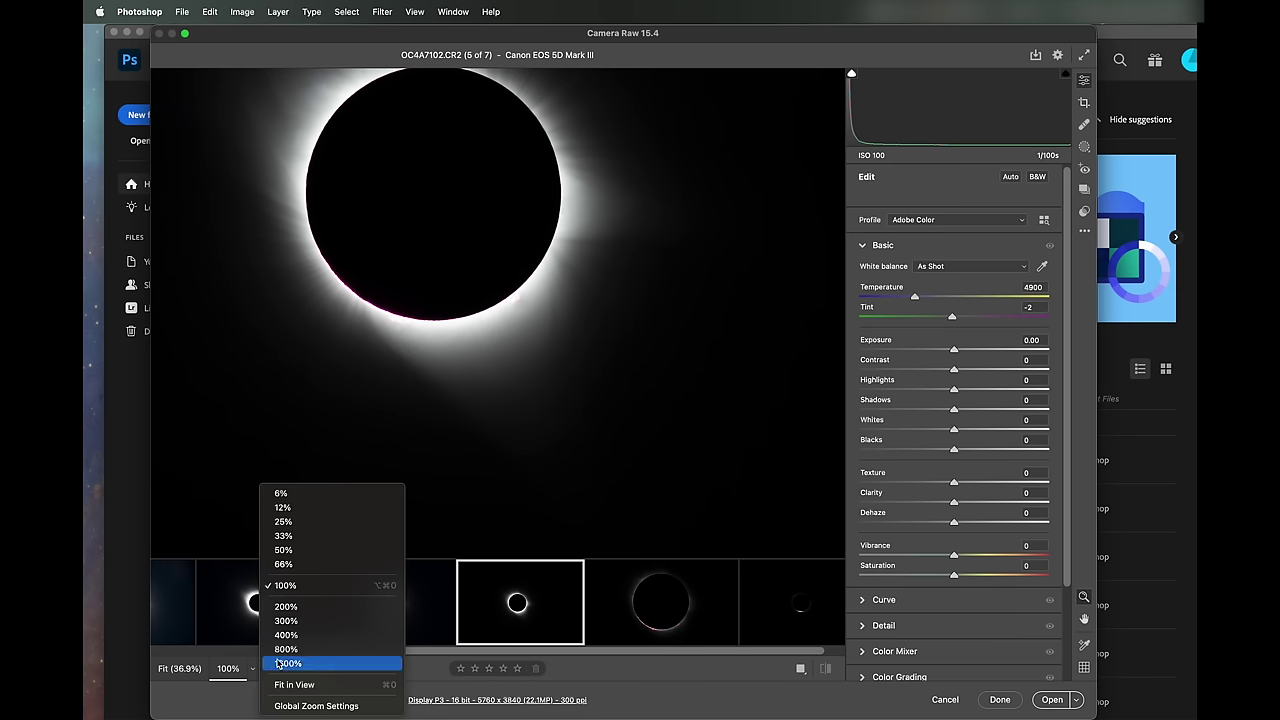
left_click(286, 603)
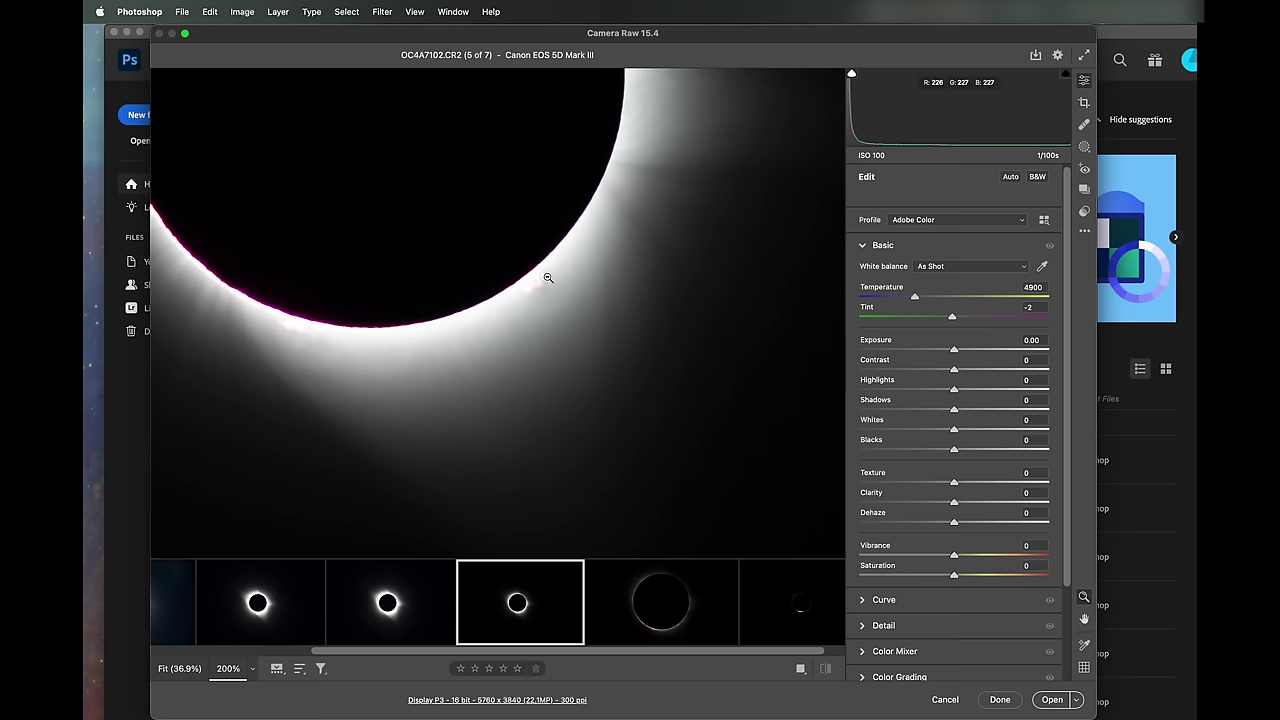
Try an exposure of -4.00 on OC4A7102.CR2, compare its prominences with OC4A7103.CR2, and restore the exposure to 0.00.
left_click_drag(954, 352, 879, 357)
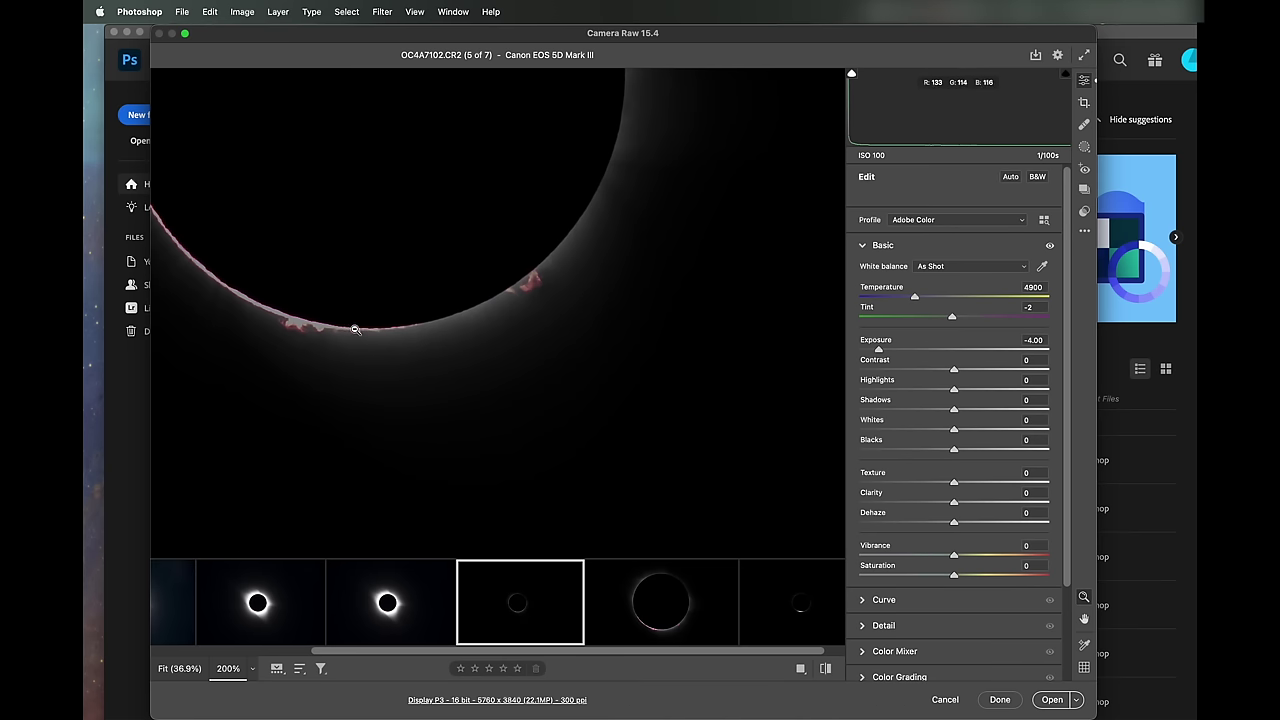
left_click(671, 603)
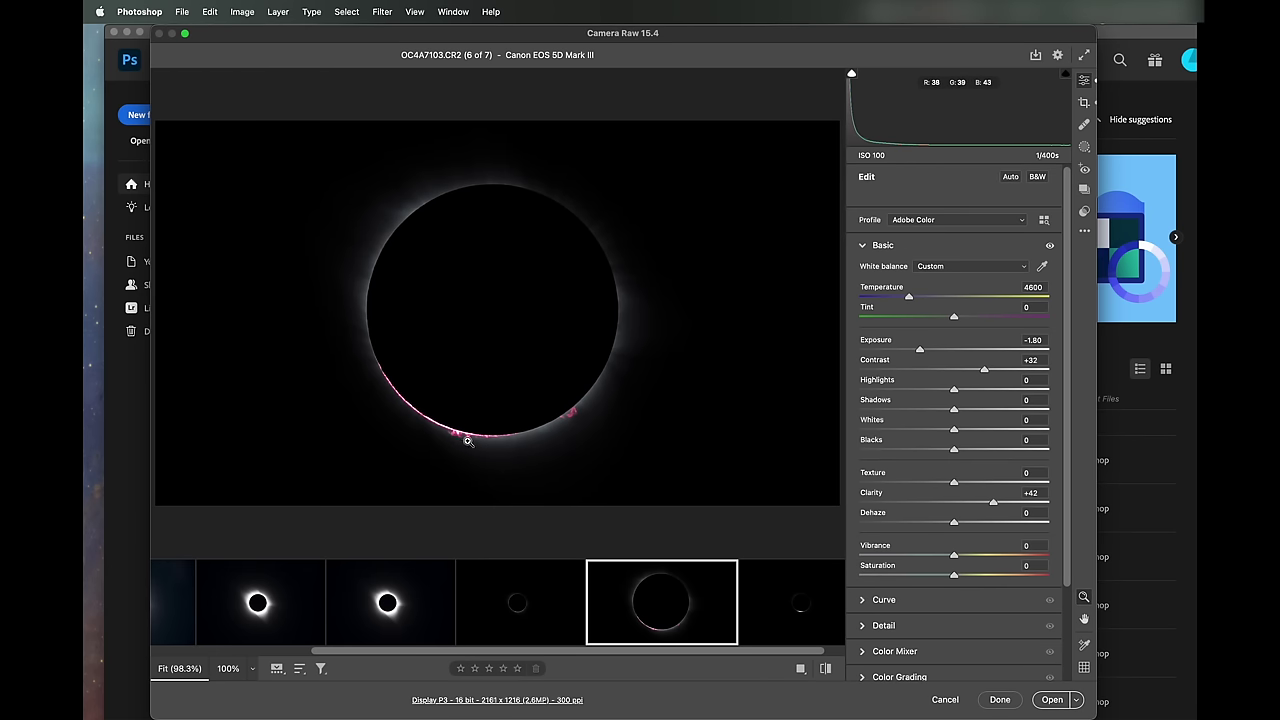
left_click(520, 594)
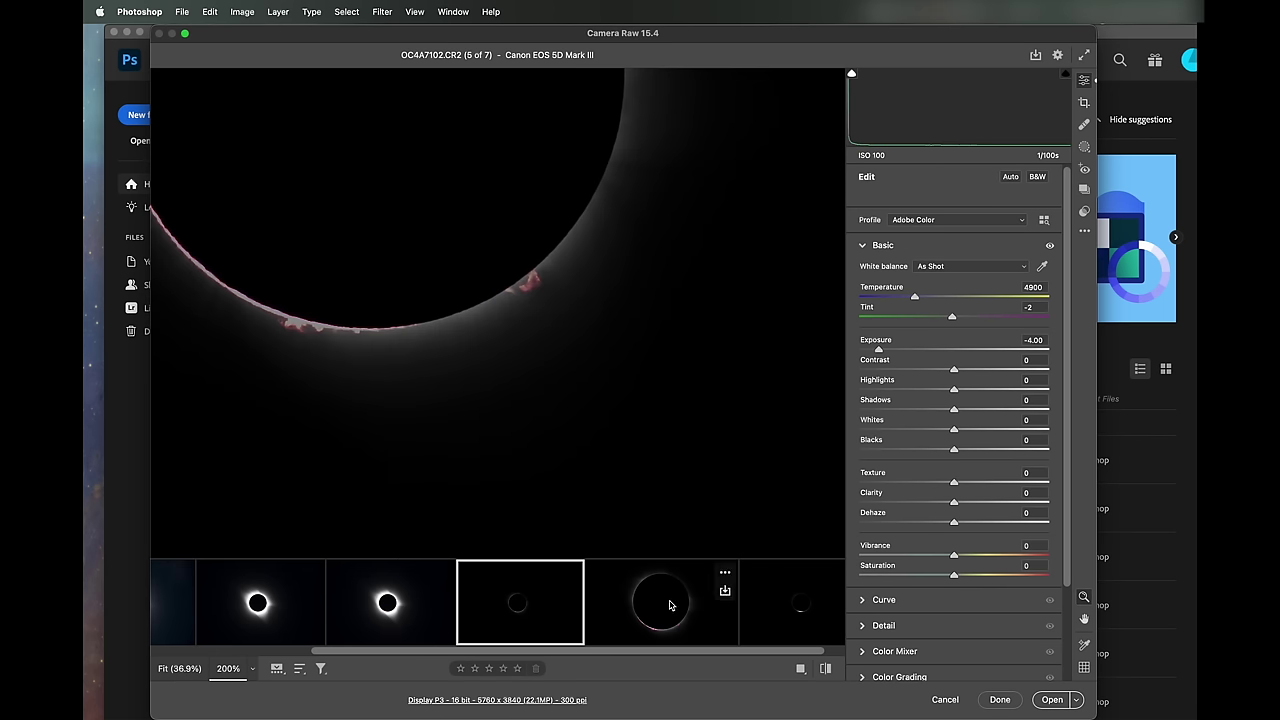
left_click(654, 597)
left_click(517, 594)
left_click_drag(878, 352, 955, 353)
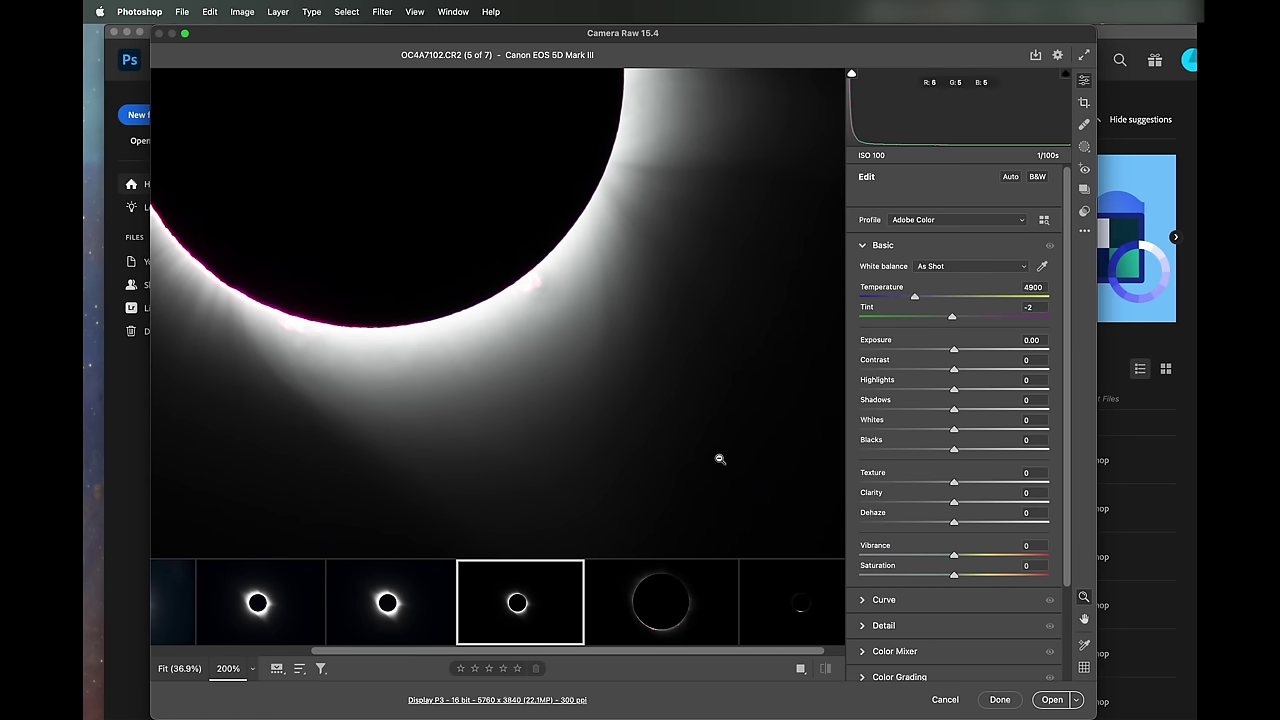
Compare OC4A7103.CR2 with OC4A7102.CR2 and examine the latter's corona and prominences along the moon's lower edge at 200%.
left_click(655, 612)
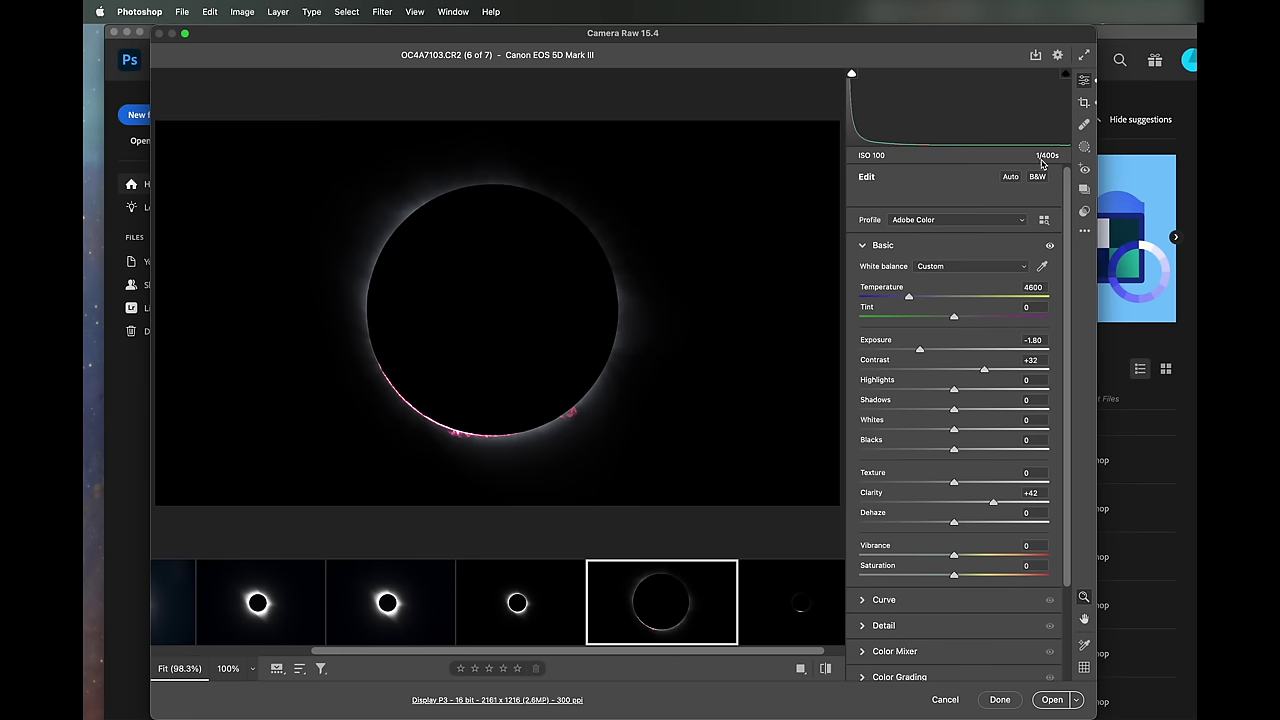
left_click(512, 602)
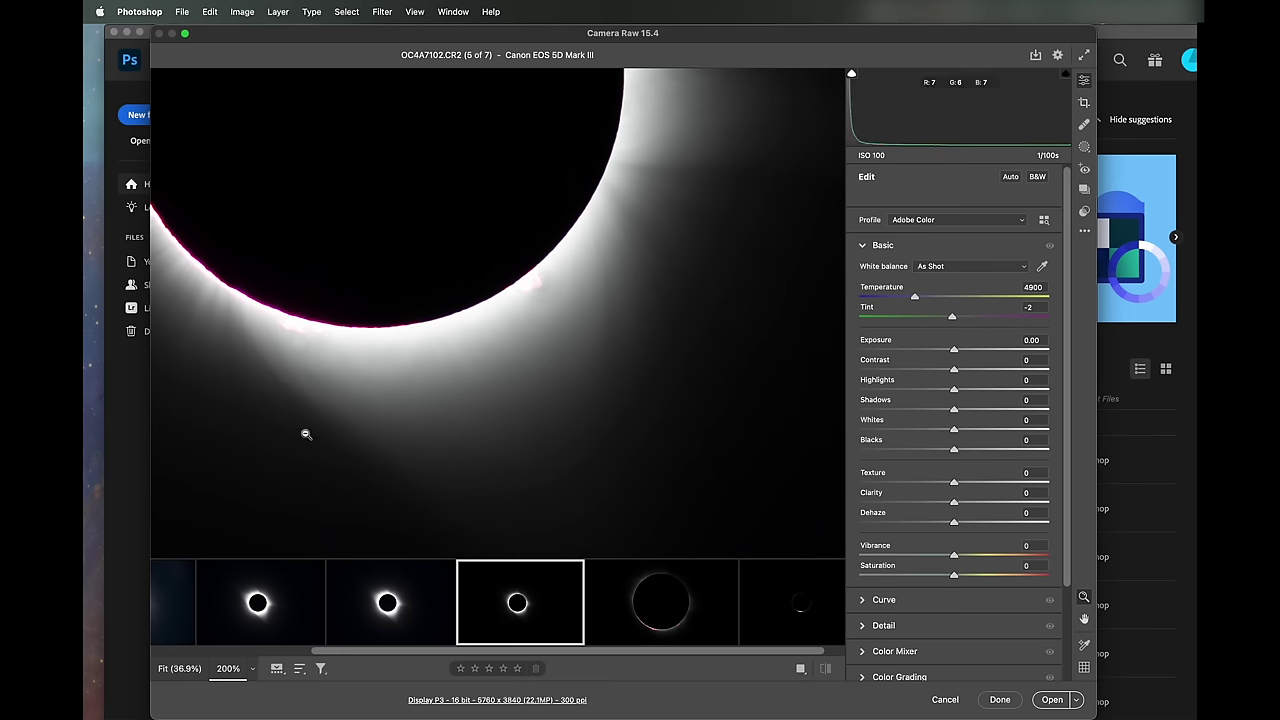
left_click(365, 330)
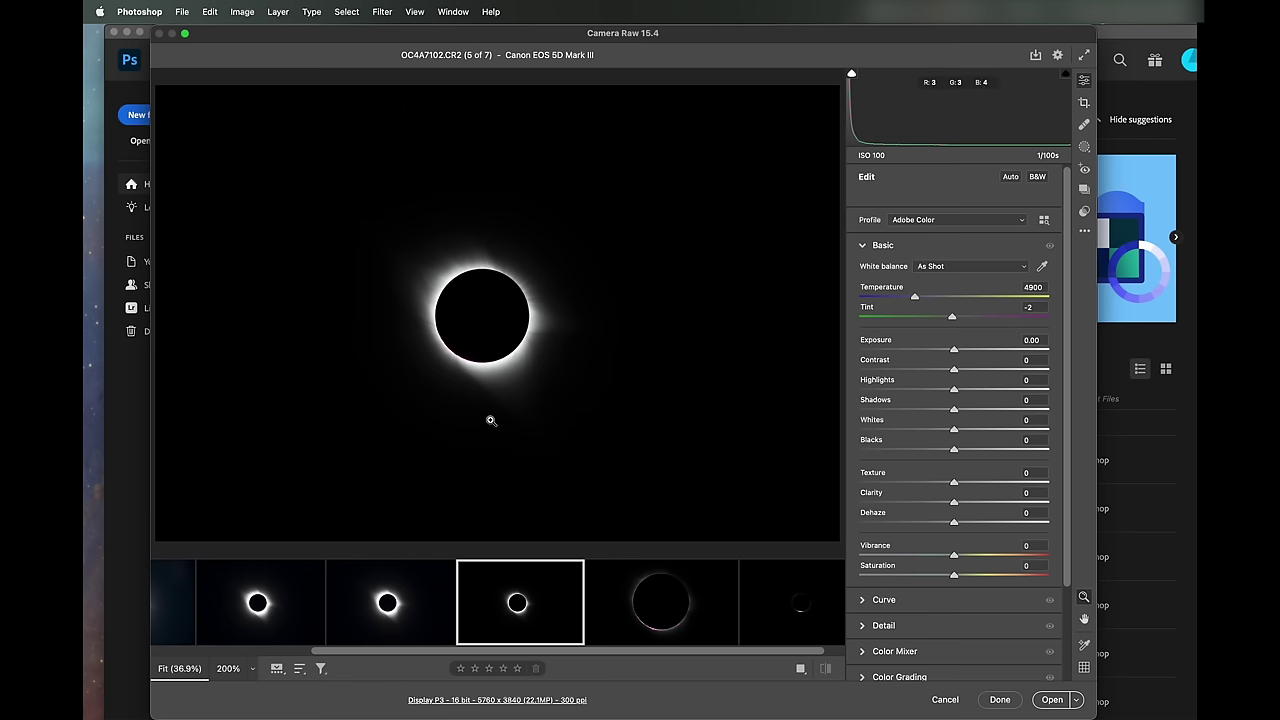
left_click(490, 365)
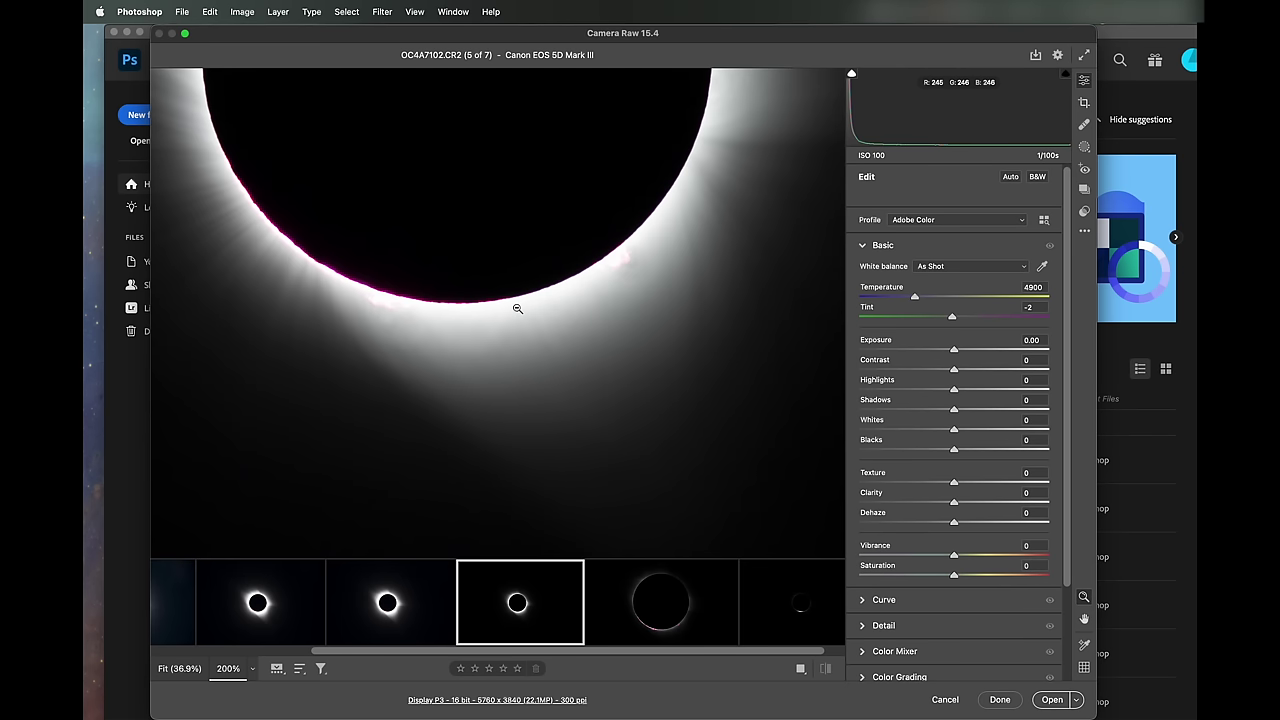
mouse_move(955, 350)
left_mouse_down()
mouse_move(900, 357)
mouse_move(954, 350)
left_mouse_up()
left_click(588, 323)
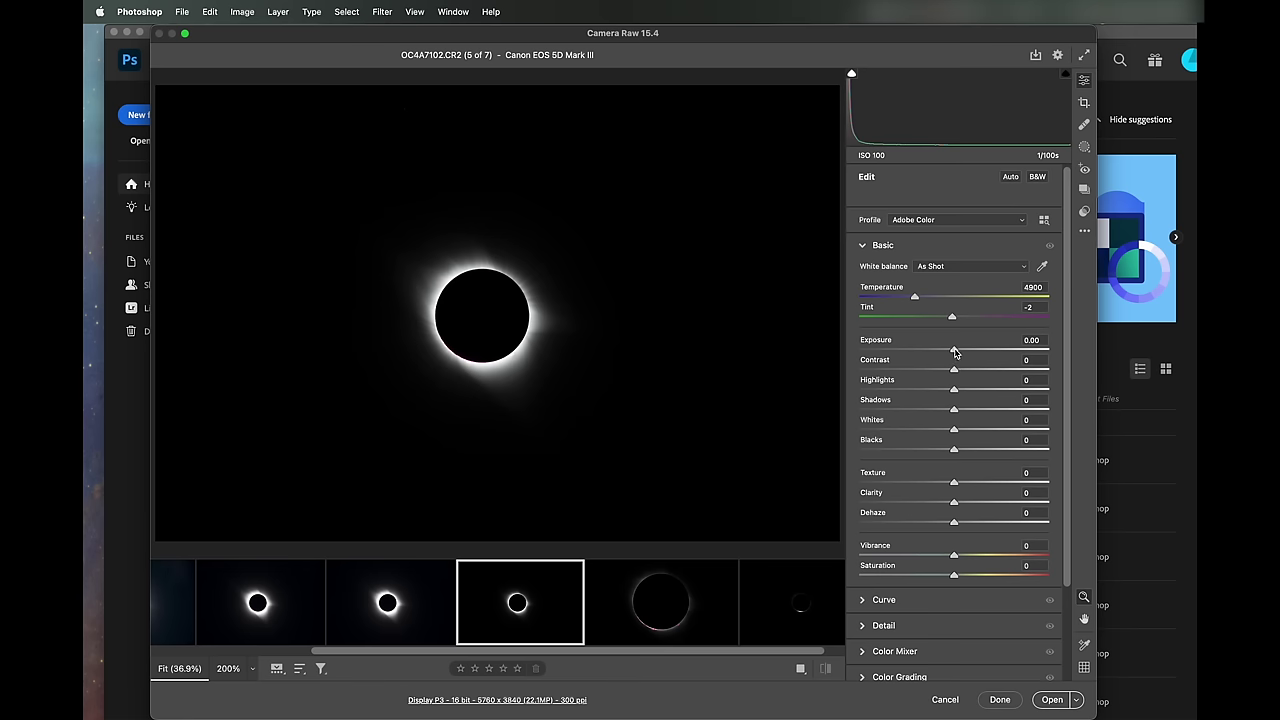
Try an exposure of +4.15 on OC4A7102.CR2, compare it with OC4A7099.CR2, and reset the exposure to 0.00.
left_click_drag(954, 350, 1032, 347)
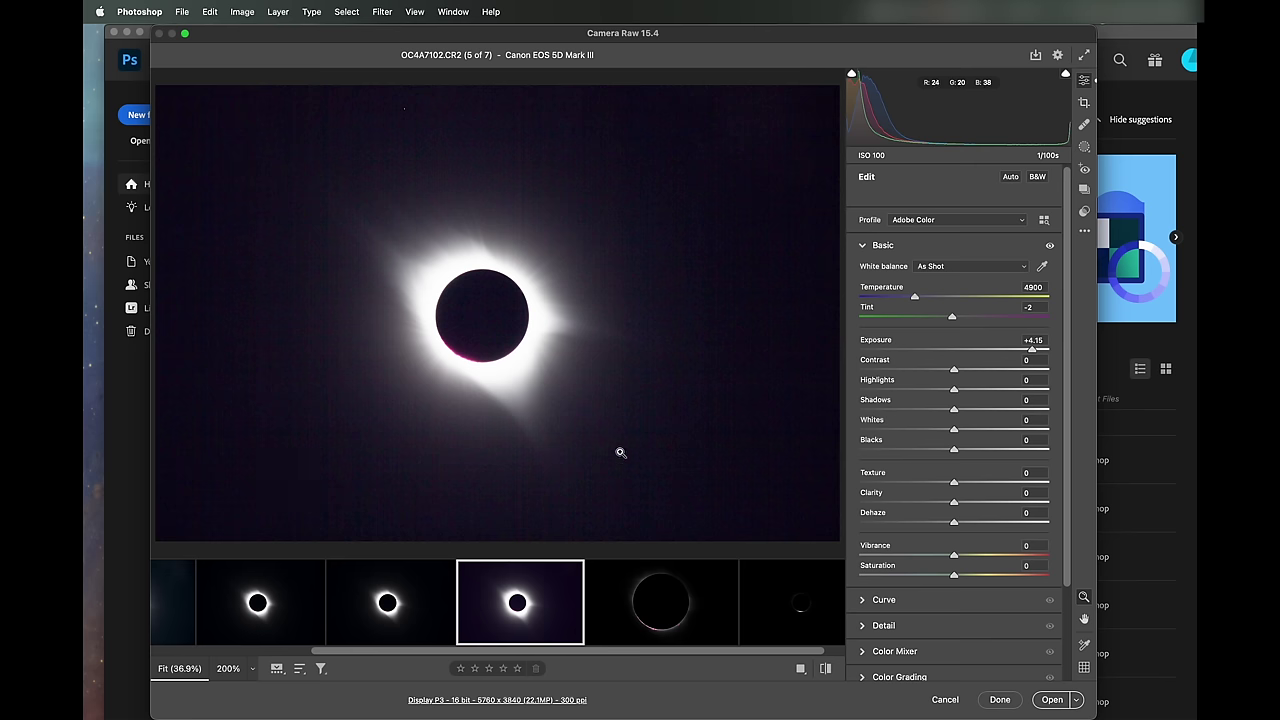
left_click(165, 607)
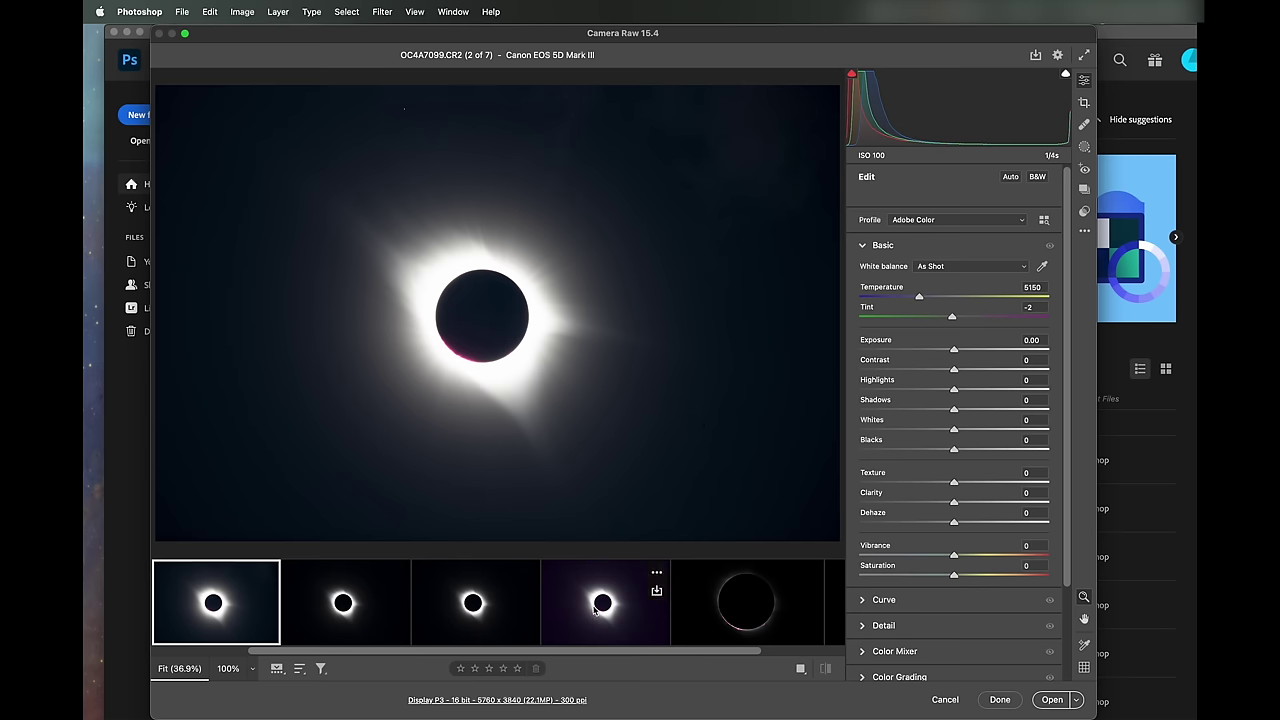
left_click(652, 590)
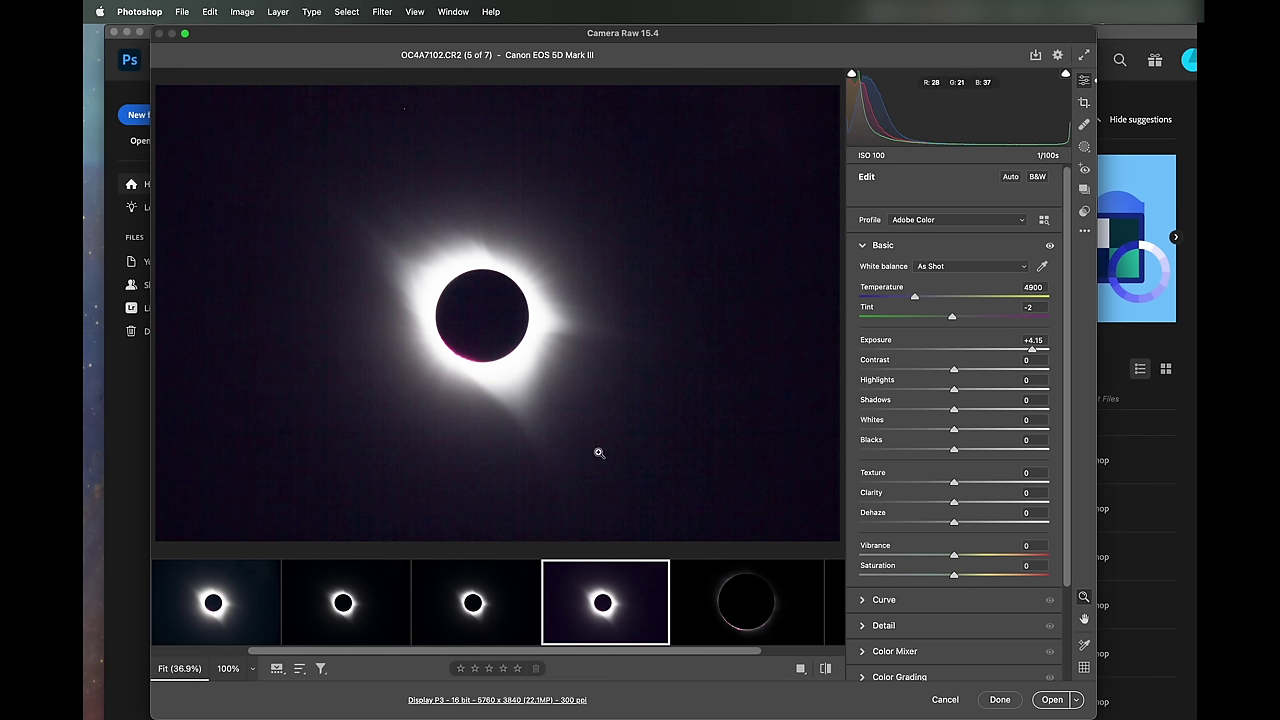
left_click_drag(1032, 350, 954, 363)
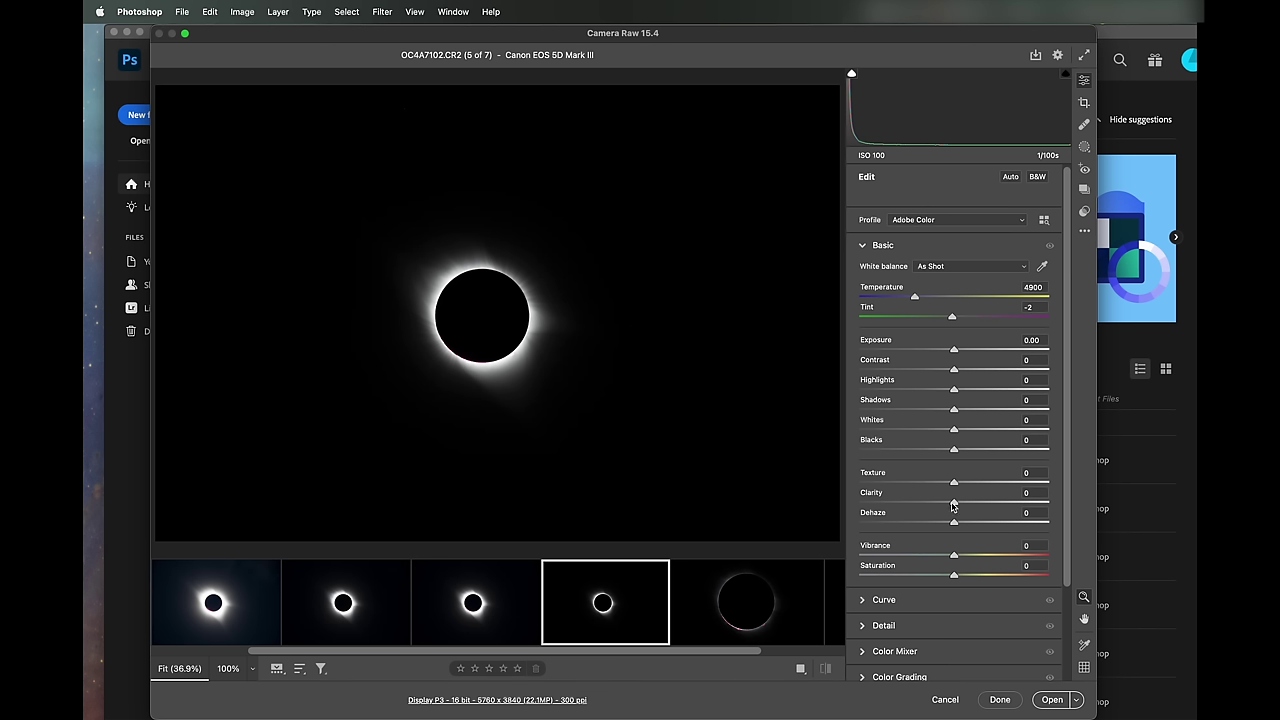
Try Clarity at +100 on the enlarged corona of OC4A7102.CR2 and bring it back down to +1.
left_click(228, 668)
scroll(771, 543, "down", 2)
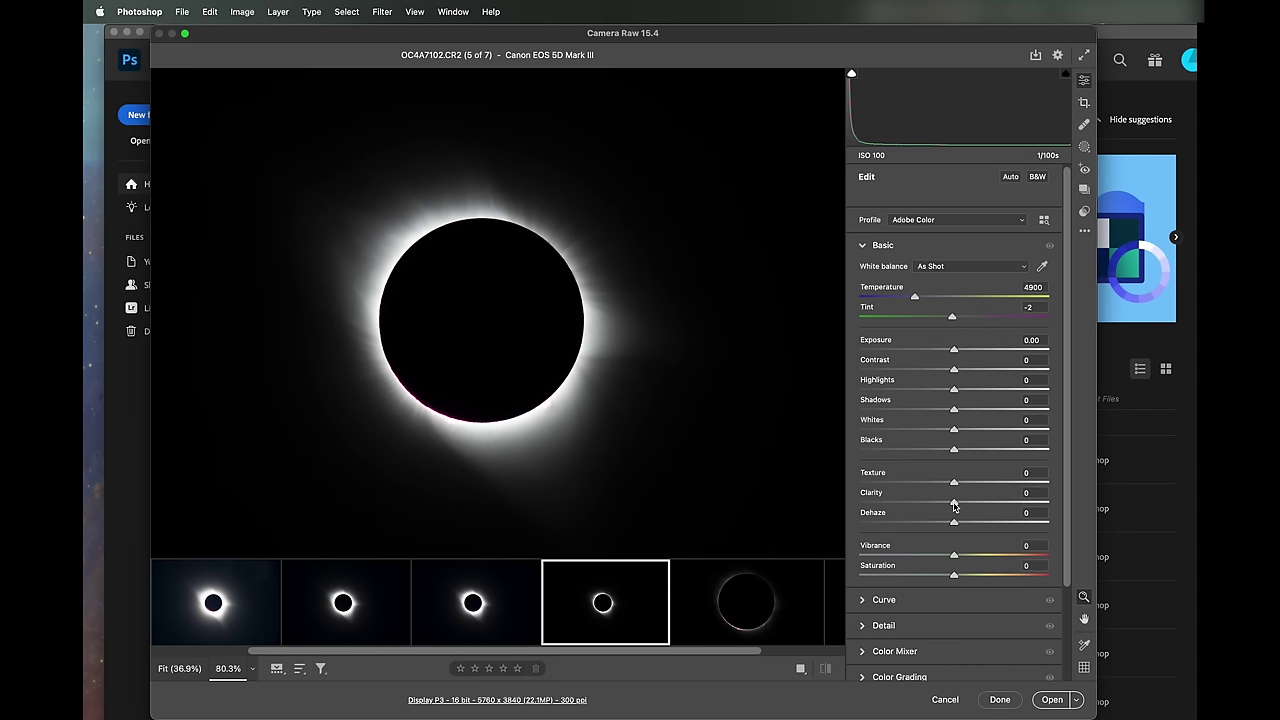
left_click_drag(955, 507, 1060, 500)
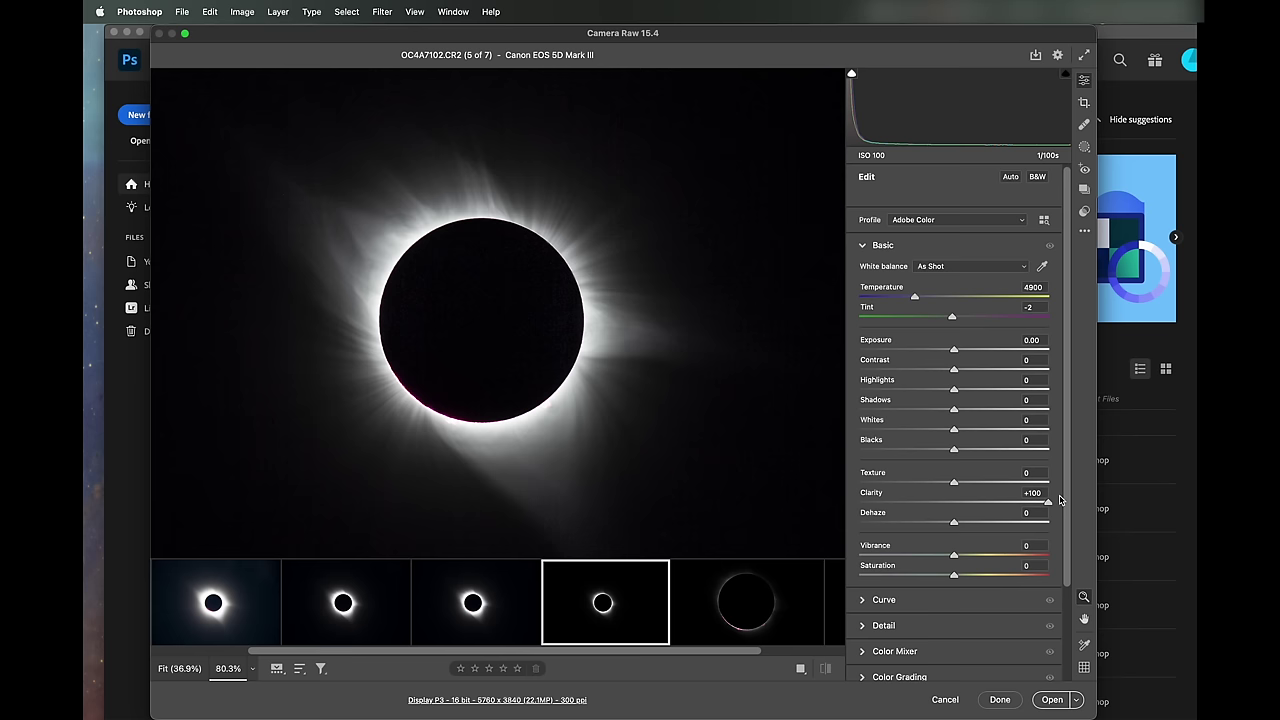
left_click_drag(1060, 500, 1128, 505)
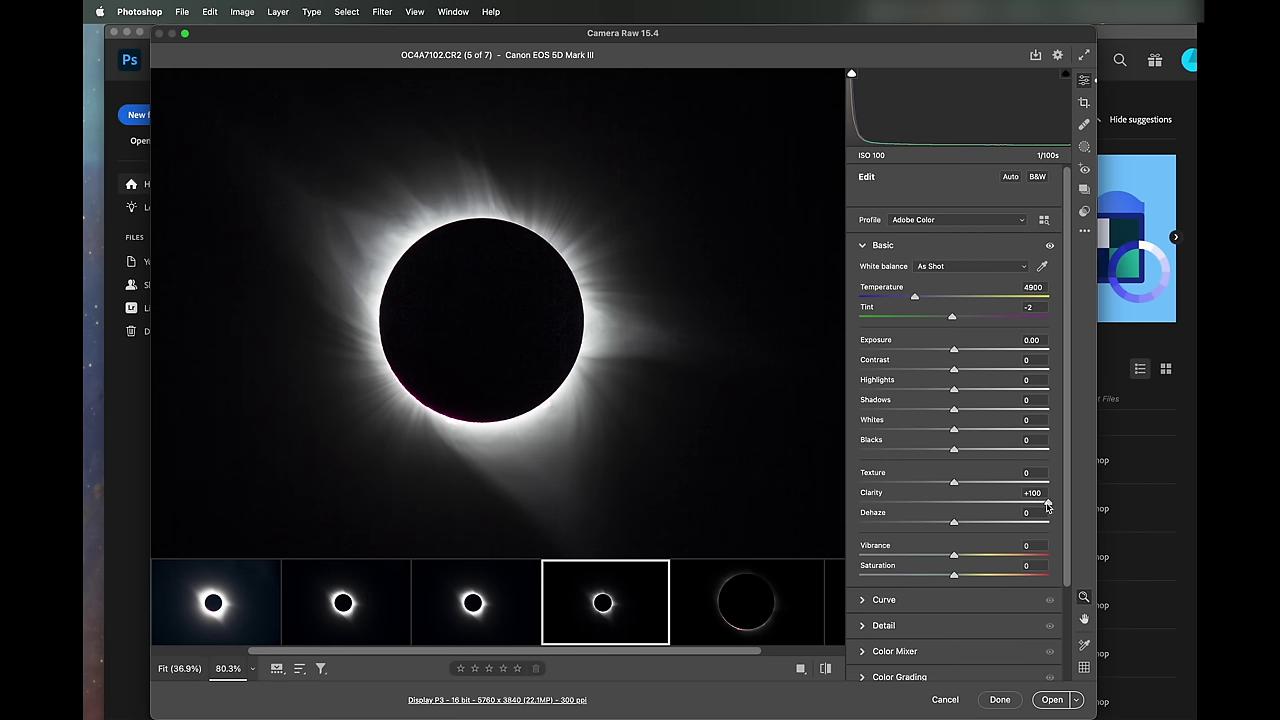
left_click_drag(1047, 507, 954, 518)
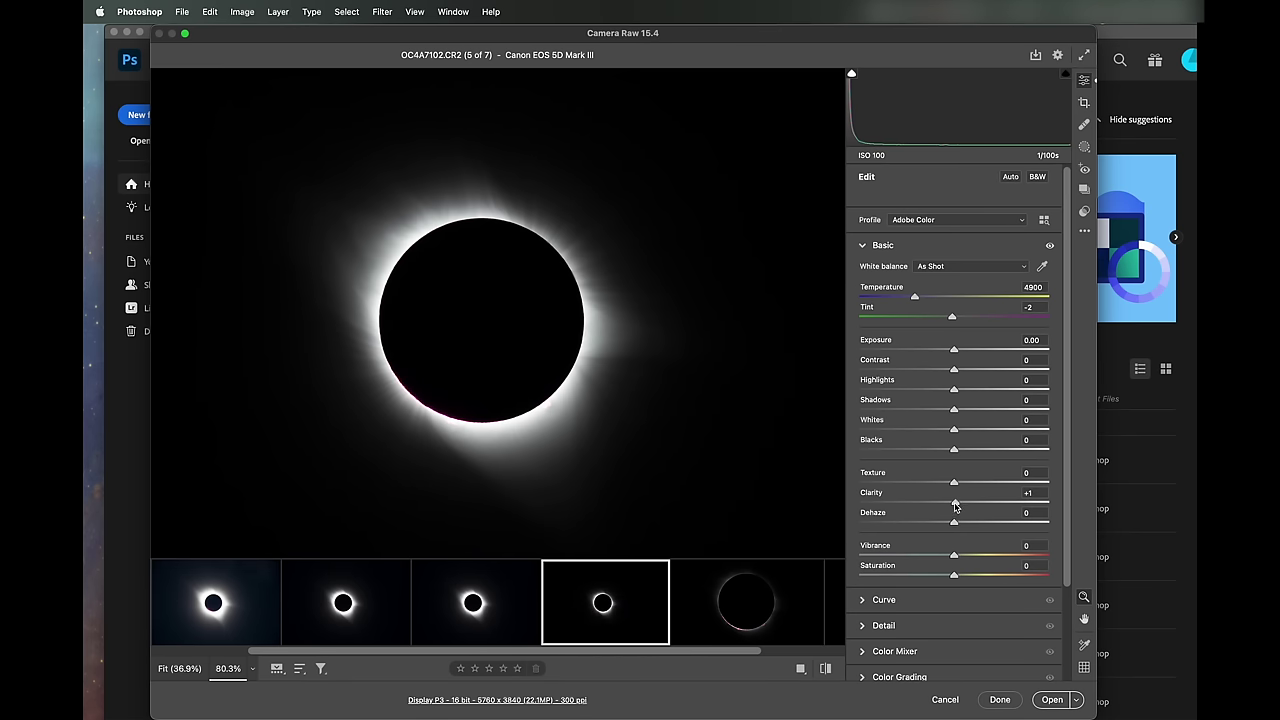
Set Clarity to +49, Vibrance to +47 and Saturation to +39 for OC4A7102.CR2, and check the whole photo.
left_click_drag(956, 504, 1005, 504)
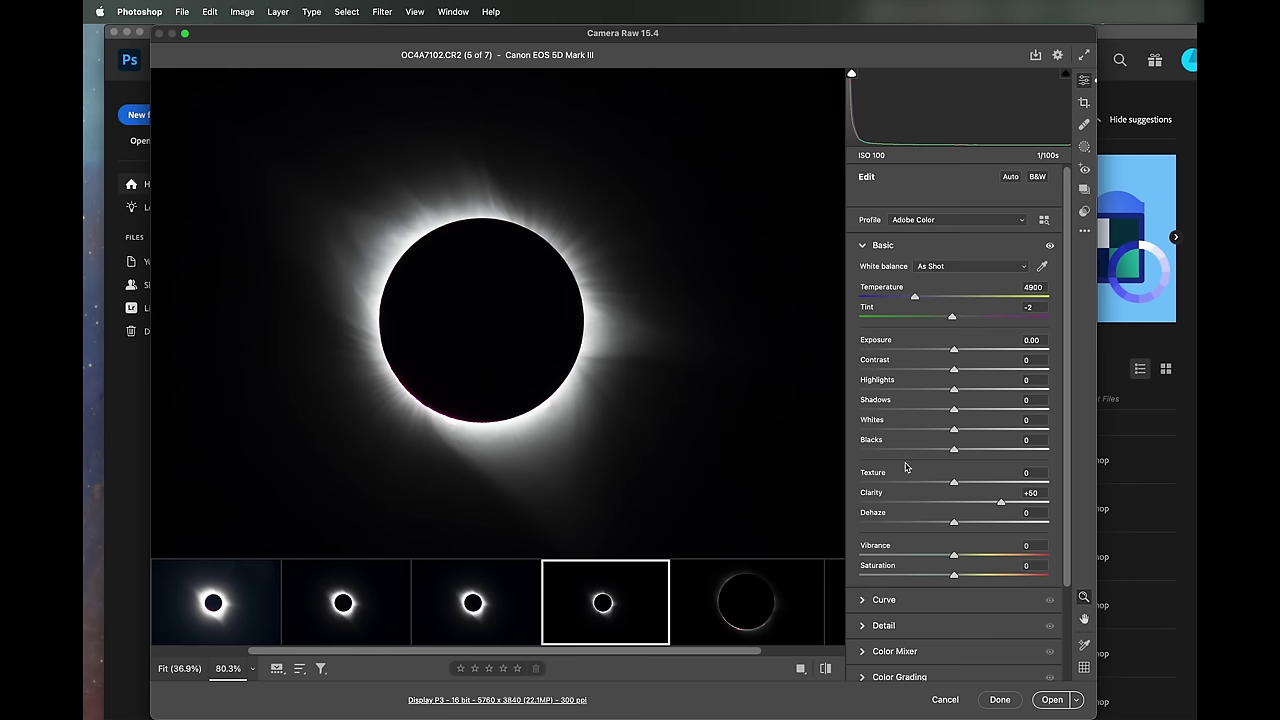
left_click_drag(1000, 503, 1050, 503)
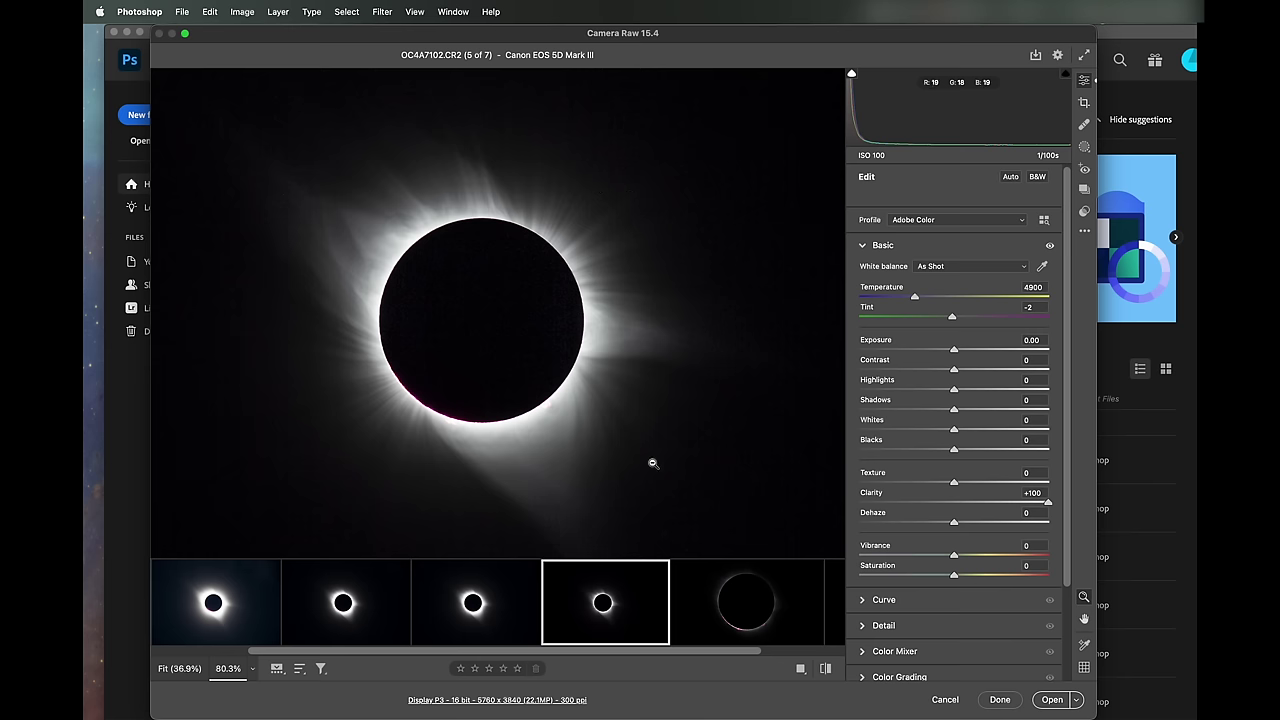
left_click_drag(1048, 503, 1004, 503)
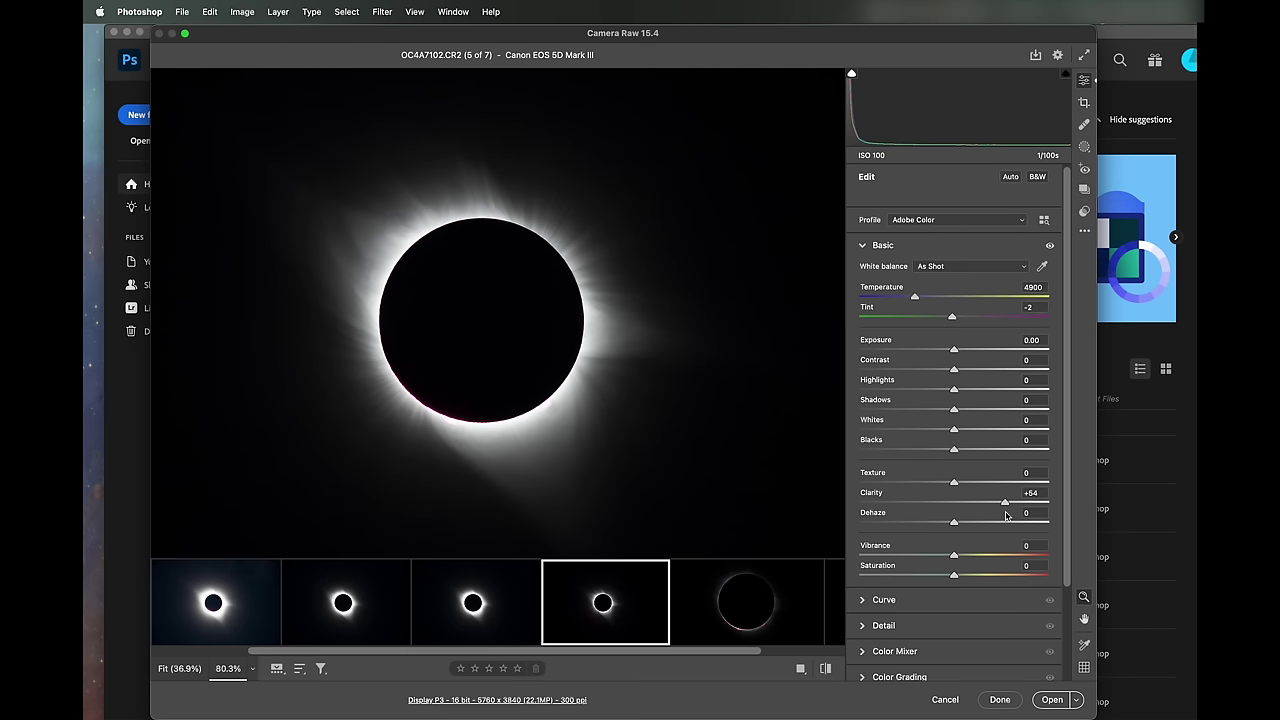
left_click_drag(1008, 515, 1001, 515)
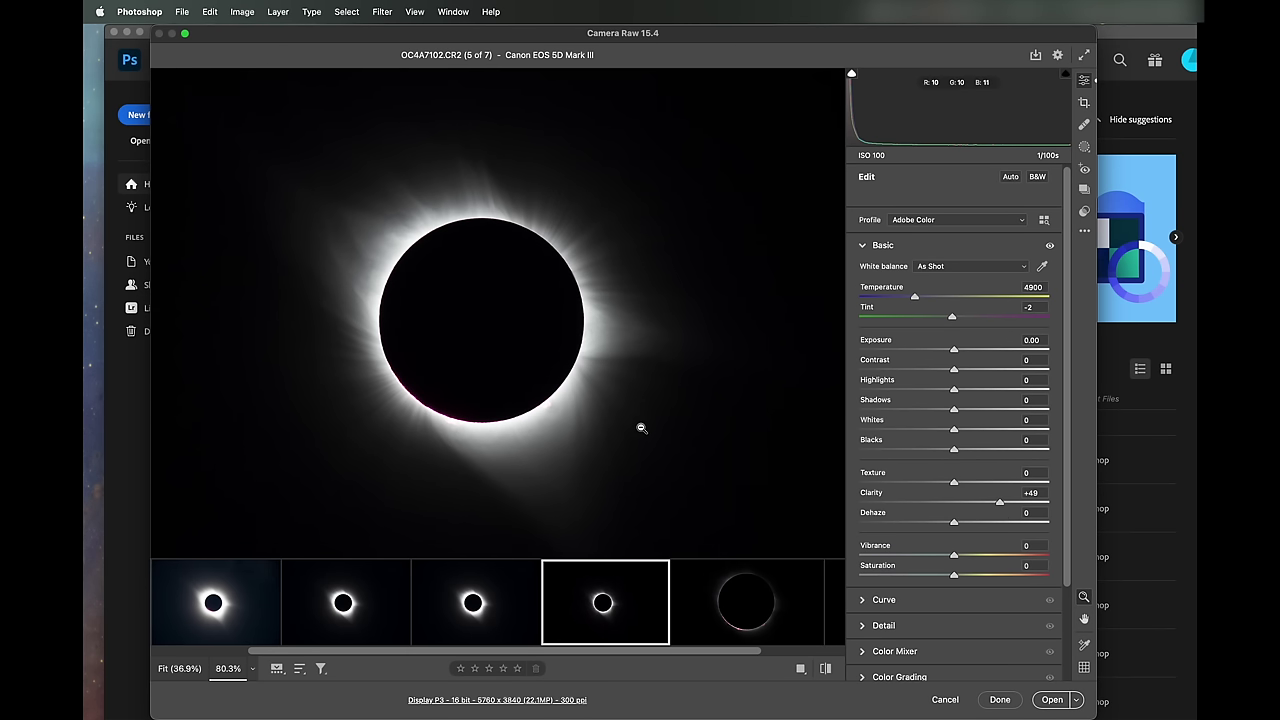
left_click(535, 359)
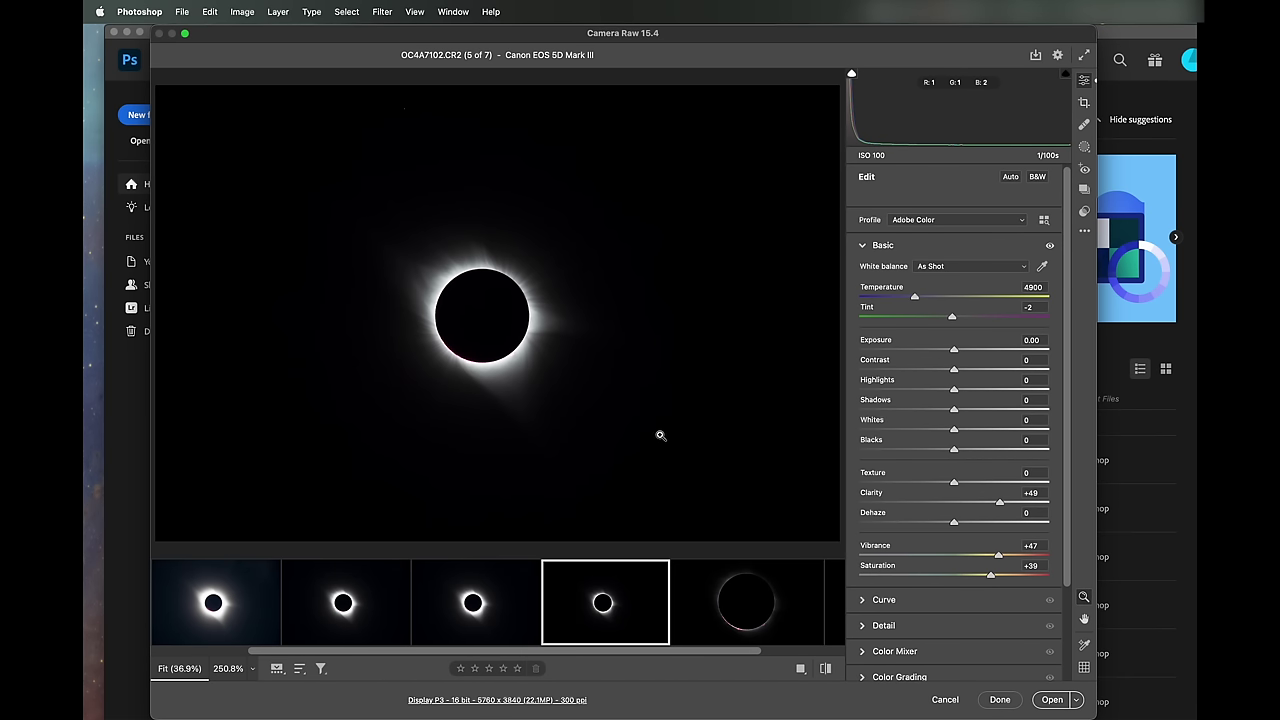
Crop the photo with the 4 x 5 / 8 x 10 ratio to about 4214 x 3371 pixels around the eclipse.
left_click(1085, 103)
left_click(911, 200)
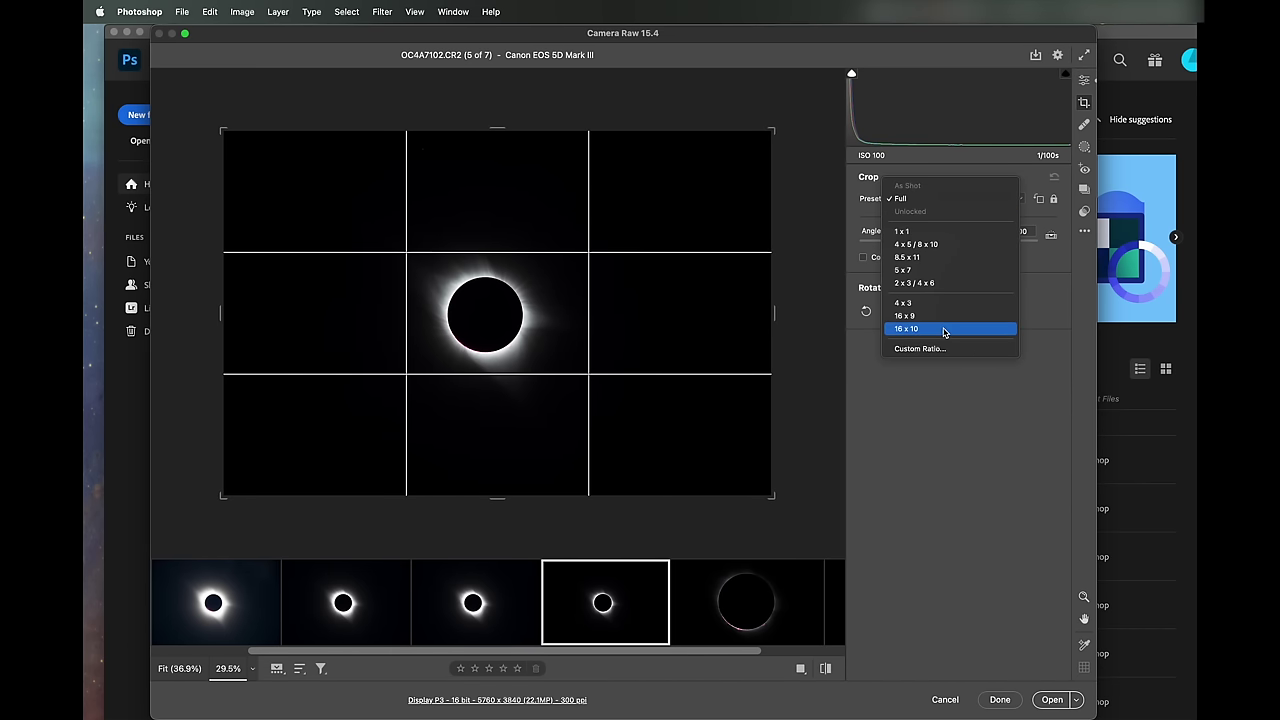
left_click(938, 249)
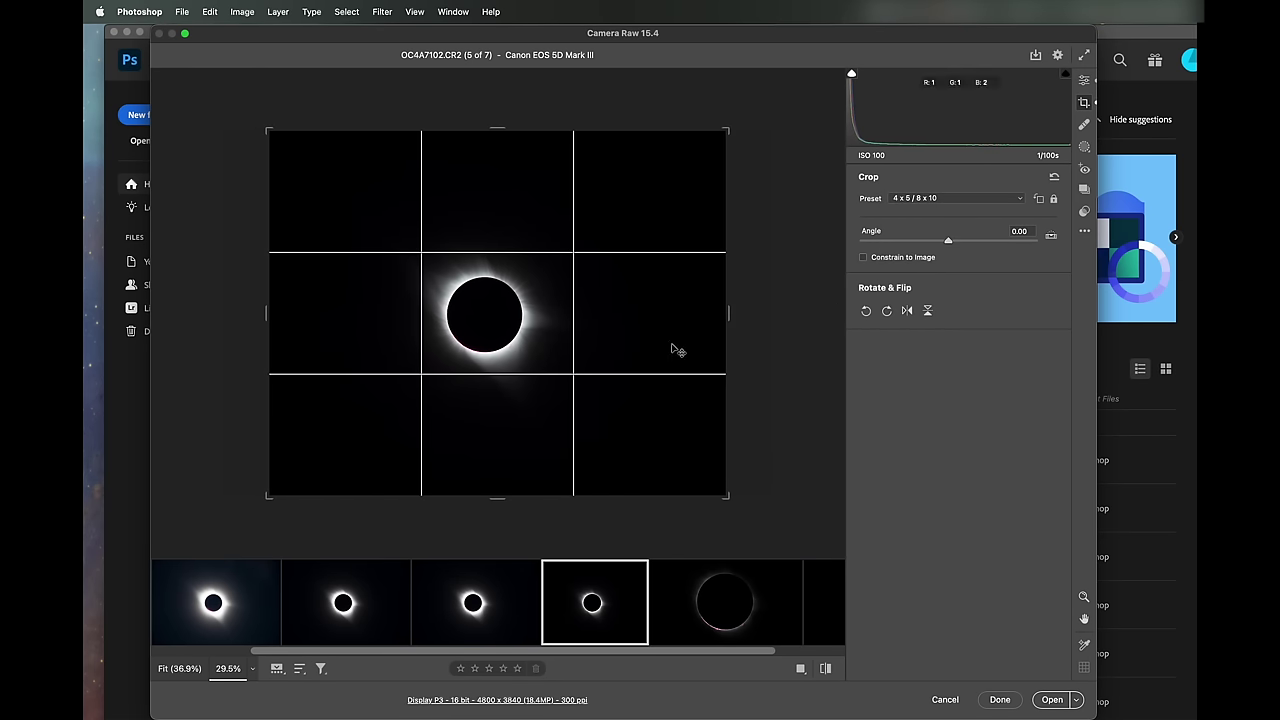
left_click_drag(592, 329, 606, 328)
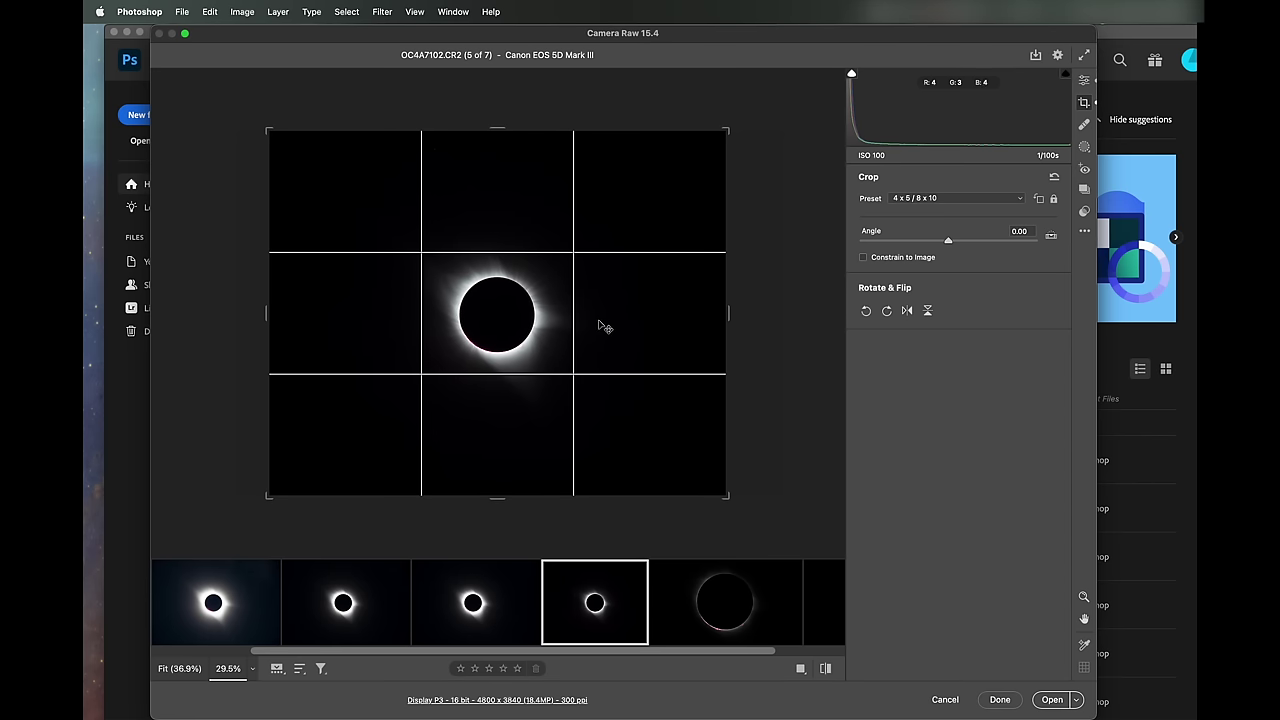
left_click_drag(268, 496, 290, 477)
left_click_drag(543, 389, 562, 379)
key("Return")
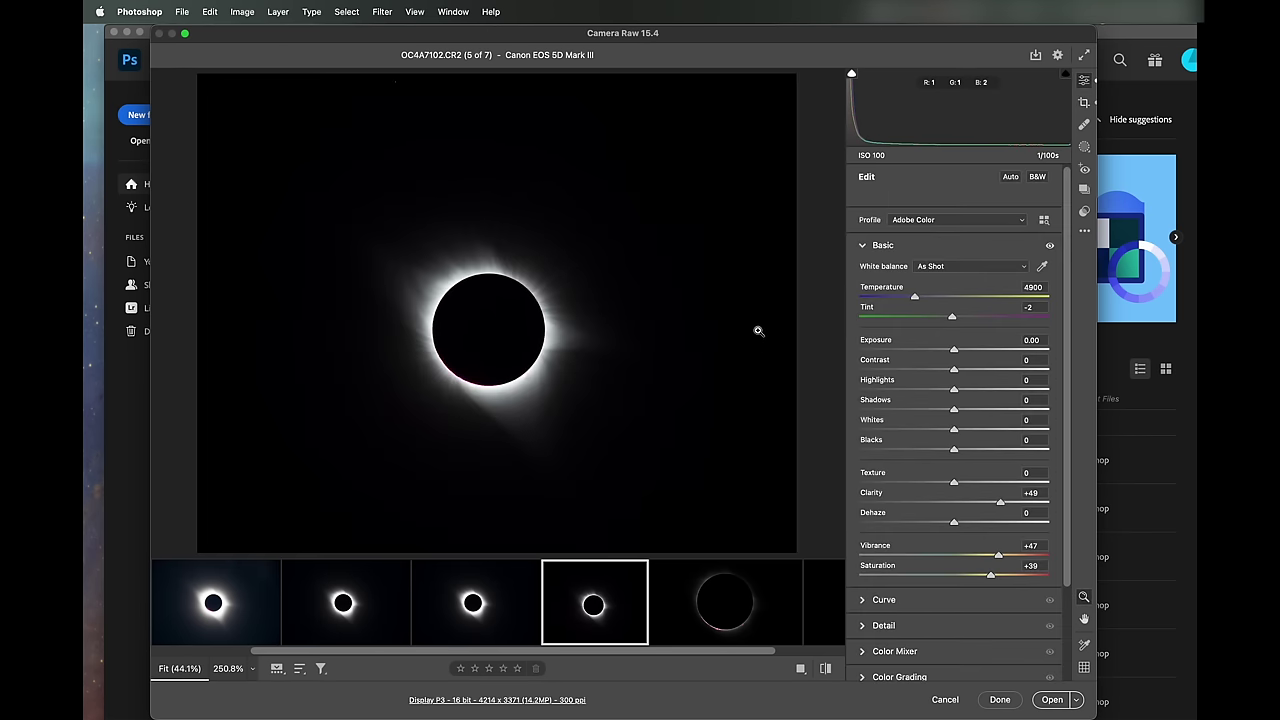
Save the cropped photo as an uncompressed TIFF in the same location with sRGB colour and 8 bits per channel.
left_click(1036, 57)
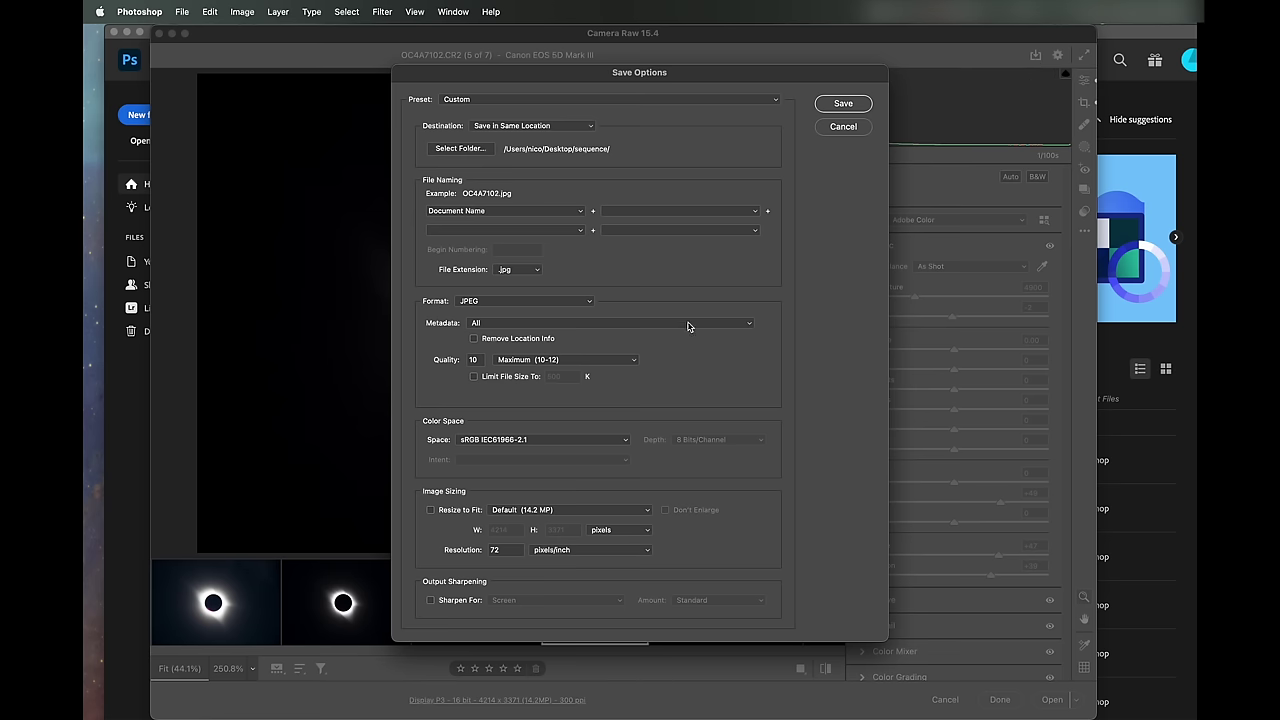
left_click(513, 305)
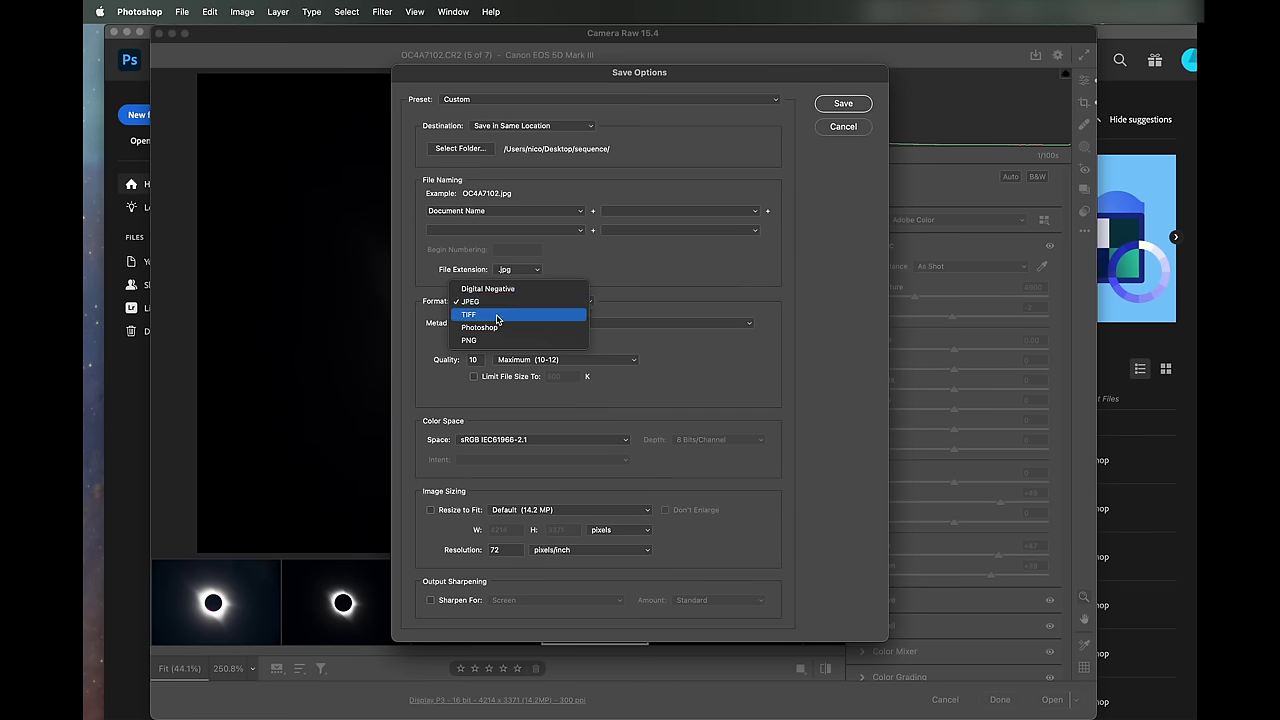
left_click(520, 315)
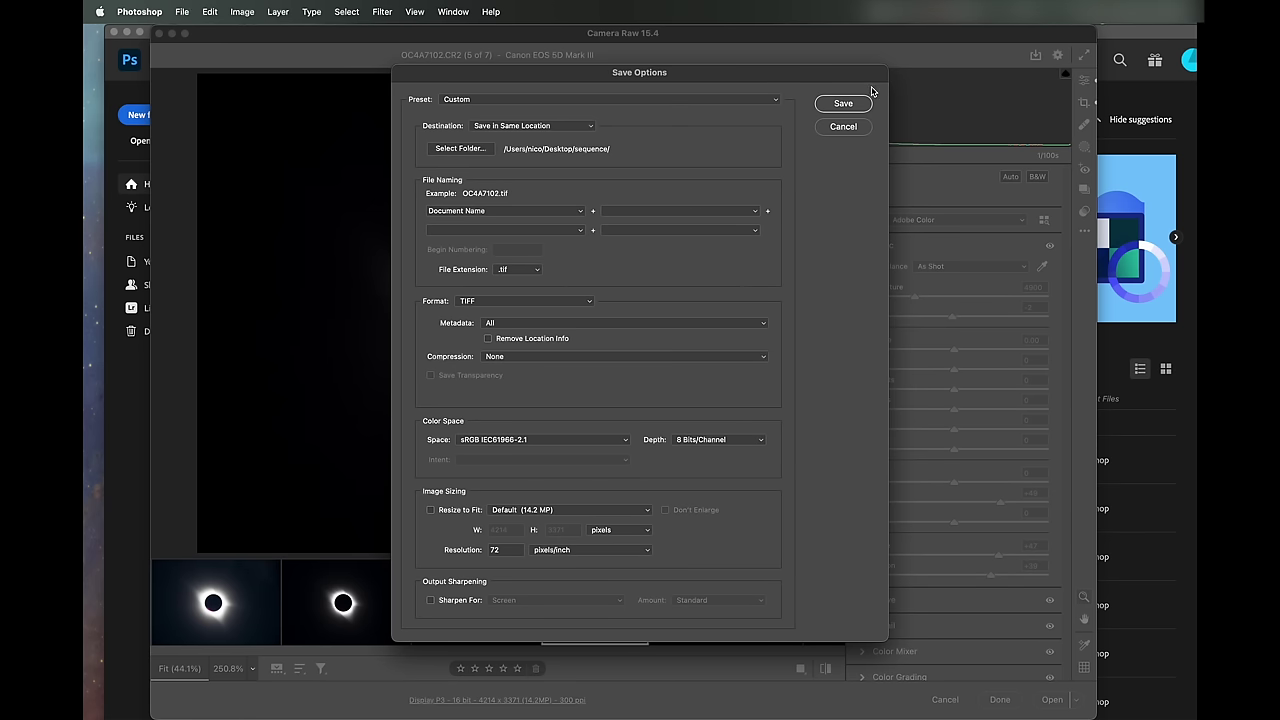
left_click(843, 103)
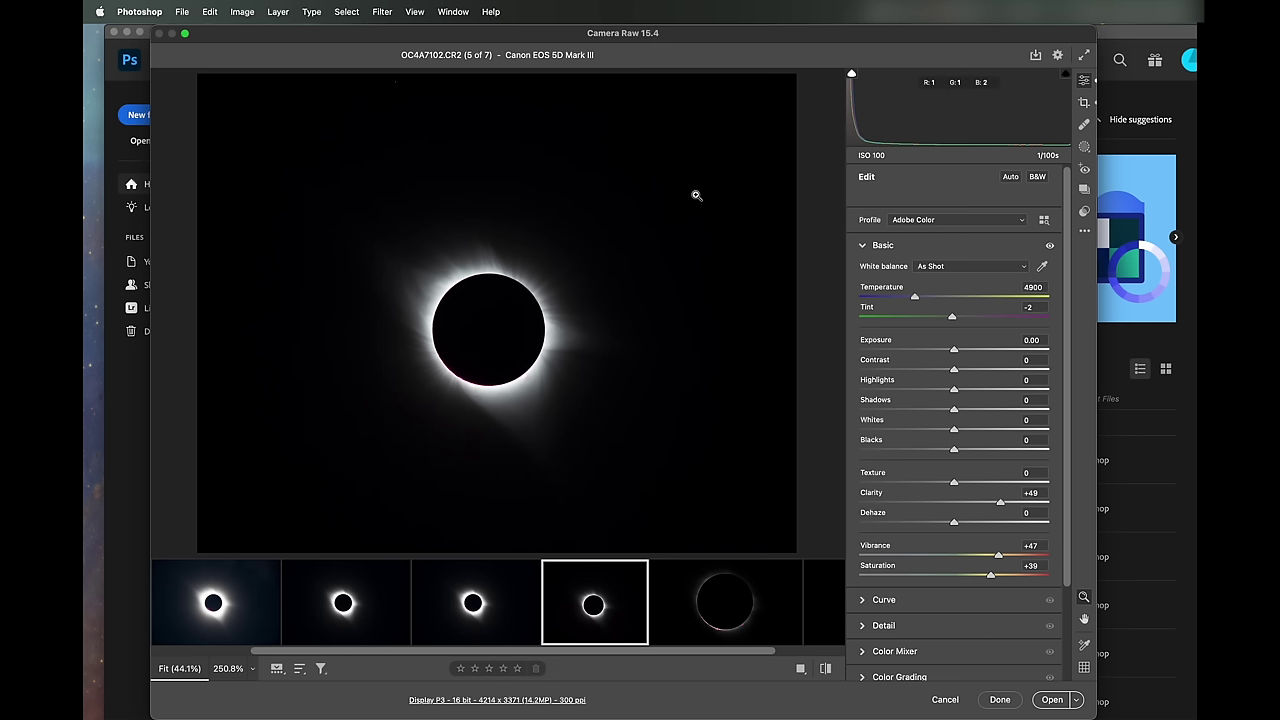
Open the cropped OC4A7102.CR2 as a document in Photoshop and show its rulers with percent units.
key("super+z")
key("Return")
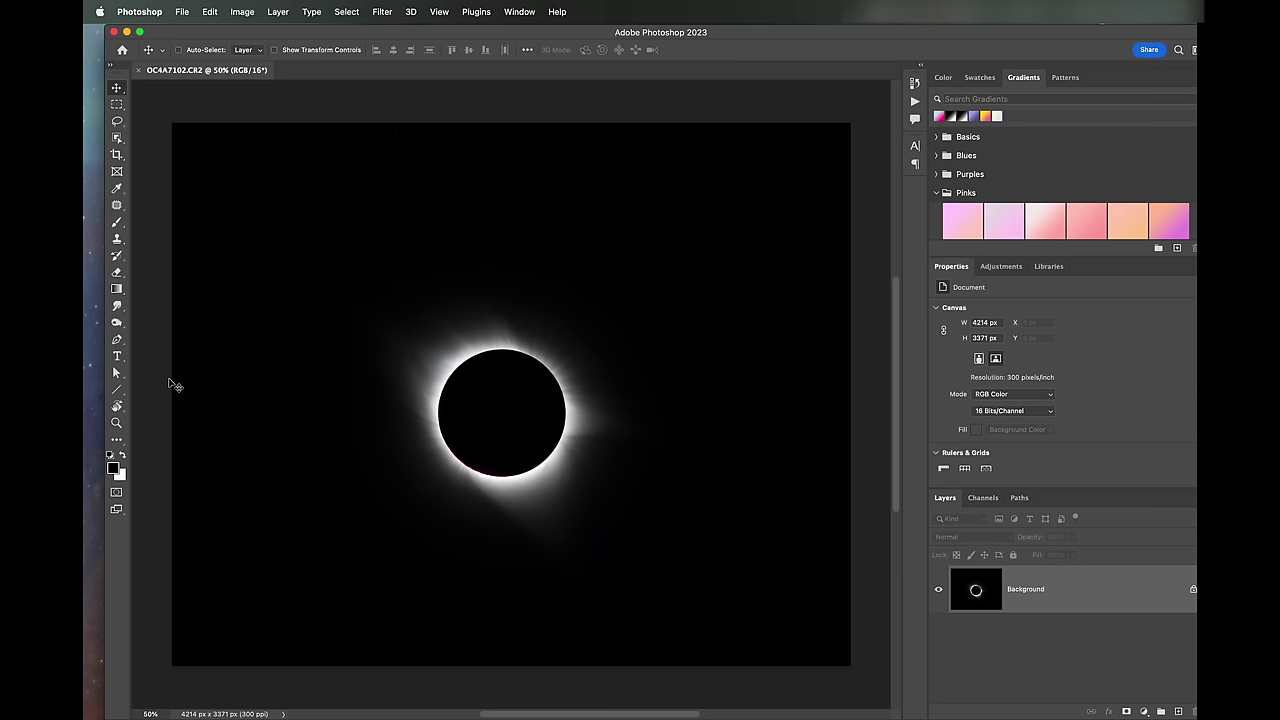
key("super+r")
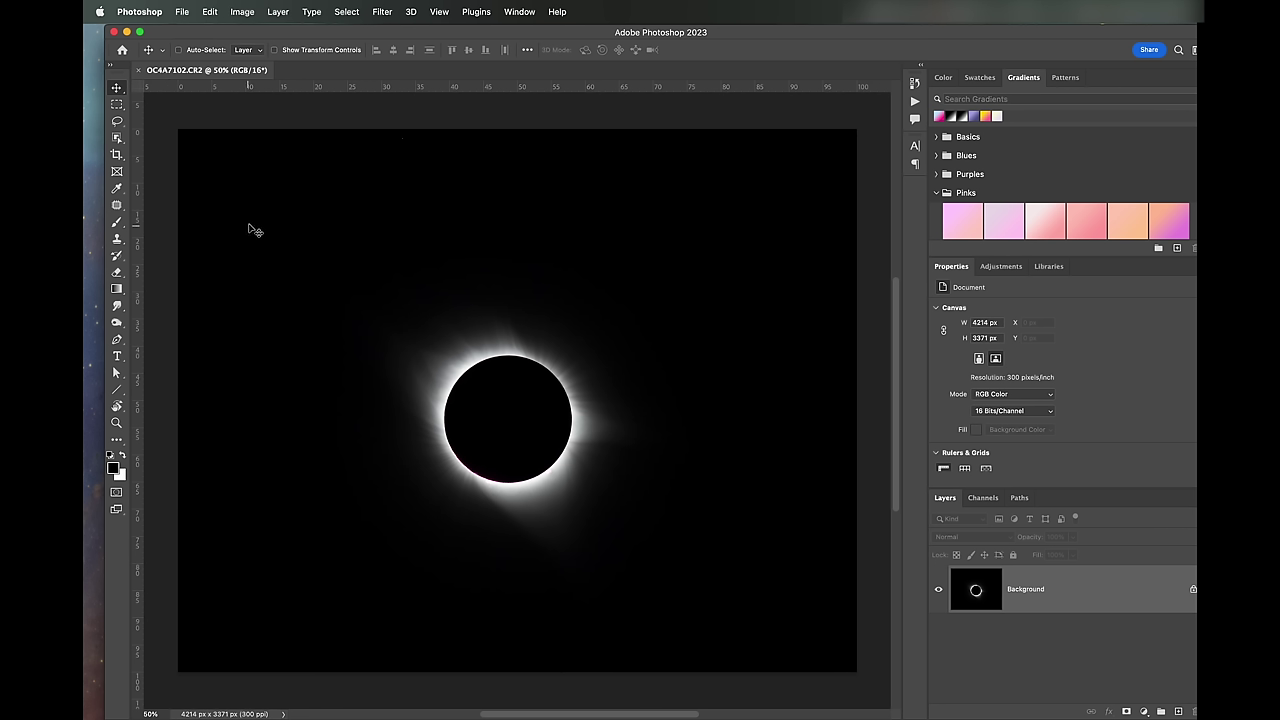
right_click(428, 89)
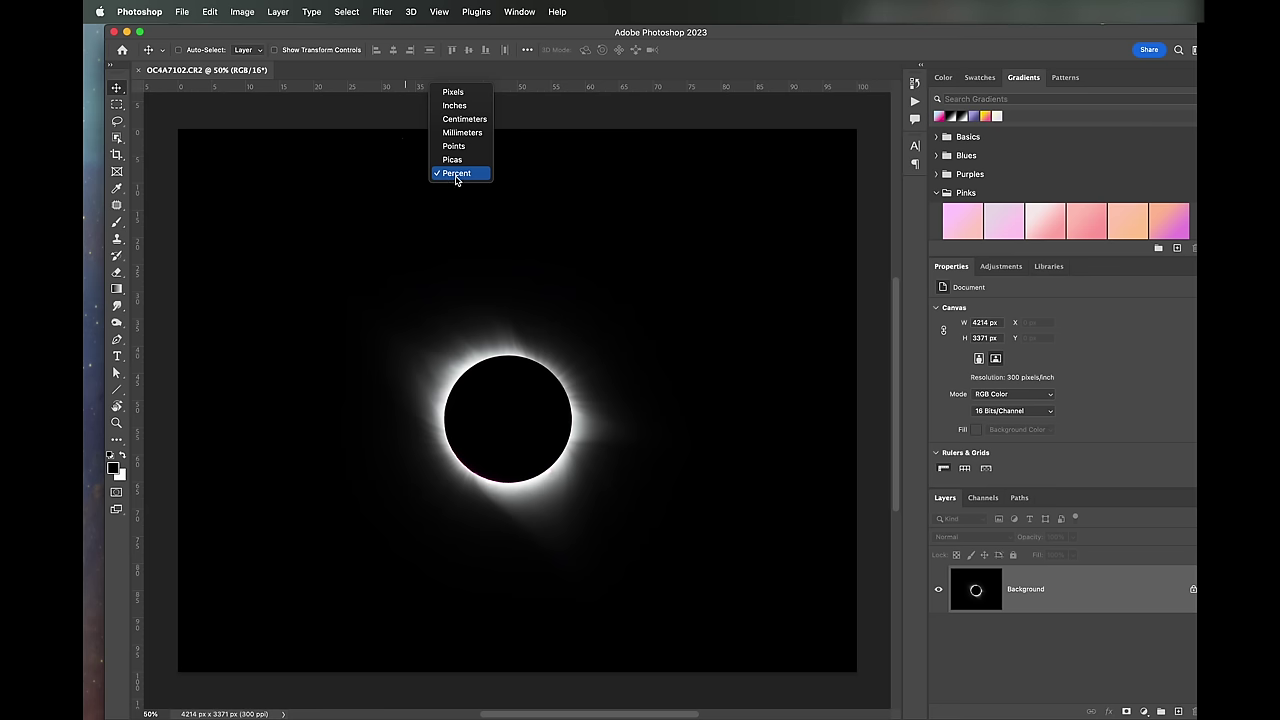
right_click(395, 86)
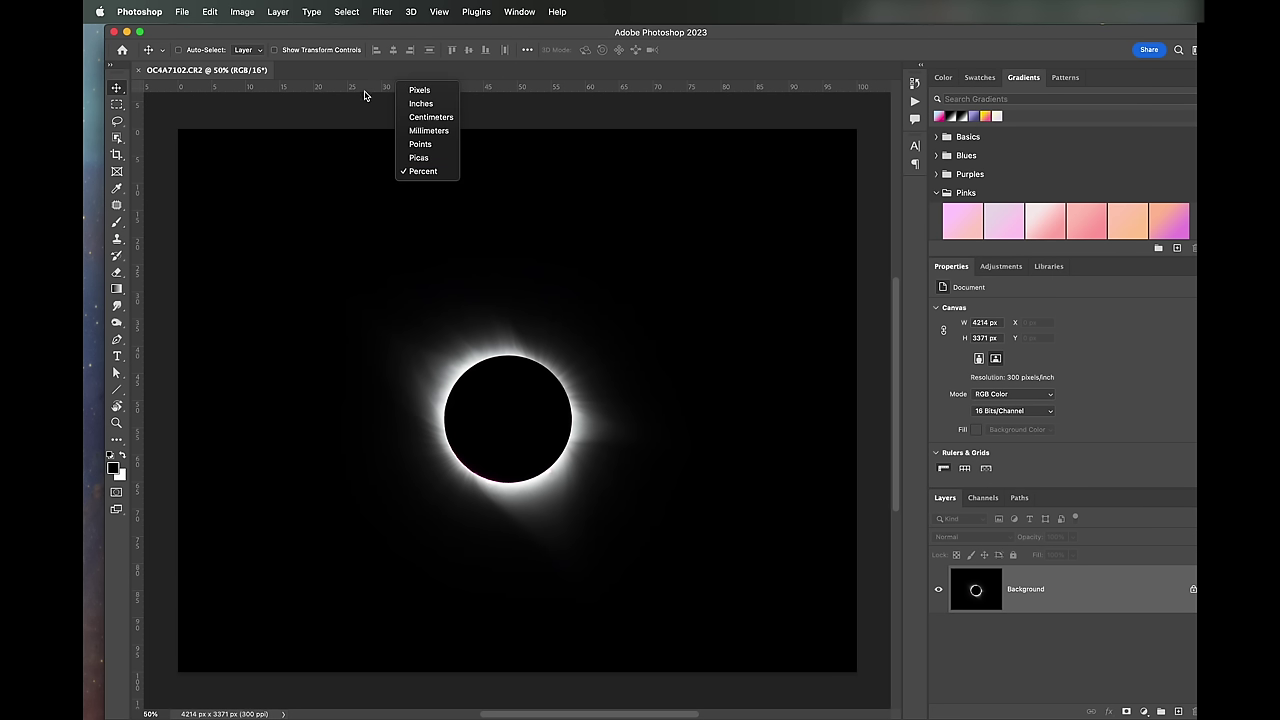
left_click(425, 172)
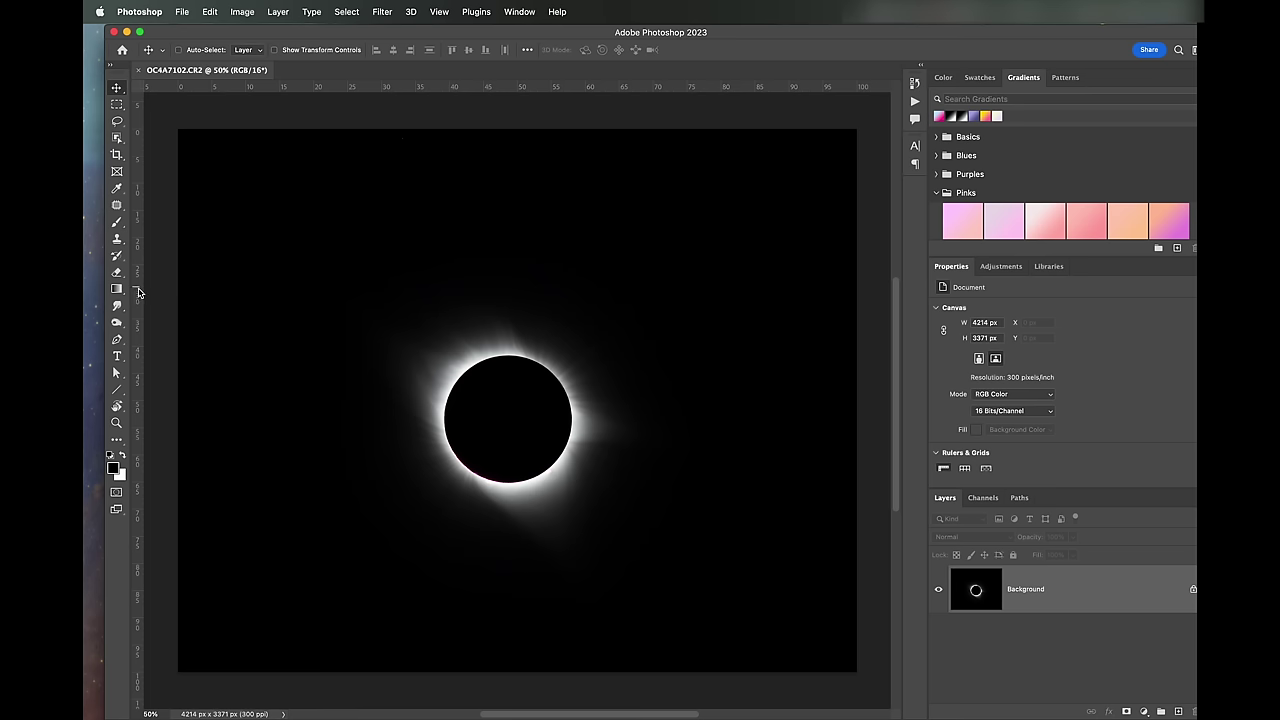
Place a vertical guide and a horizontal guide at 50 percent, crossing at the centre of the canvas.
left_click_drag(138, 293, 514, 288)
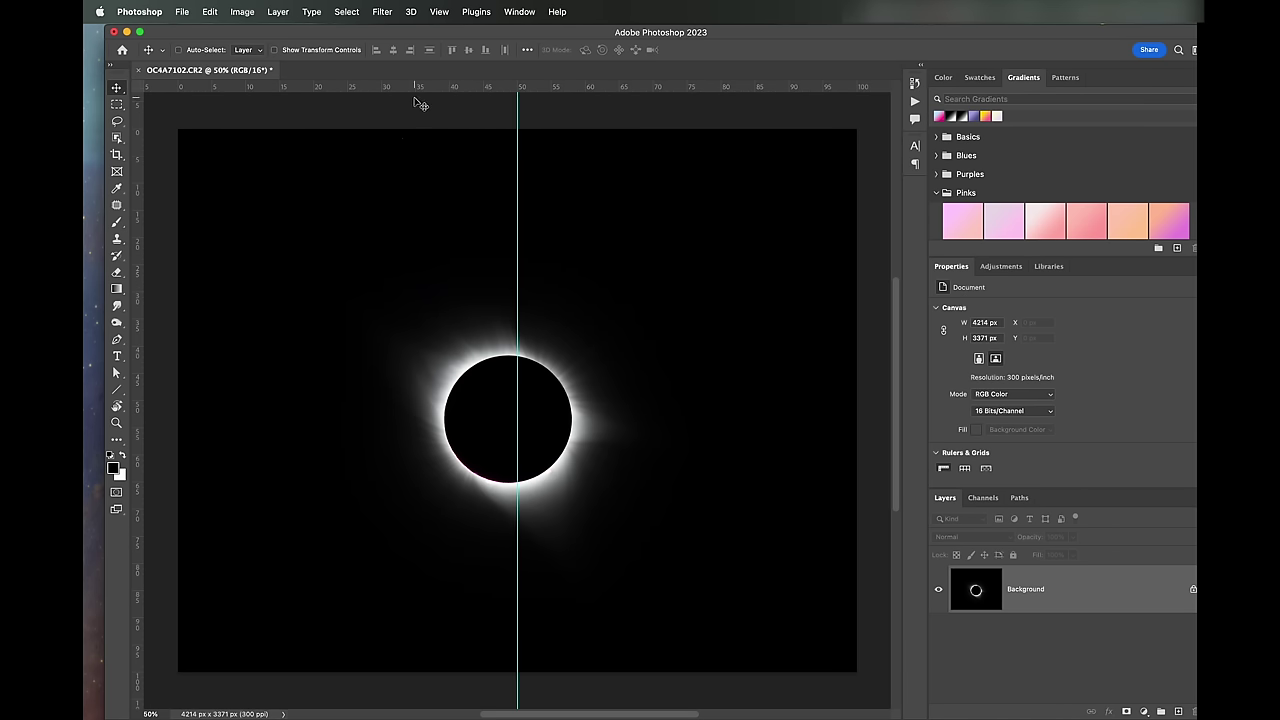
left_click_drag(420, 86, 406, 402)
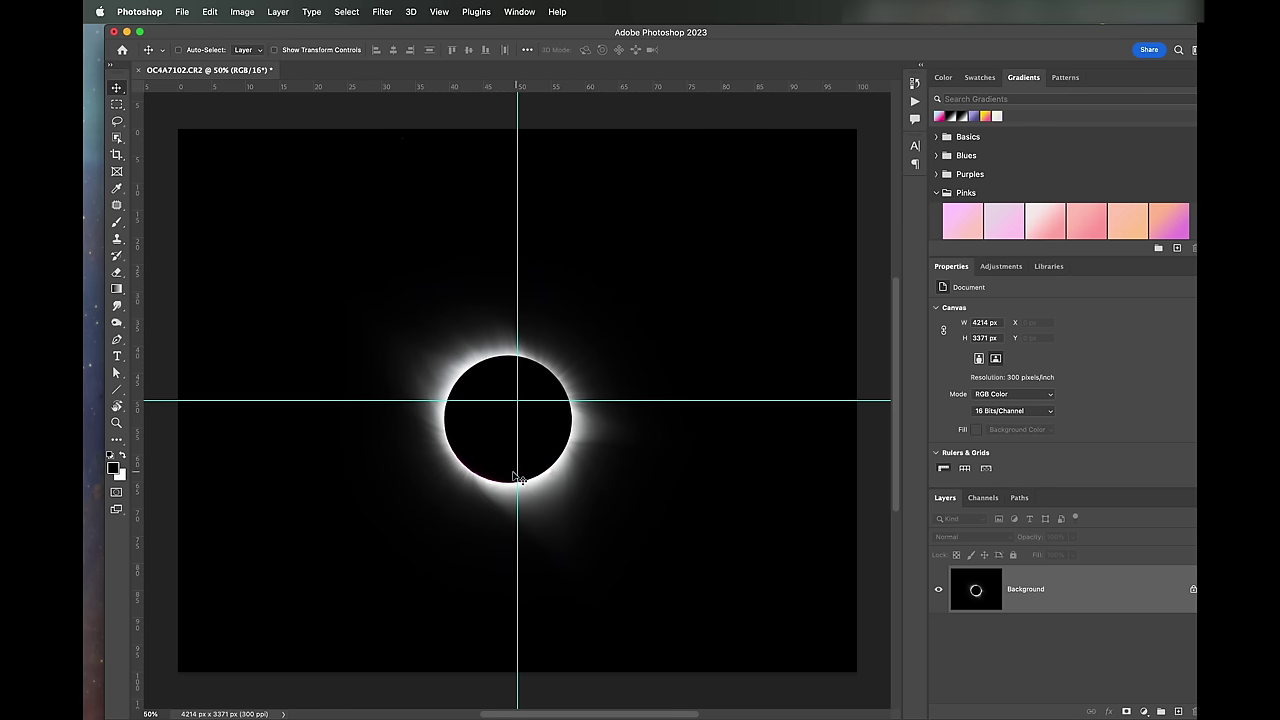
Convert the Background to a normal layer and move the eclipse roughly onto the crossing of the guides.
left_click_drag(506, 414, 497, 438)
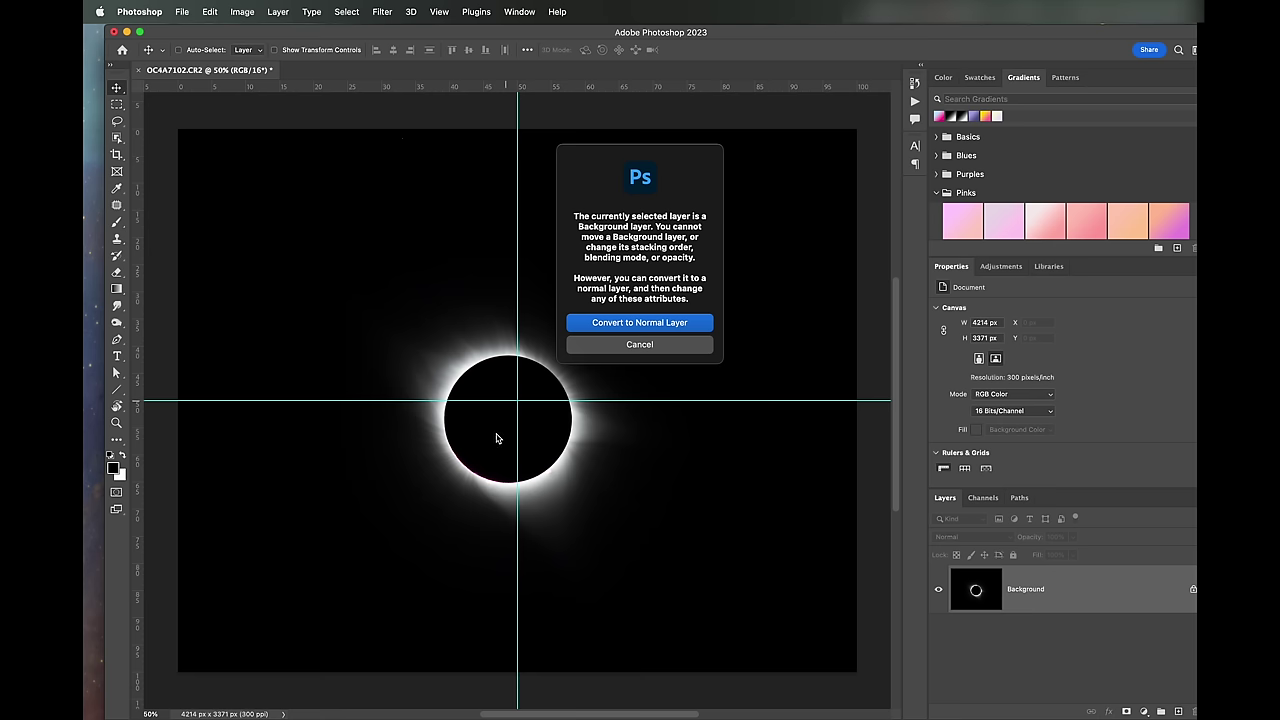
left_click(642, 324)
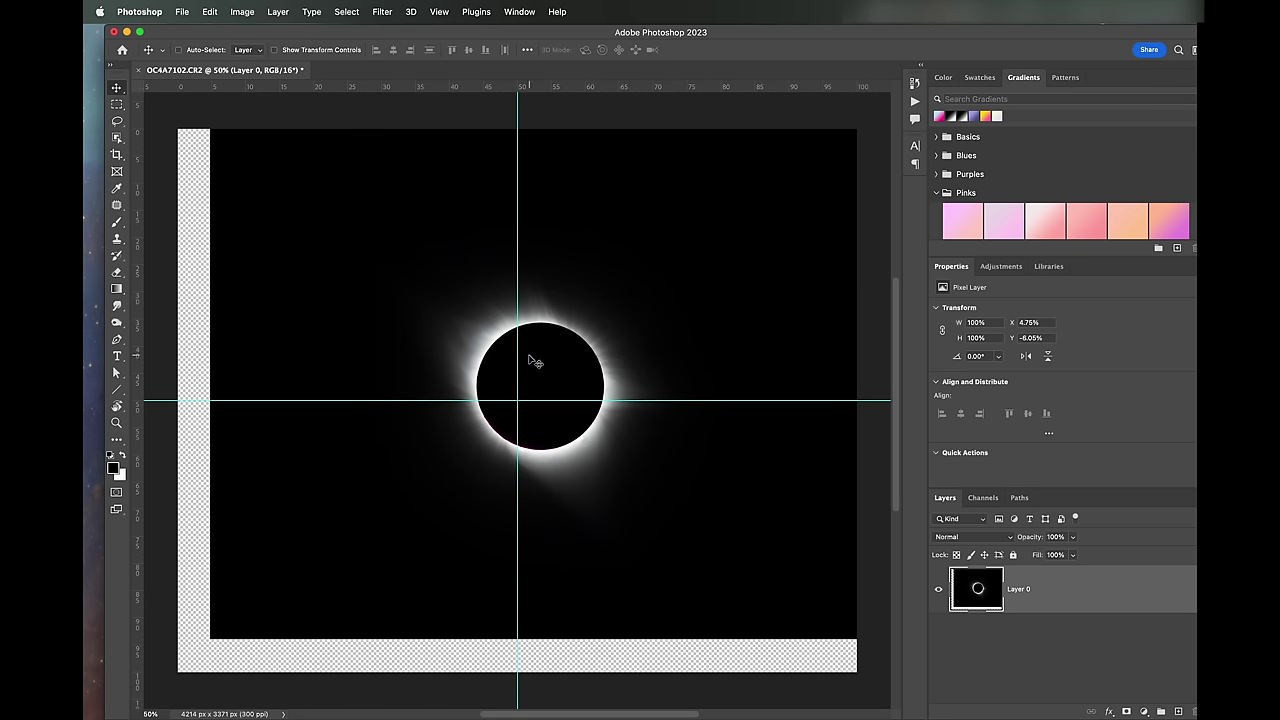
left_click_drag(534, 371, 515, 385)
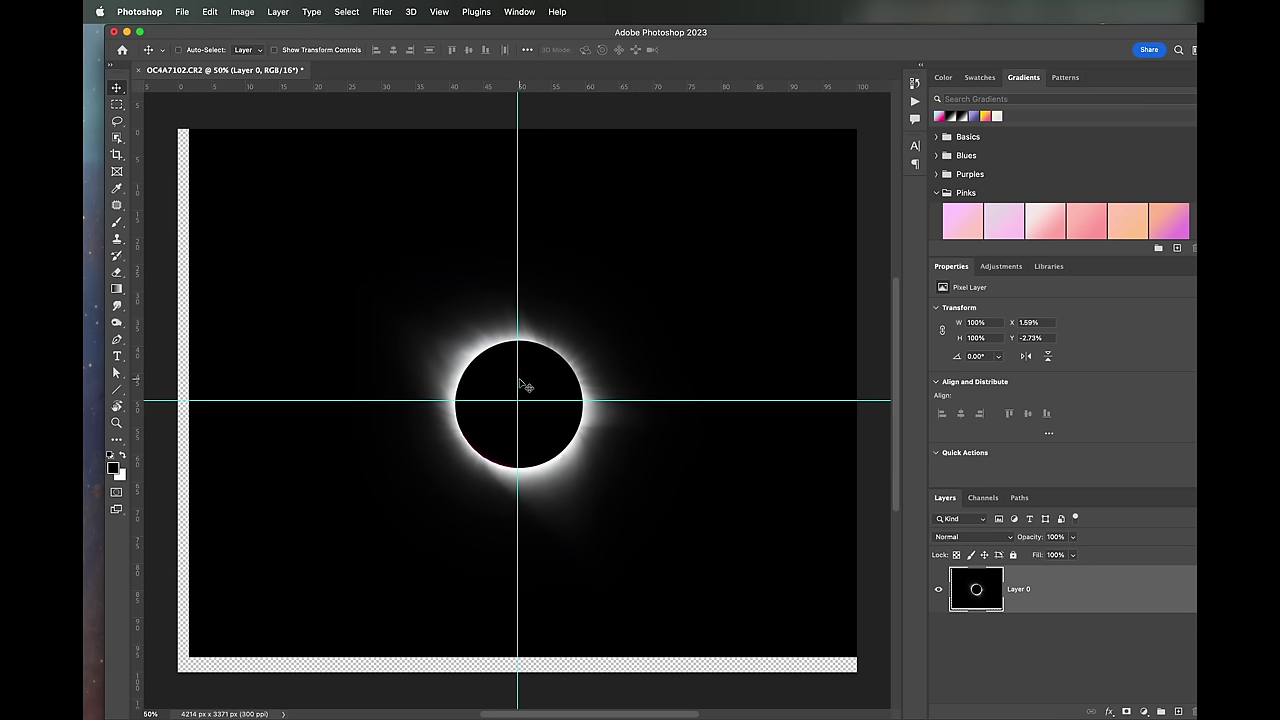
Nudge the eclipse layer up and sideways to X 1.5% and Y -3.09% so the Moon's disc is centred on the guides.
key("Up")
key("Up")
key("Up")
key("Up")
key("Up")
key("Up")
key("Left")
key("Left")
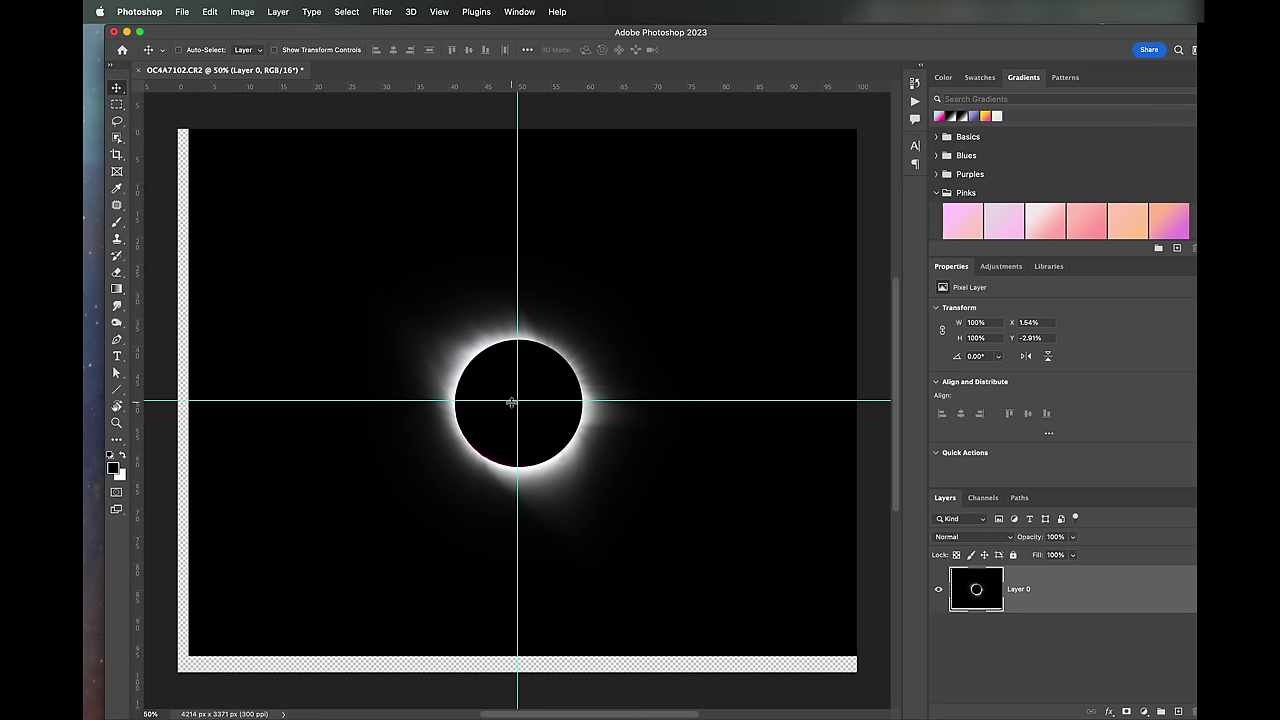
key("Left")
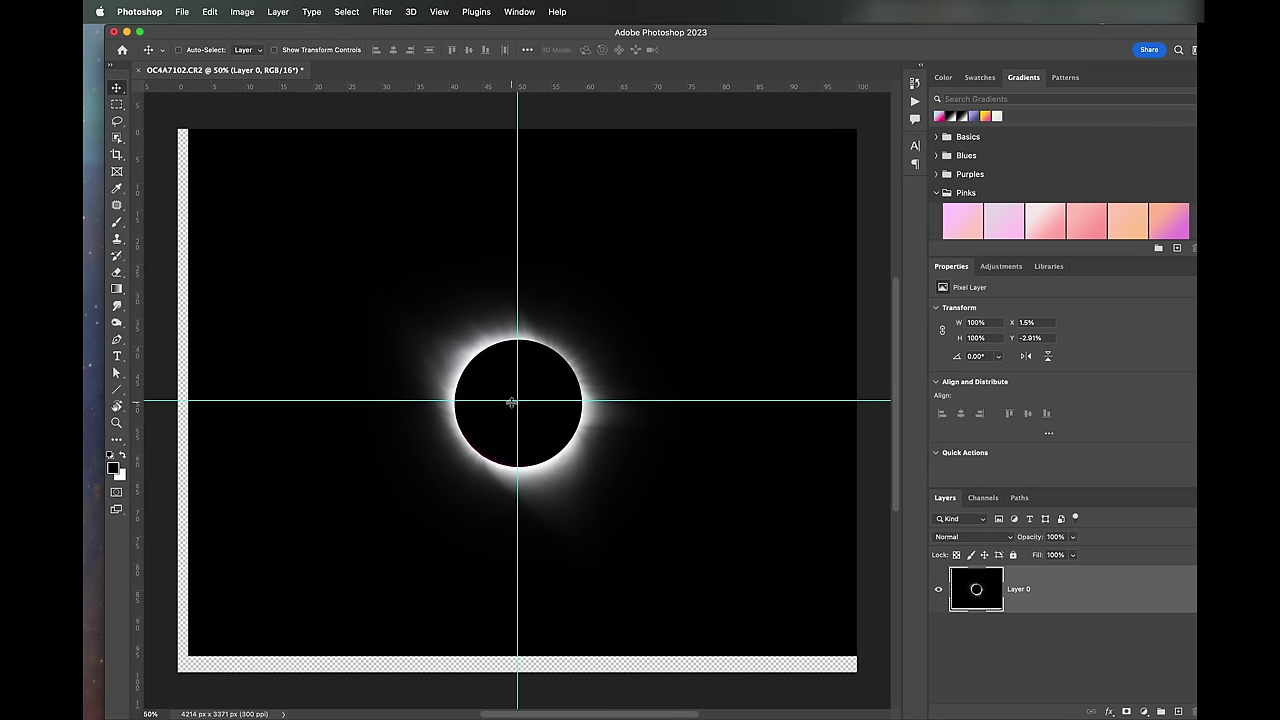
key("Left")
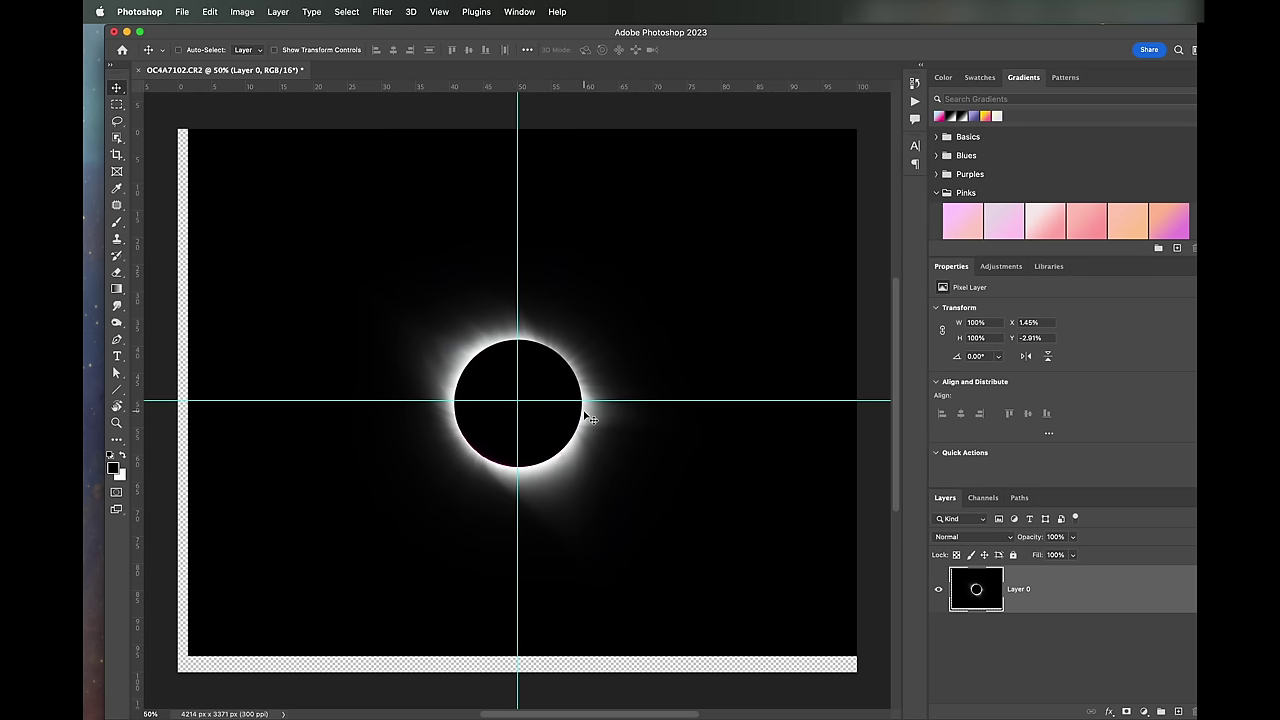
key("Up")
key("Up")
key("Up")
key("Up")
key("Up")
key("Up")
key("Right")
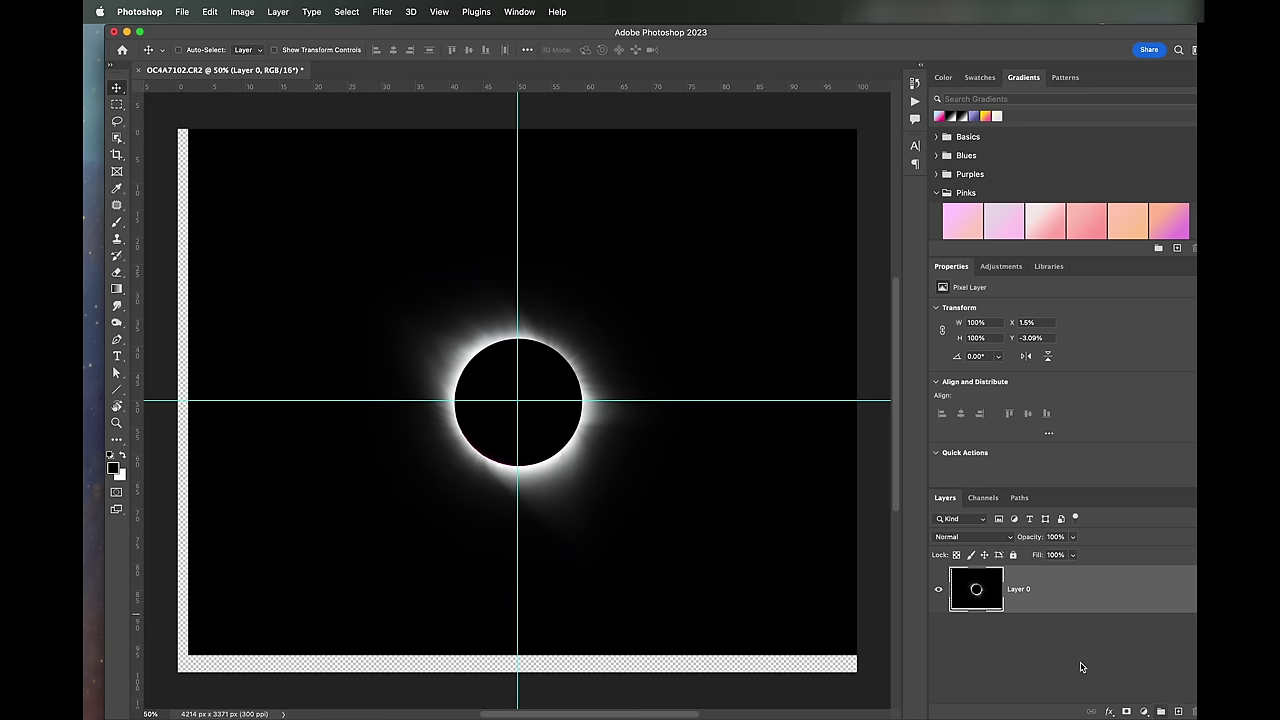
Add a new empty layer and place it beneath the eclipse layer.
left_click_drag(941, 35, 920, 37)
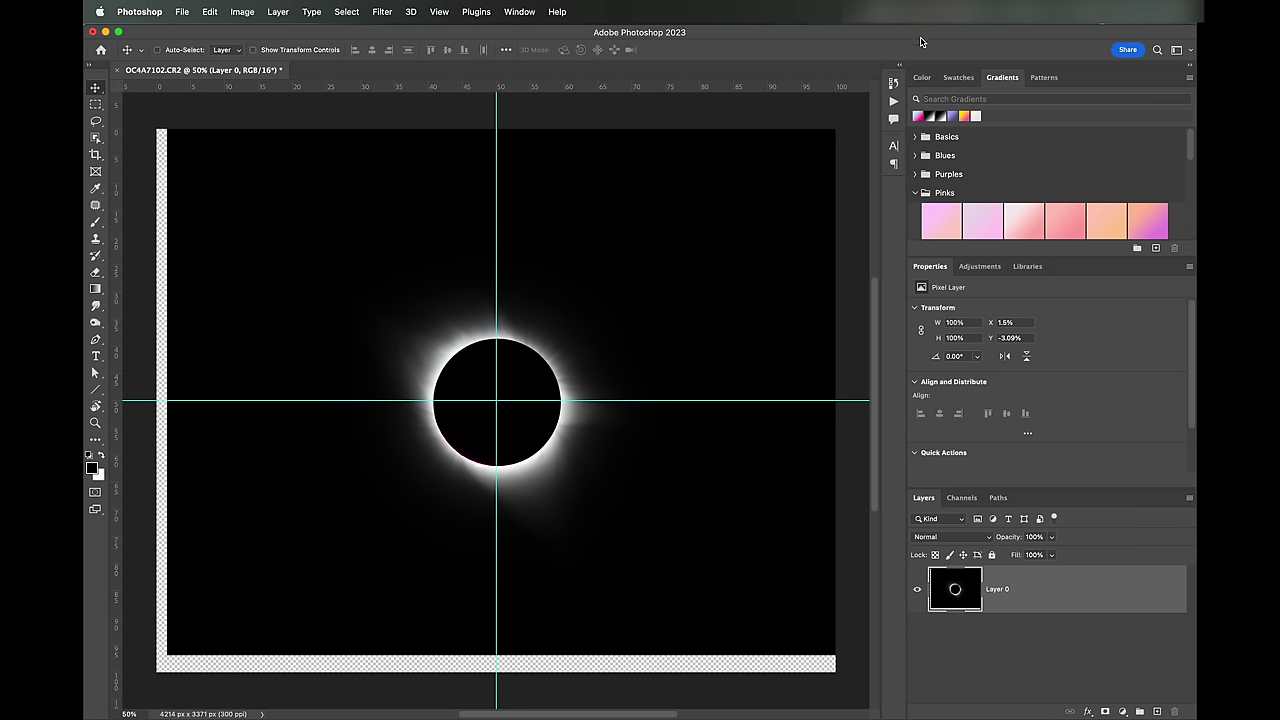
left_click(1157, 711)
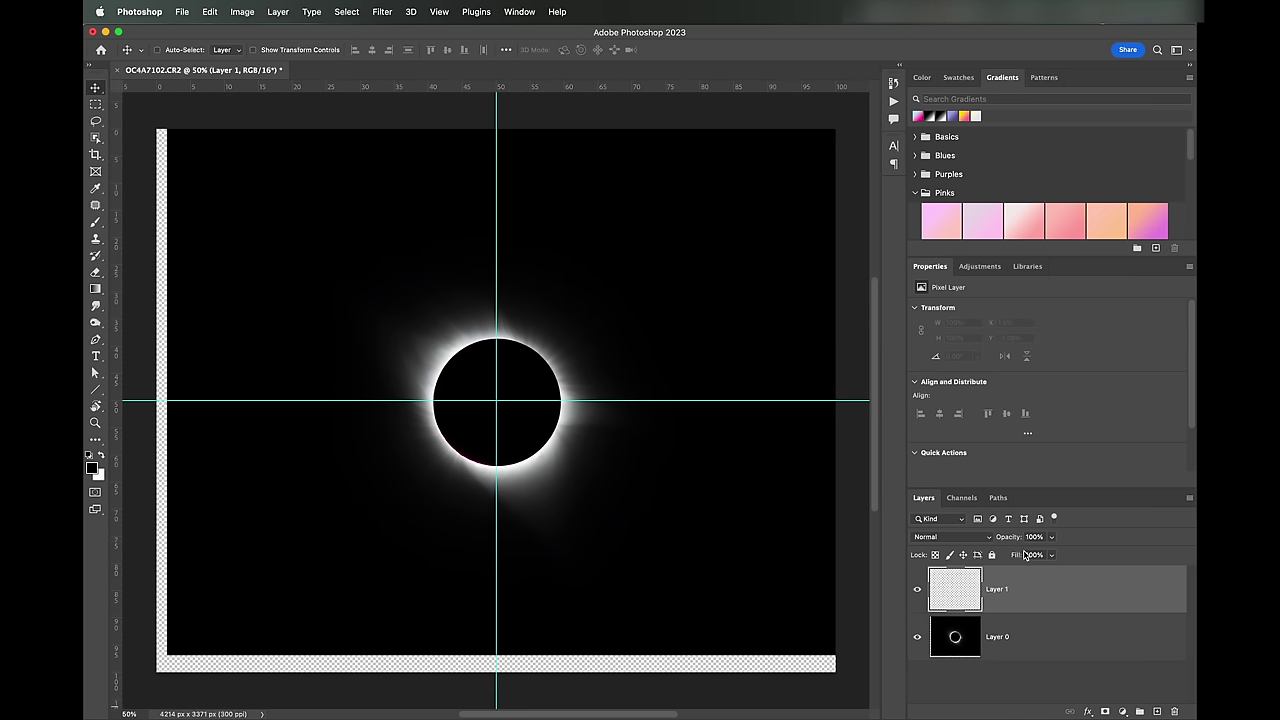
left_click_drag(1025, 590, 1017, 663)
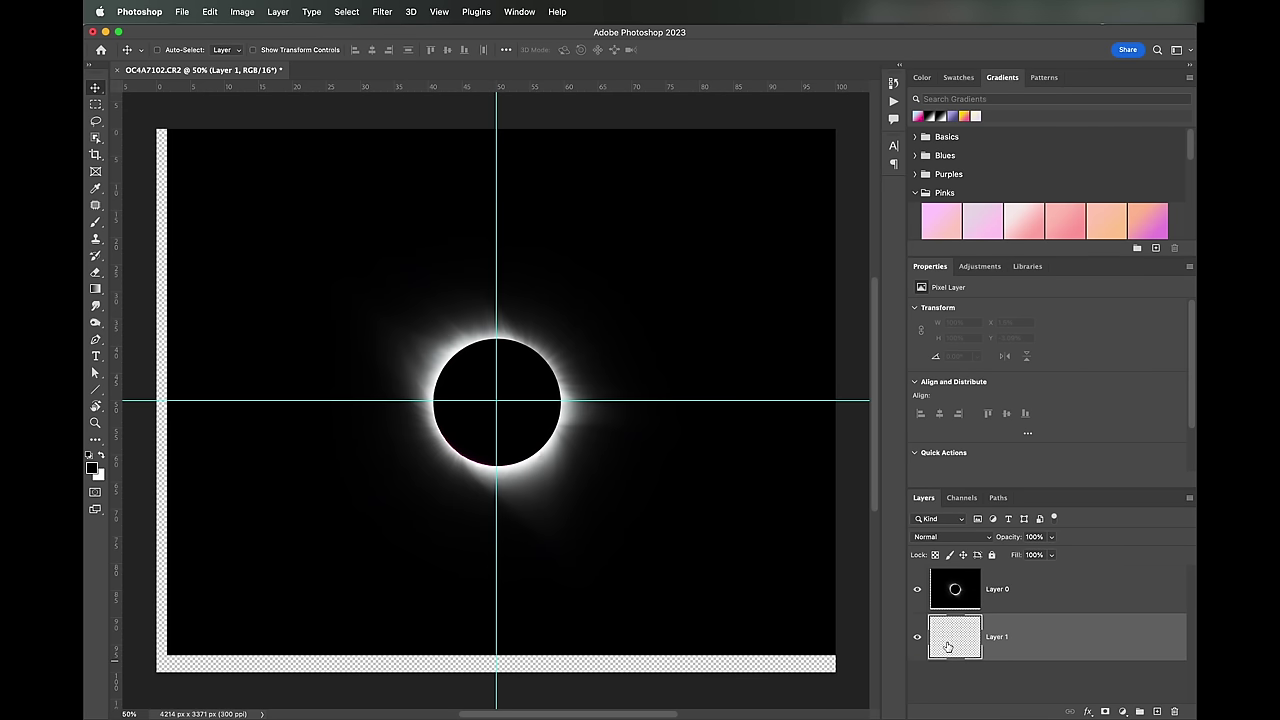
Fill the empty bottom layer with Black in Normal mode at 100% opacity.
left_click(210, 13)
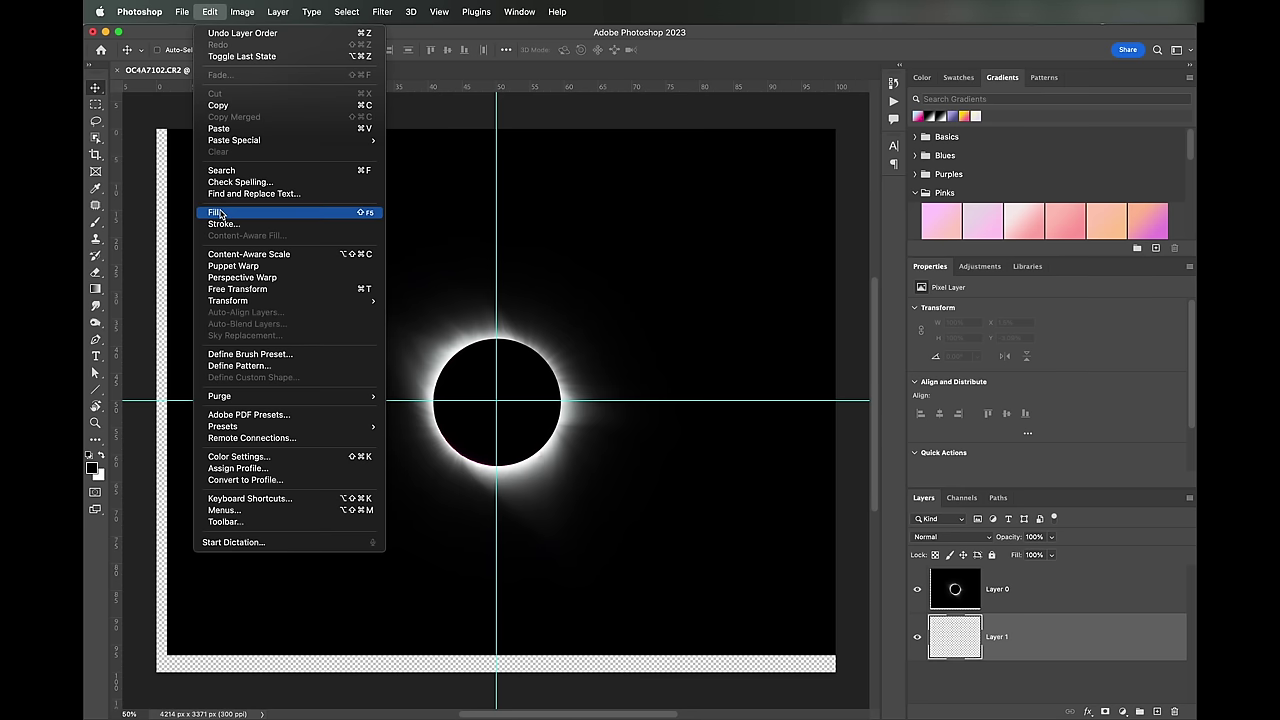
left_click(220, 212)
left_click(617, 306)
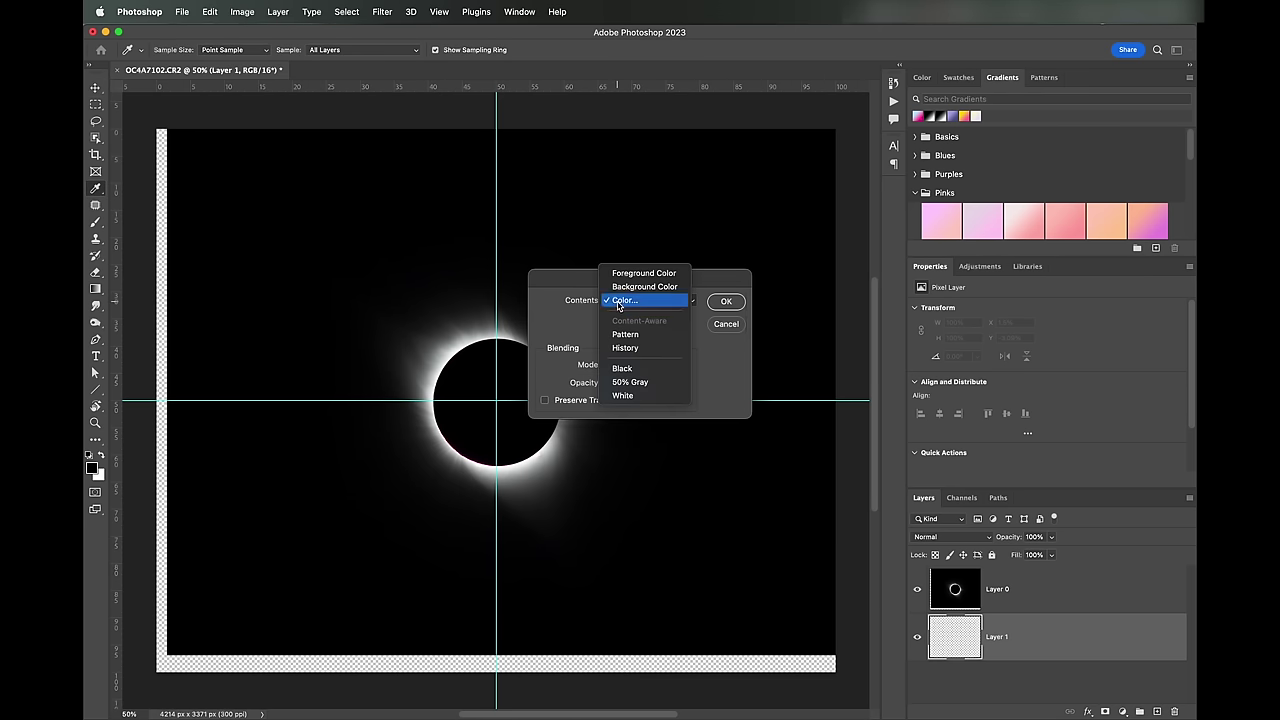
left_click(624, 369)
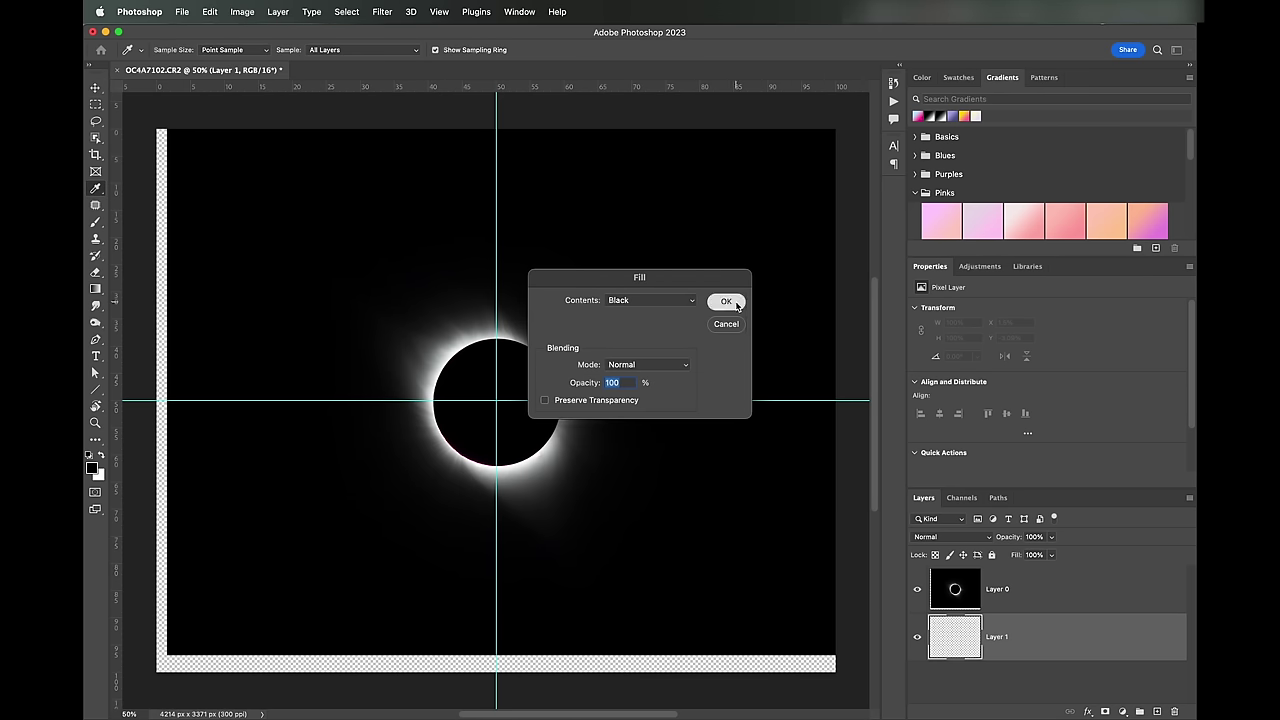
left_click(726, 301)
Merge the eclipse layer and the black layer beneath it into a single layer.
key("v")
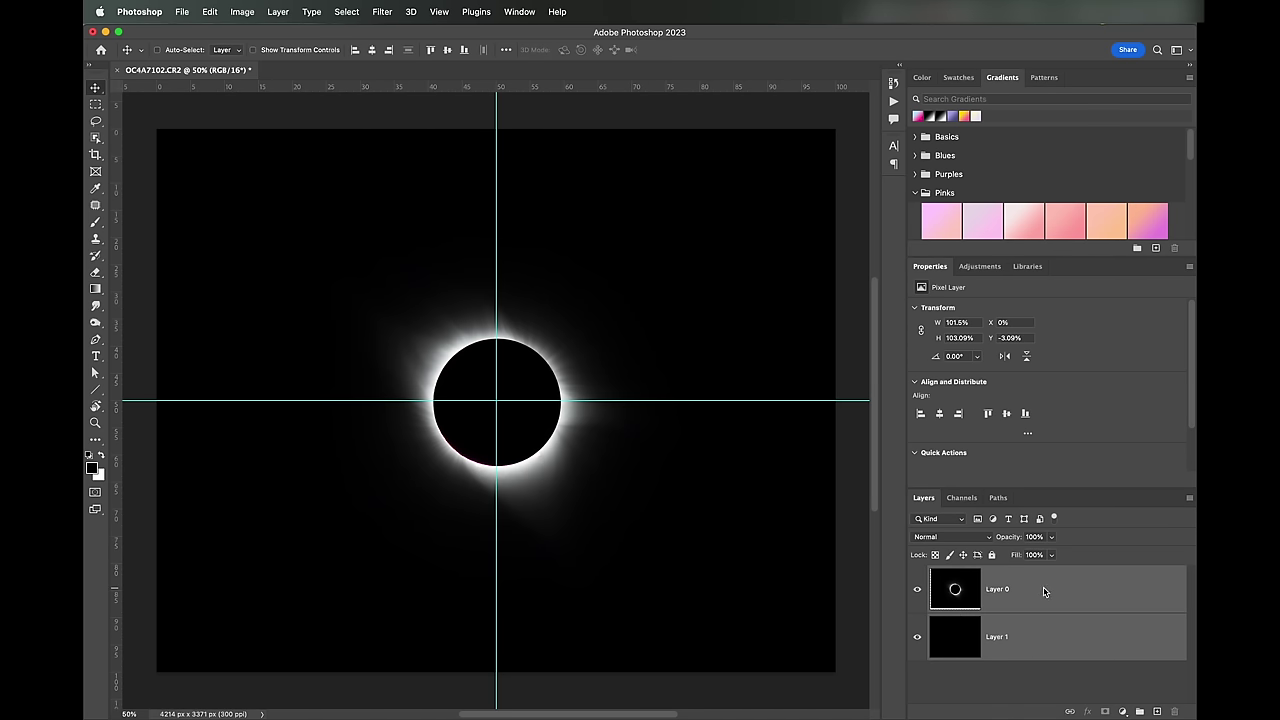
right_click(1038, 589)
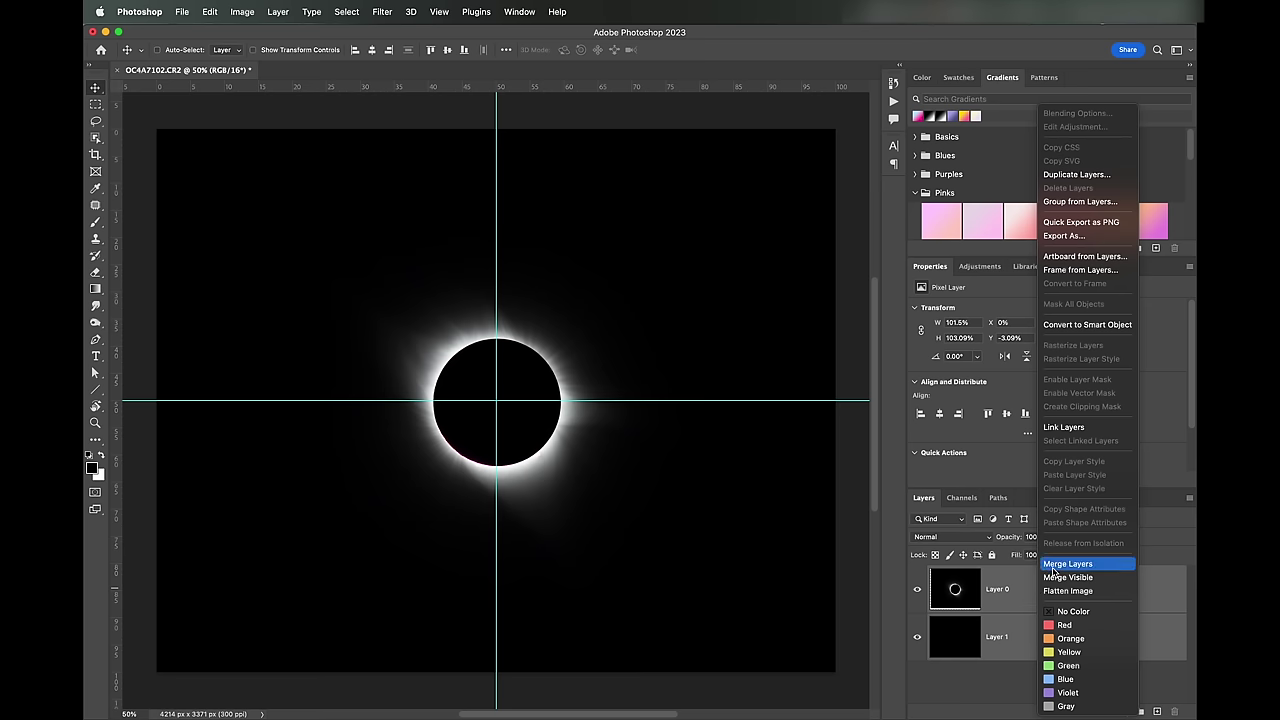
left_click(1053, 571)
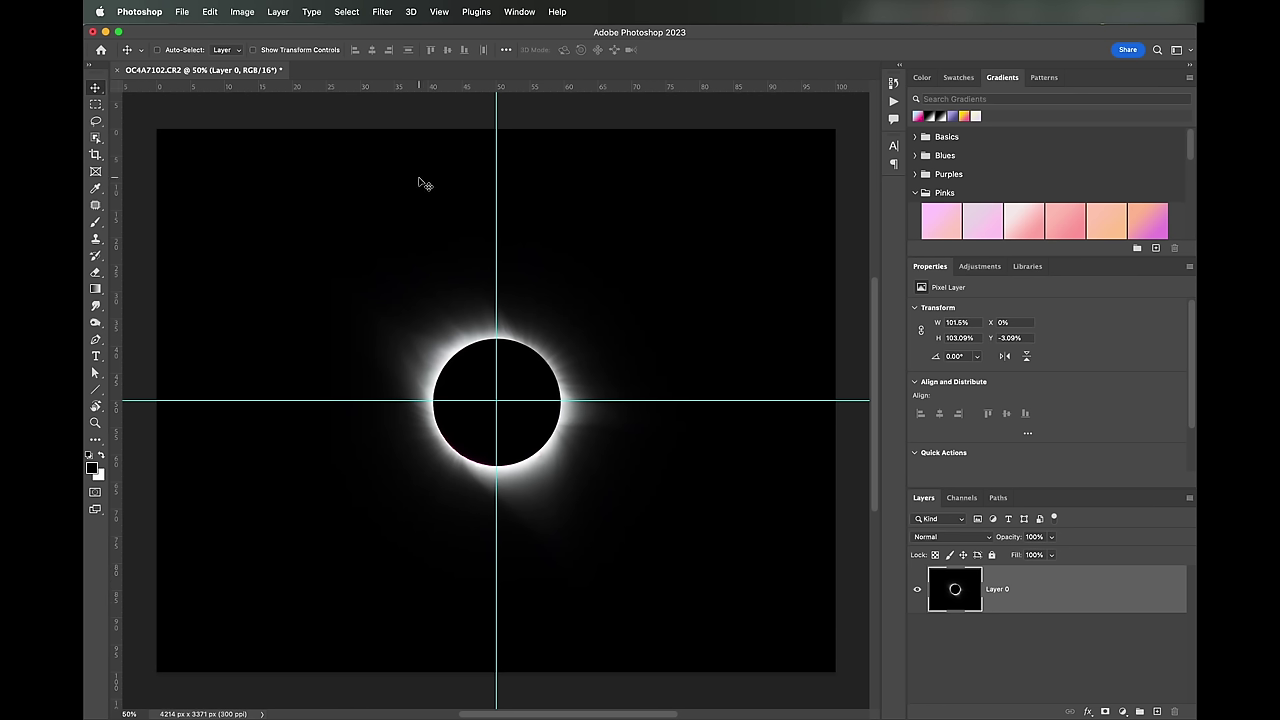
Clear all guides from the eclipse document.
left_click(439, 12)
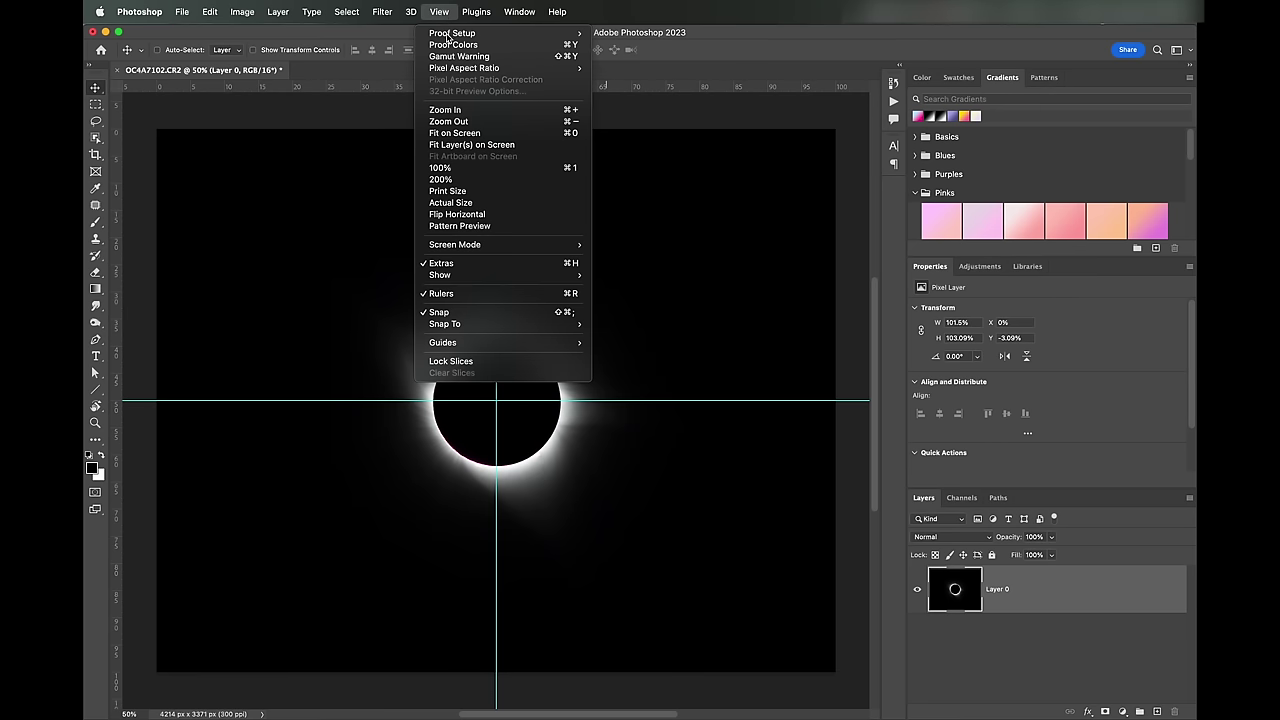
mouse_move(535, 343)
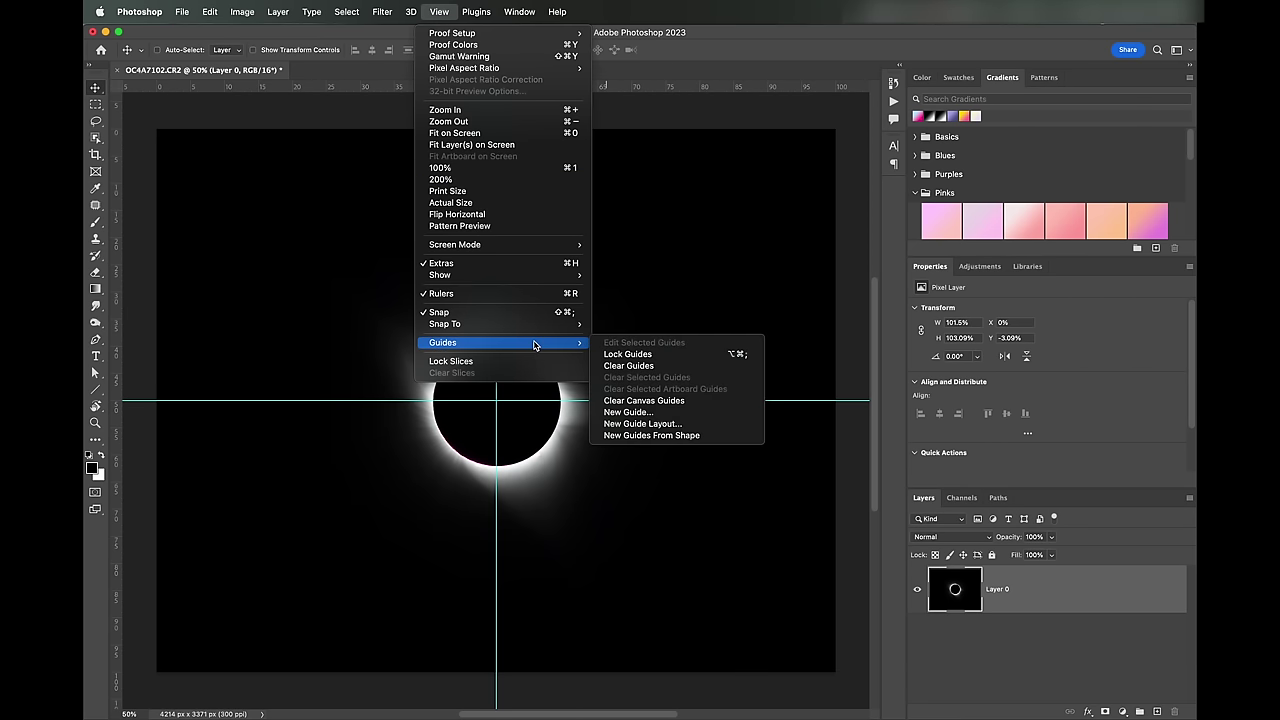
left_click(664, 375)
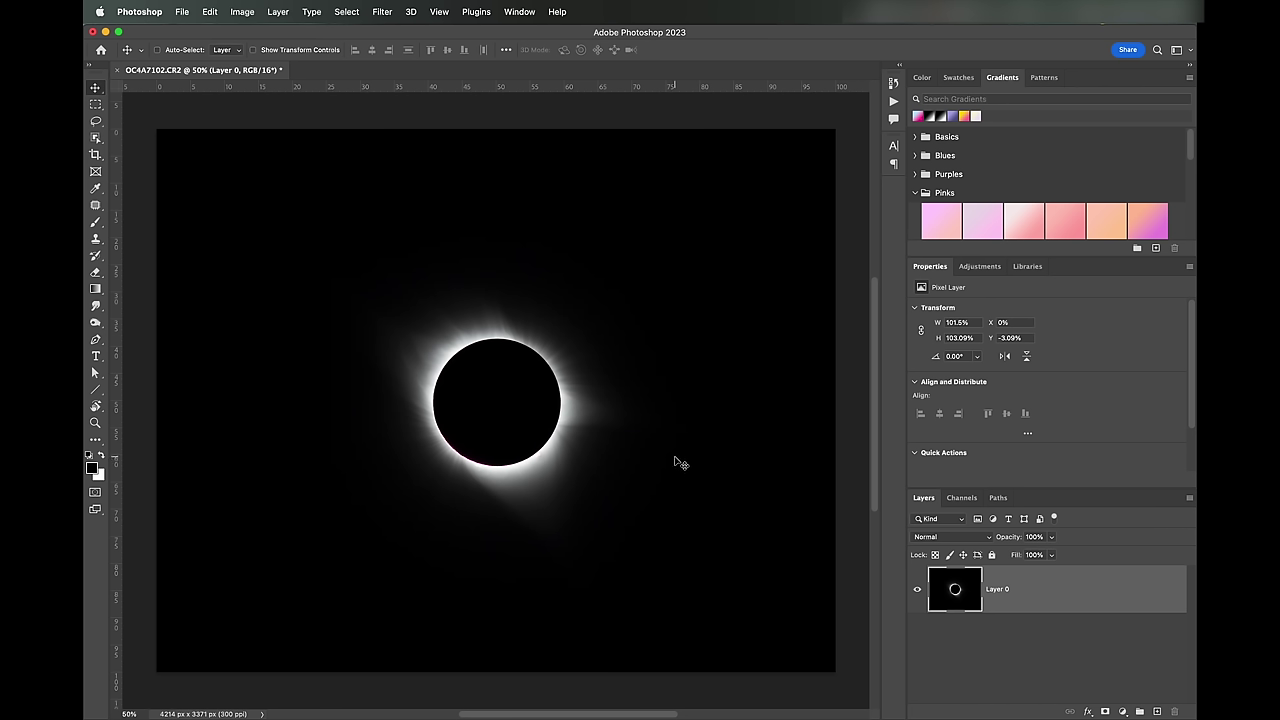
Duplicate the merged eclipse layer within the same document and name the copy "blur".
right_click(1026, 592)
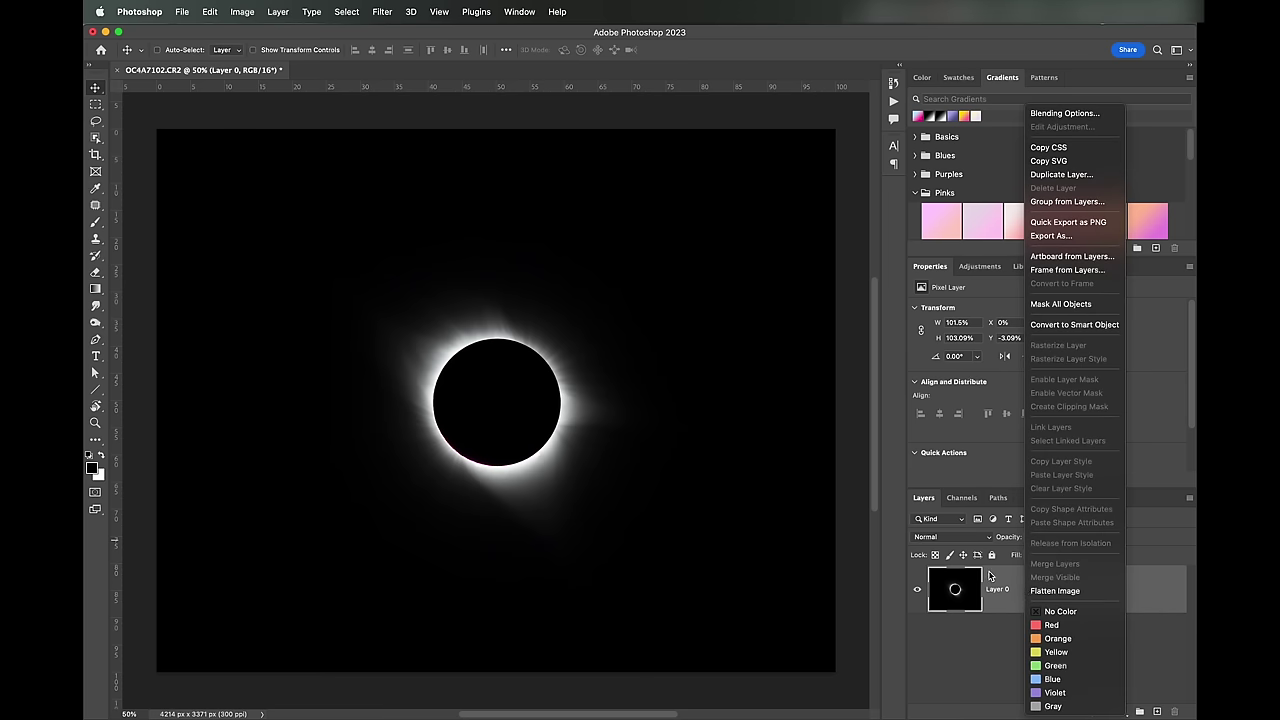
left_click(1054, 179)
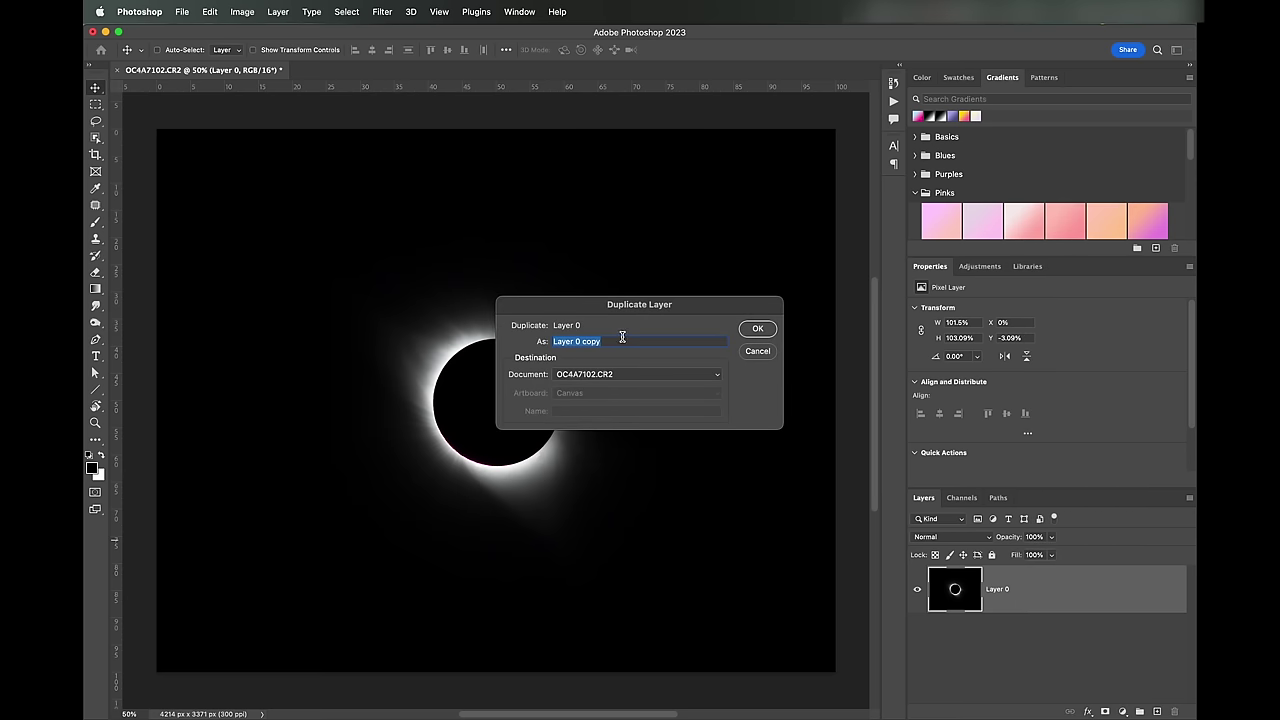
type("blur")
key("Return")
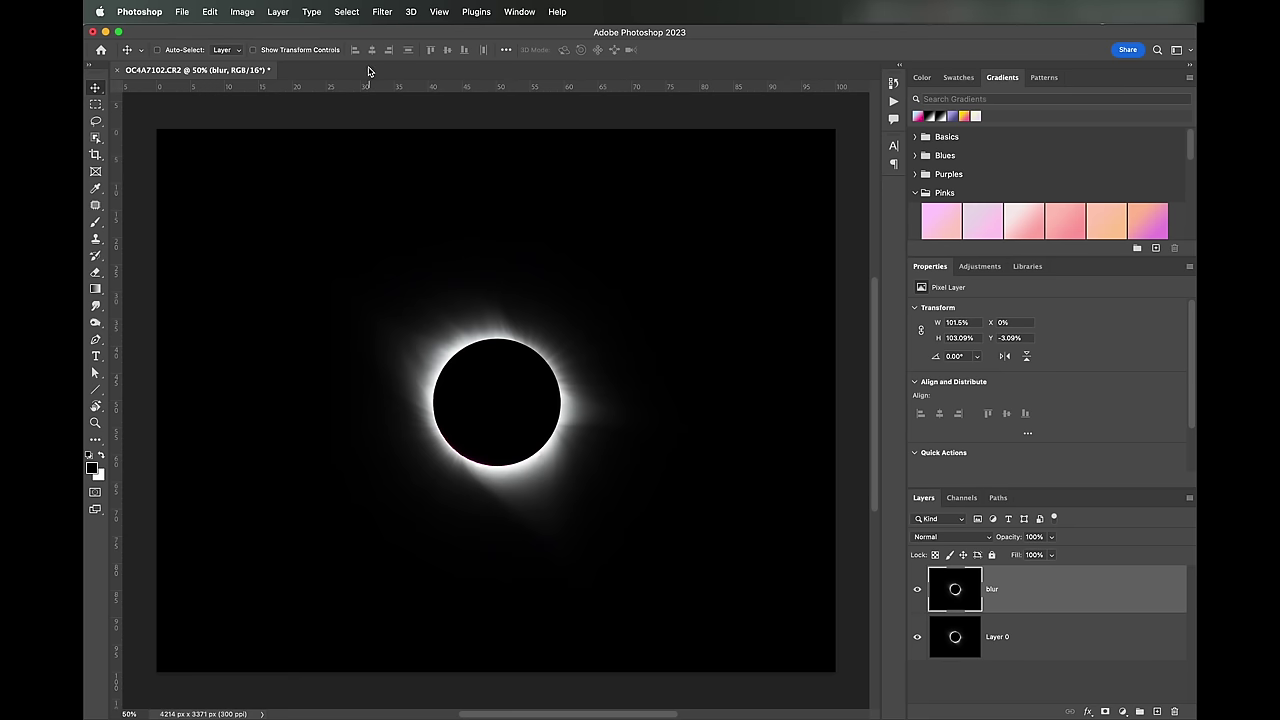
Apply a Radial Blur to the blur layer with amount 10, Spin method and Best quality.
left_click(382, 12)
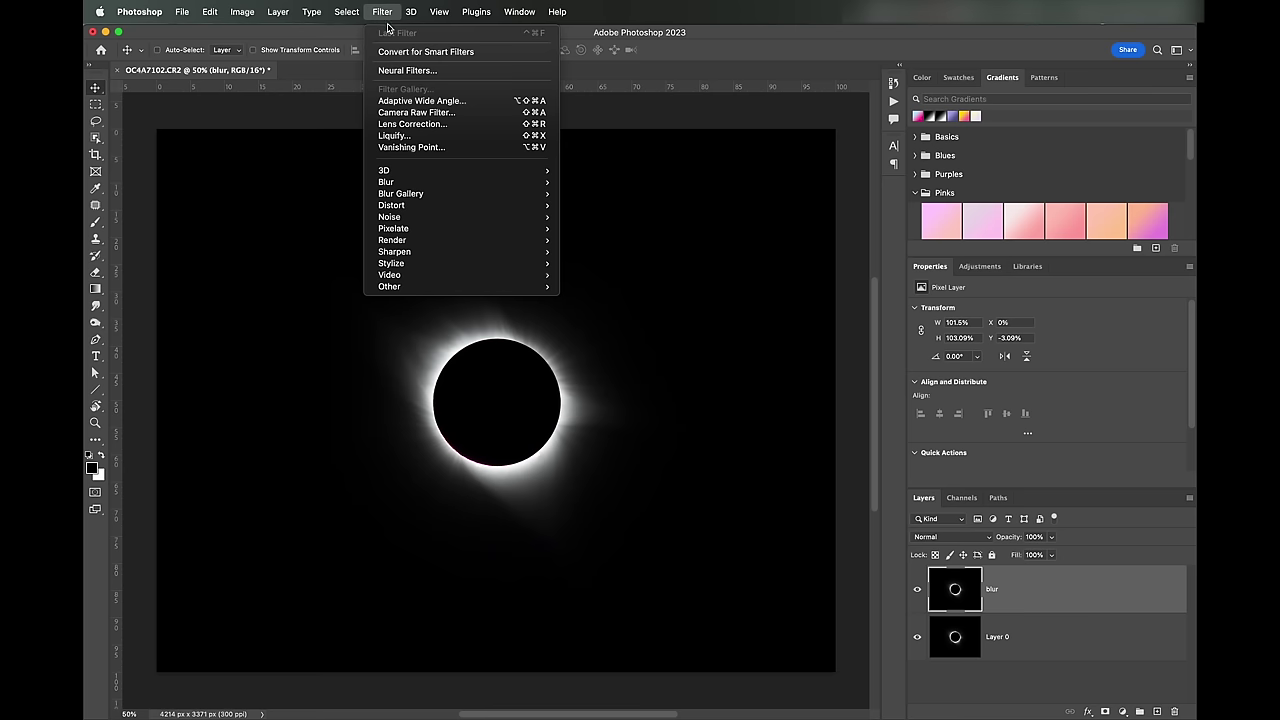
mouse_move(415, 183)
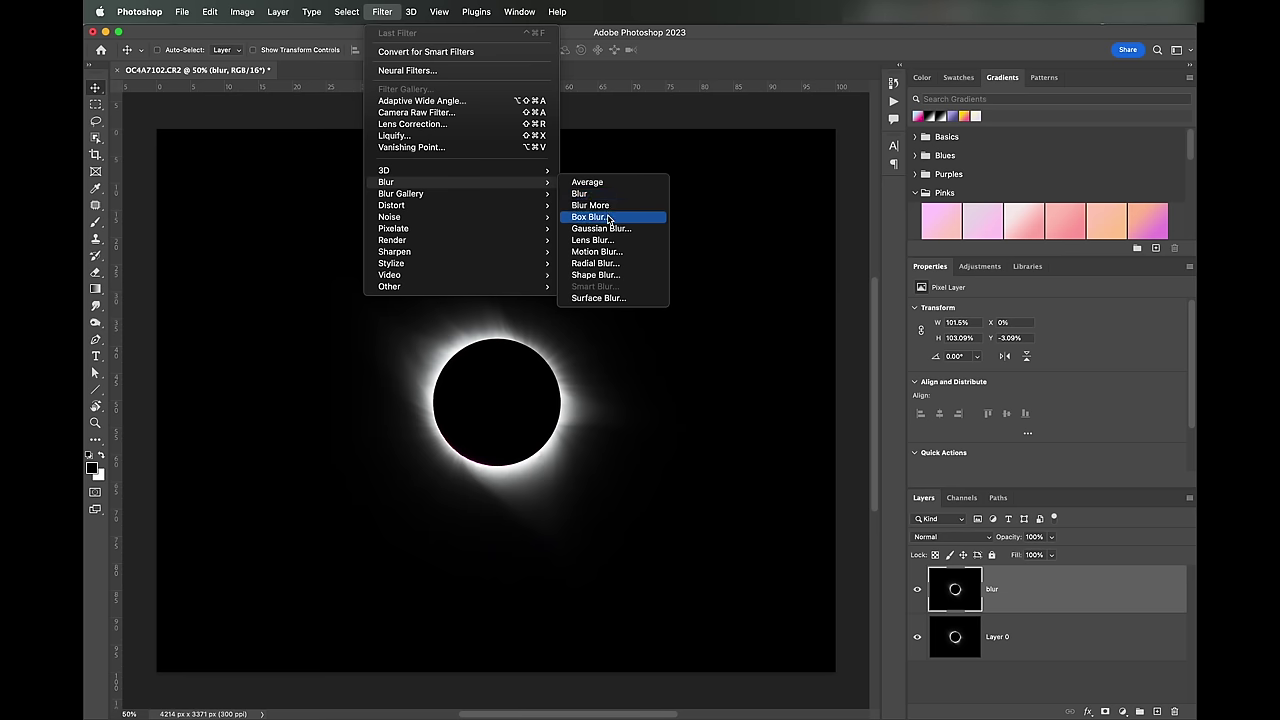
left_click(610, 264)
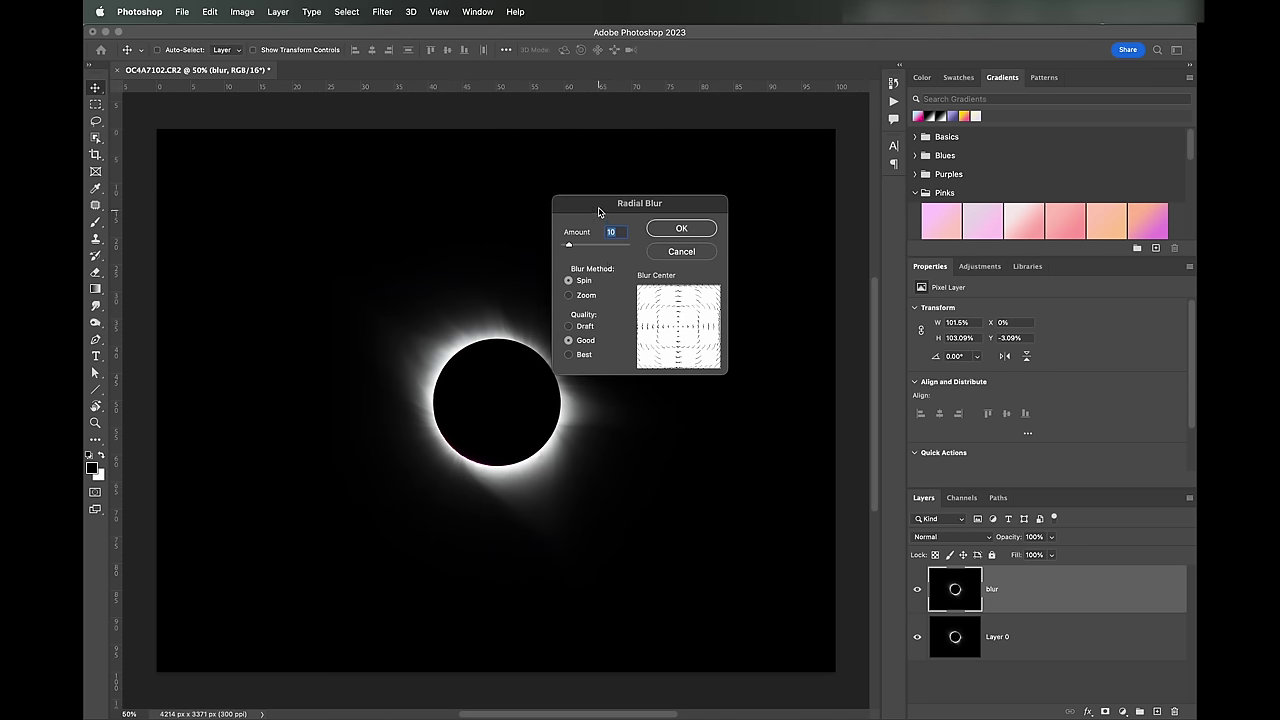
left_click_drag(599, 211, 704, 321)
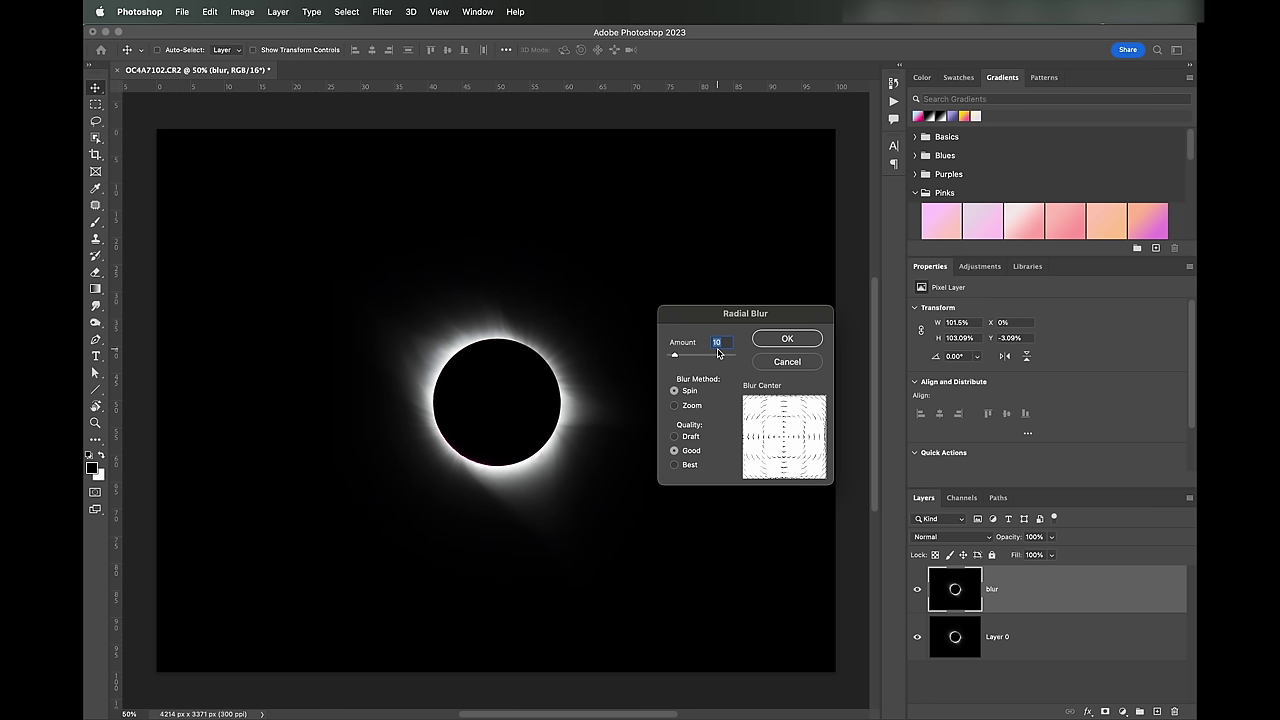
left_click(675, 466)
left_click(787, 340)
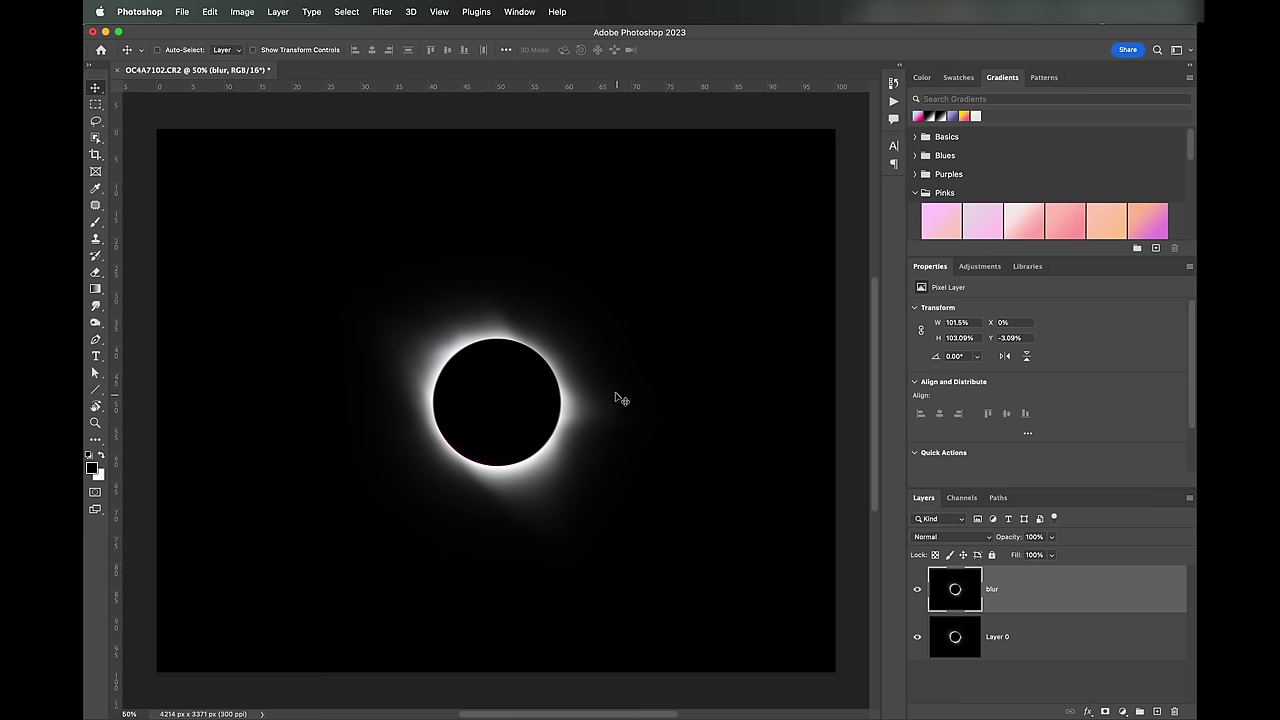
Compare the corona detail with the blur layer hidden and shown, leaving the layer visible.
left_click(917, 589)
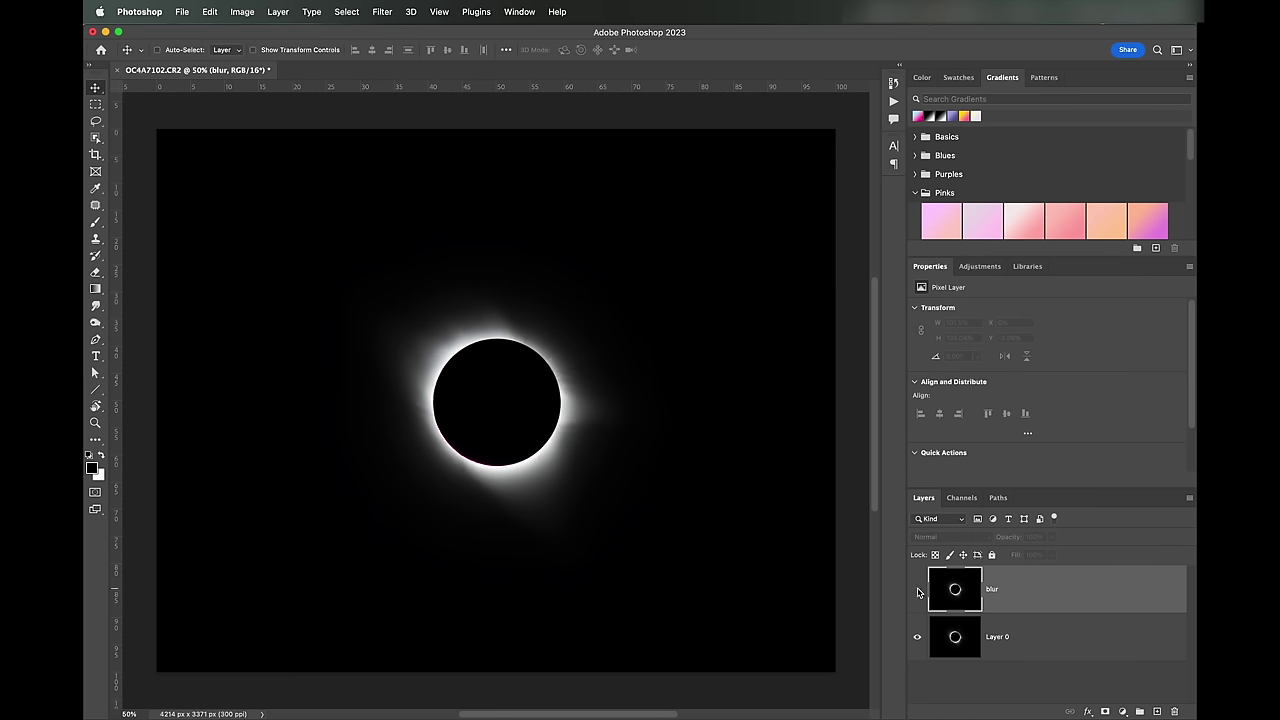
left_click(918, 591)
left_click(918, 592)
left_click(918, 592)
left_click(918, 592)
left_click(918, 592)
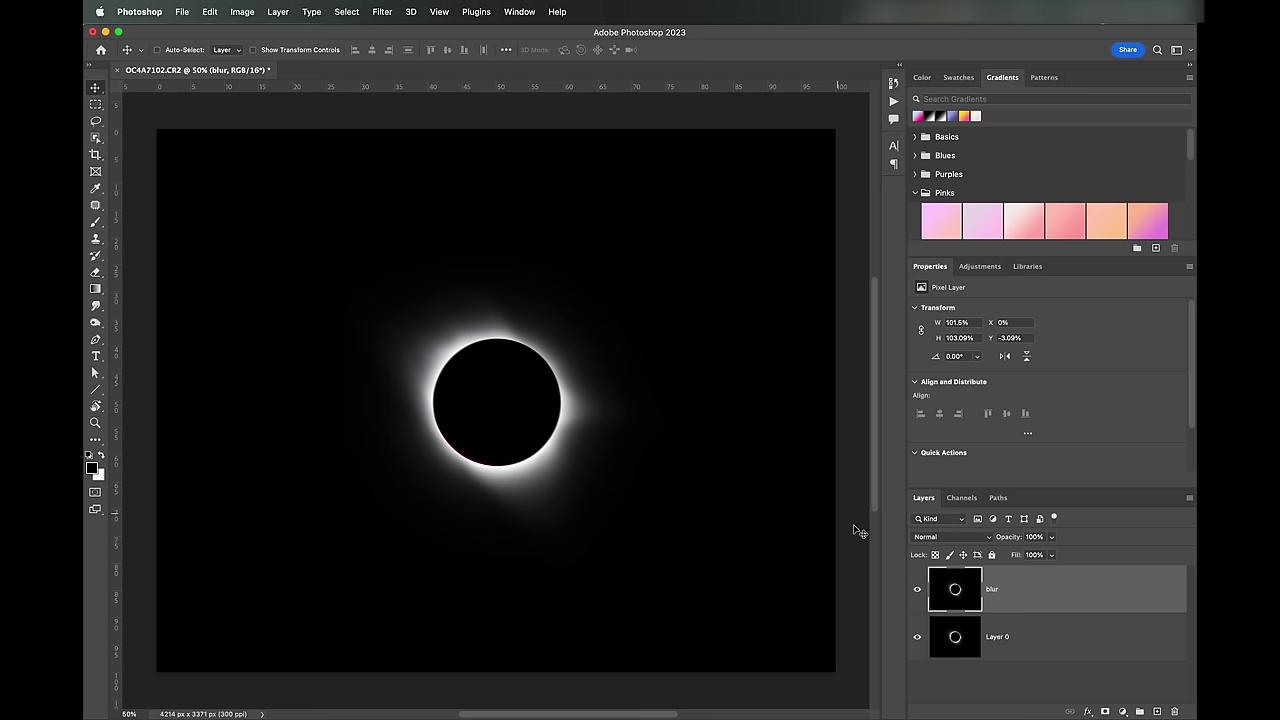
left_click(918, 590)
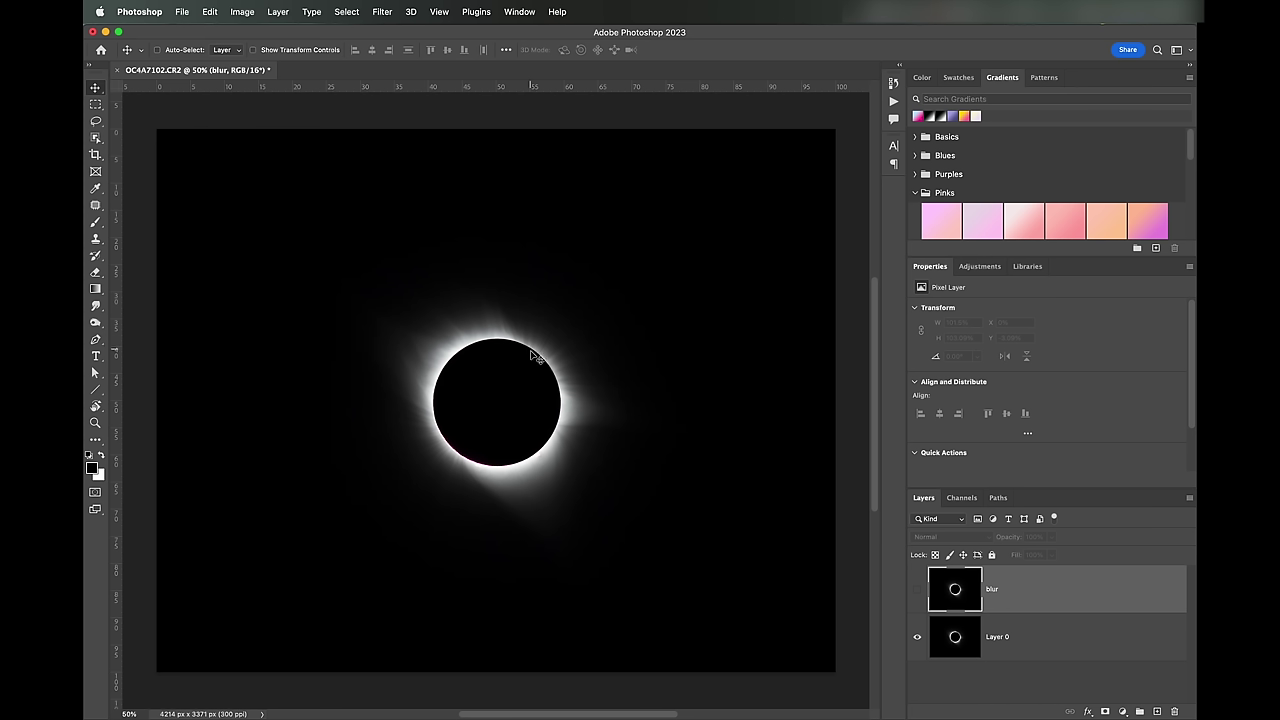
left_click(917, 592)
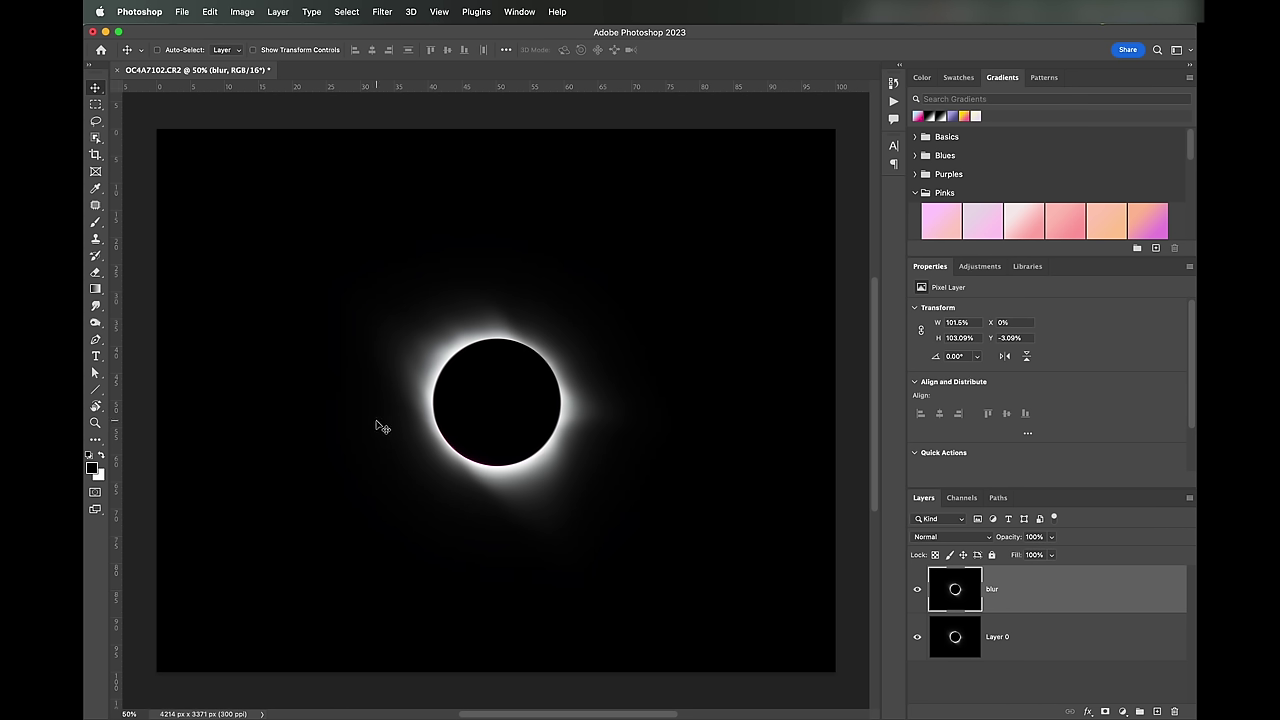
Start a Calculations operation with the blur layer's Gray channel as Source 1.
left_click(242, 12)
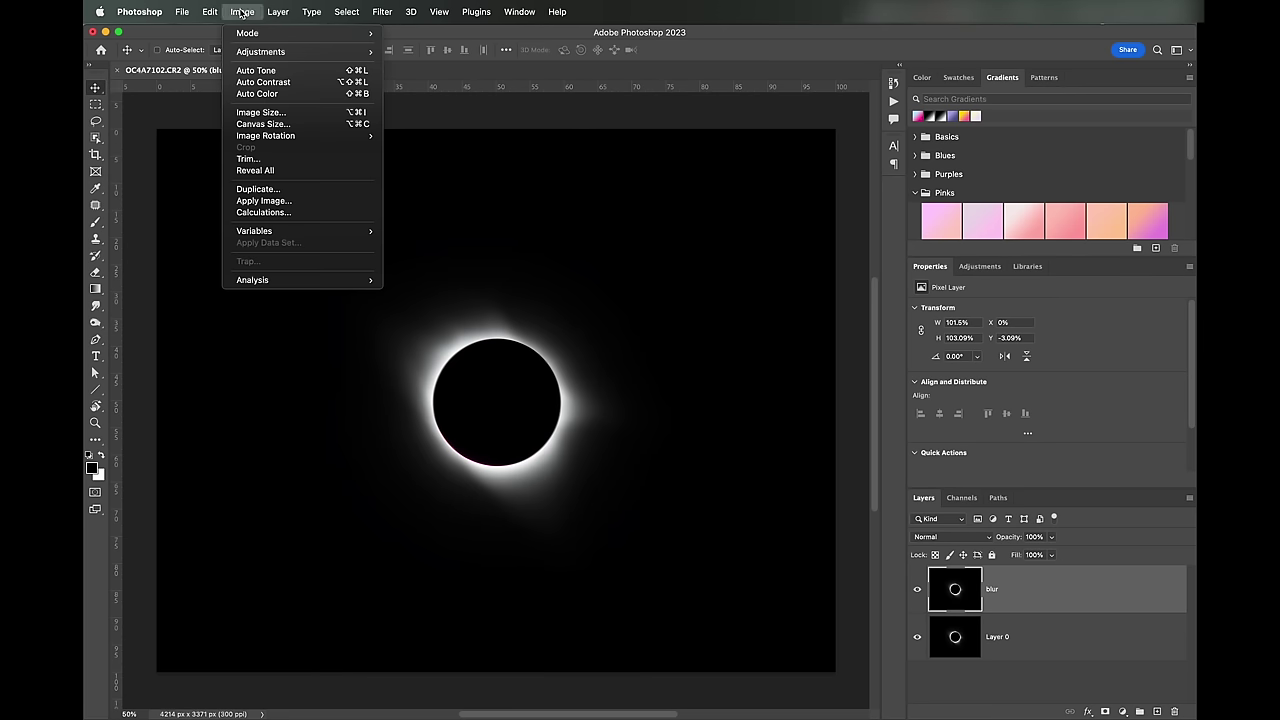
left_click(267, 213)
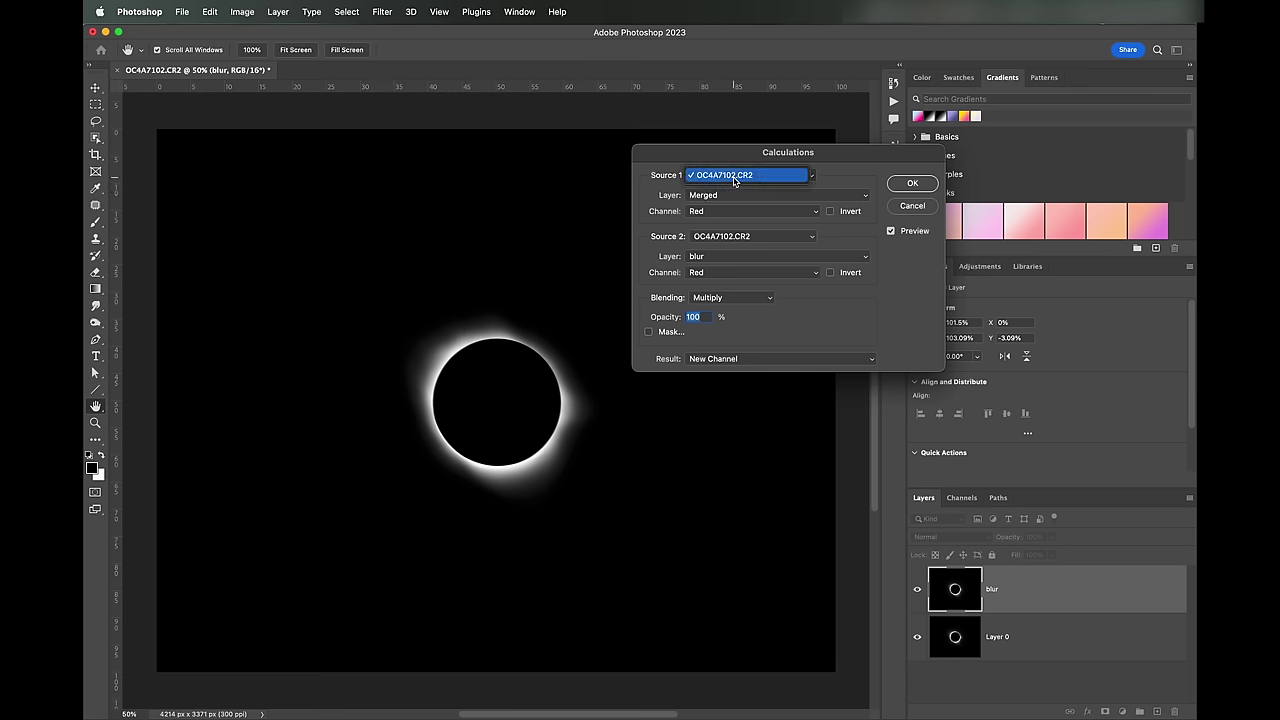
left_click(710, 197)
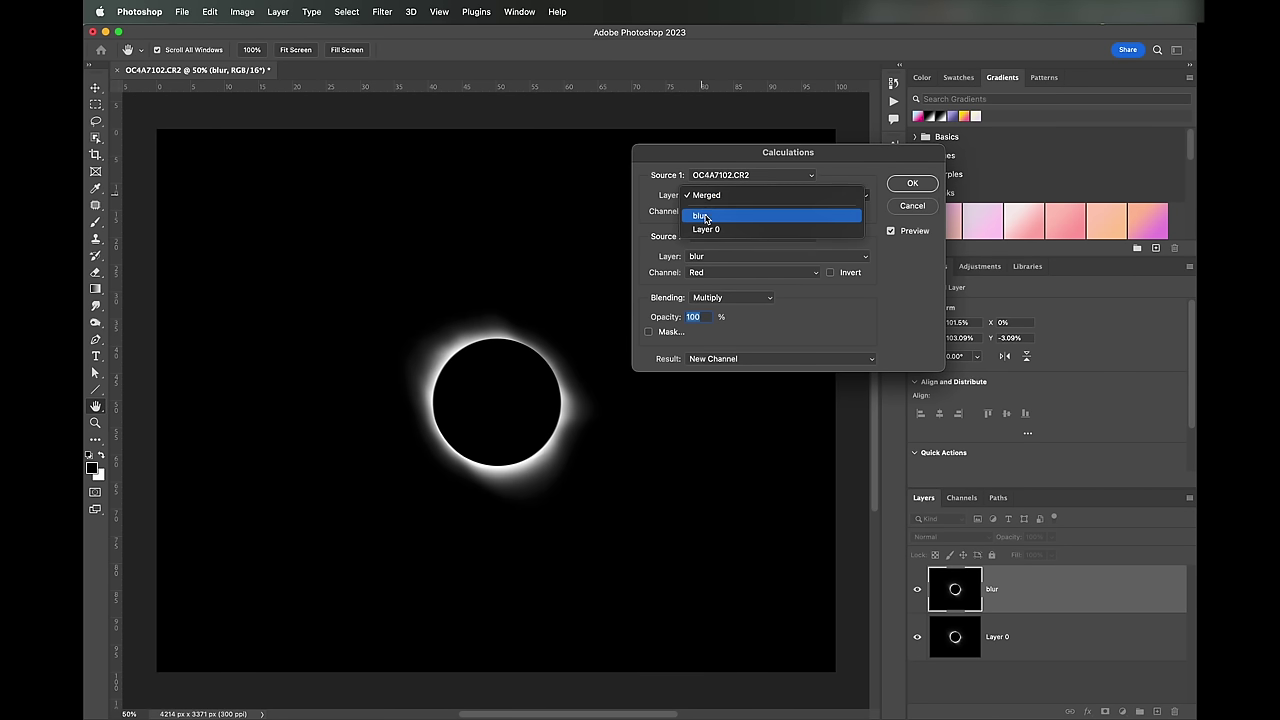
left_click(704, 218)
left_click(737, 212)
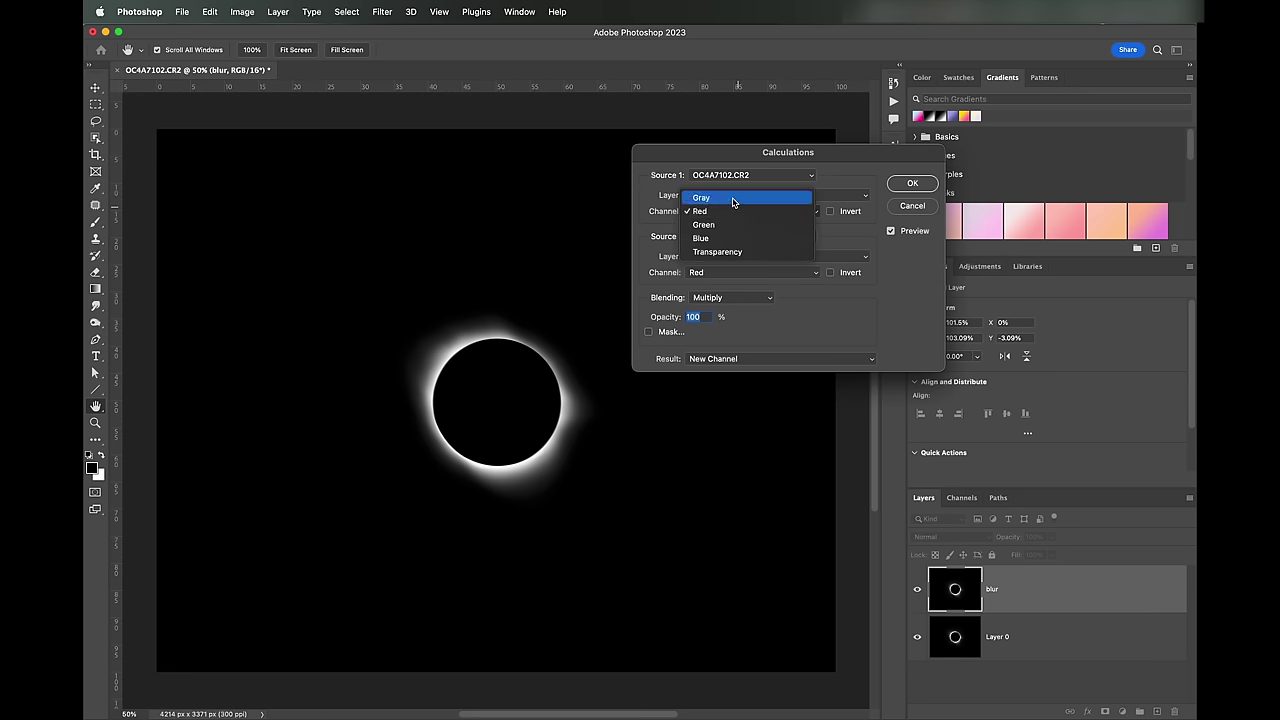
left_click(733, 200)
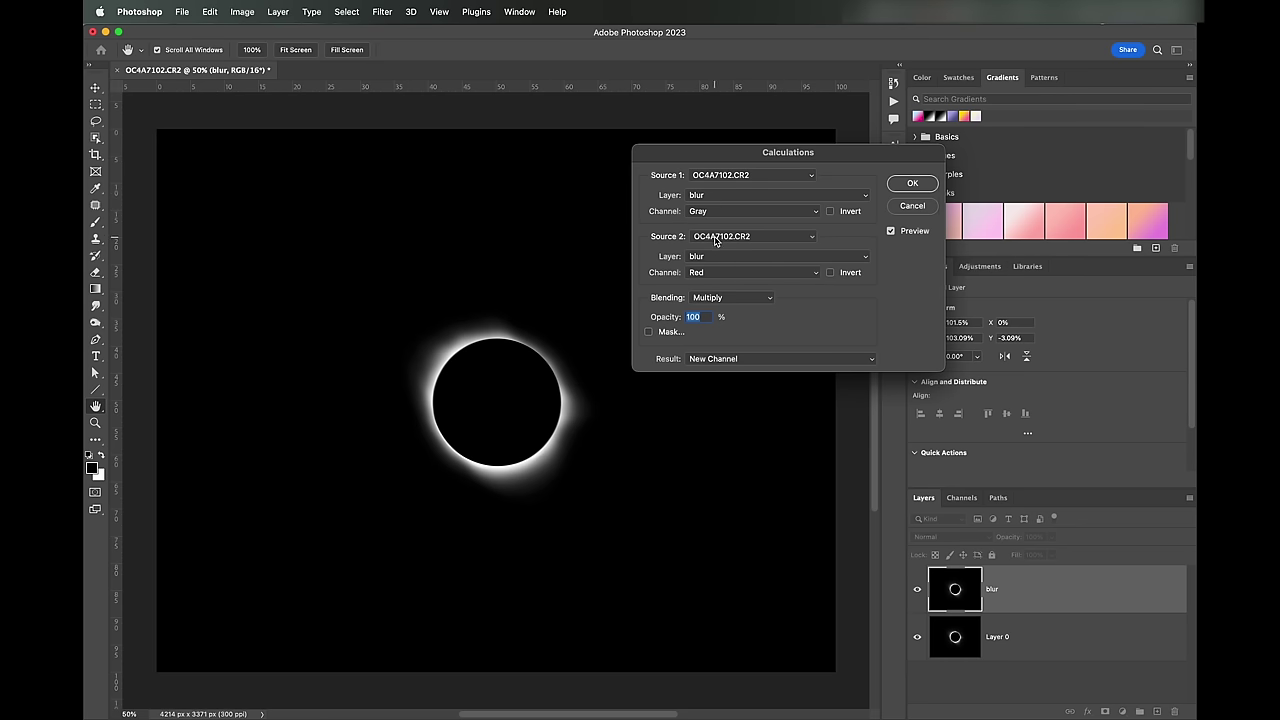
Set Source 2 of the calculation to Layer 0's Gray channel and the blending to Subtract.
left_click(715, 240)
left_click(713, 242)
left_click(706, 260)
left_click(705, 273)
left_click(704, 277)
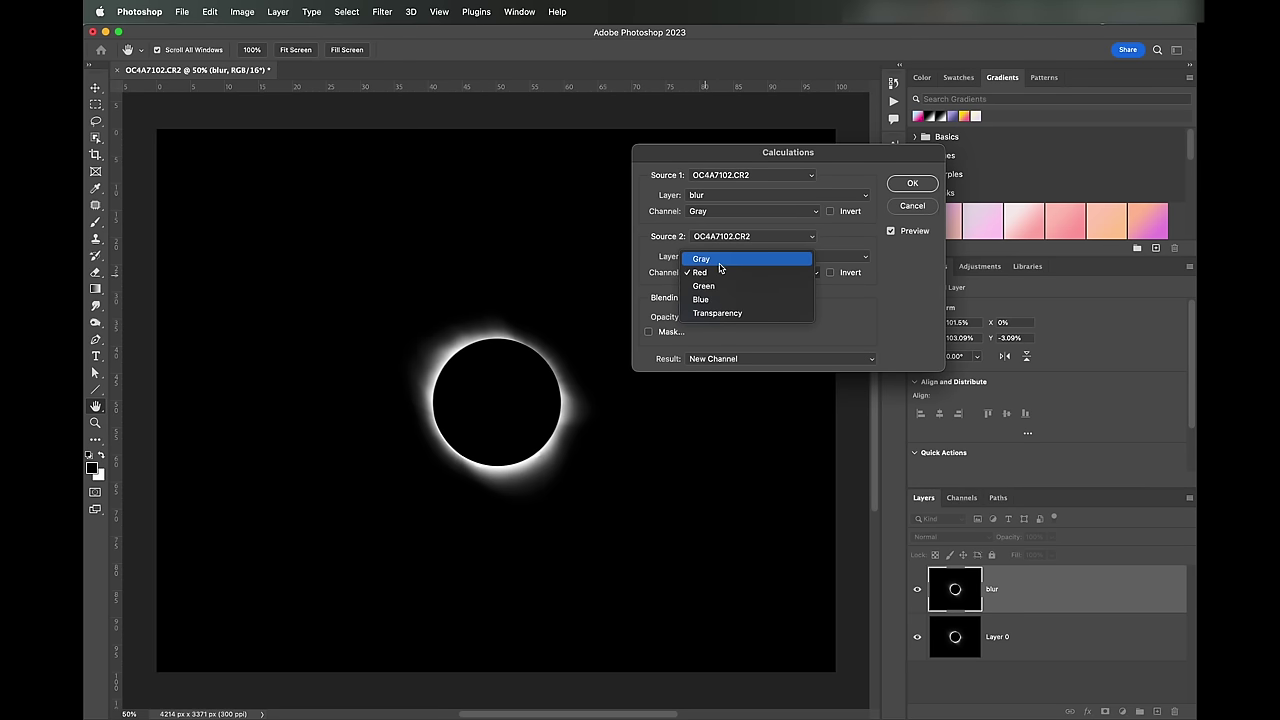
left_click(720, 268)
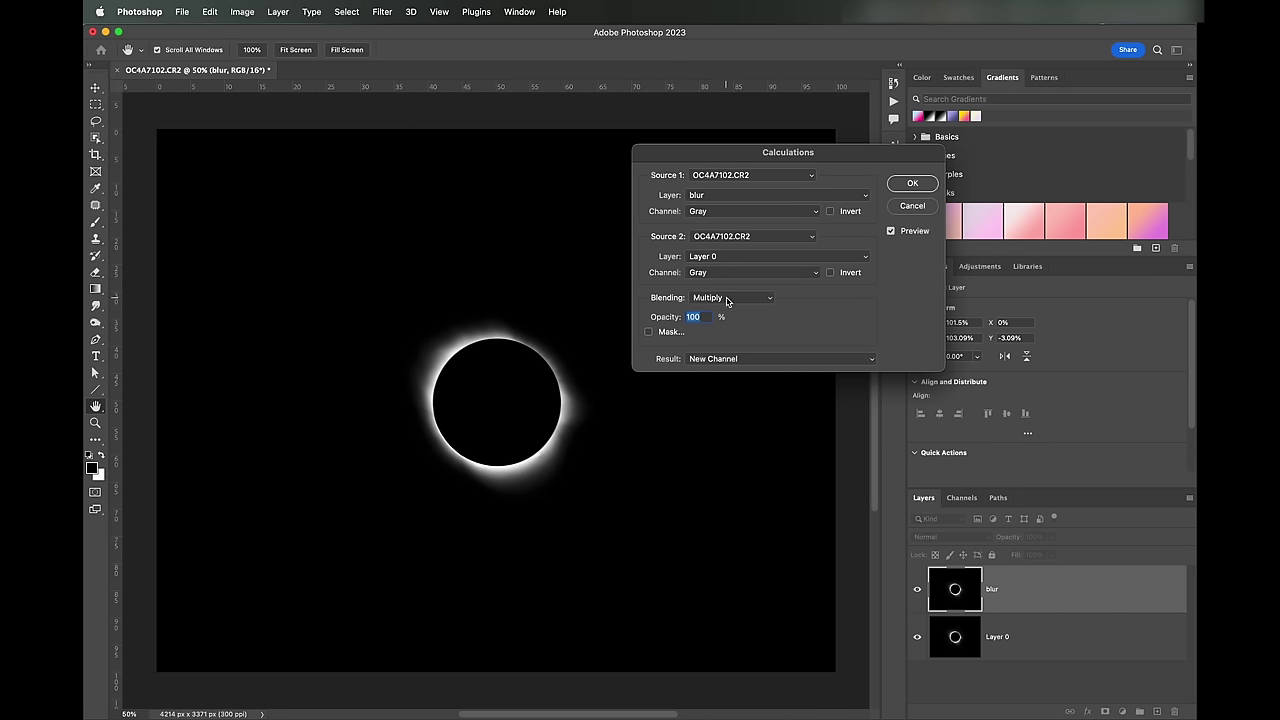
left_click(720, 300)
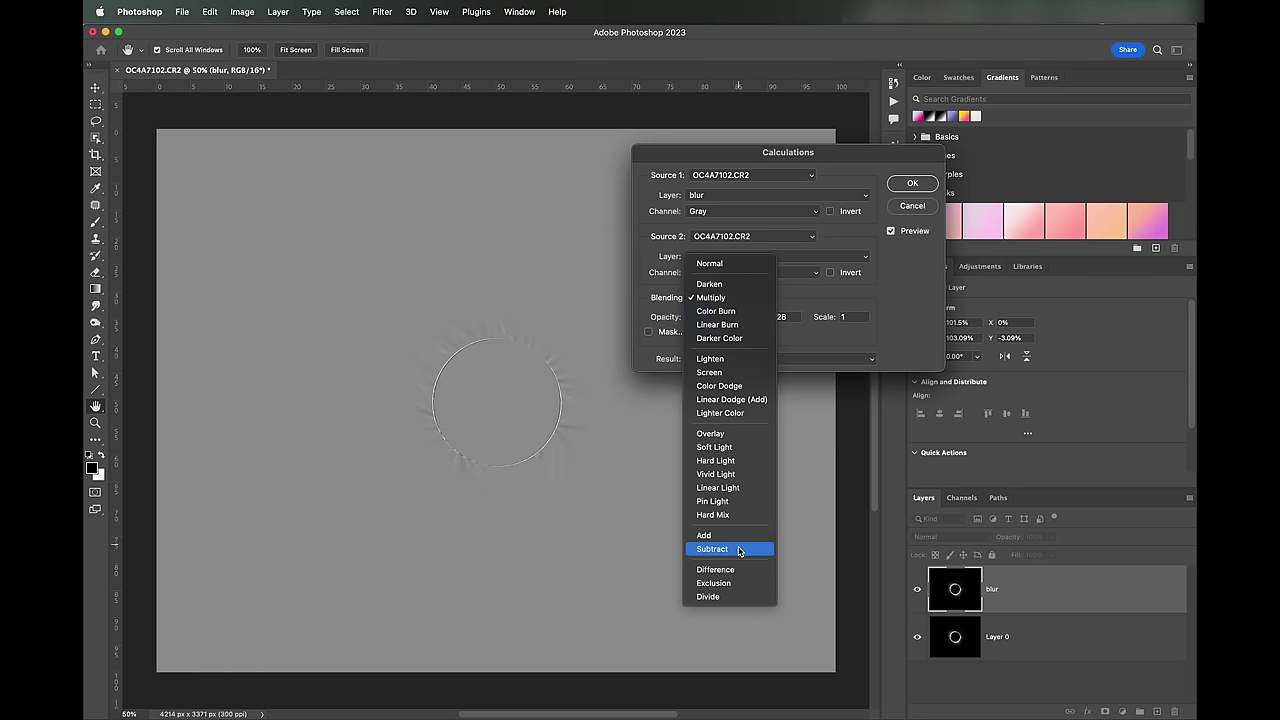
left_click(738, 550)
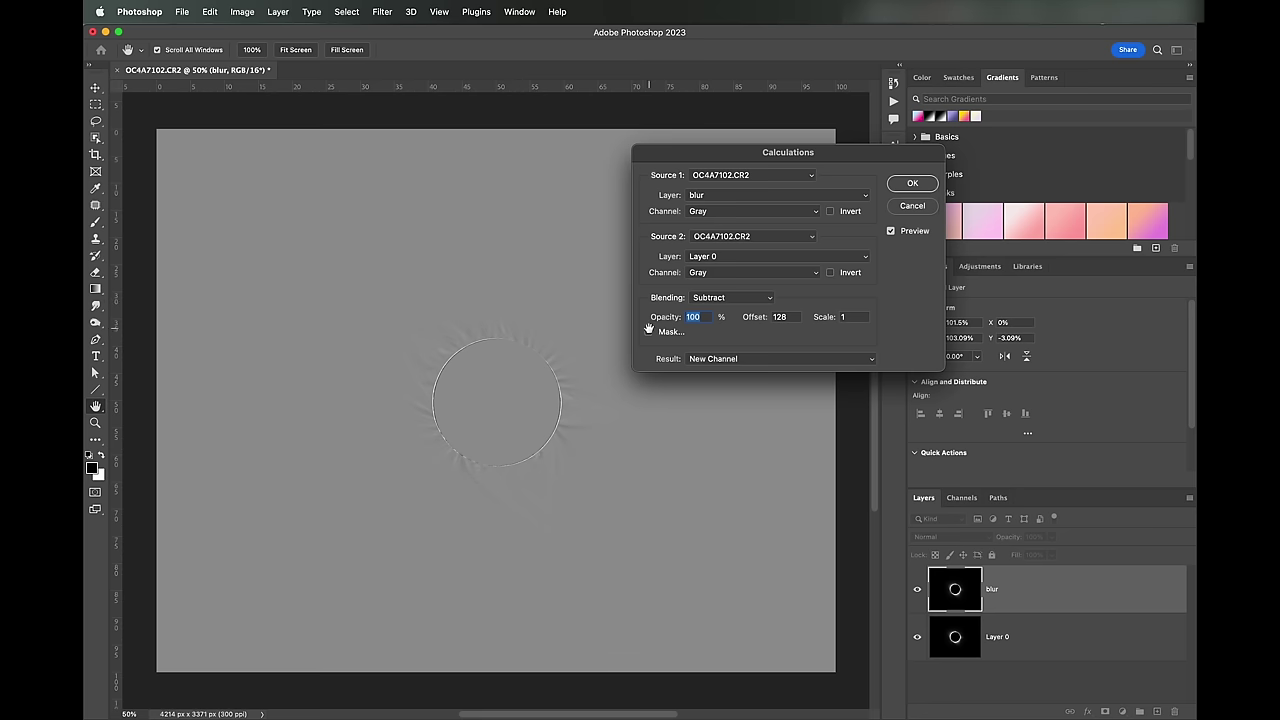
Try an offset of 1 for the Subtract calculation and restore the offset to 128.
left_click(788, 318)
double_click(788, 318)
type("1")
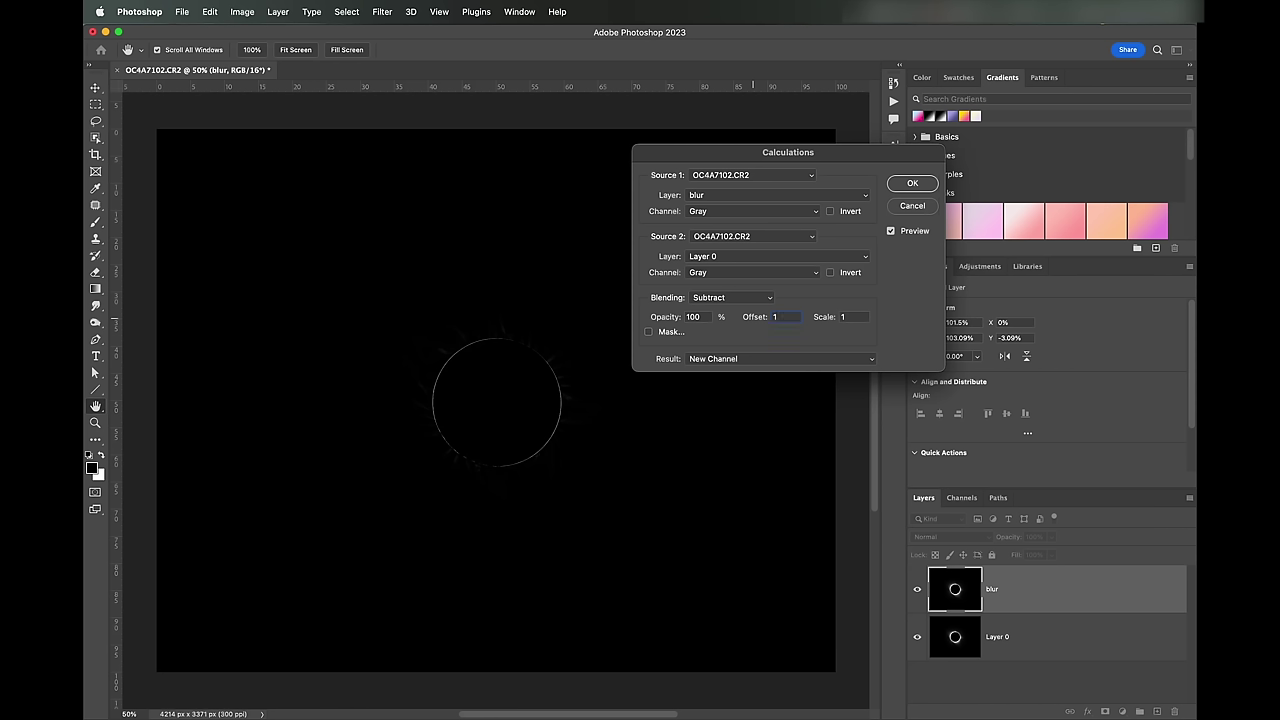
double_click(796, 317)
type("128")
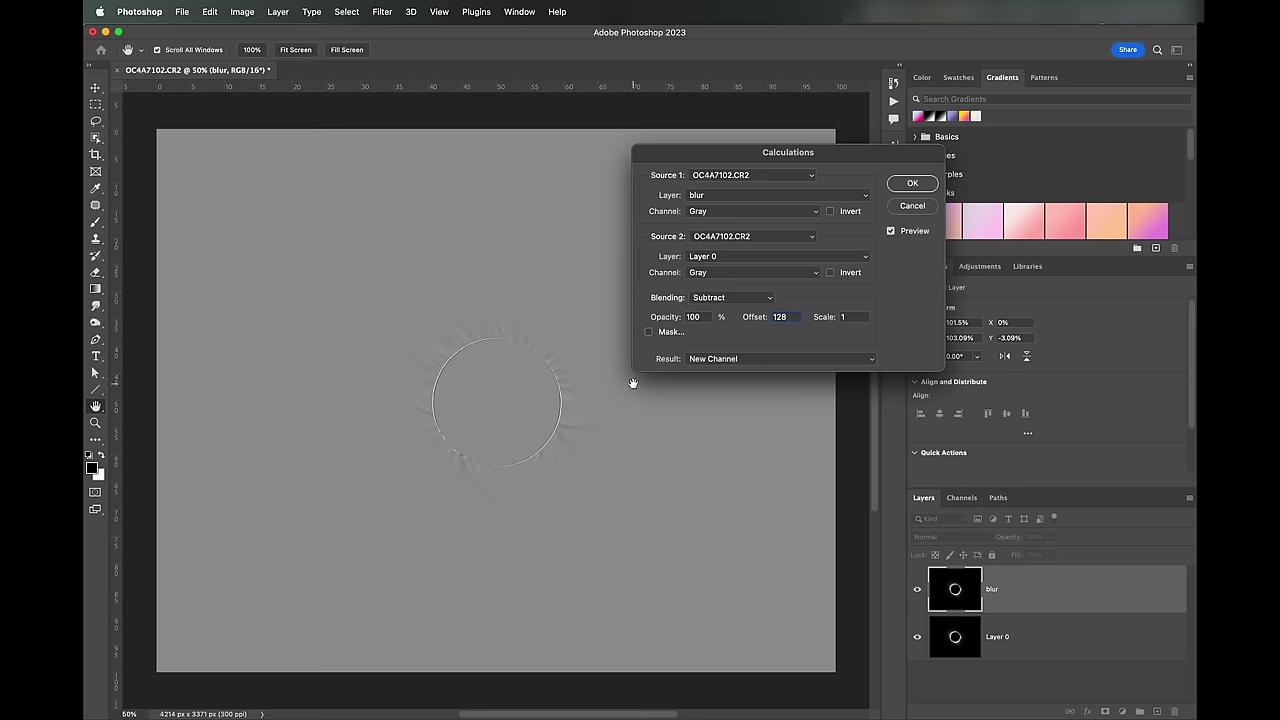
Output the calculation result to a new document and apply it.
left_click(700, 360)
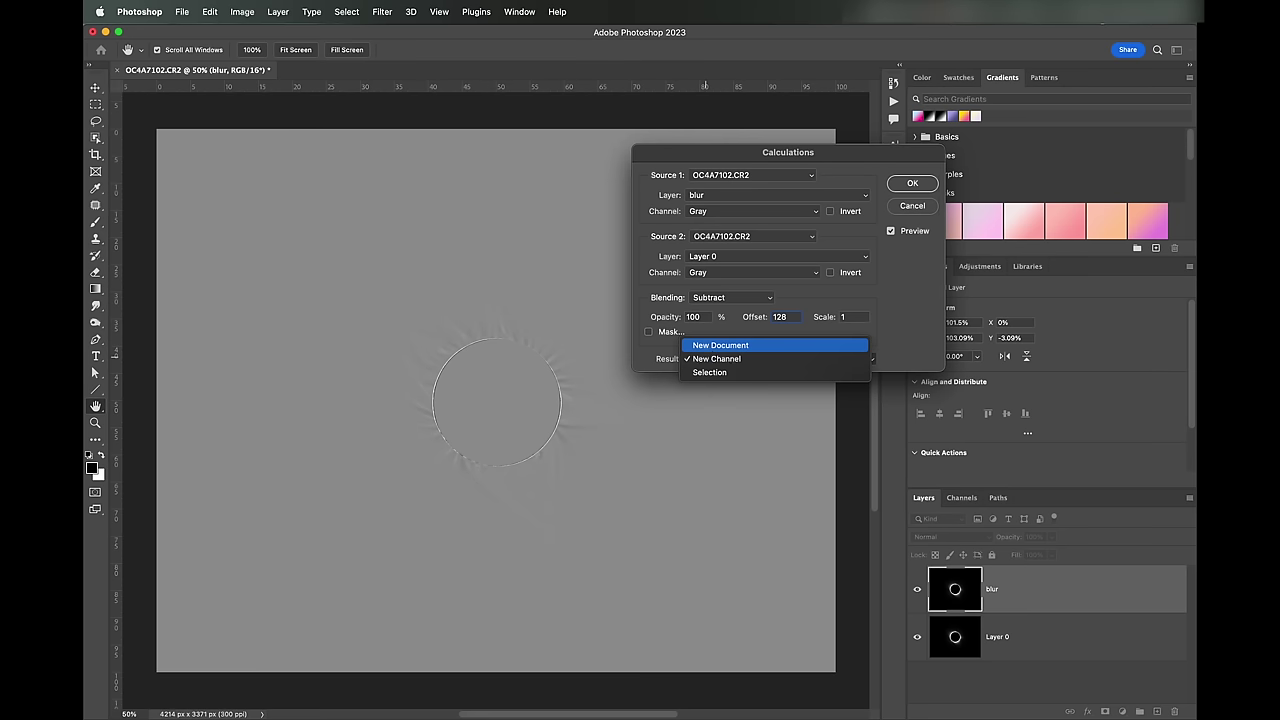
left_click(720, 345)
left_click(714, 362)
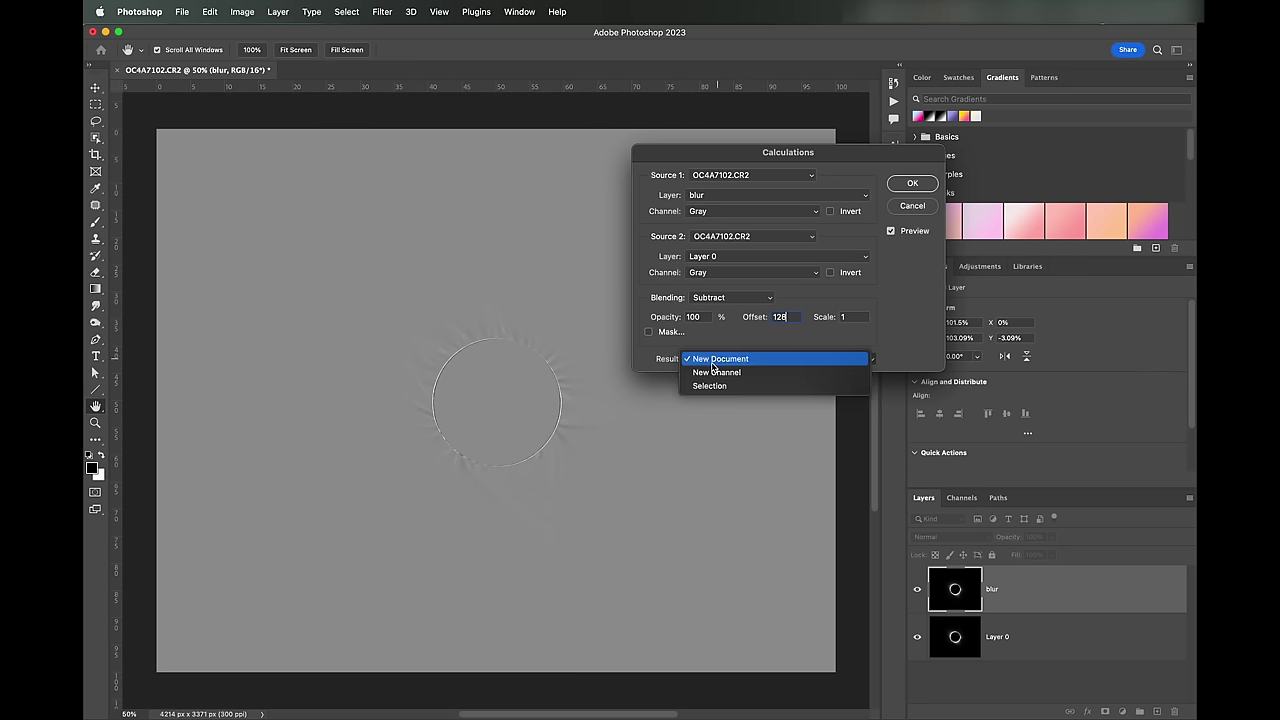
left_click(726, 360)
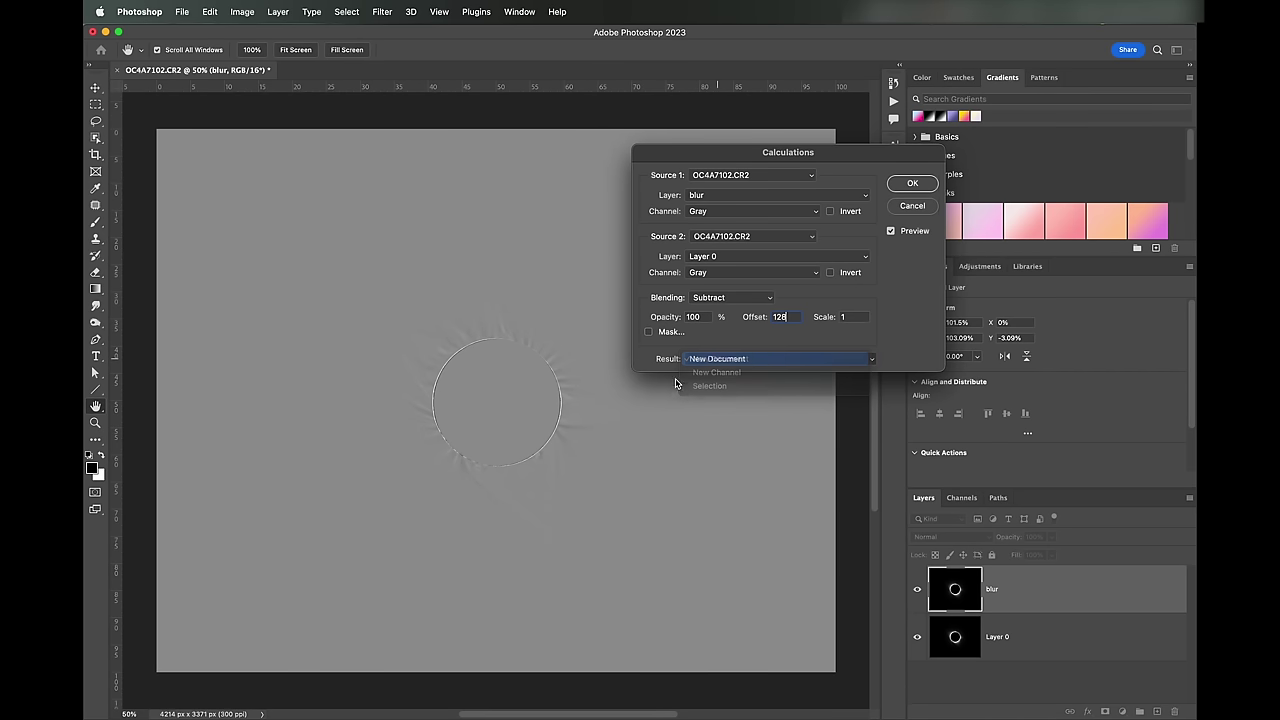
left_click(909, 185)
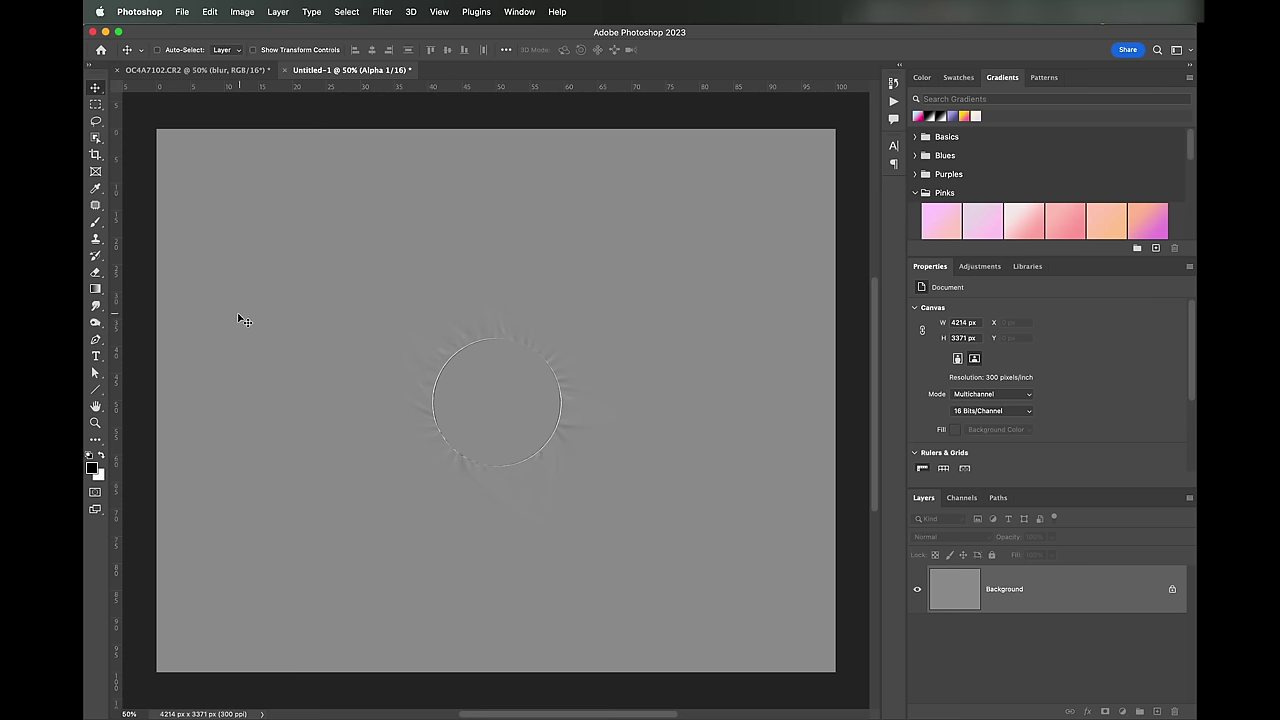
Copy the entire calculated image from the new document and paste it into OC4A7102.CR2 as a new layer.
left_click(240, 70)
left_click(330, 70)
left_click(352, 12)
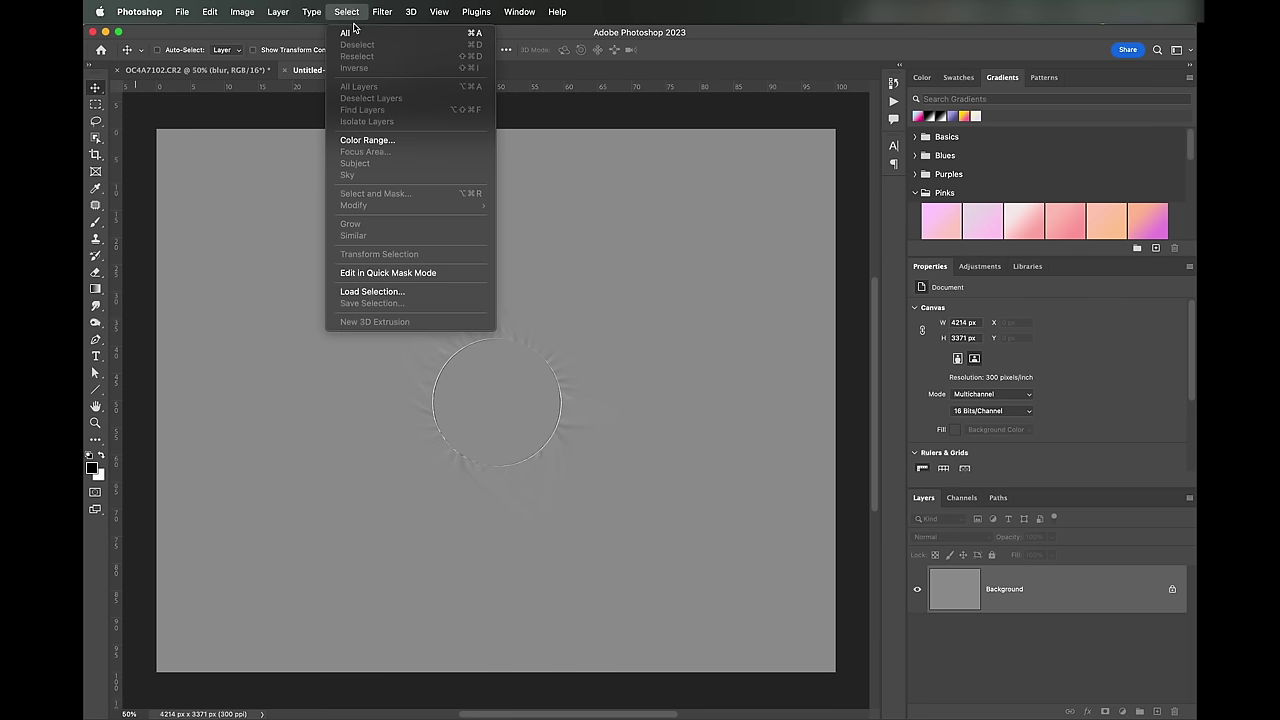
left_click(346, 33)
left_click(210, 12)
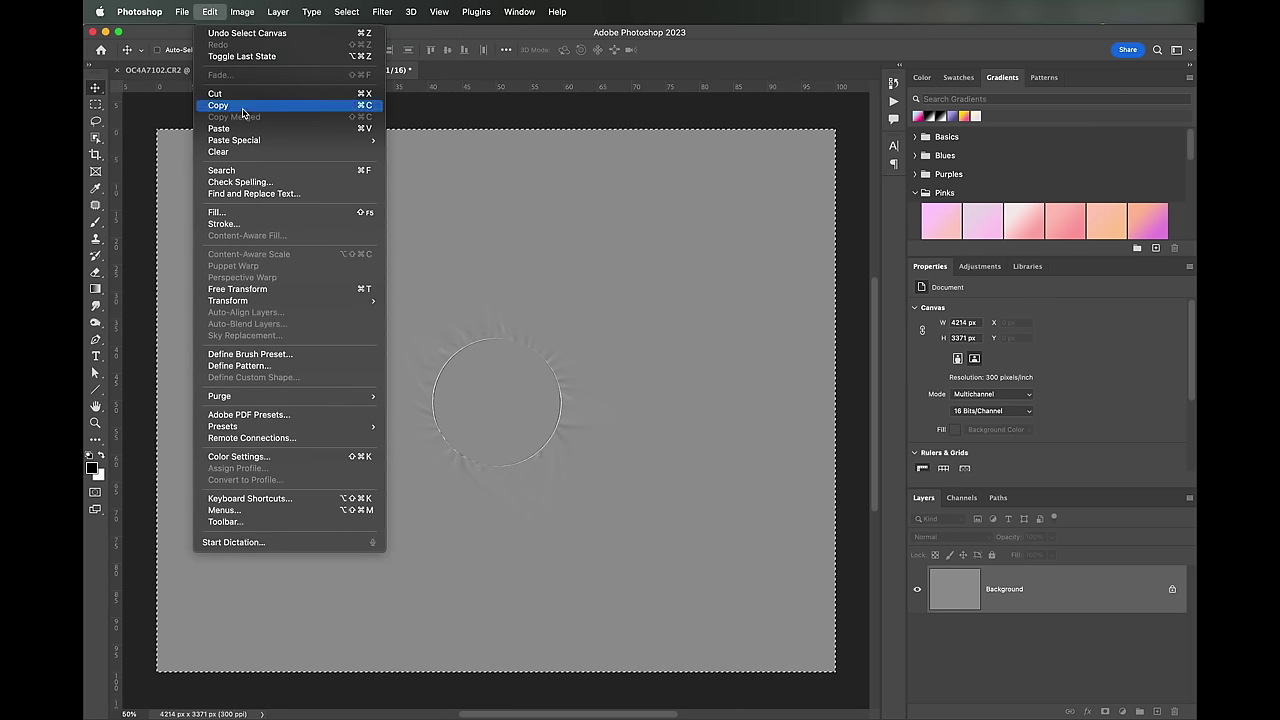
left_click(243, 107)
left_click(195, 70)
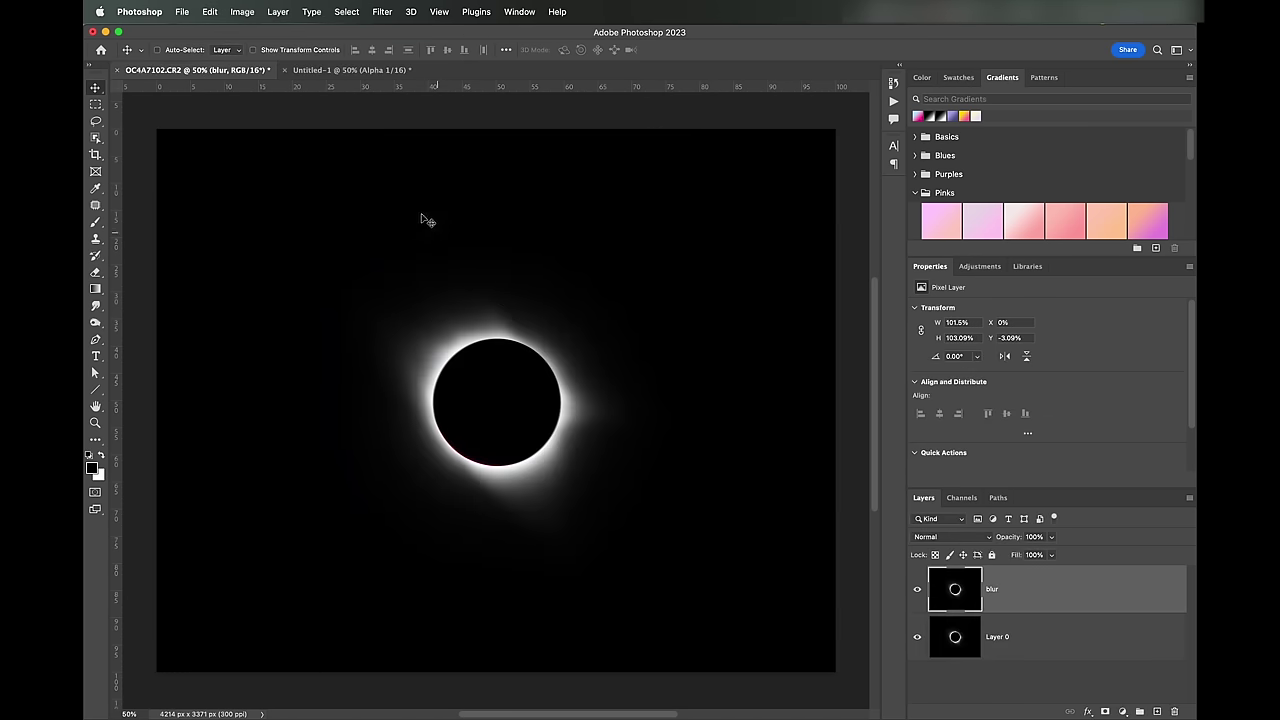
left_click(210, 12)
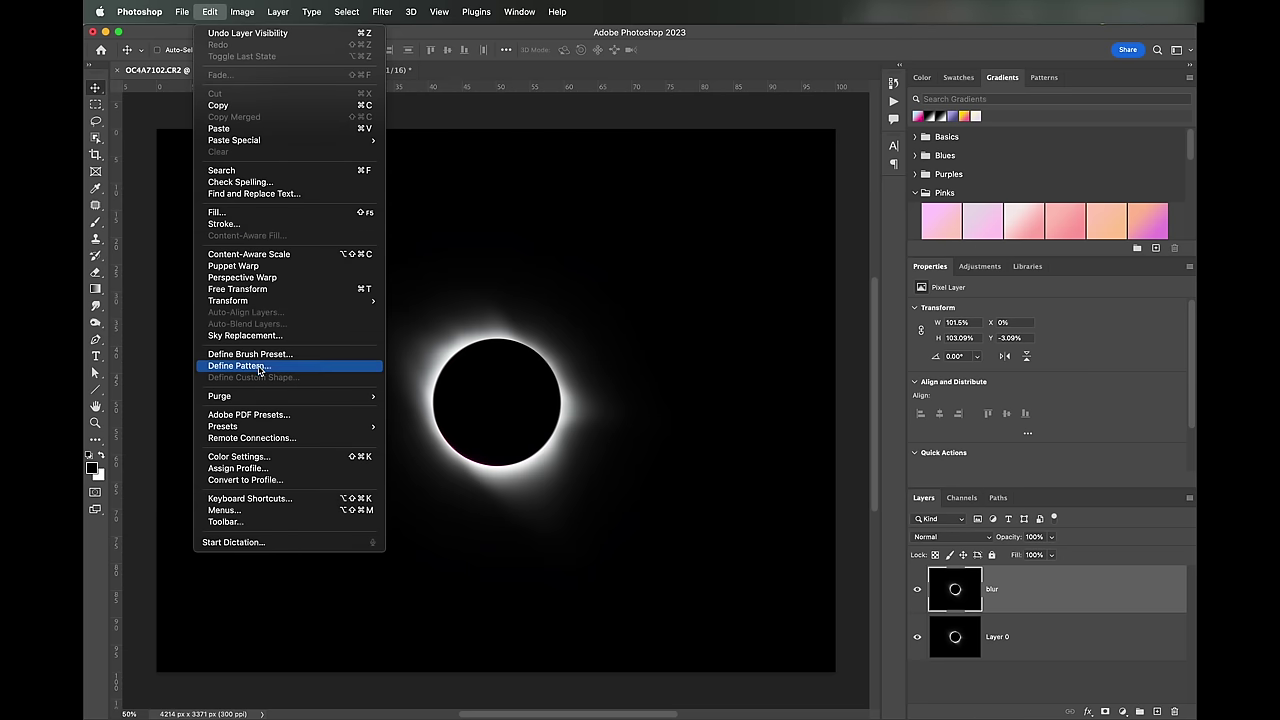
left_click(242, 130)
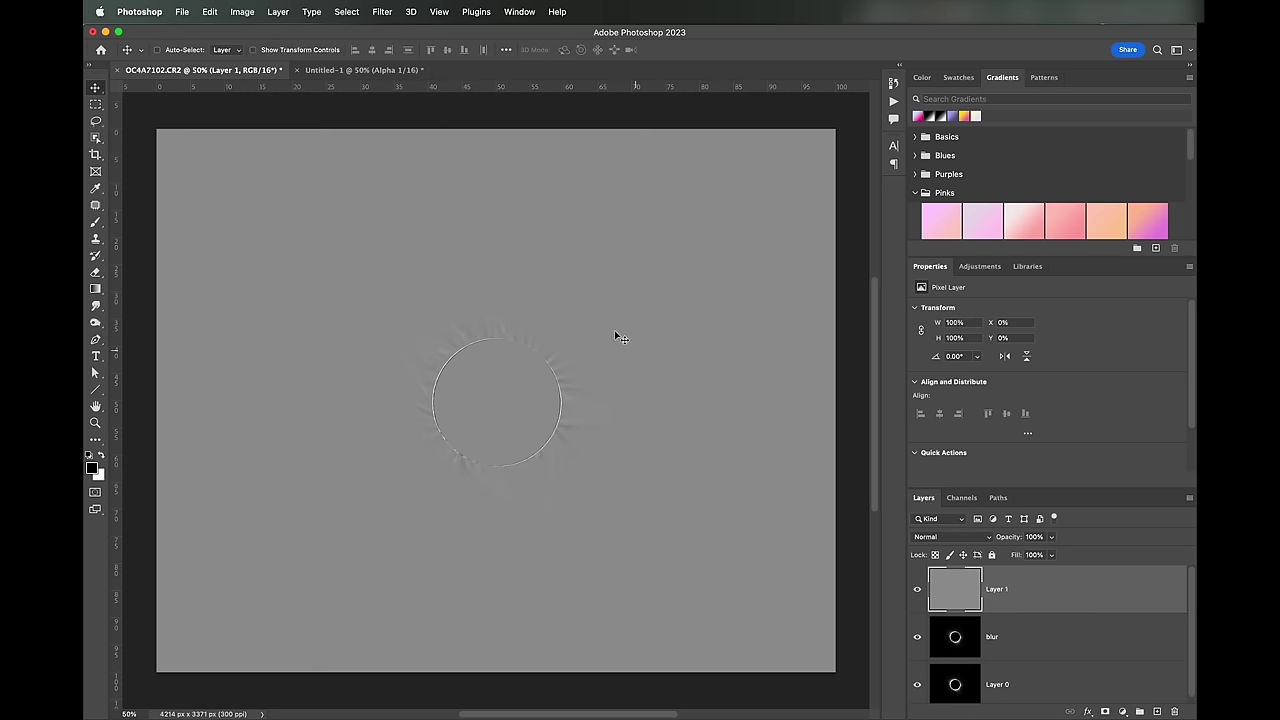
Compare the image with the pasted layer and the blur layer hidden, leaving only the blur layer hidden.
left_click(919, 590)
left_click(917, 637)
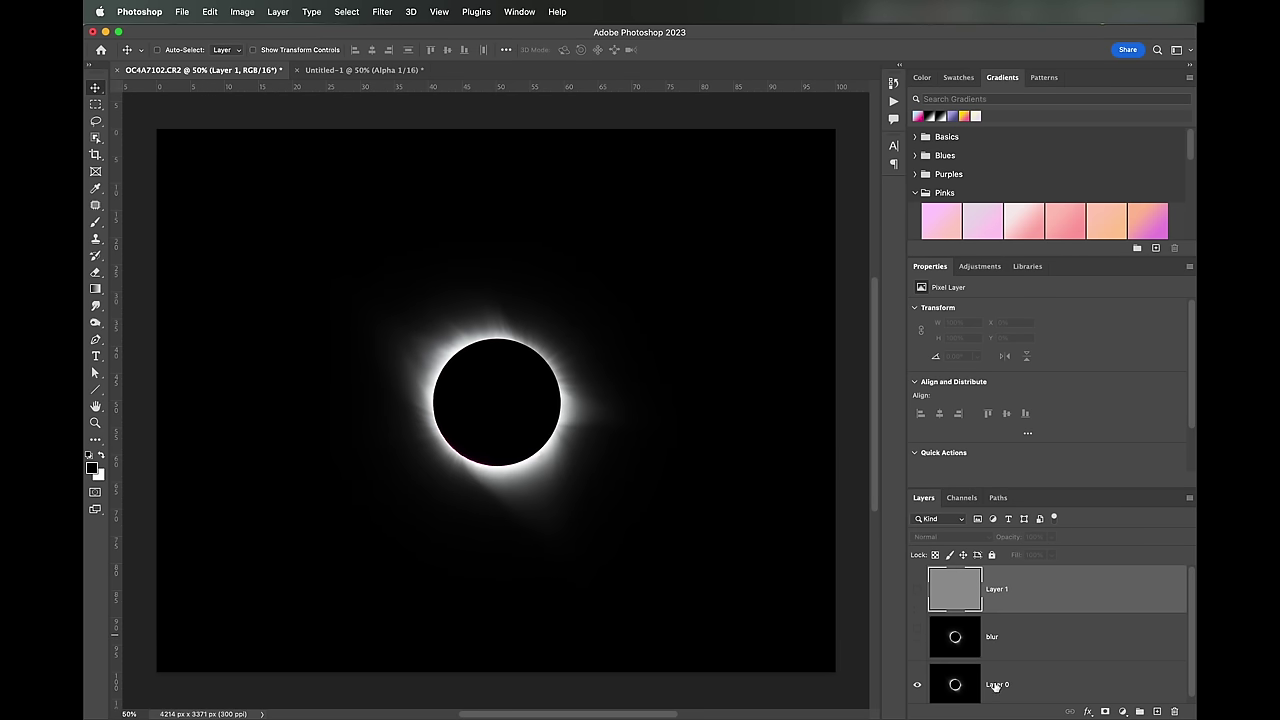
left_click(917, 641)
left_click(918, 591)
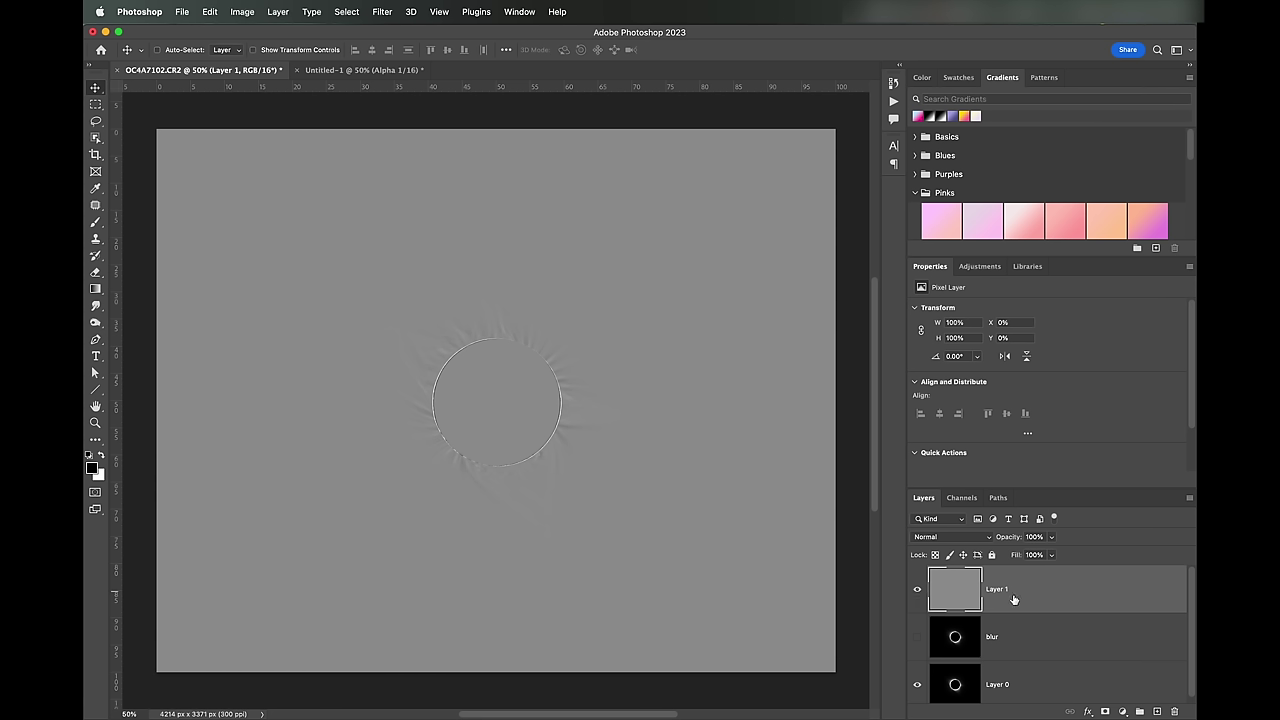
Rename the pasted gray layer "difference" and set its blending mode to Soft Light.
double_click(996, 589)
type("ce")
key("Return")
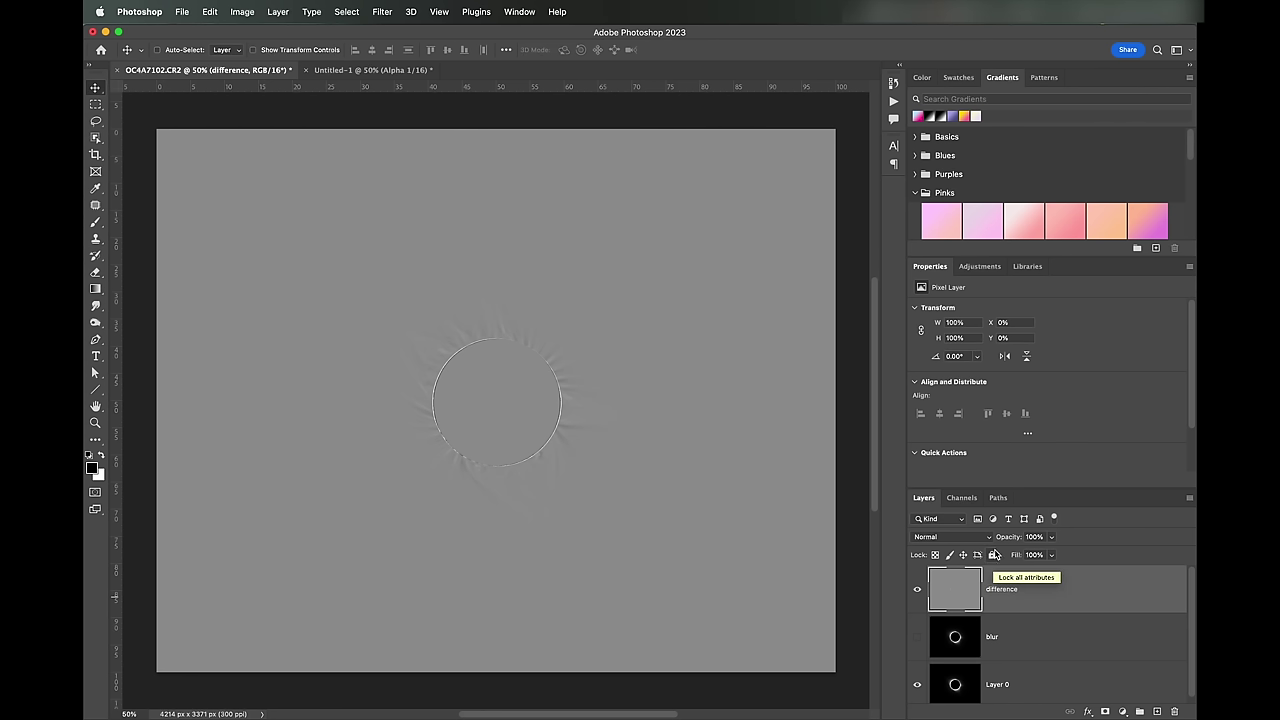
left_click(988, 541)
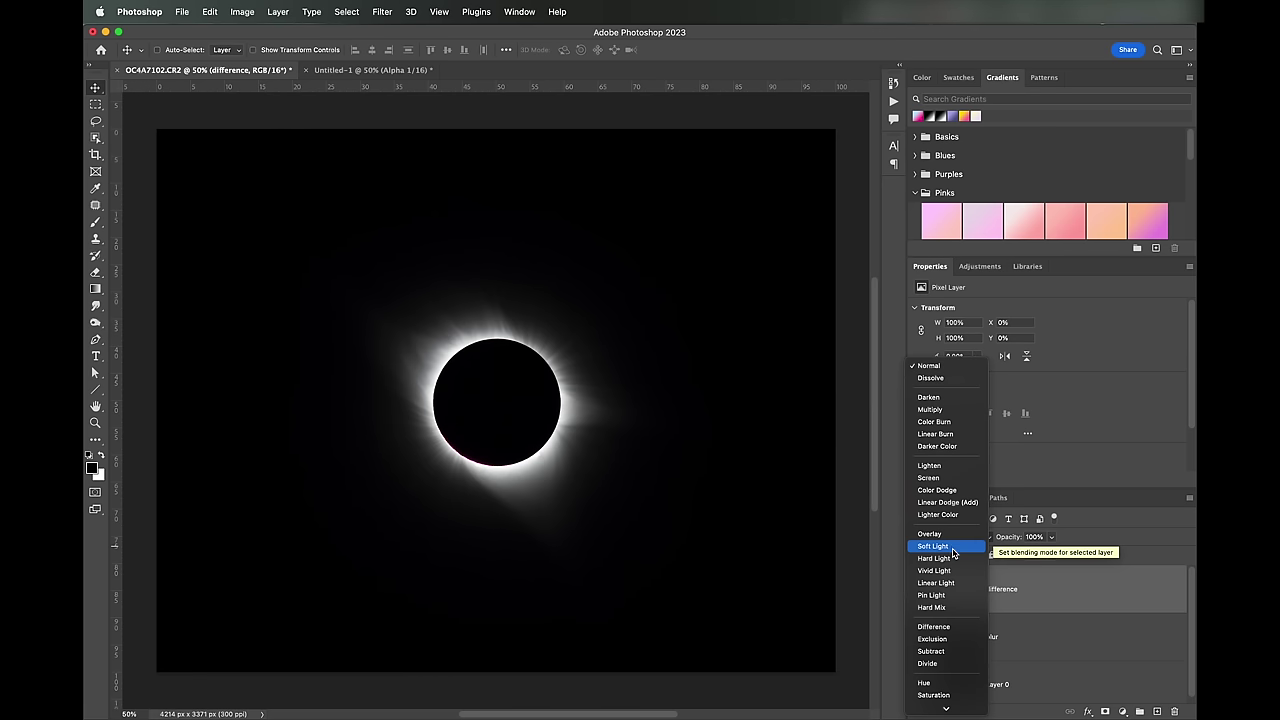
left_click(950, 547)
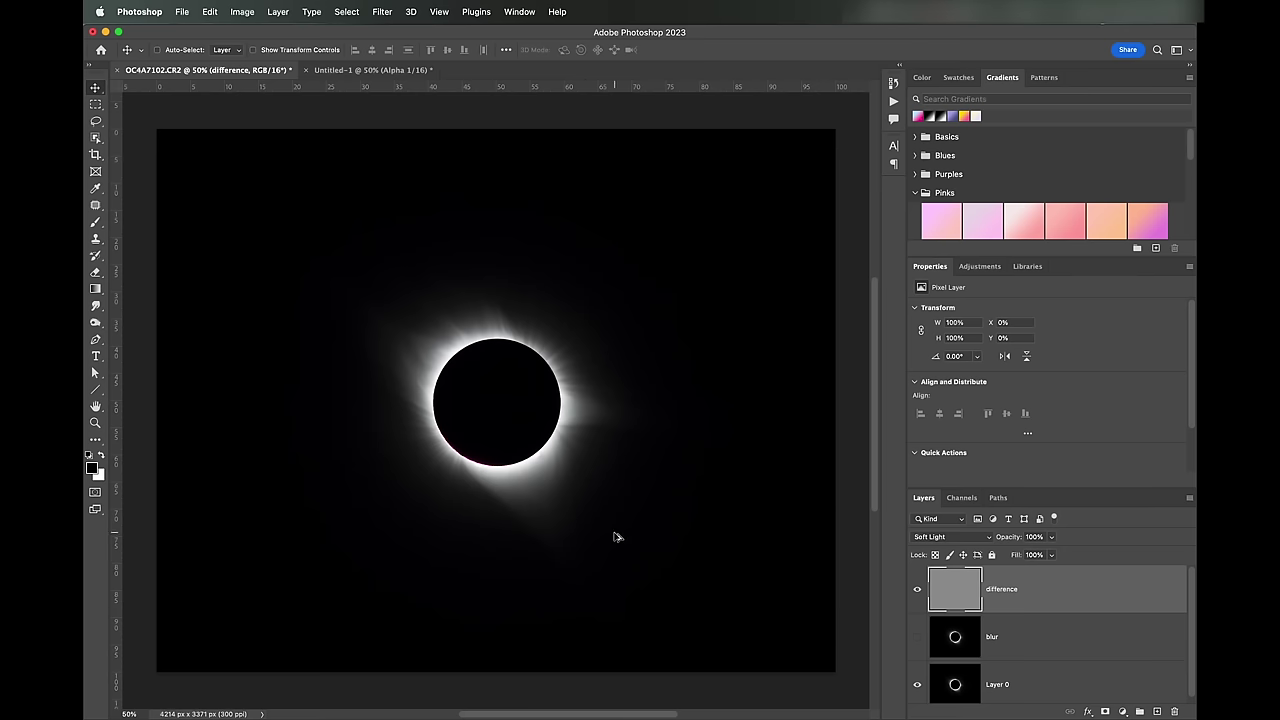
Compare the corona detail at 100% with the difference layer hidden and shown, leaving the layer visible.
key("super+1")
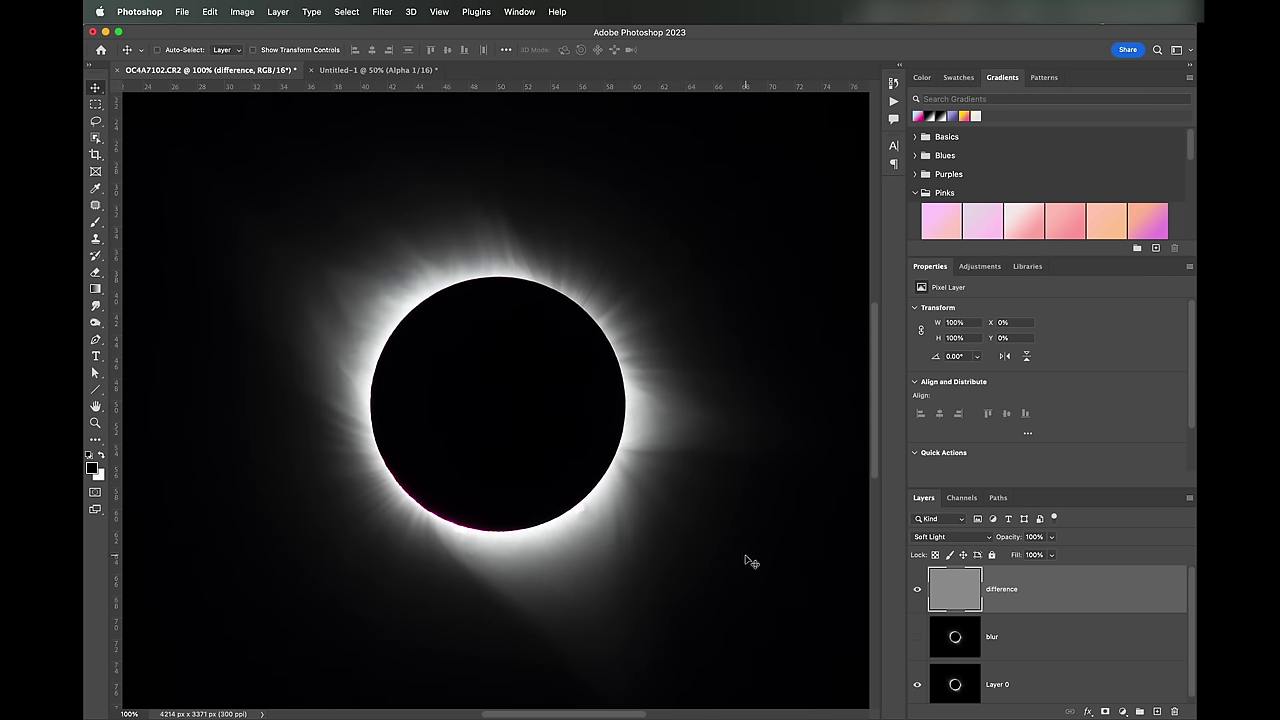
left_click(918, 592)
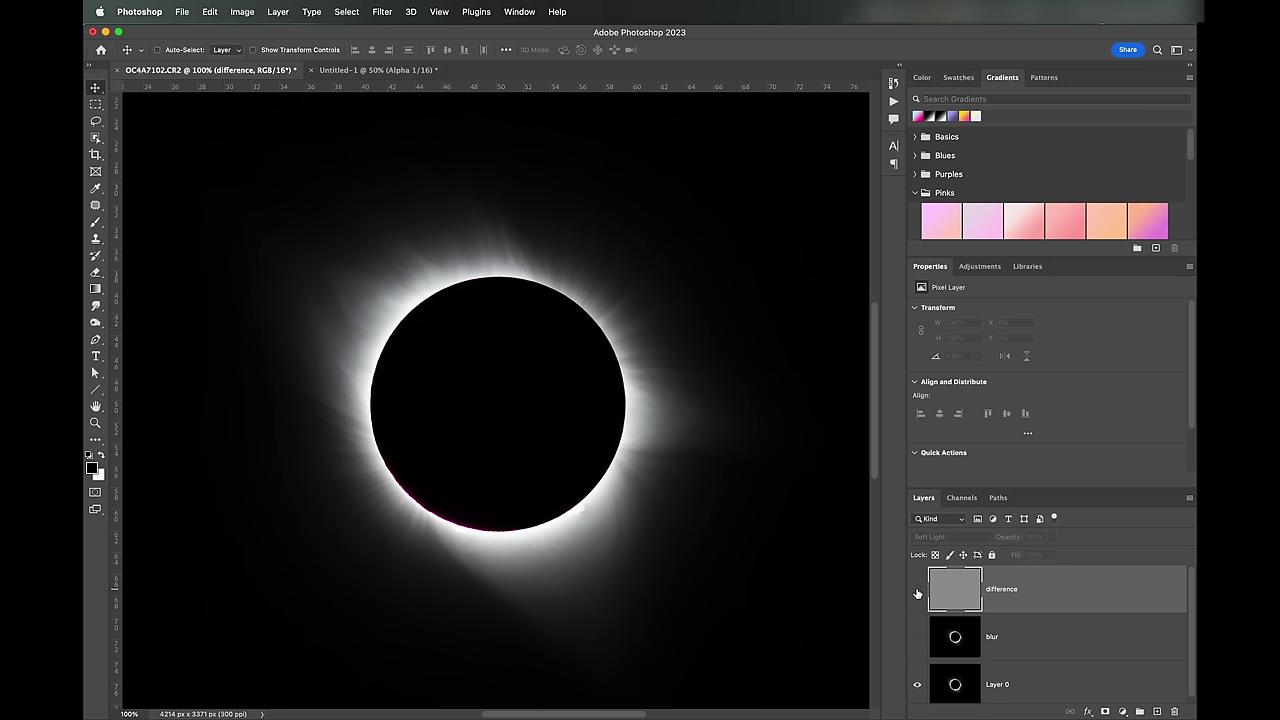
left_click(918, 590)
left_click(918, 590)
left_click(918, 590)
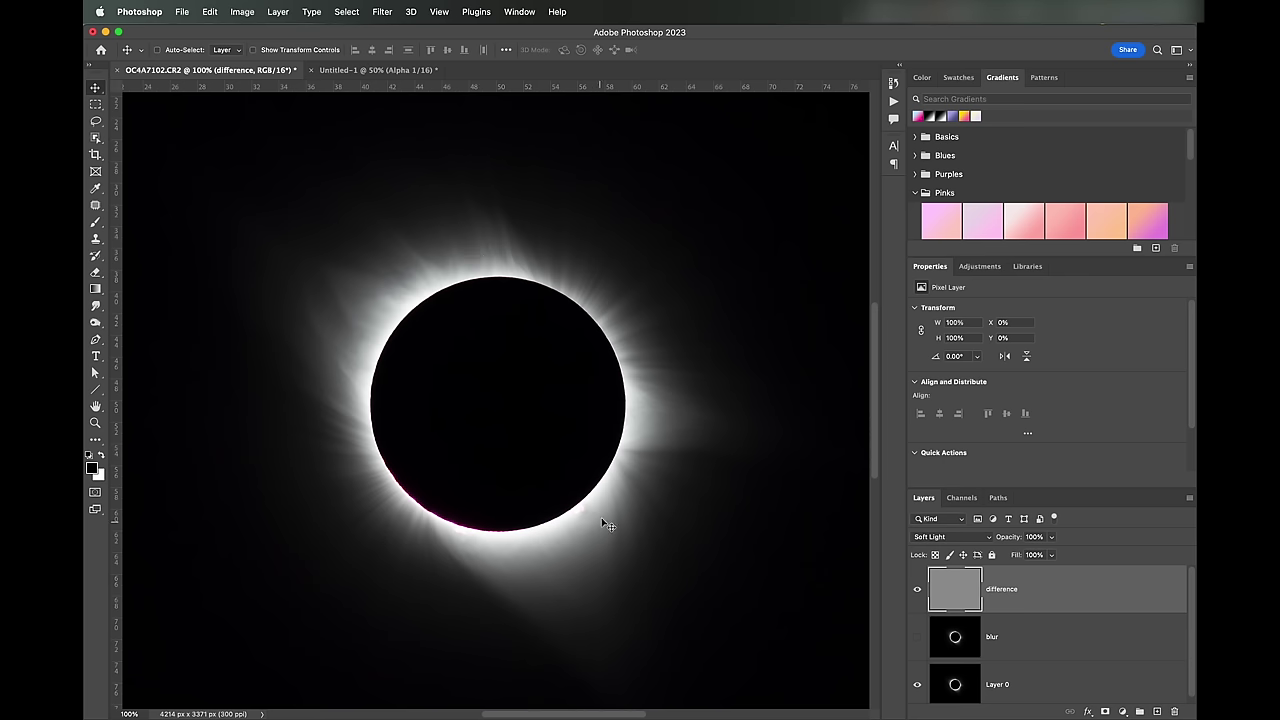
left_click(918, 590)
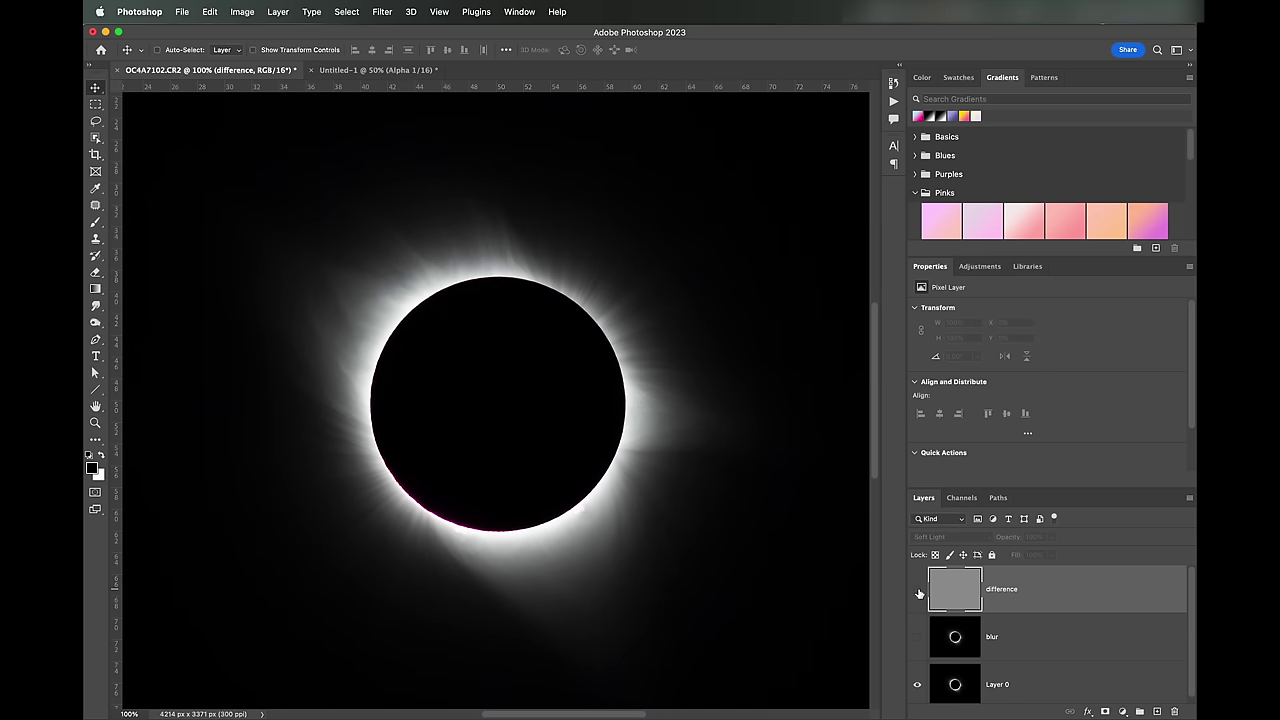
left_click(918, 591)
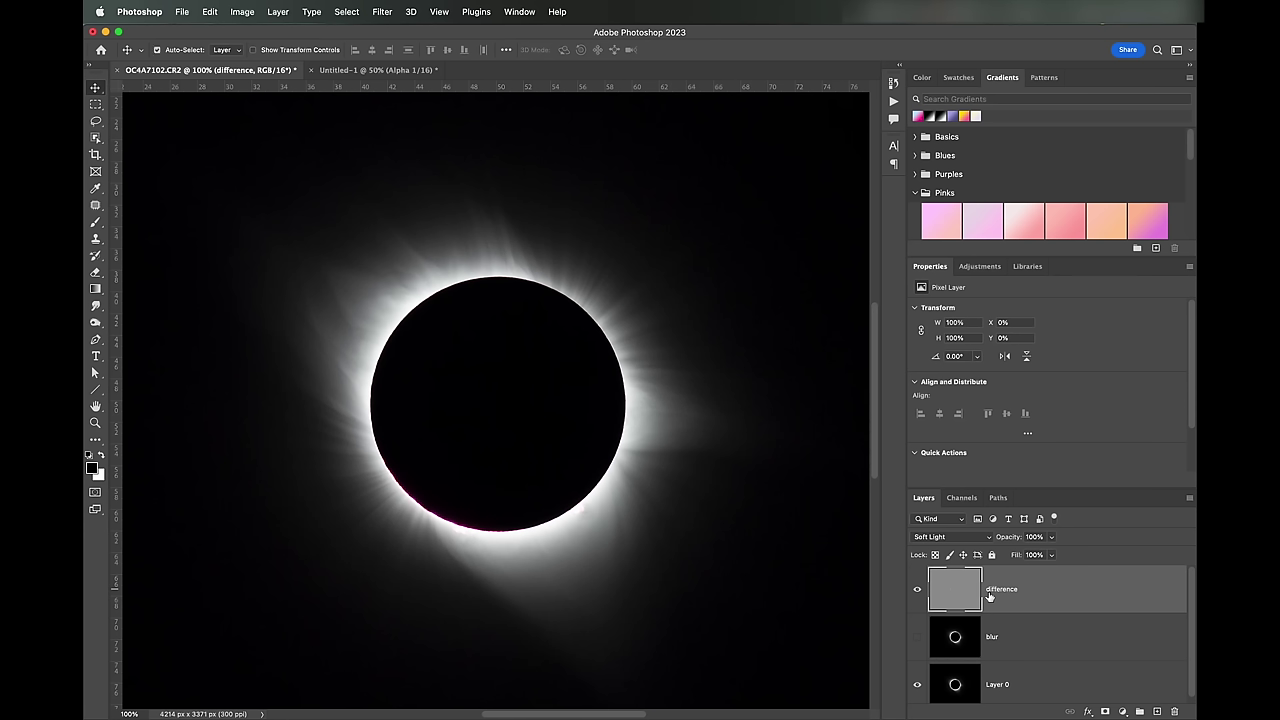
Duplicate the difference layer three times to strengthen the corona detail.
key("super+j")
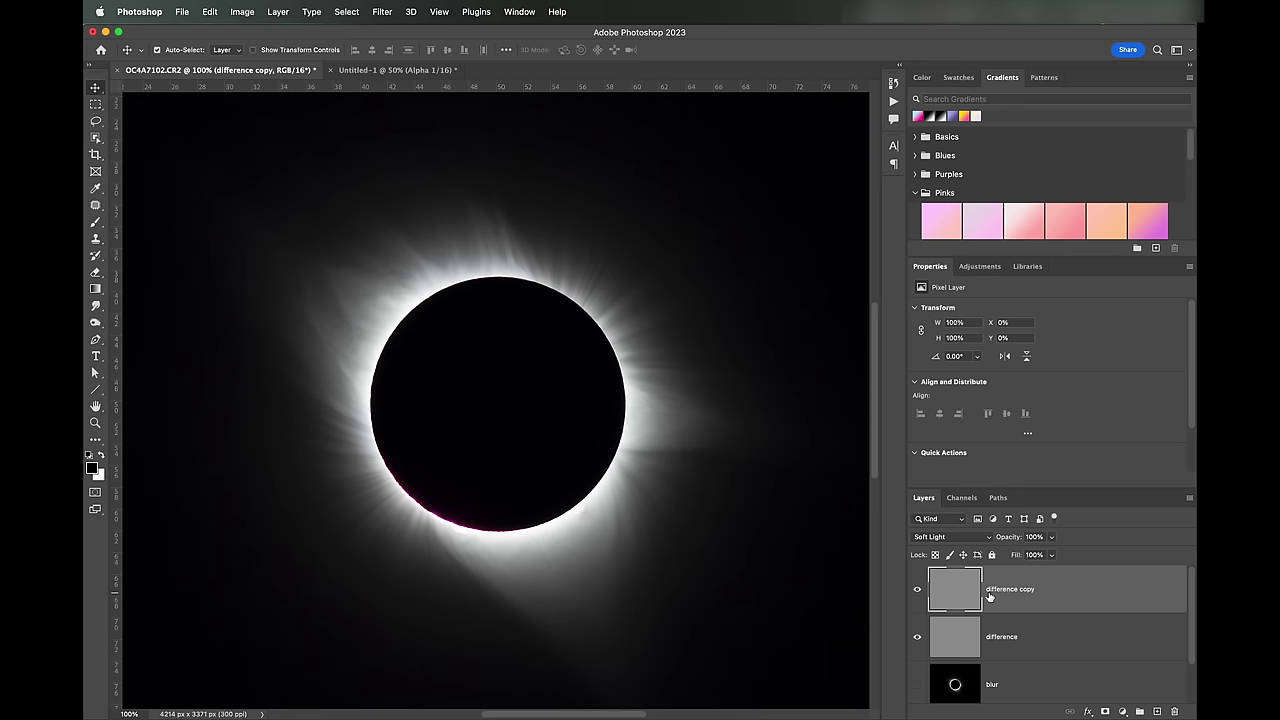
key("super+j")
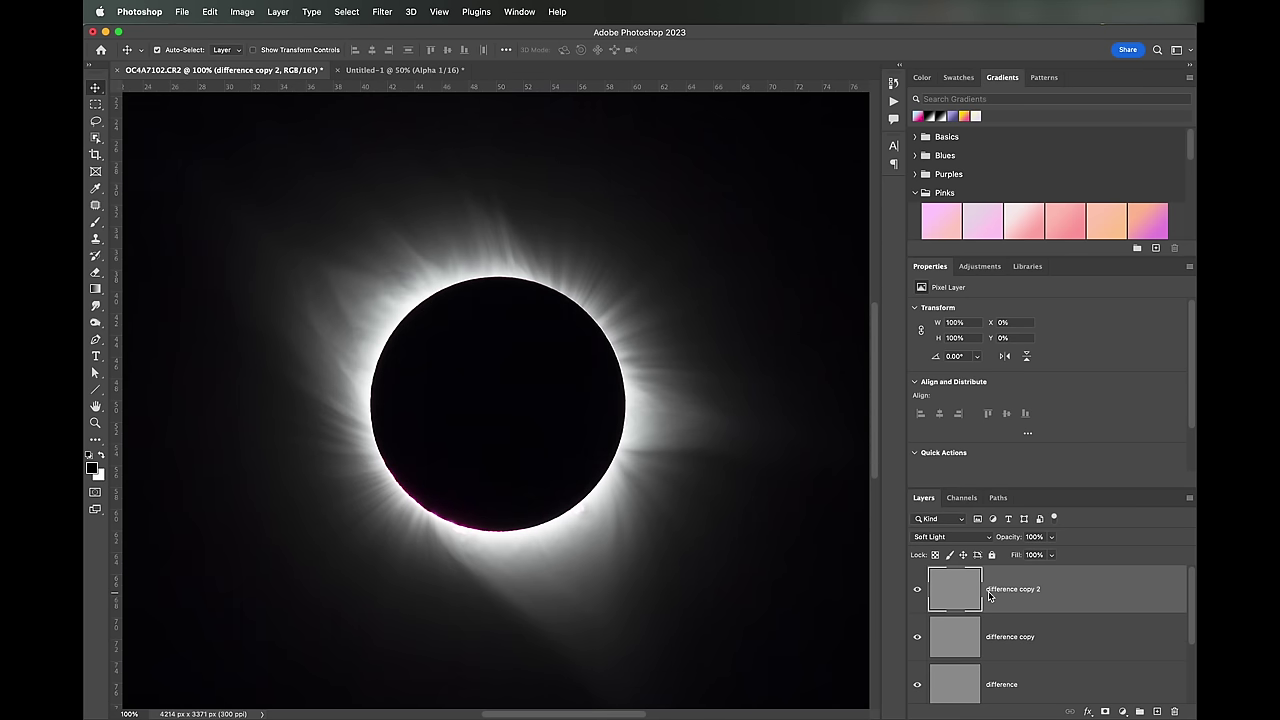
key("super+j")
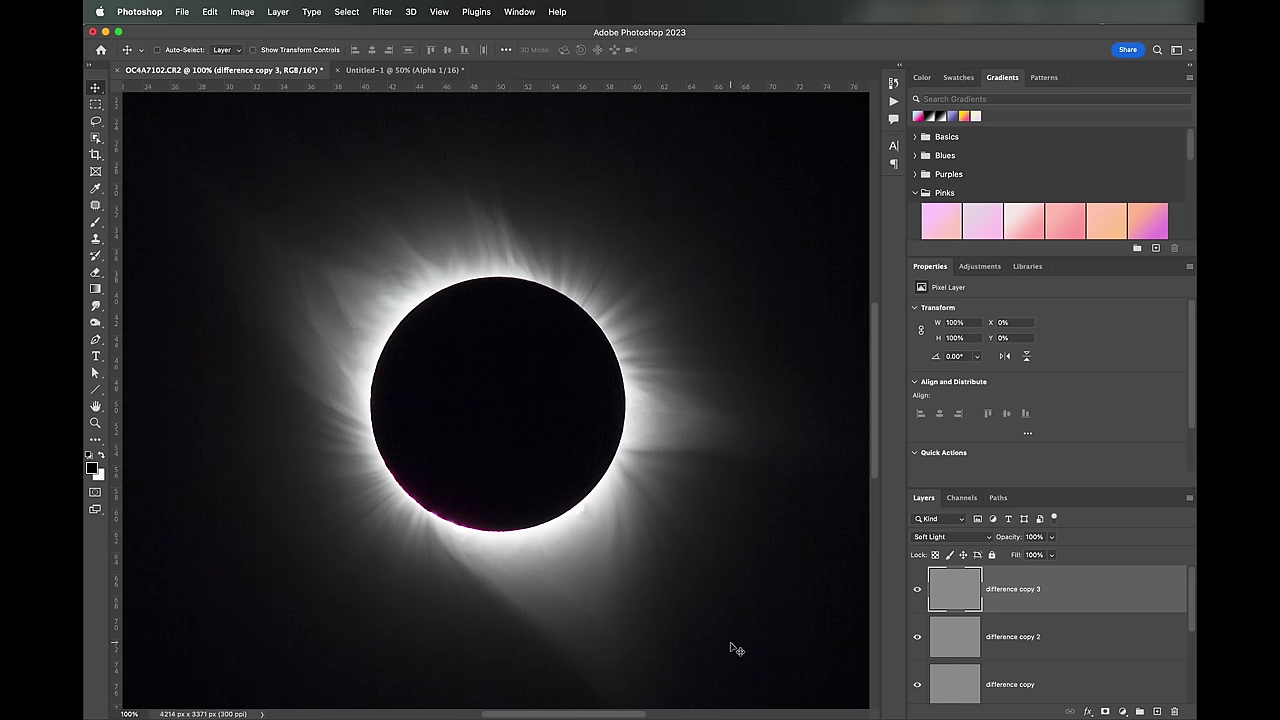
Compare the corona at 100% with only Layer 0 shown against the full stack of difference layers.
scroll(920, 690, "down", 3)
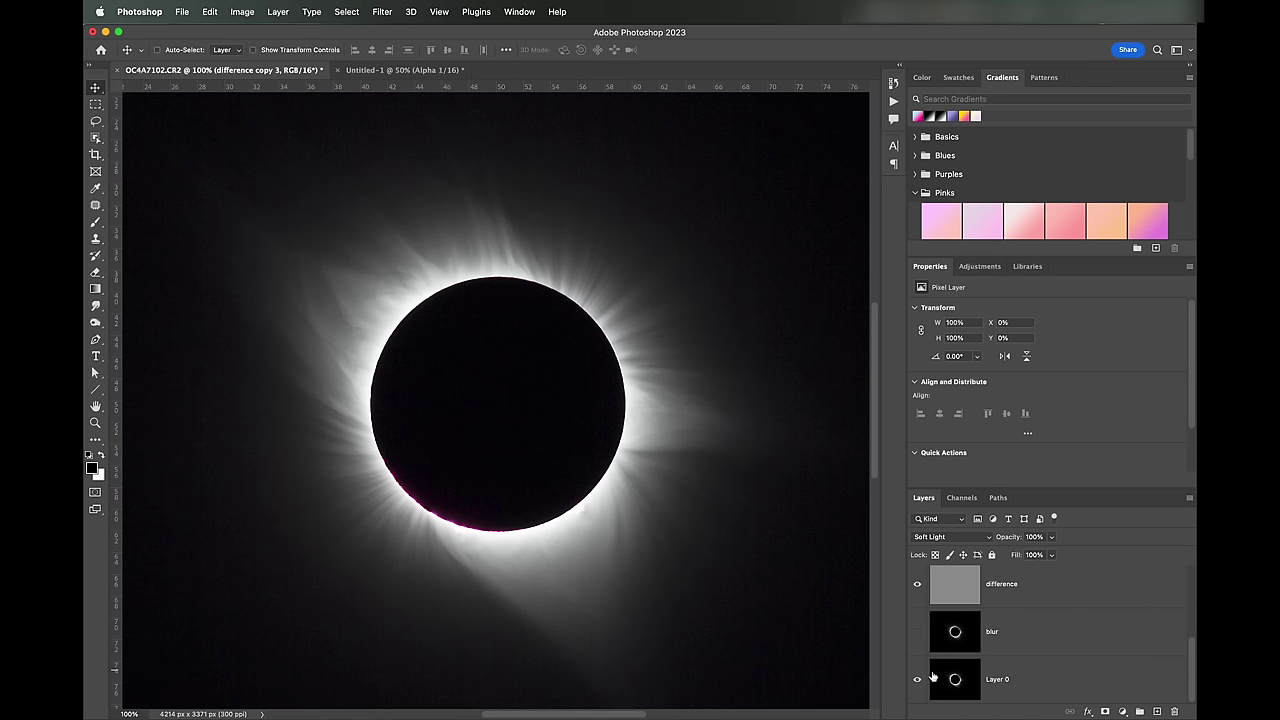
left_click(917, 682, "alt")
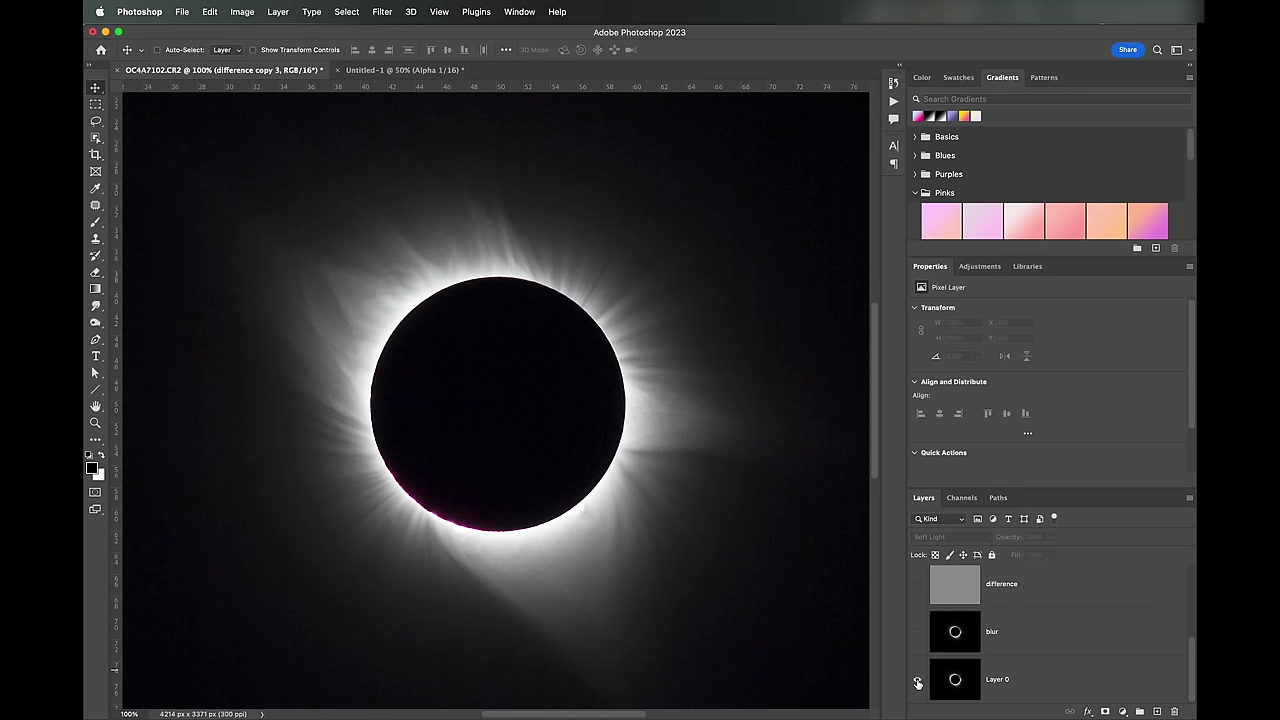
left_click(917, 682, "alt")
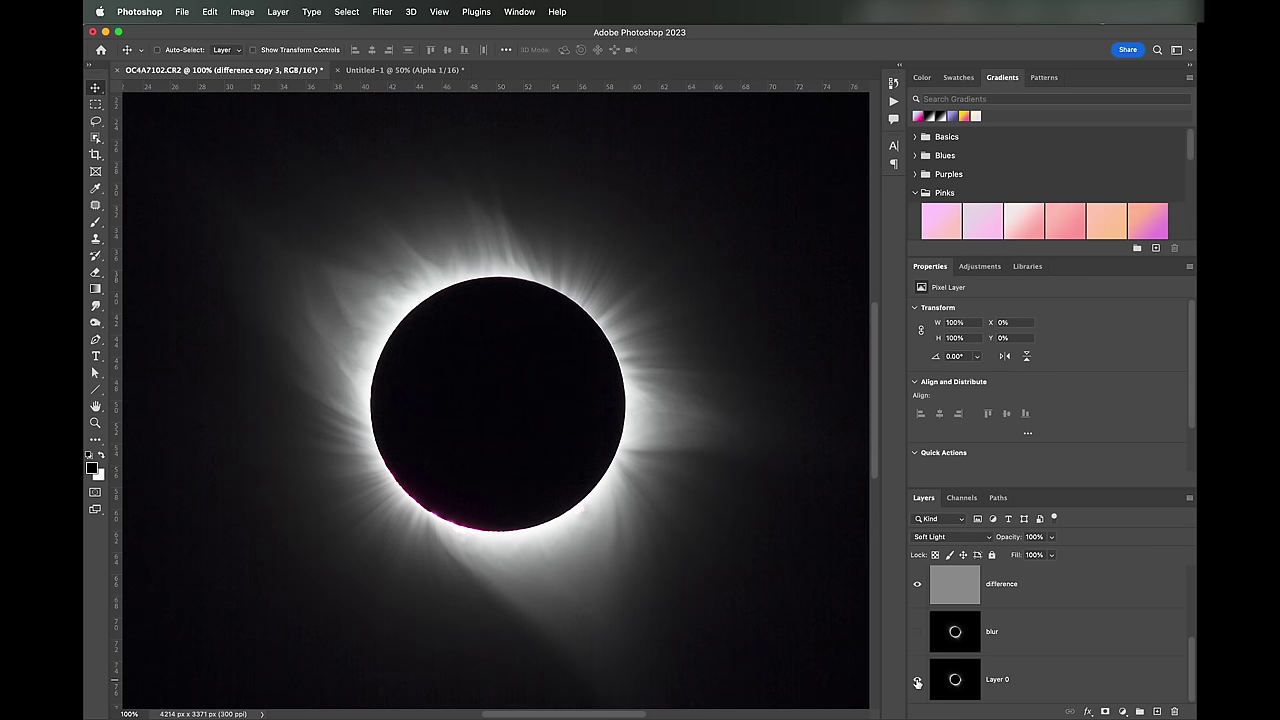
left_click(917, 682, "alt")
left_click(917, 682, "alt")
left_click(918, 682, "alt")
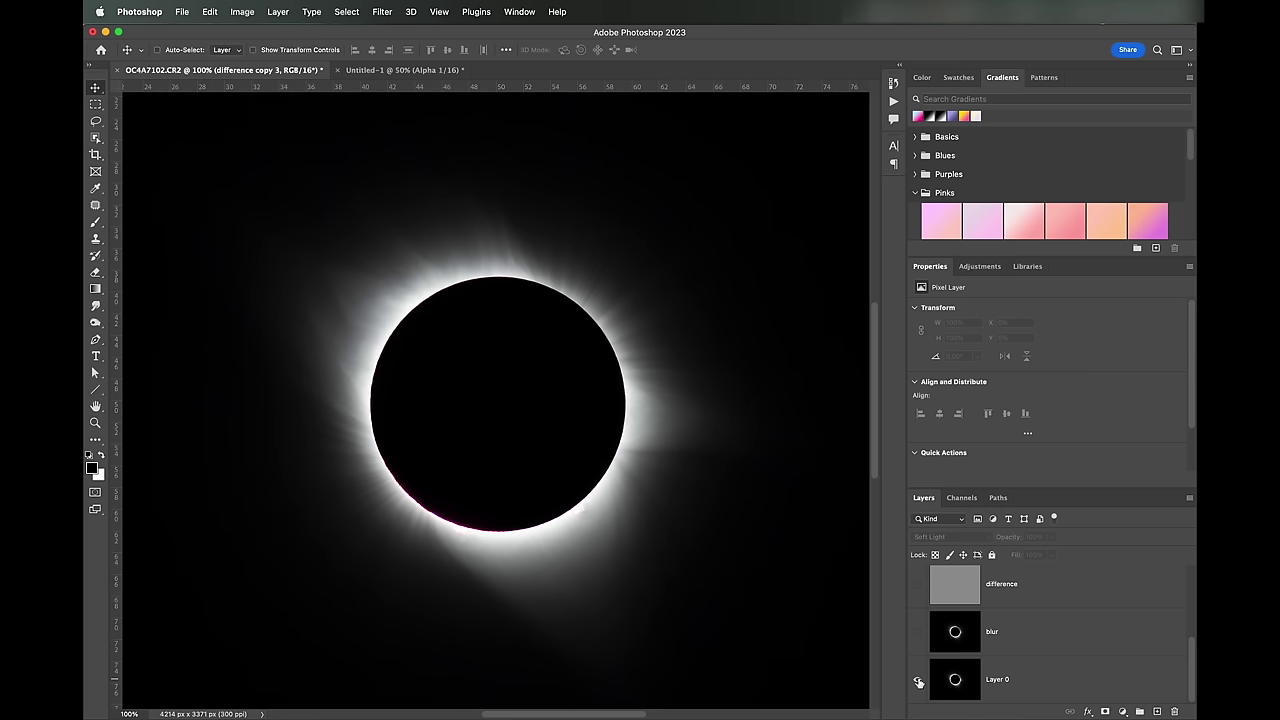
left_click(918, 682, "alt")
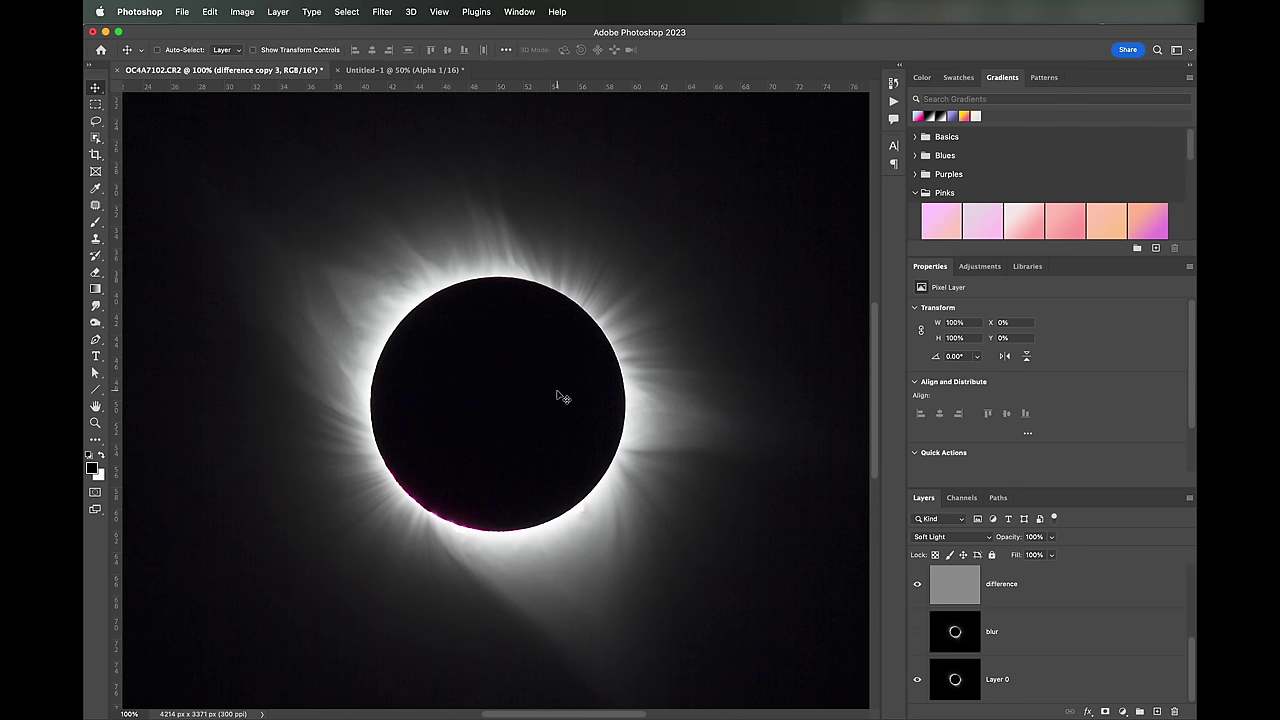
View the whole image at 50% and compare Layer 0 alone with the enhanced layer stack, leaving the difference layers visible.
key("super+minus")
key("super+minus")
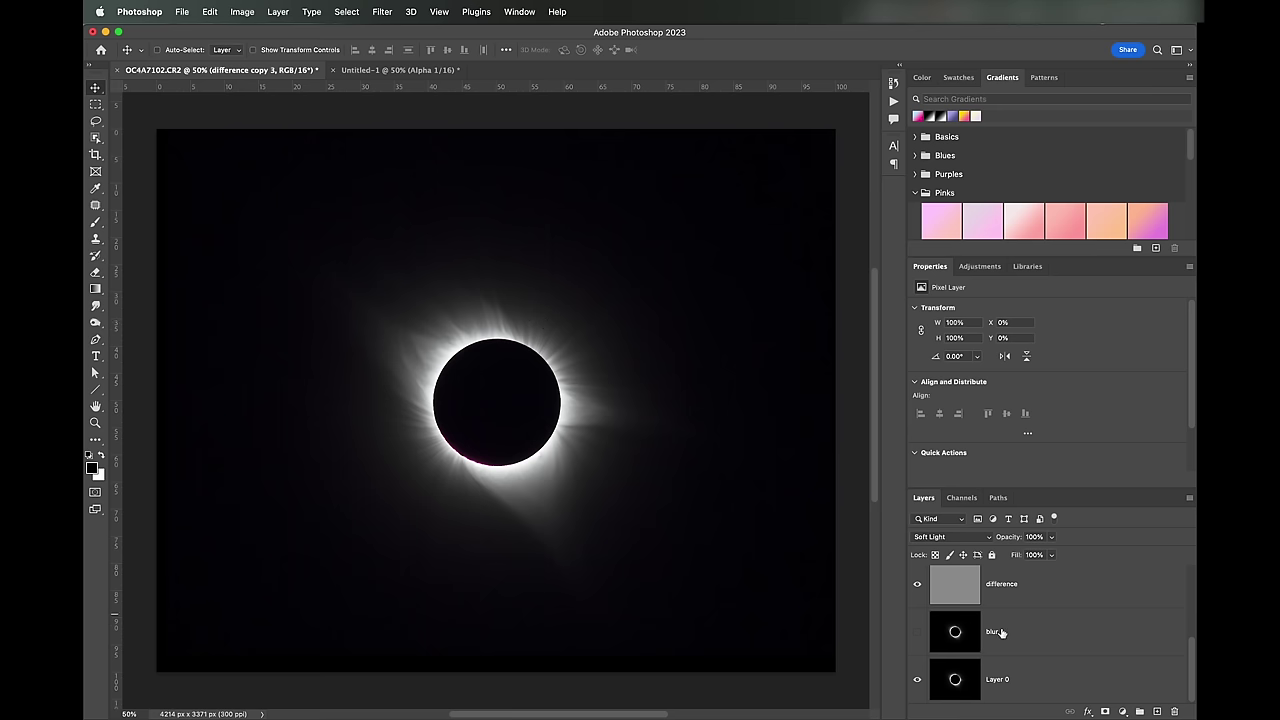
scroll(1023, 605, "up", 5)
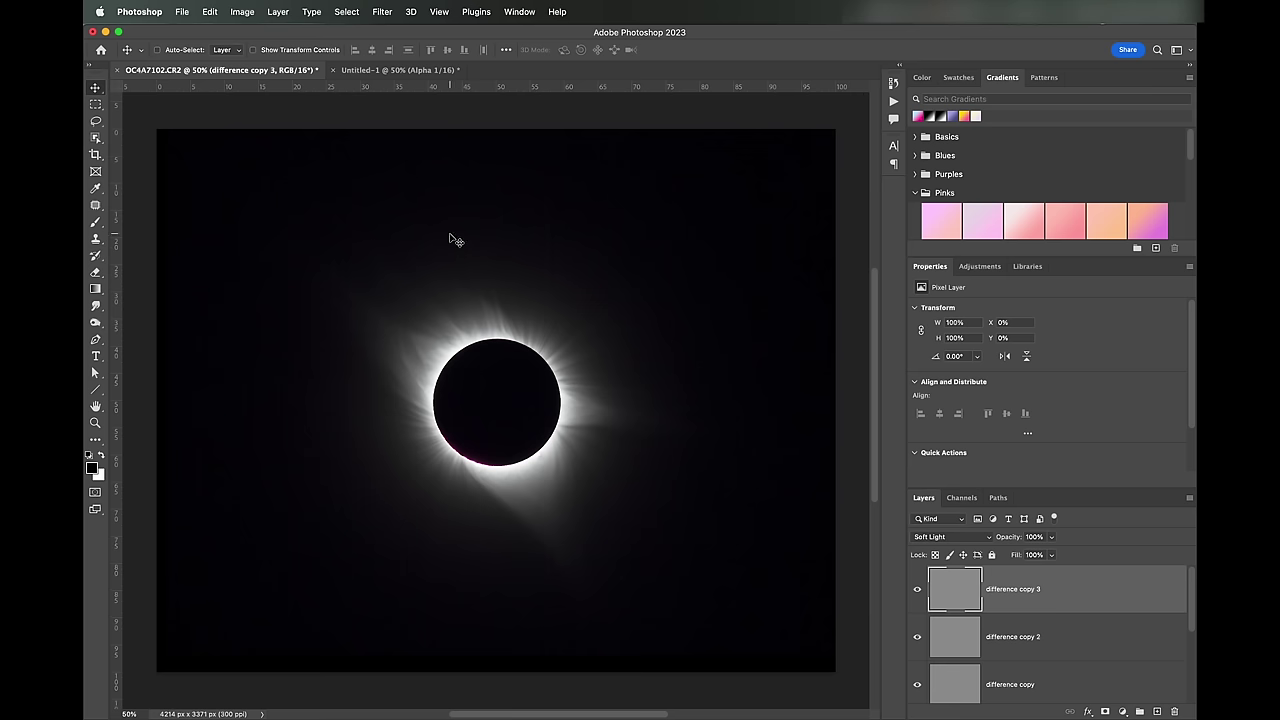
scroll(1059, 637, "down", 5)
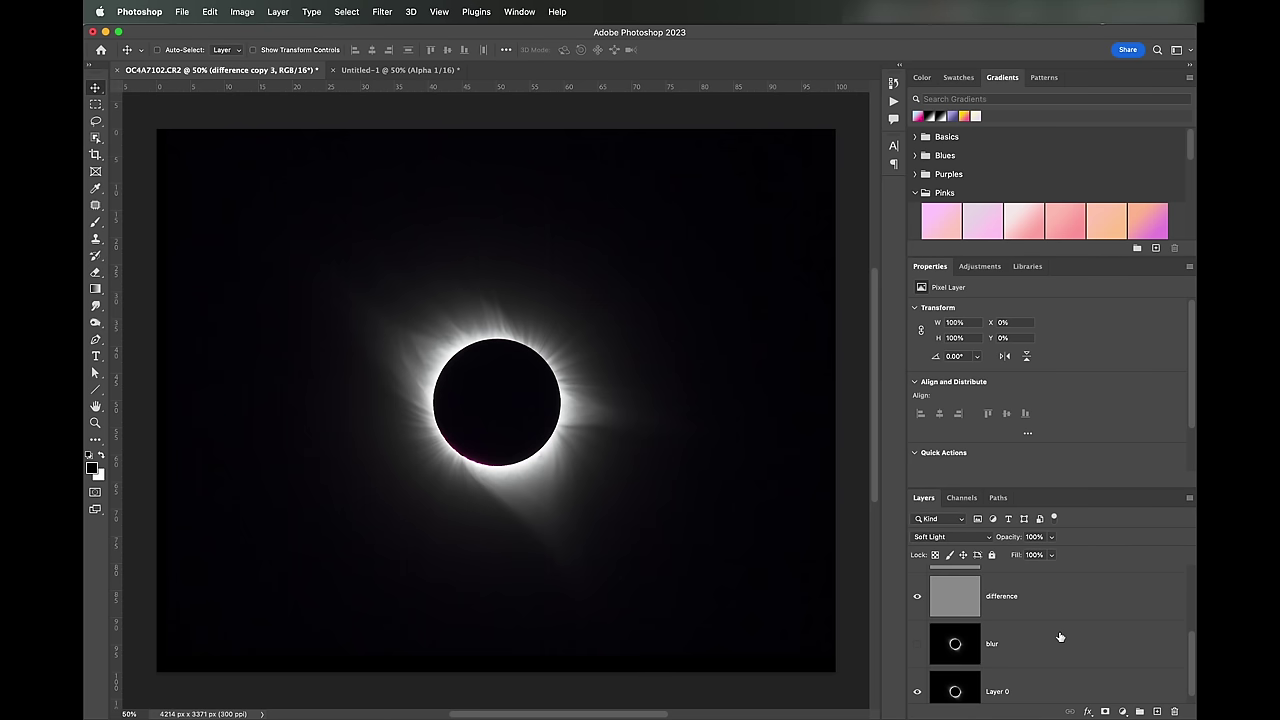
scroll(1059, 637, "up", 4)
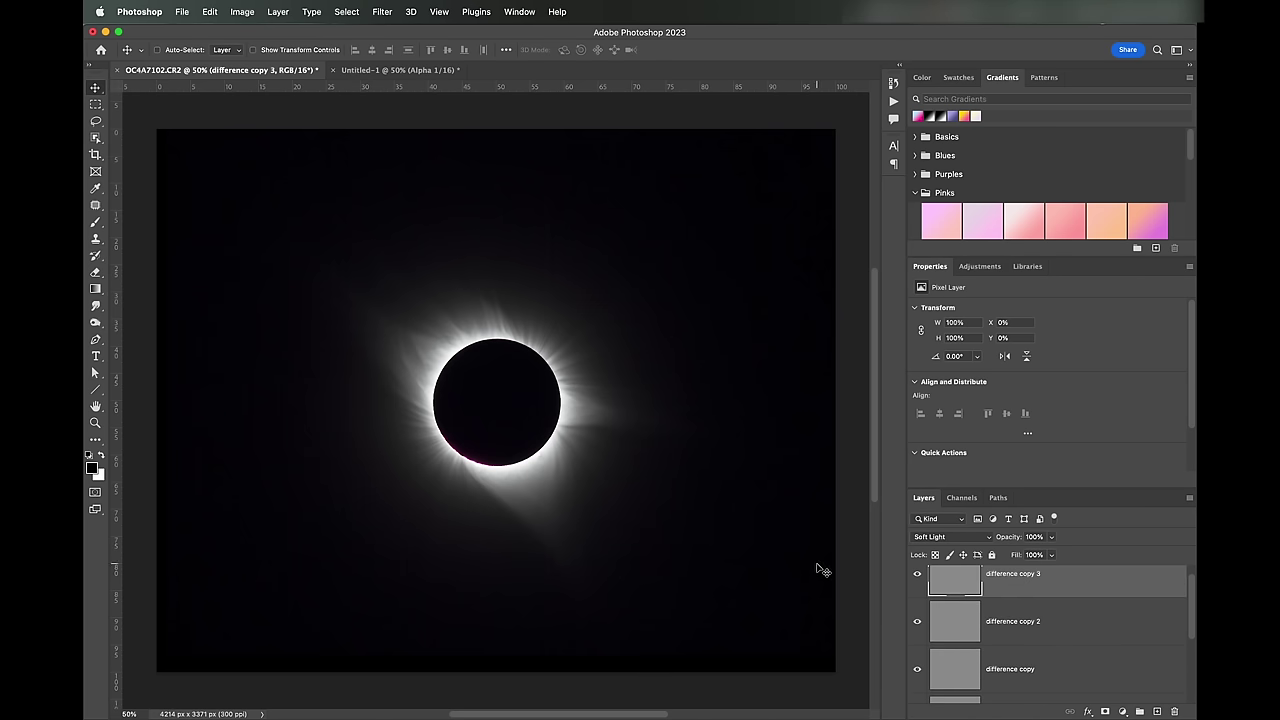
scroll(1060, 663, "down", 5)
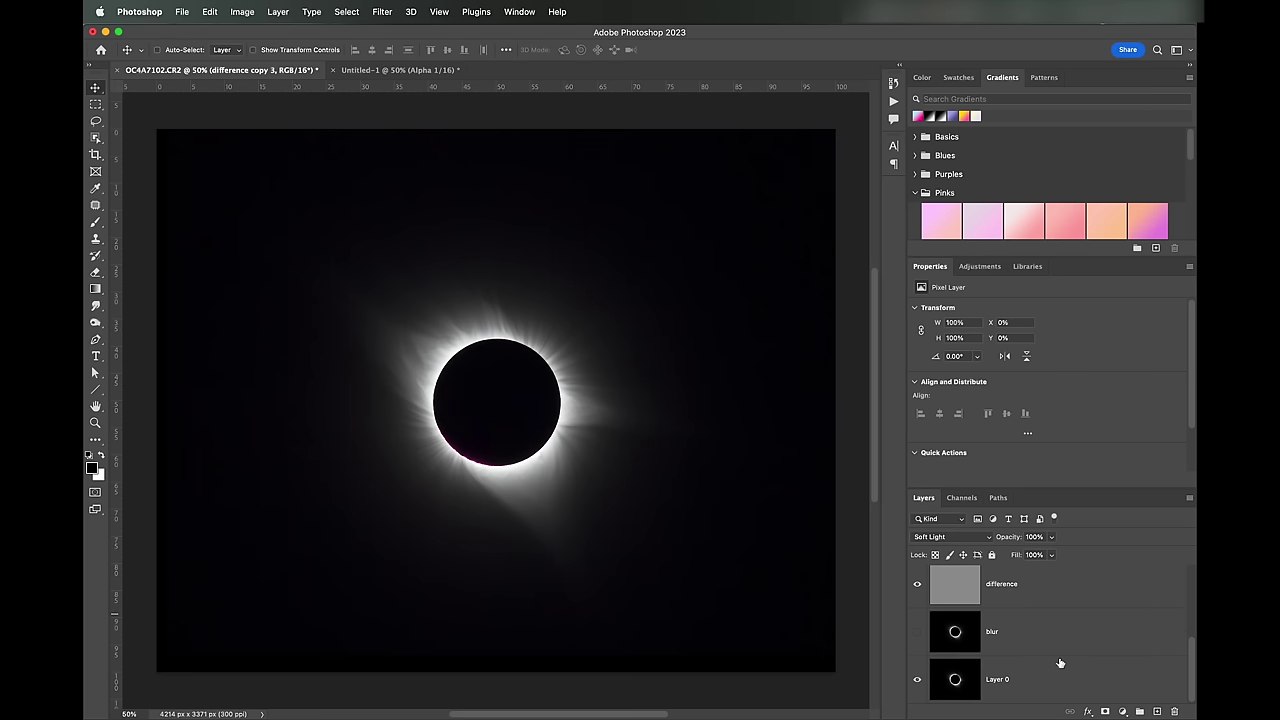
left_click(918, 683, "alt")
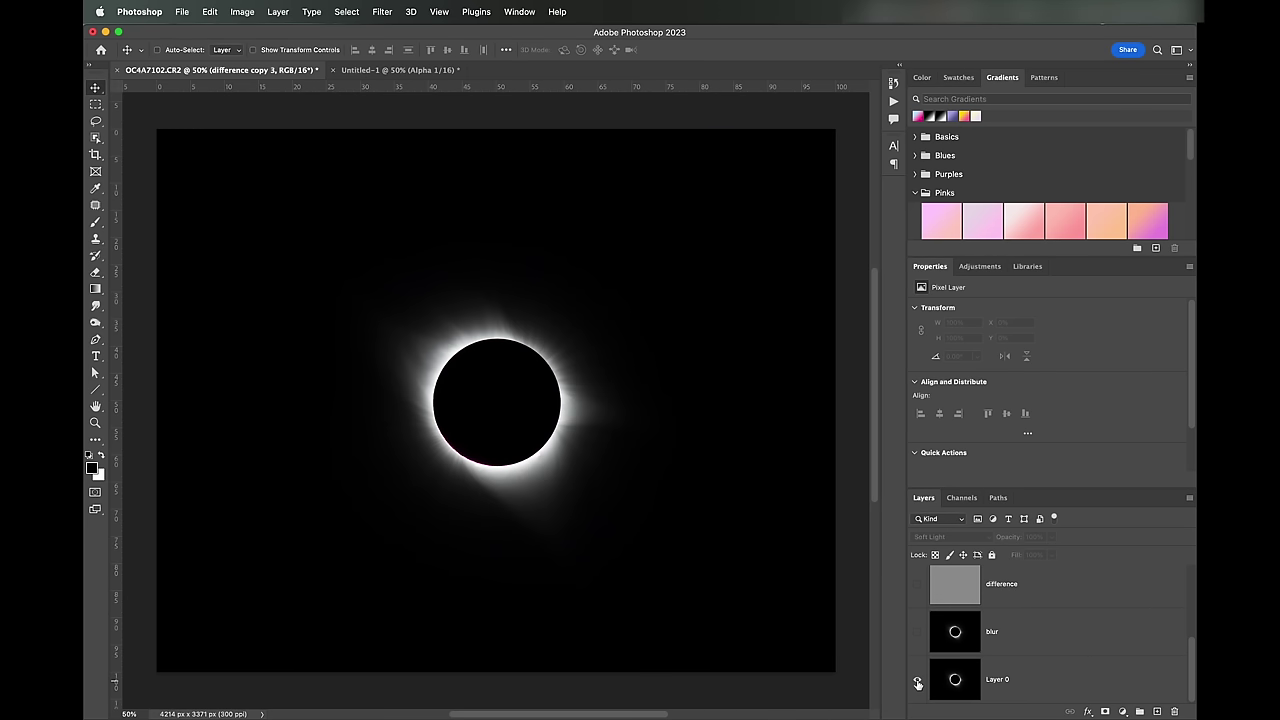
left_click(918, 683, "alt")
left_click(918, 683, "alt")
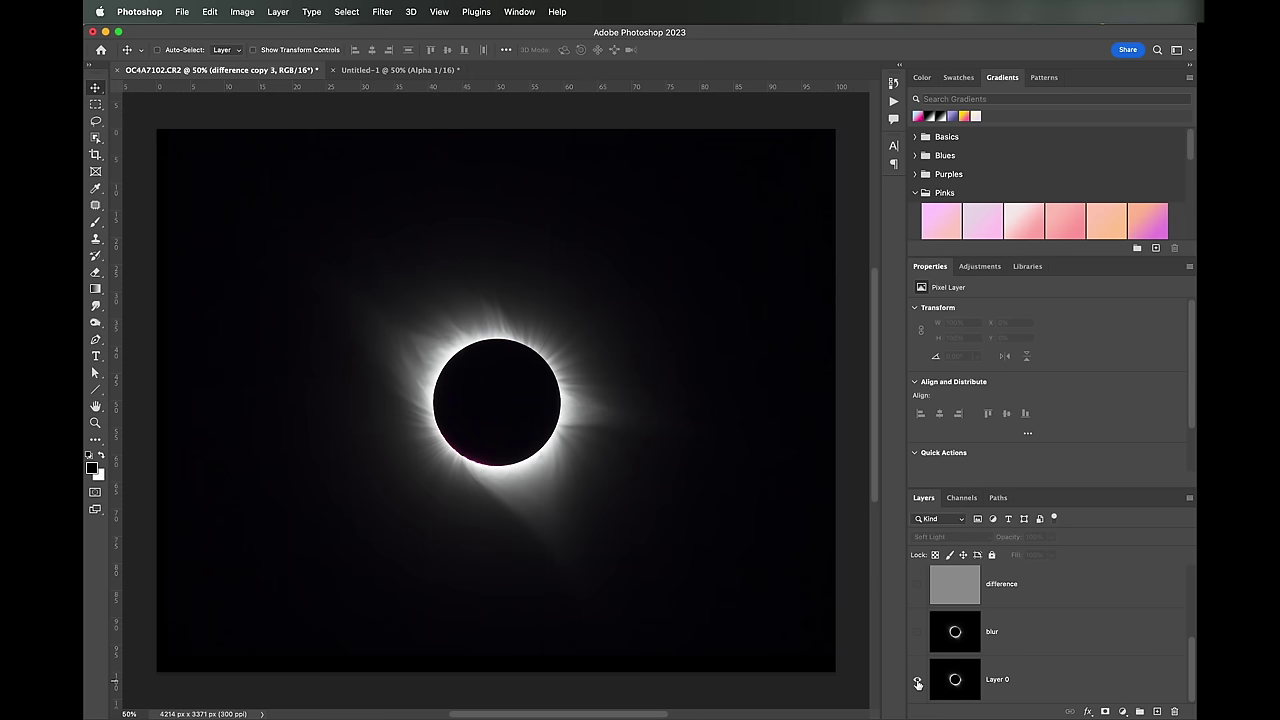
left_click(918, 683, "alt")
left_click(918, 683, "alt")
left_click(918, 683, "alt")
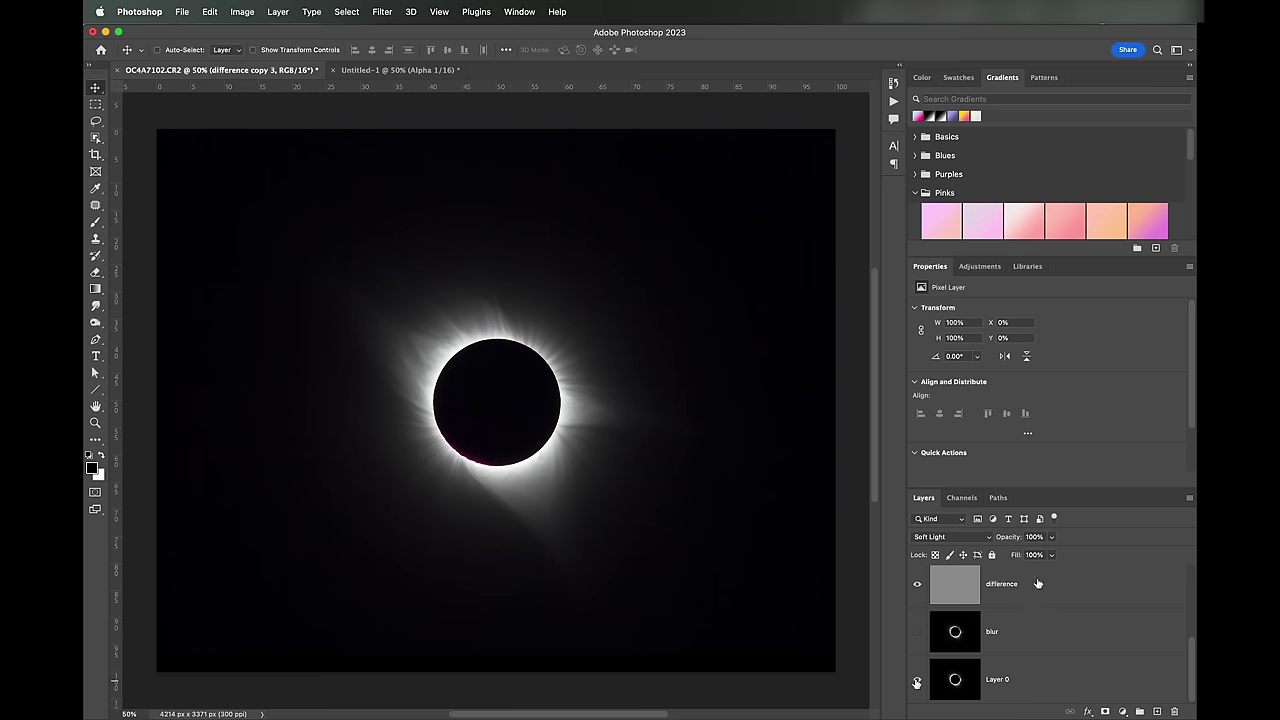
Rename the "difference copy" layer "difference overlay".
scroll(1038, 583, "up", 3)
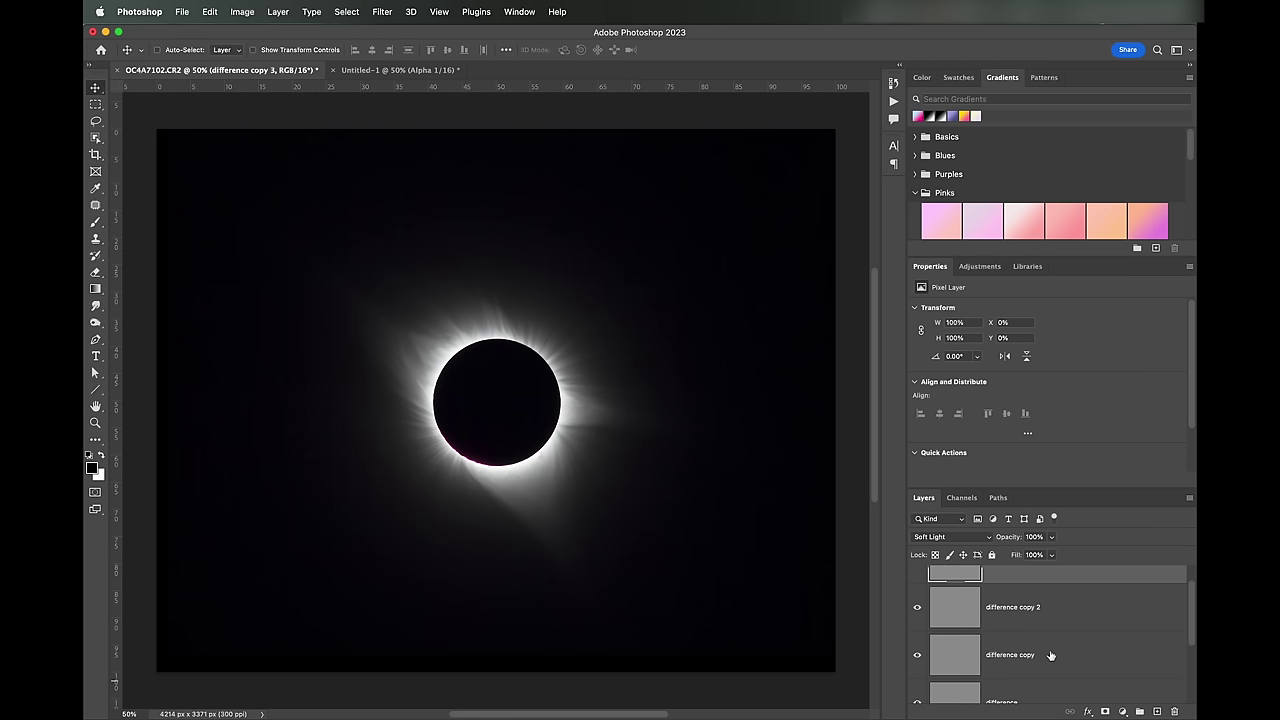
left_click(950, 537)
left_click(953, 540)
scroll(1050, 643, "down", 3)
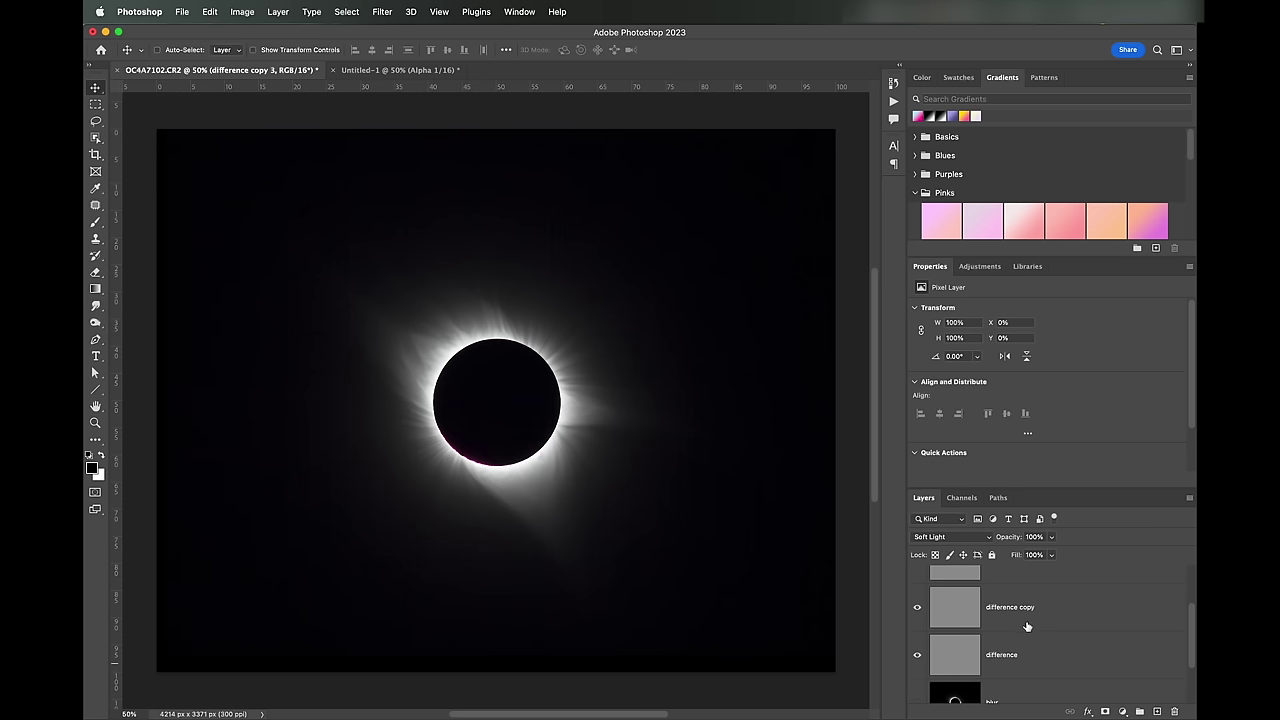
scroll(1025, 626, "up", 2)
left_click(1026, 645)
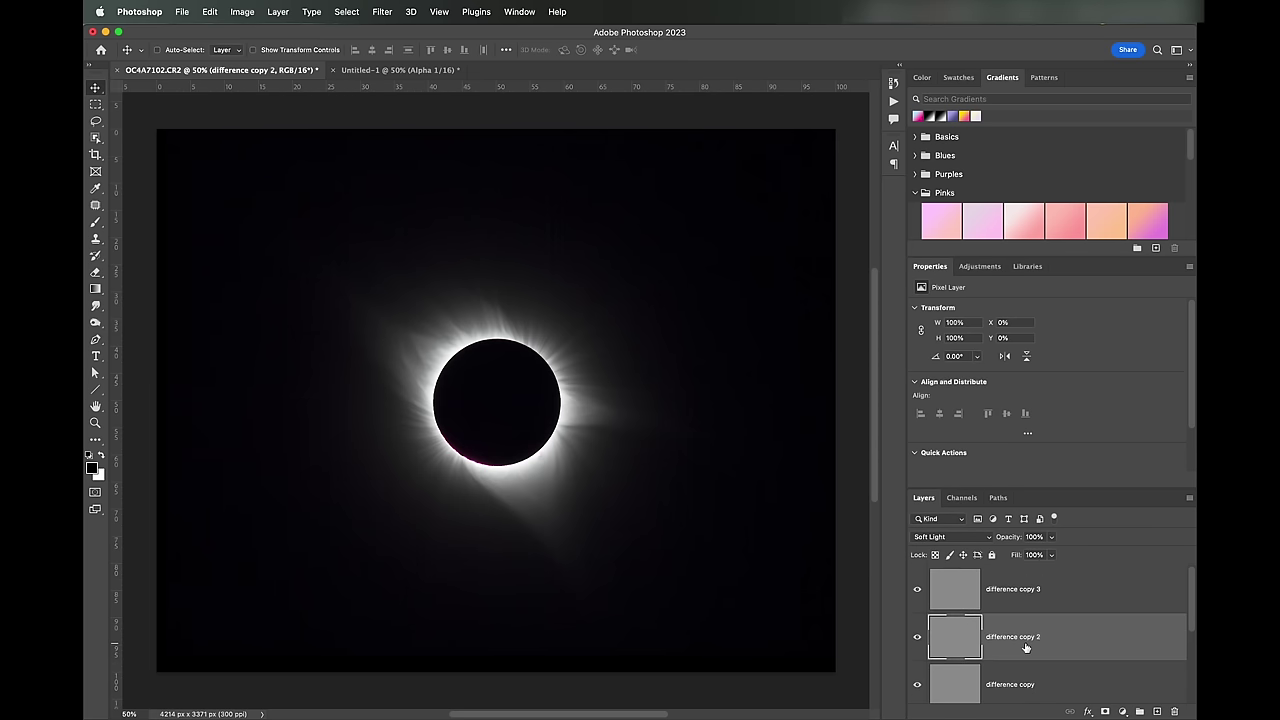
scroll(1026, 655, "down", 2)
left_click(1015, 605)
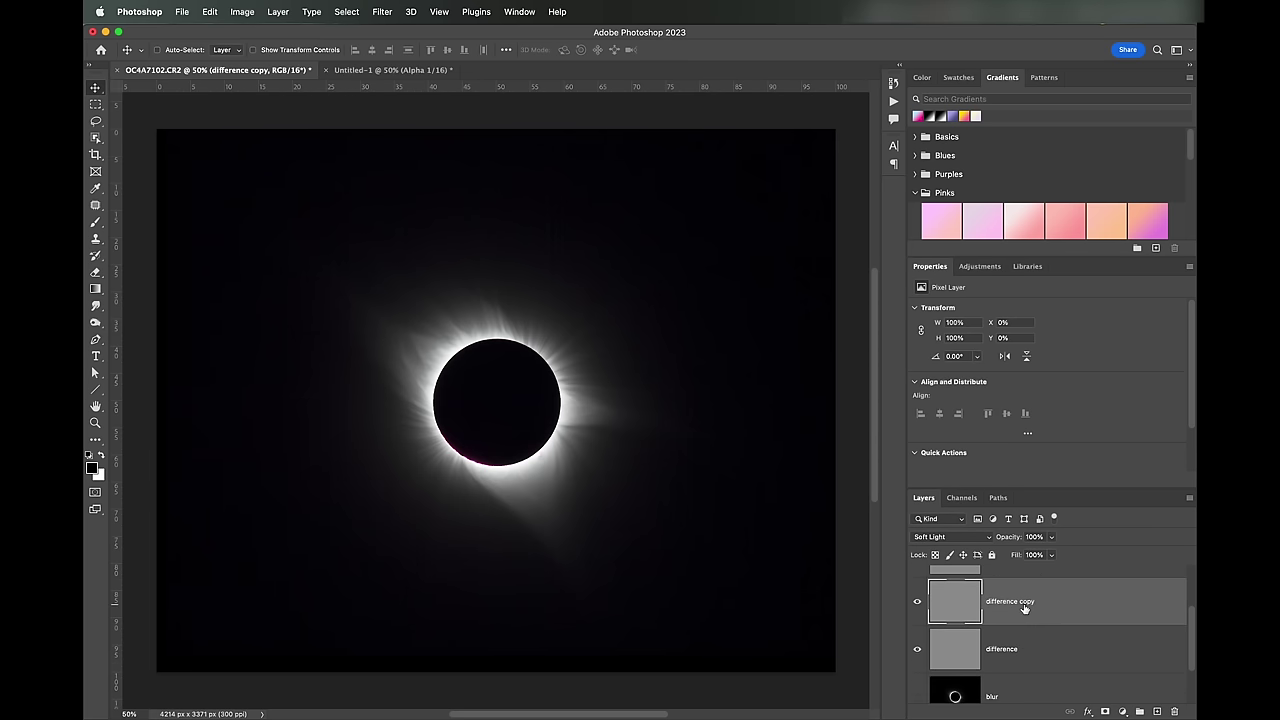
double_click(1027, 602)
type("dif")
key("Return")
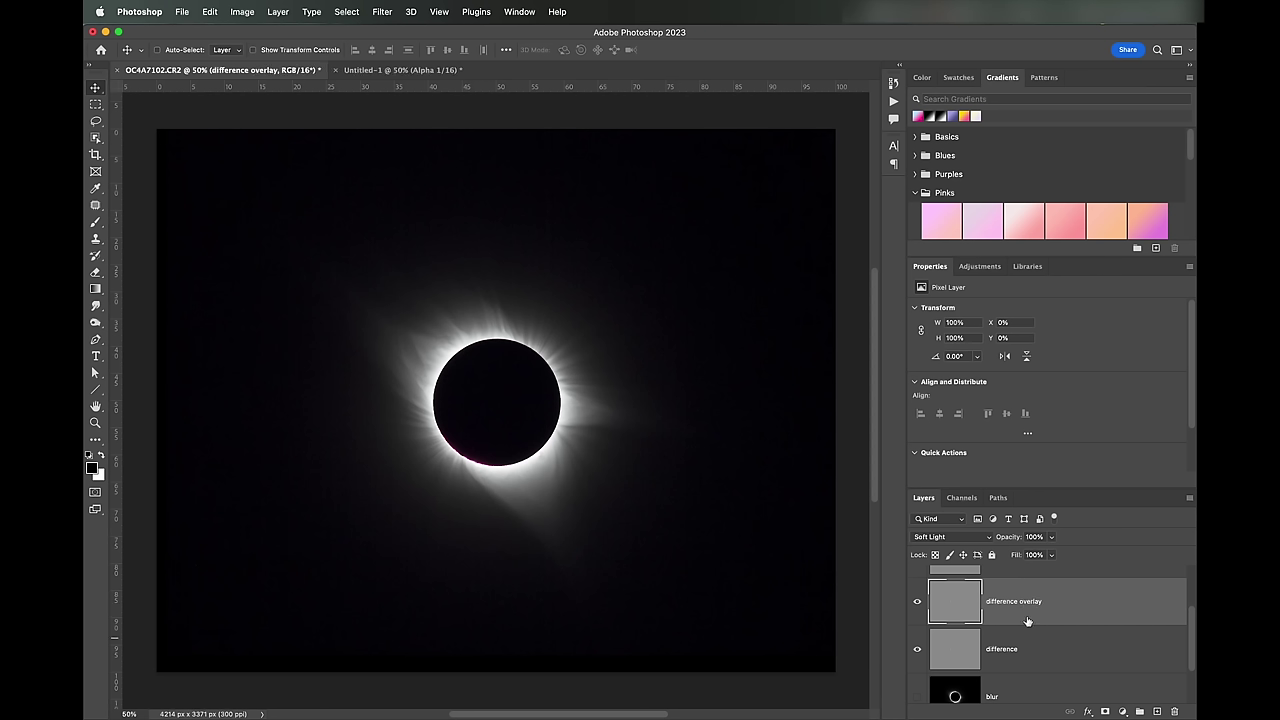
Change the blending mode of the "difference overlay" layer to Overlay.
left_click(978, 537)
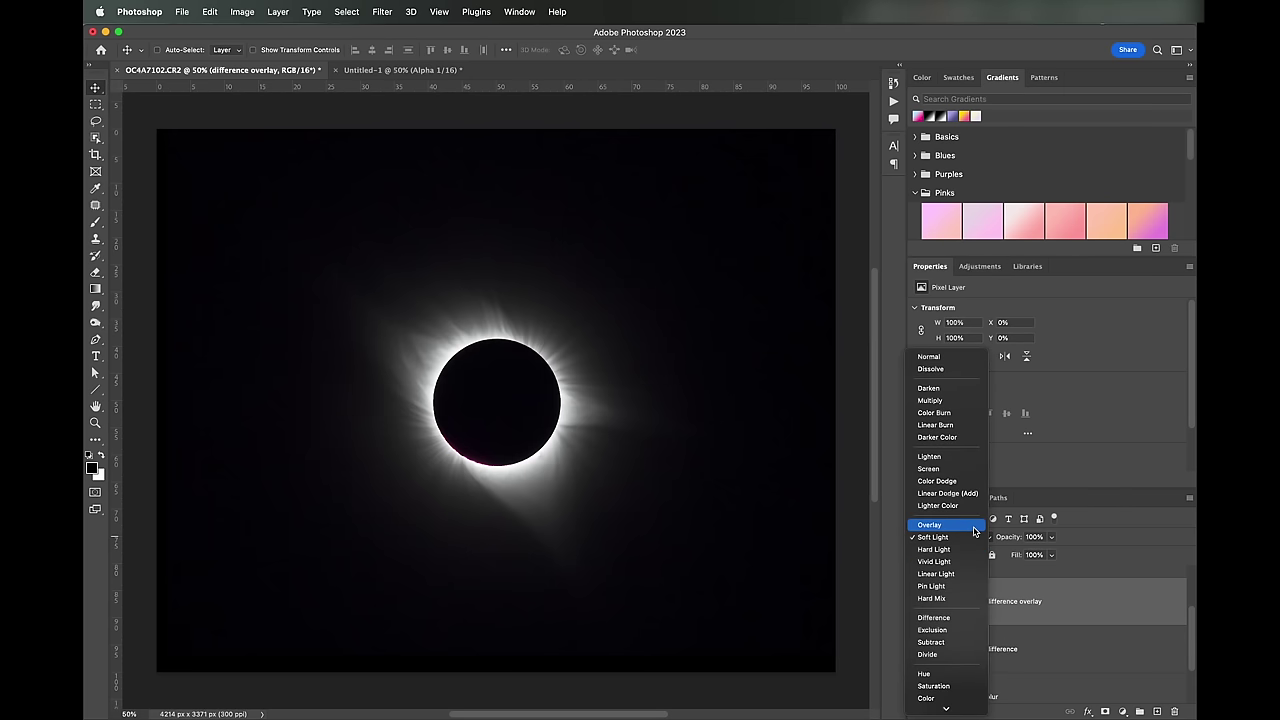
key("Escape")
key("ctrl+j")
key("ctrl+j")
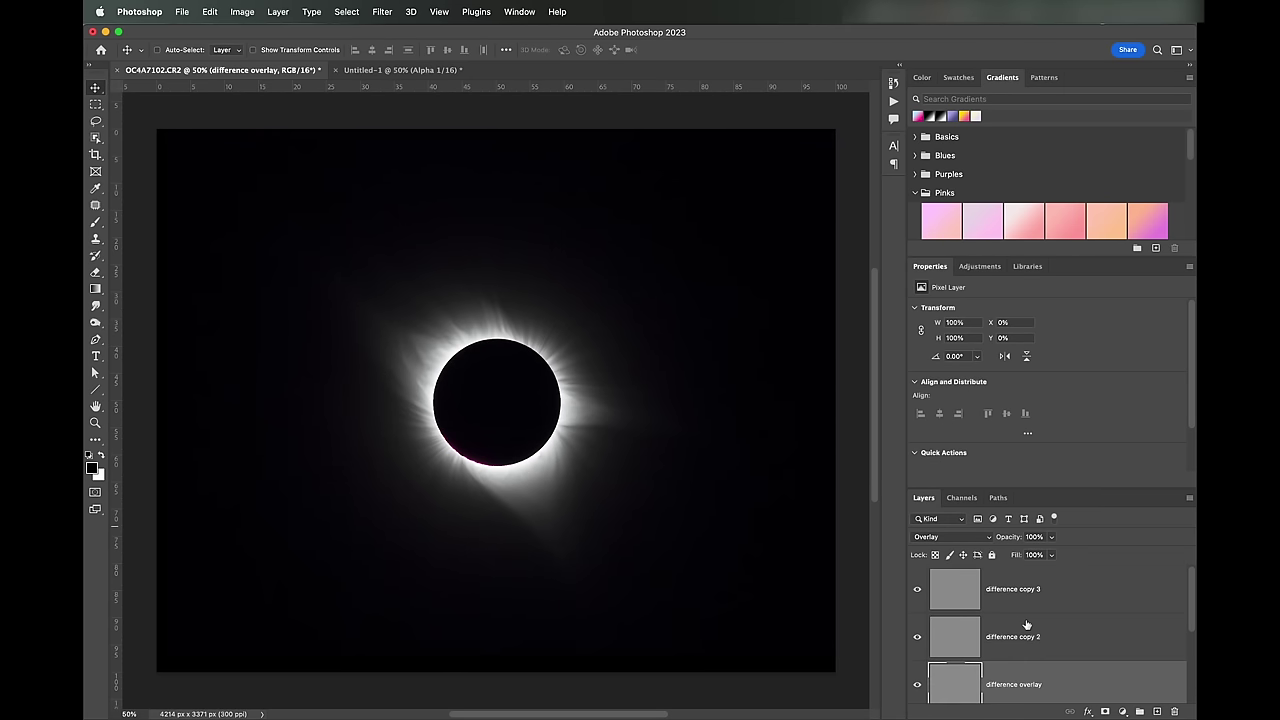
Set the "difference copy 2" layer to Overlay and add a Hue/Saturation adjustment layer above the stack.
left_click(1027, 635)
left_click(978, 537)
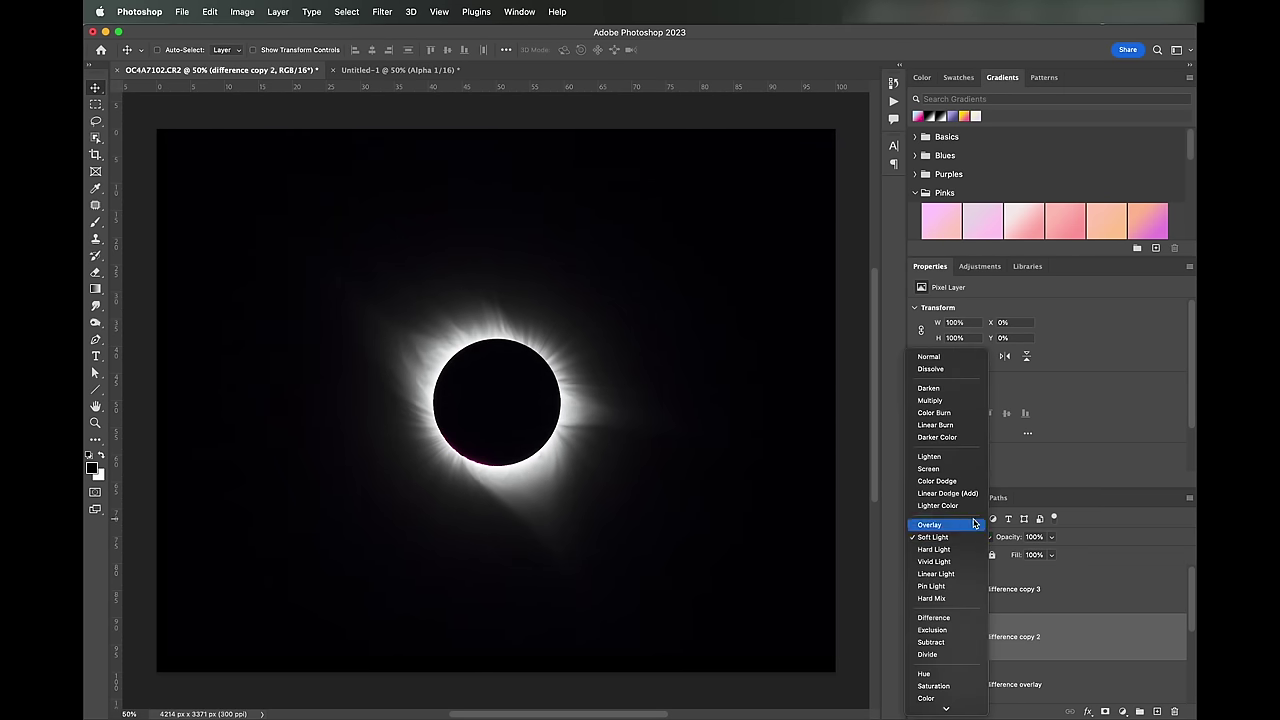
left_click(975, 526)
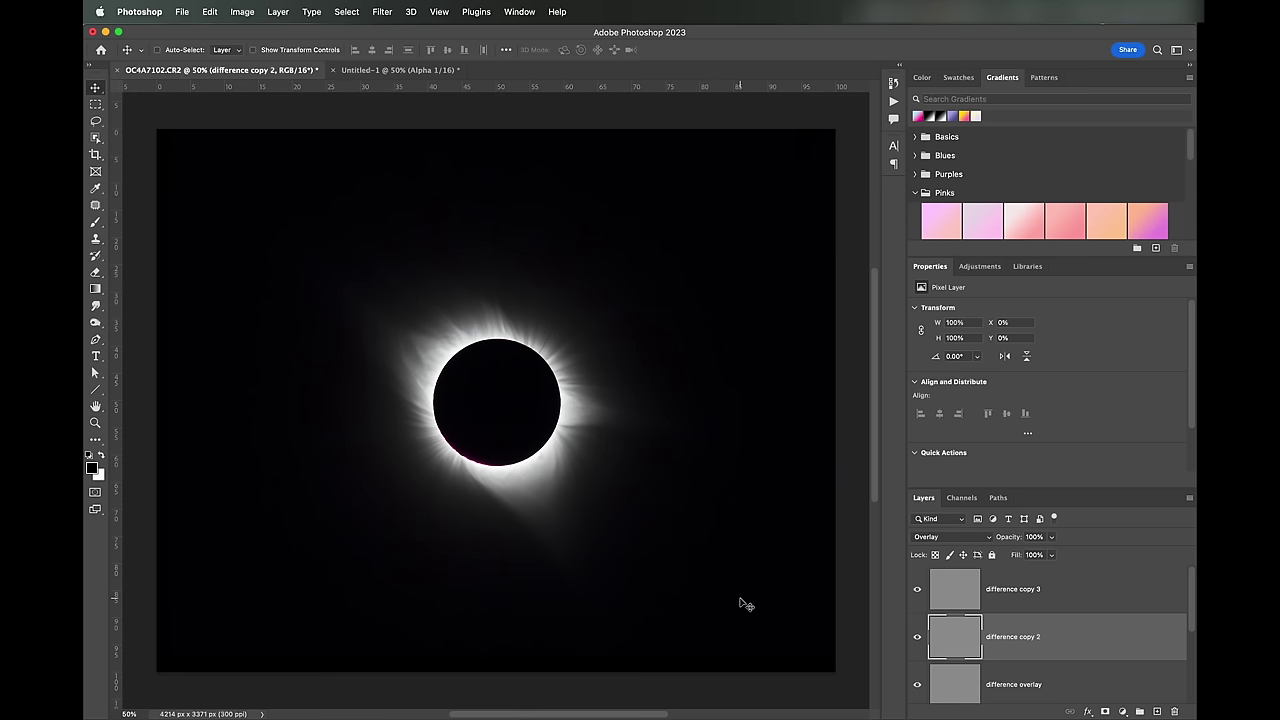
key("super+u")
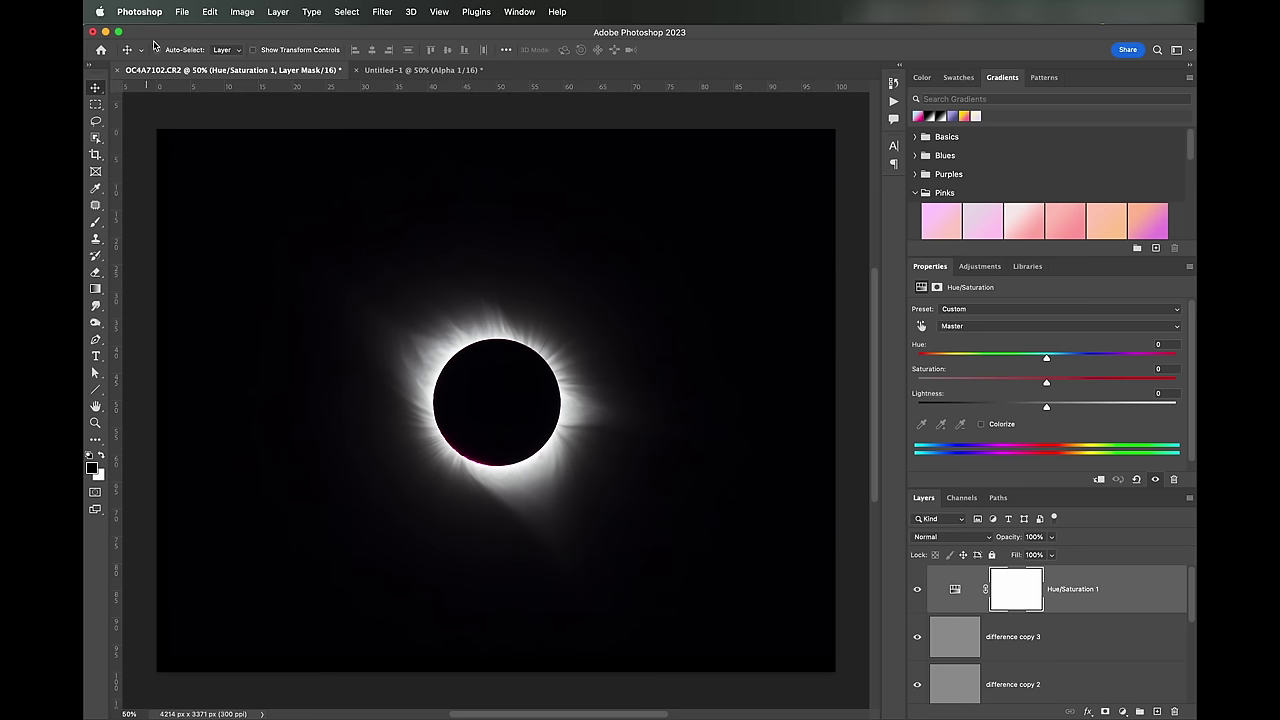
Load OC4A7099.CR2, OC4A7101.CR2, OC4A7102.CR2 and OC4A7103.CR2 from the sequence folder as layers in one document, without automatic alignment.
left_click(180, 12)
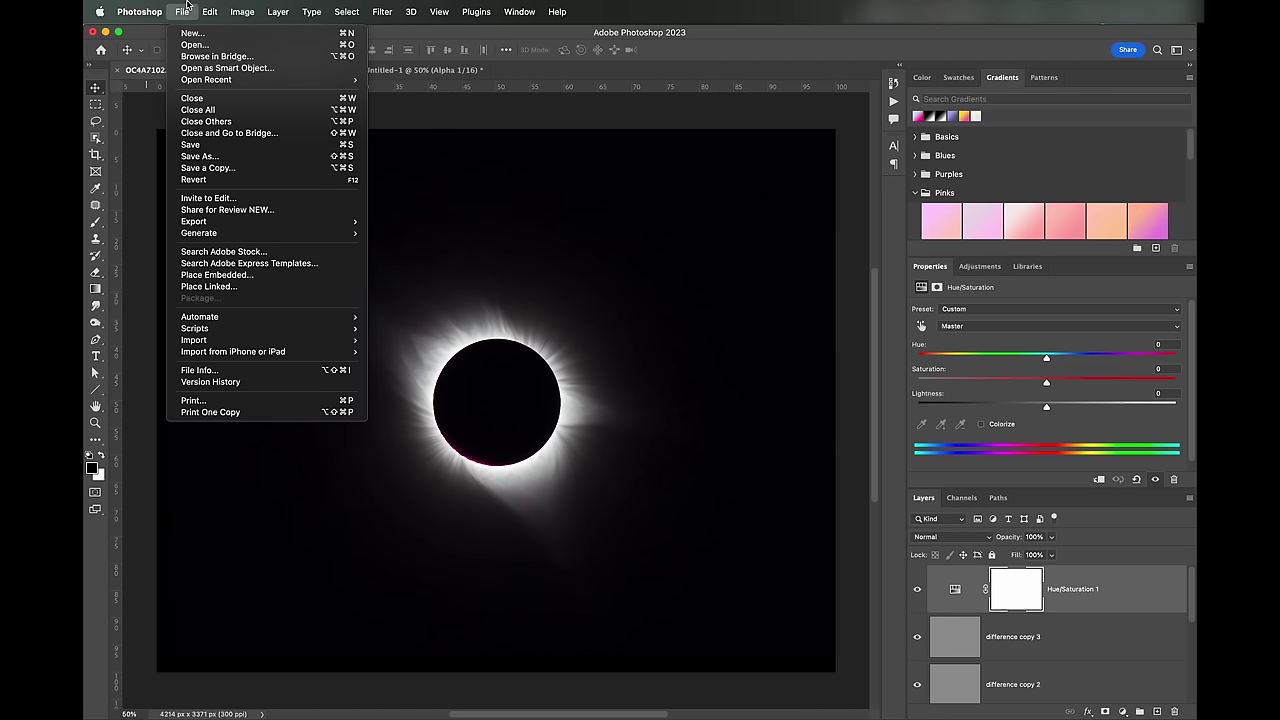
mouse_move(214, 322)
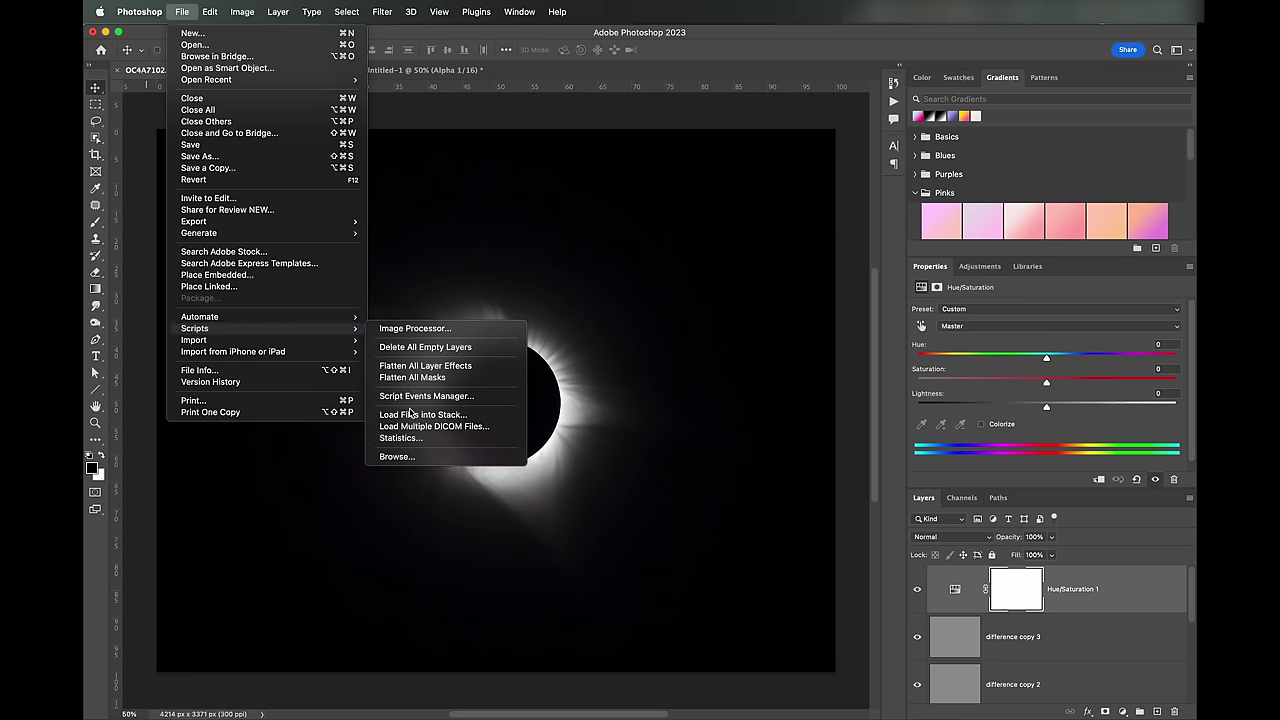
left_click(413, 415)
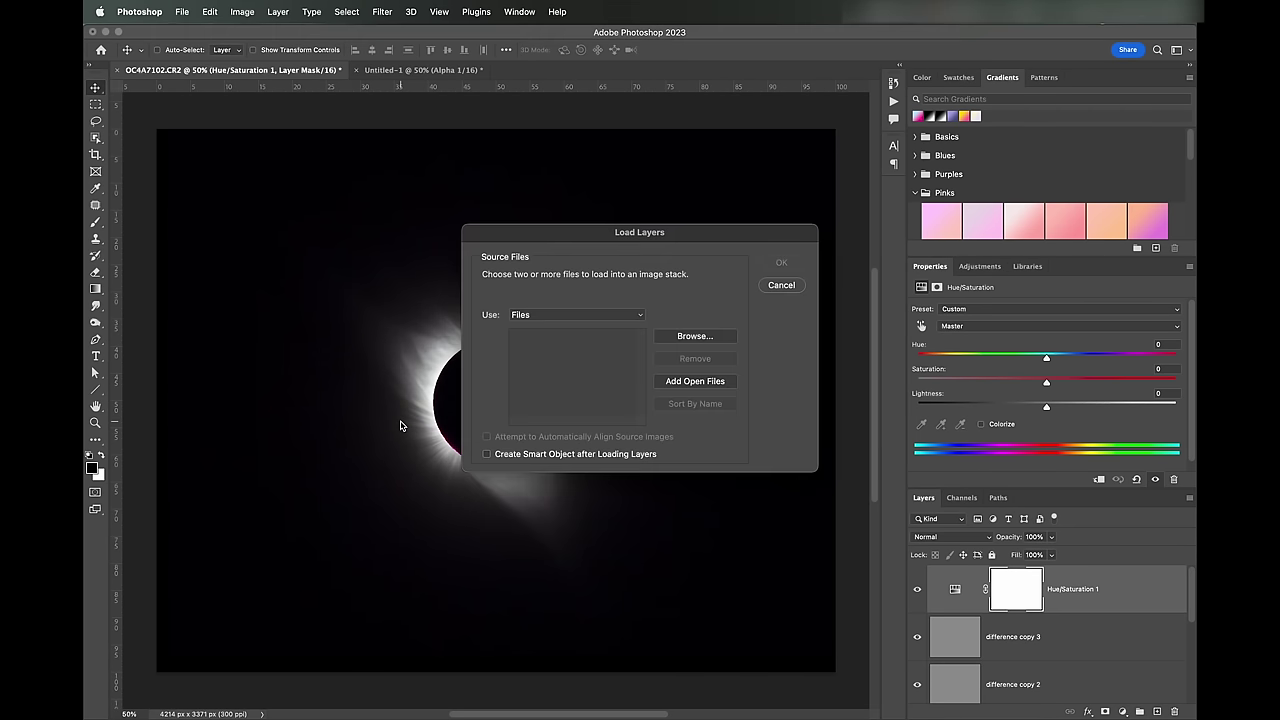
left_click(675, 338)
left_click(402, 180)
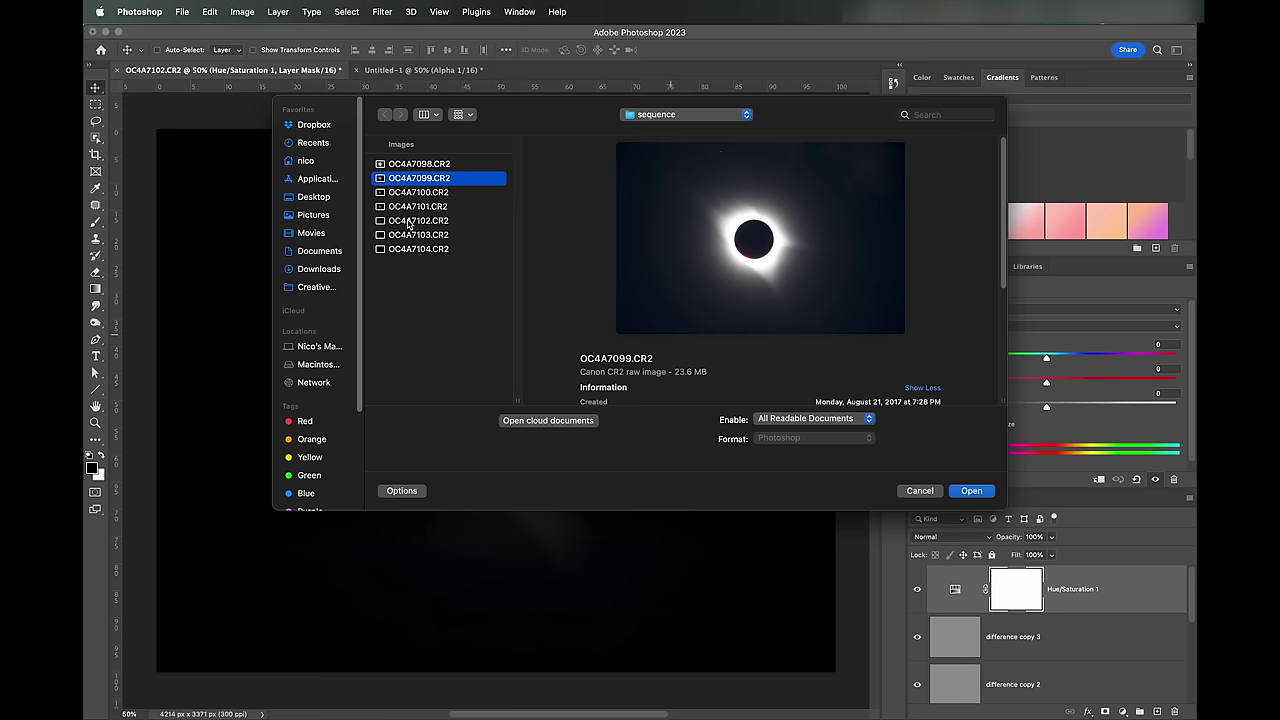
left_click(404, 235, "super")
left_click(410, 221, "super")
left_click(412, 207, "super")
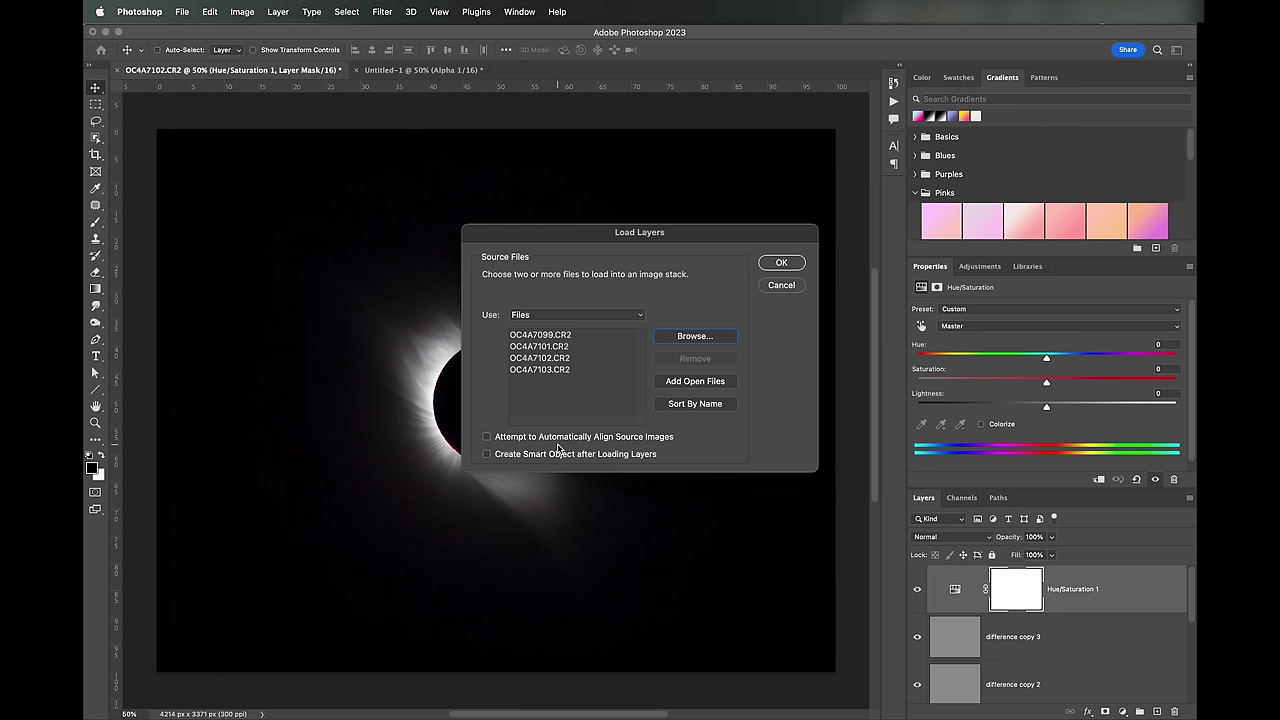
key("Return")
left_click(777, 264)
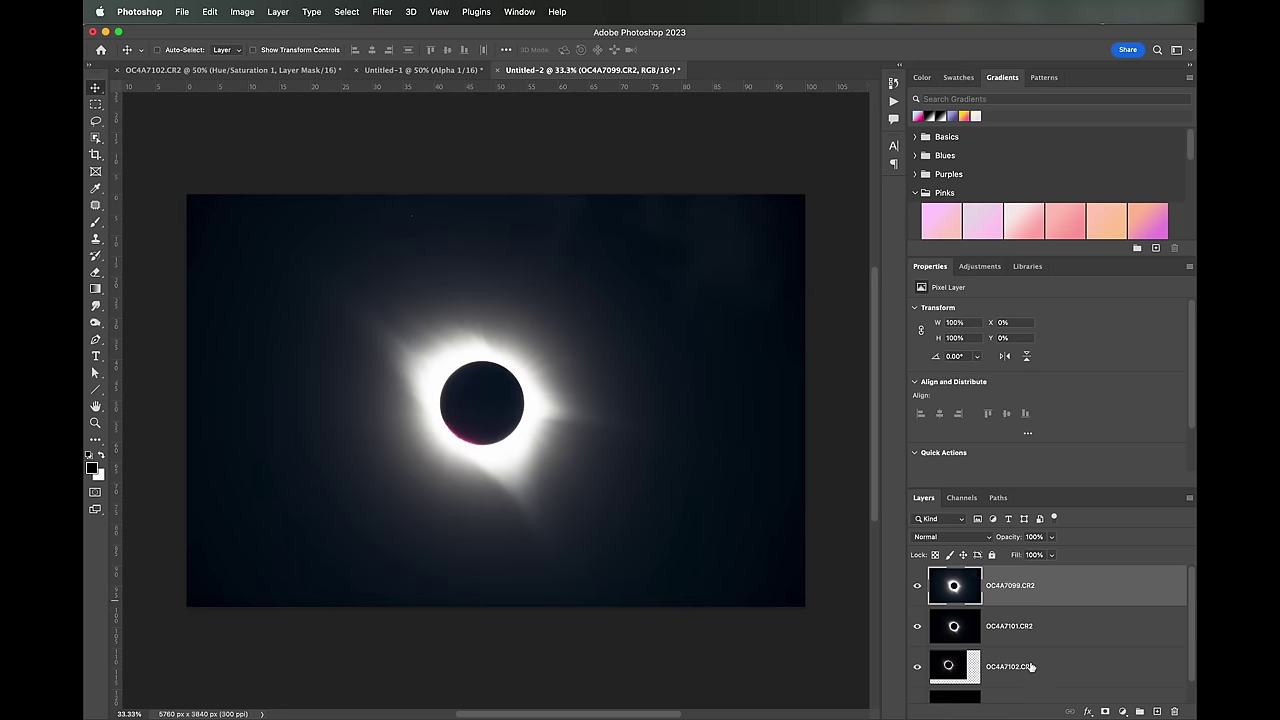
Reorder the layers from top to bottom as OC4A7103, OC4A7102, OC4A7101 and OC4A7099.
left_click_drag(1190, 591, 1189, 642)
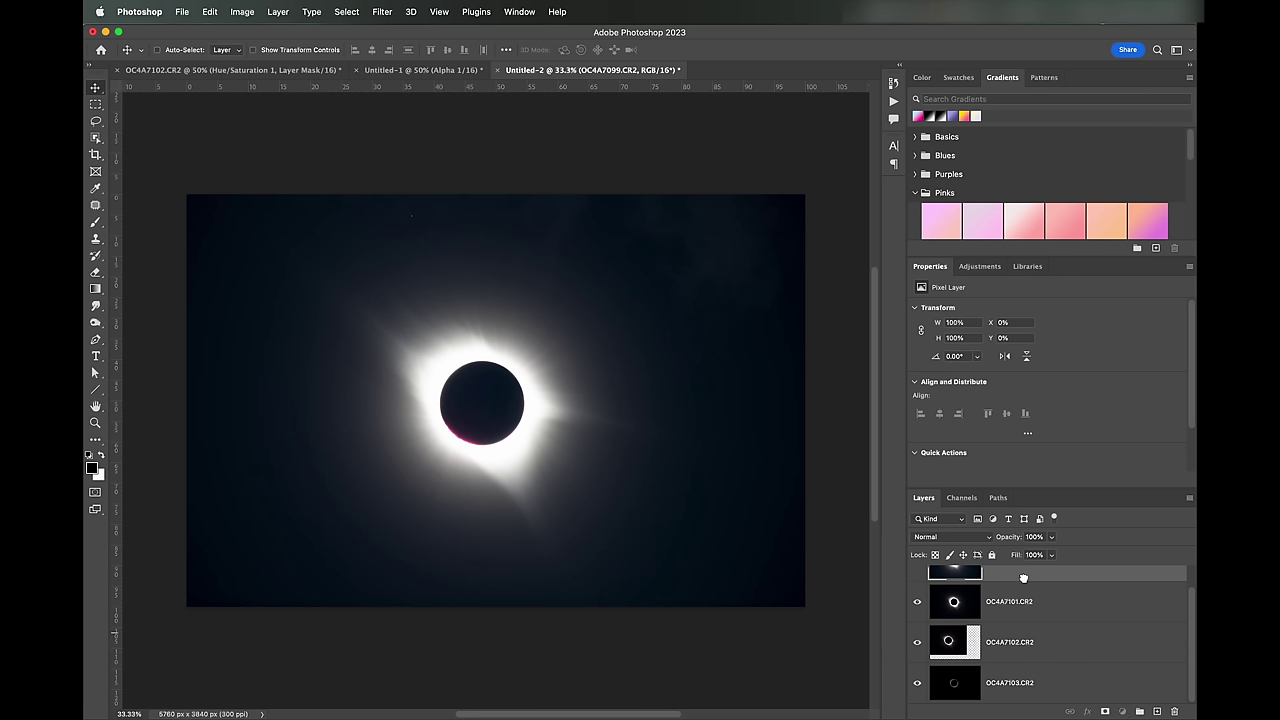
left_click_drag(1023, 578, 1003, 690)
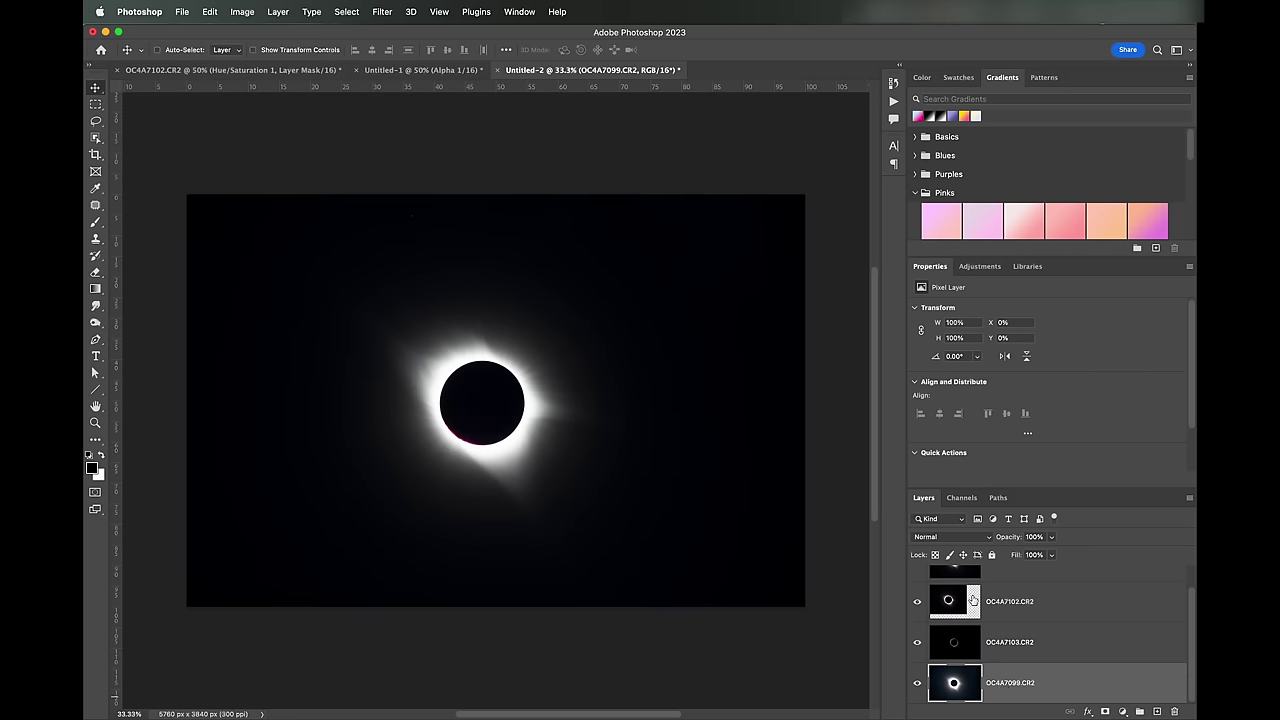
left_click_drag(1028, 572, 1074, 657)
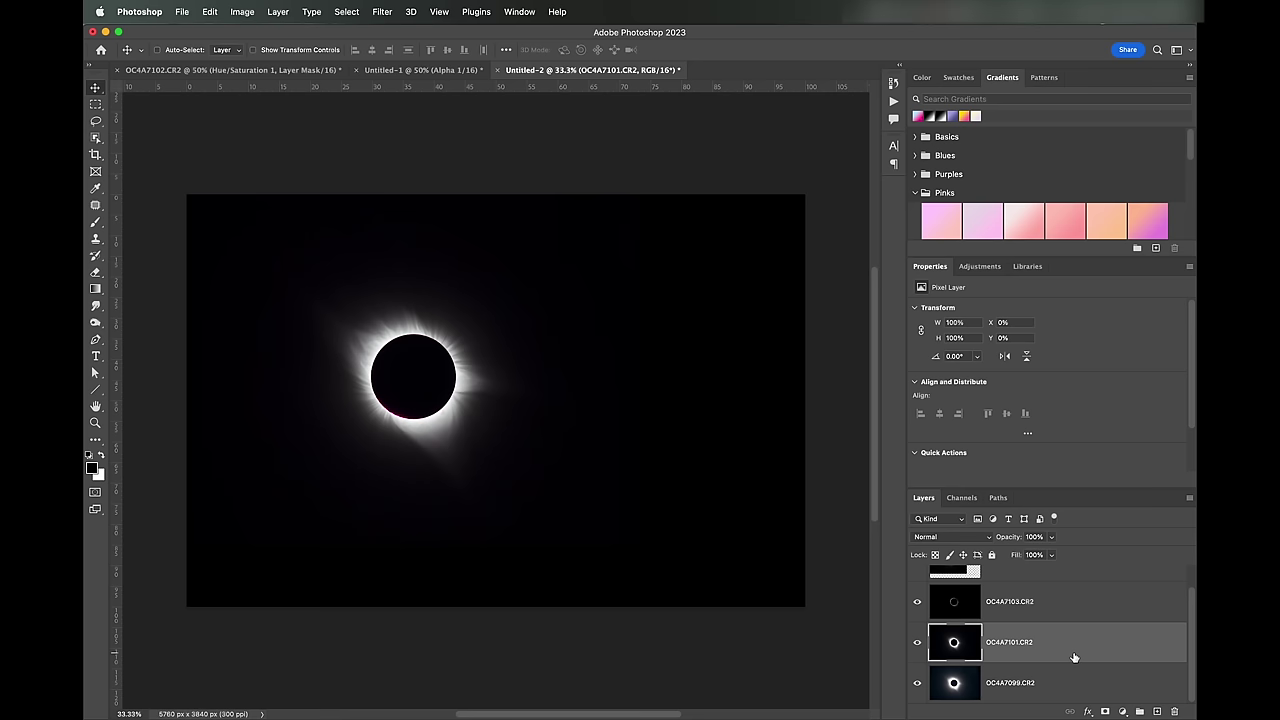
left_click_drag(1053, 584, 1058, 620)
scroll(1185, 636, "up", 1)
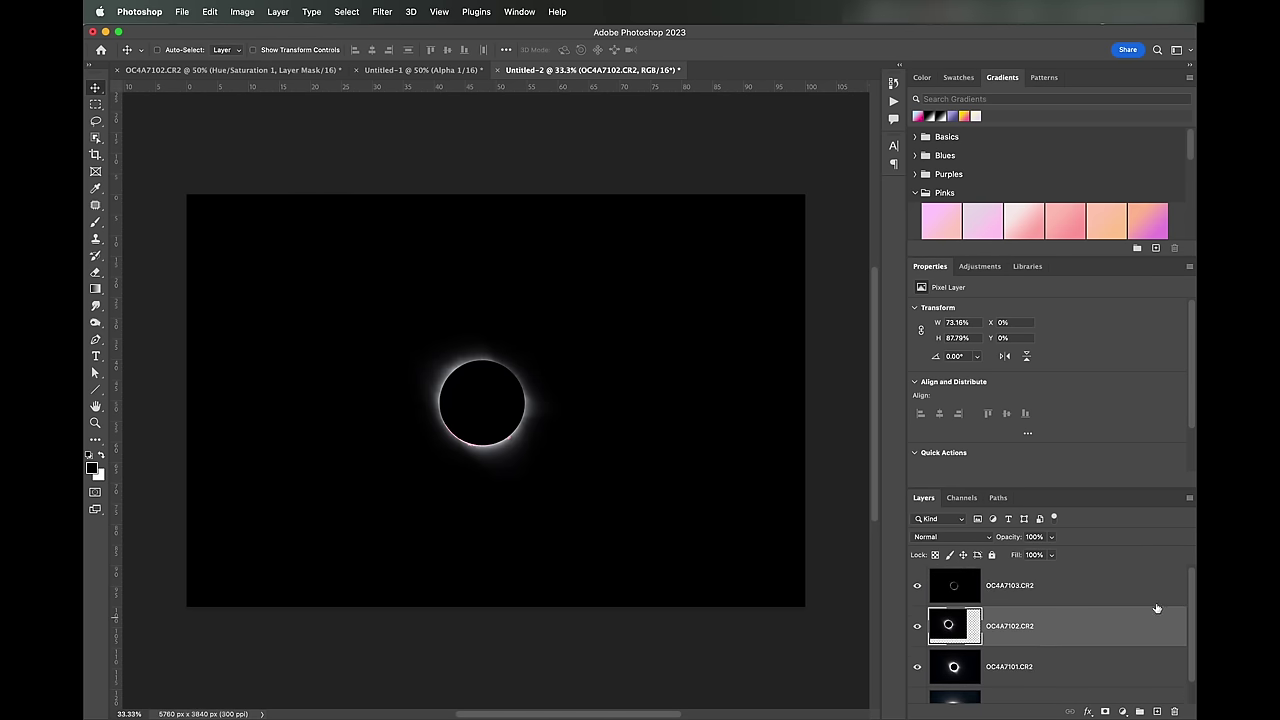
Hide the OC4A7103.CR2 and OC4A7102.CR2 layers.
left_click(918, 586)
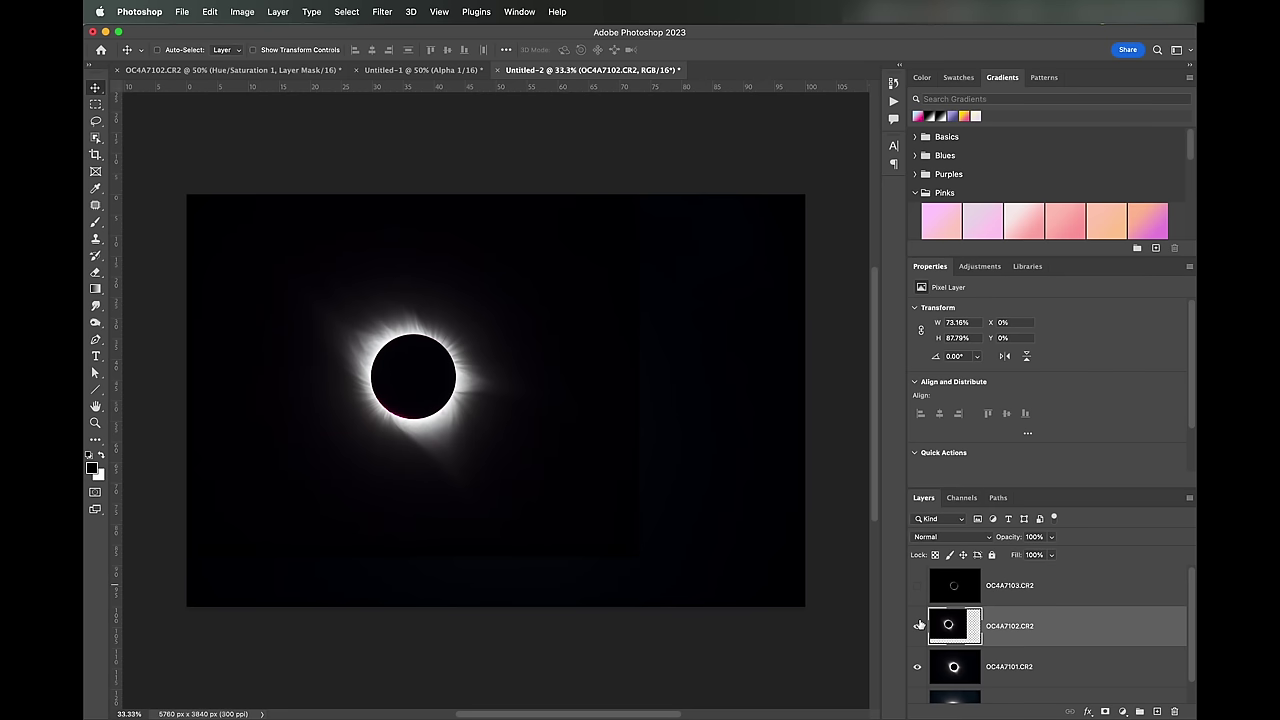
left_click(918, 630)
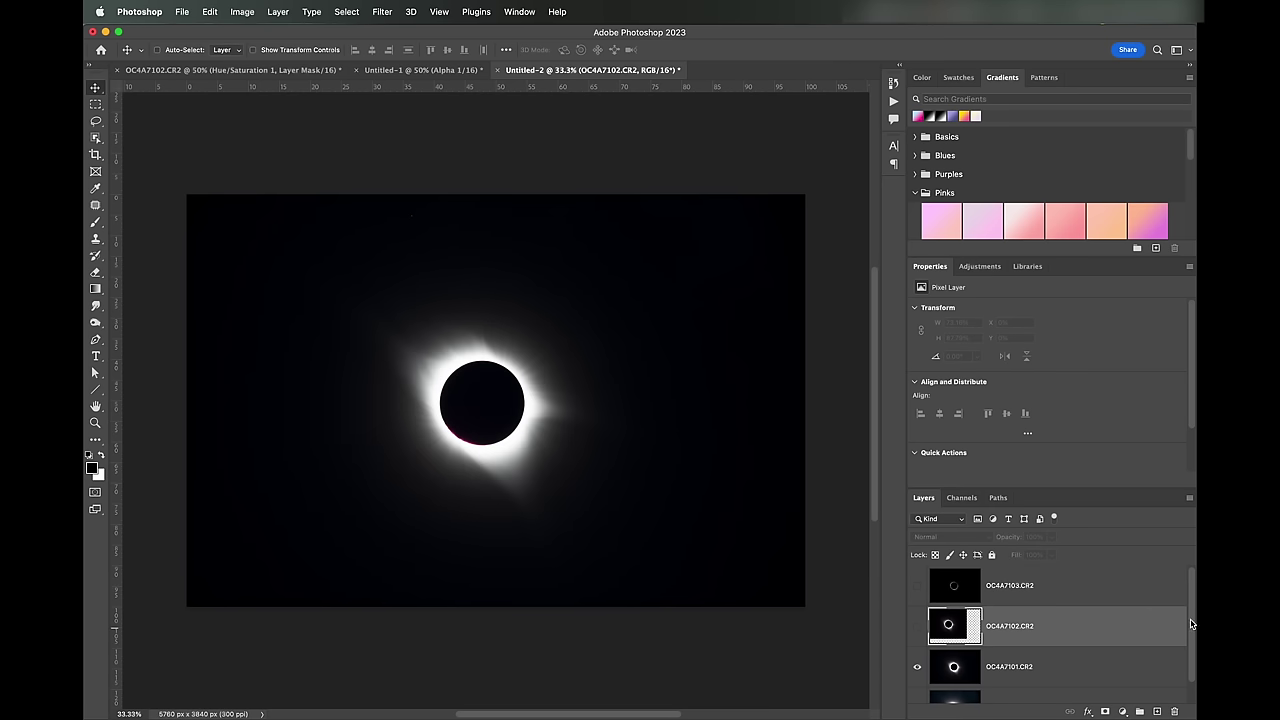
Hide the OC4A7101.CR2 layer, select OC4A7099.CR2, and cross a vertical and a horizontal guide at the canvas centre.
scroll(1192, 630, "down", 1)
left_click(917, 642)
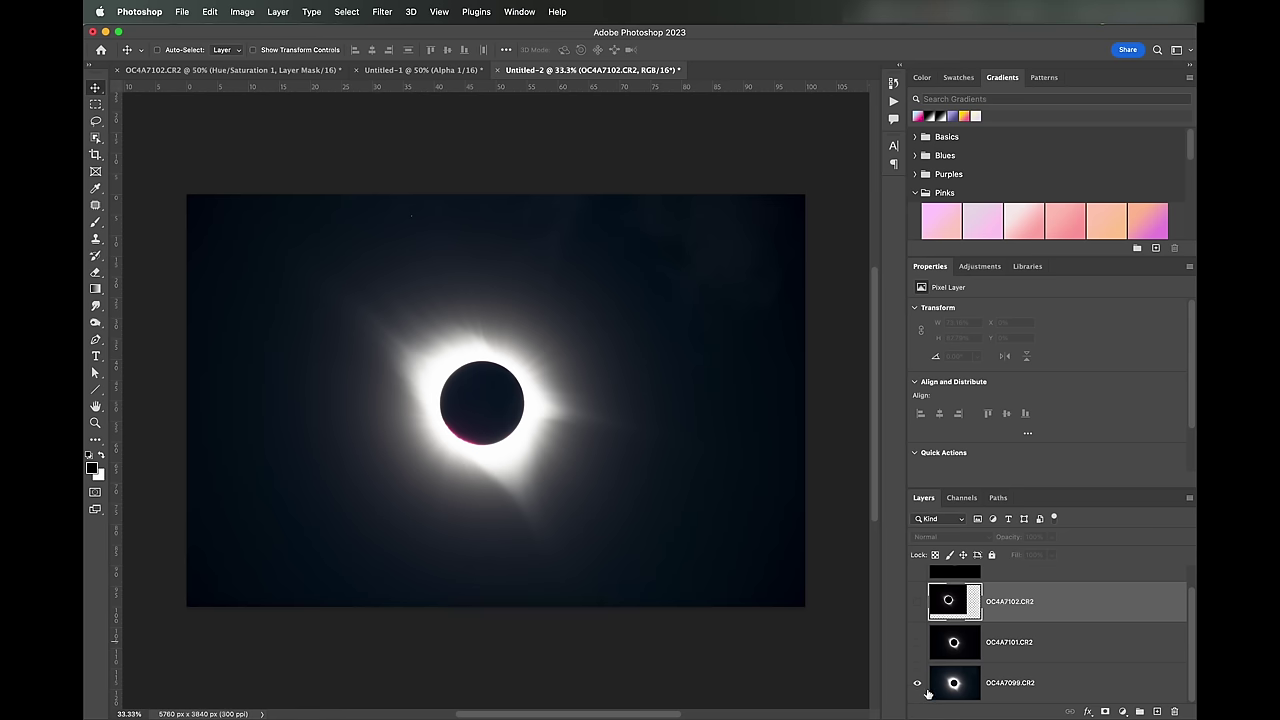
left_click(1034, 671)
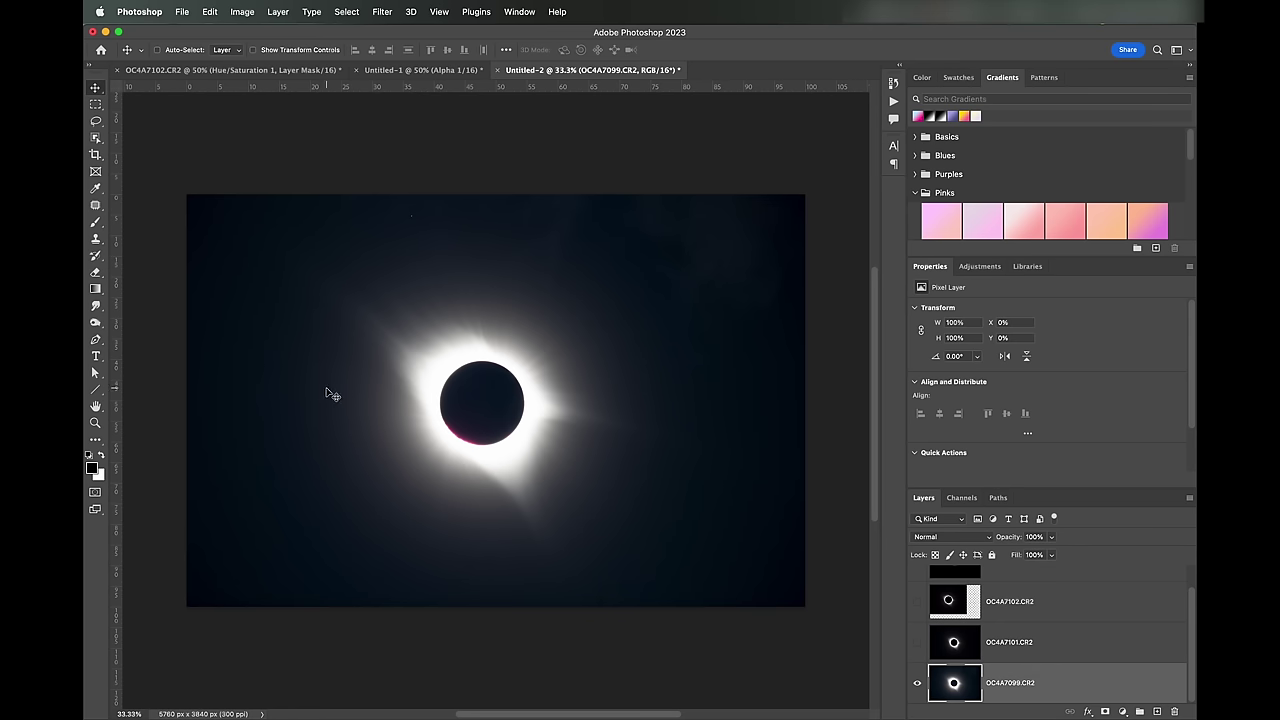
left_click_drag(113, 415, 491, 392)
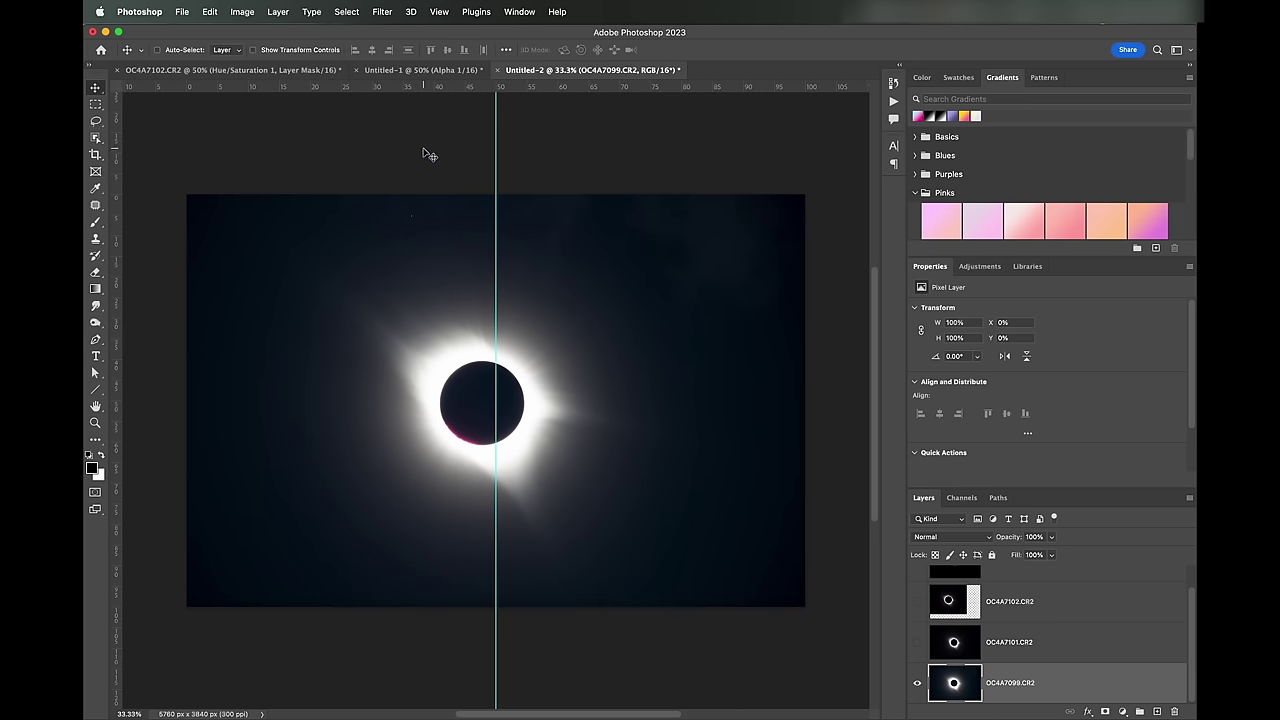
left_click_drag(472, 90, 487, 399)
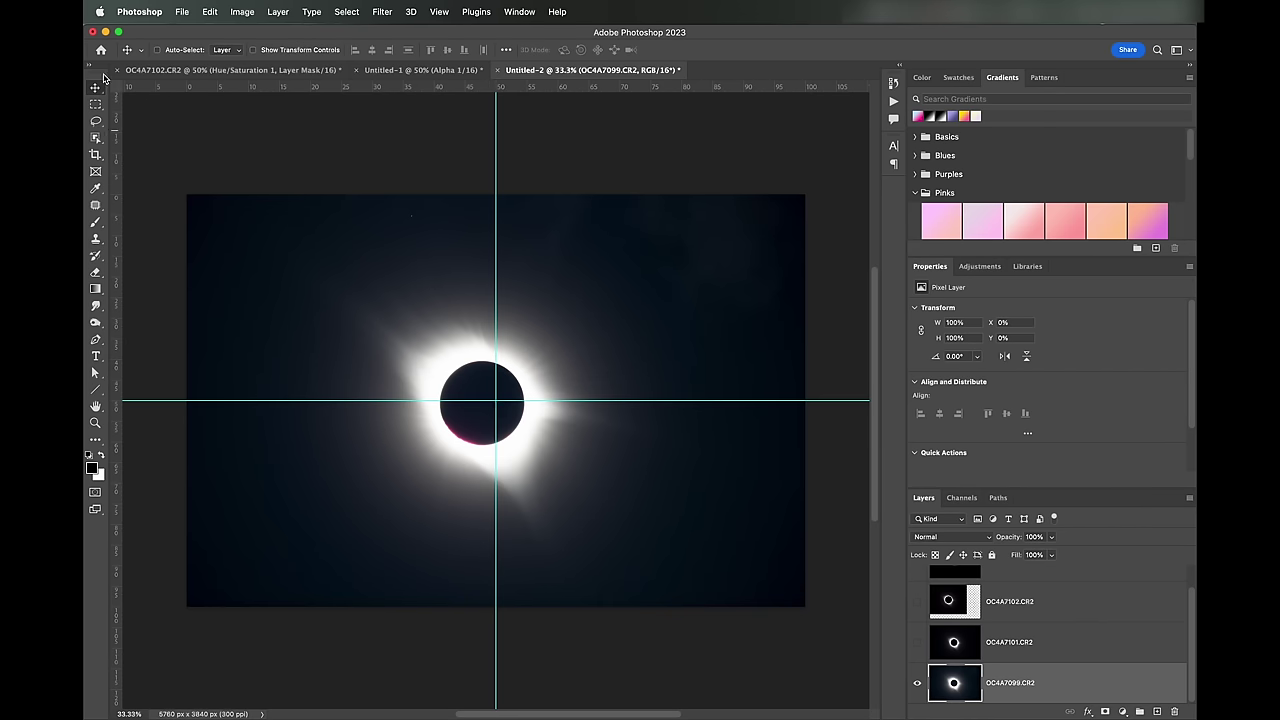
Shift the OC4A7099.CR2 layer right to about X 2.2% so the moon's disc is centred on the vertical guide.
mouse_move(481, 391)
left_mouse_down()
mouse_move(496, 386)
mouse_move(485, 388)
left_mouse_up()
key("Right")
key("Right")
key("Right")
key("Right")
key("Right")
key("Right")
key("Right")
key("Right")
key("Right")
key("Right")
key("Right")
key("Right")
key("Right")
key("Right")
key("Right")
key("Right")
key("Right")
key("Right")
key("Right")
key("Right")
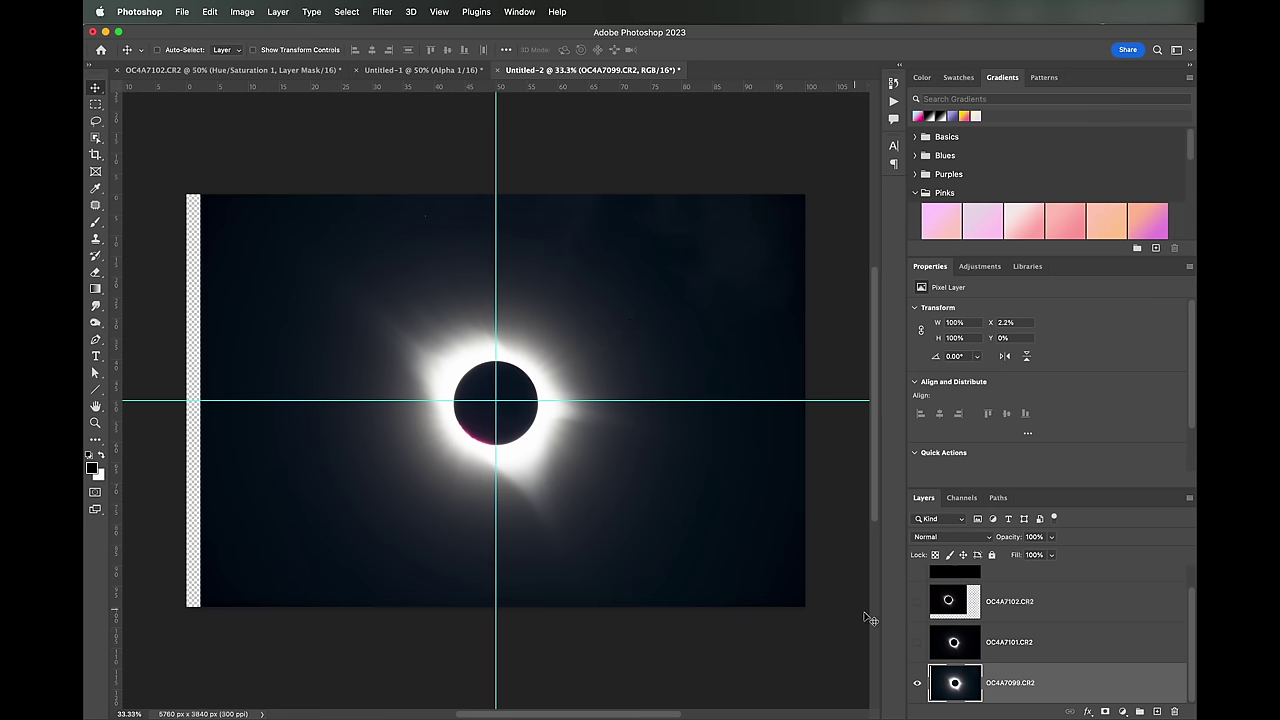
Show all layers and set the OC4A7103.CR2, OC4A7102.CR2 and OC4A7101.CR2 layers to Difference blending.
left_click(917, 601)
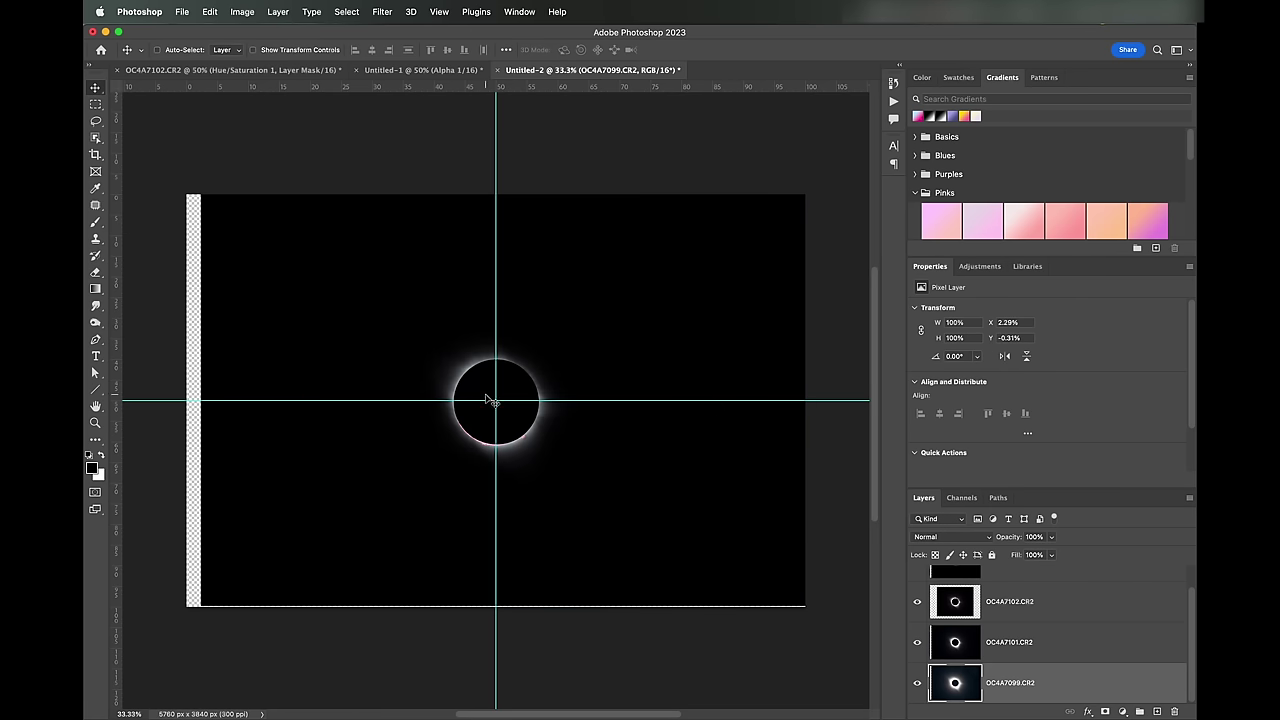
left_click(1090, 648)
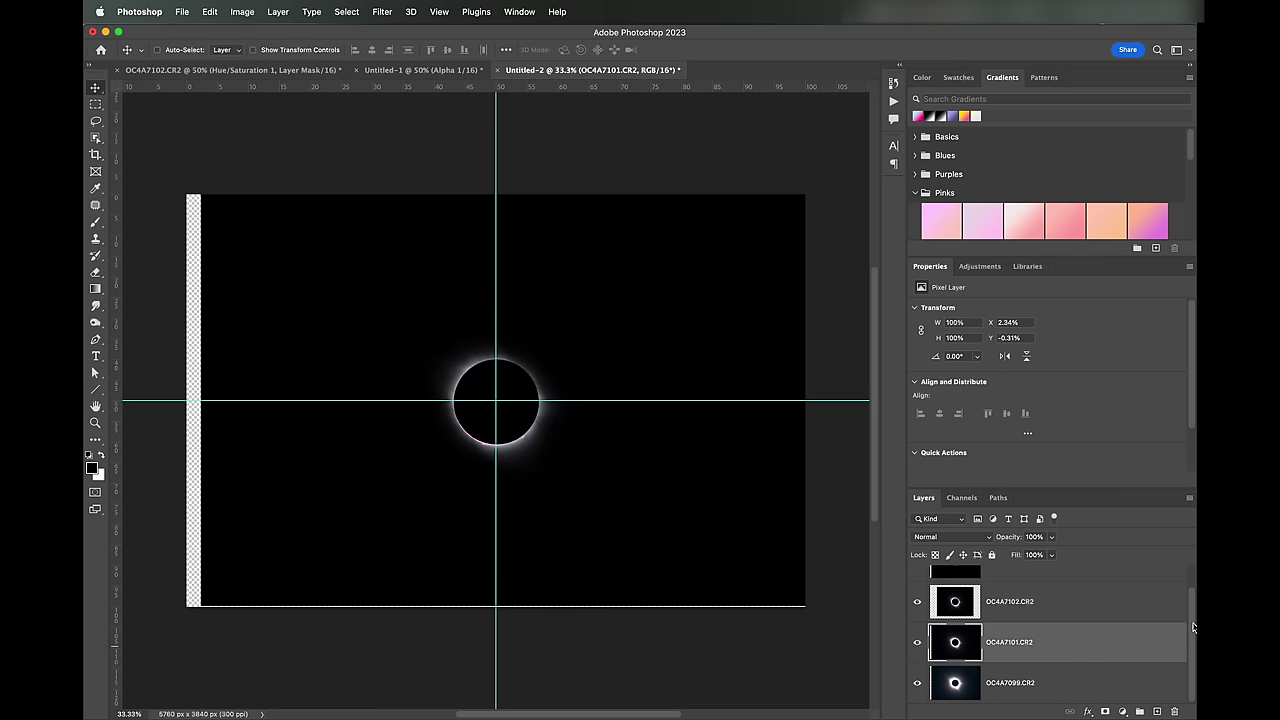
scroll(1191, 614, "up", 1)
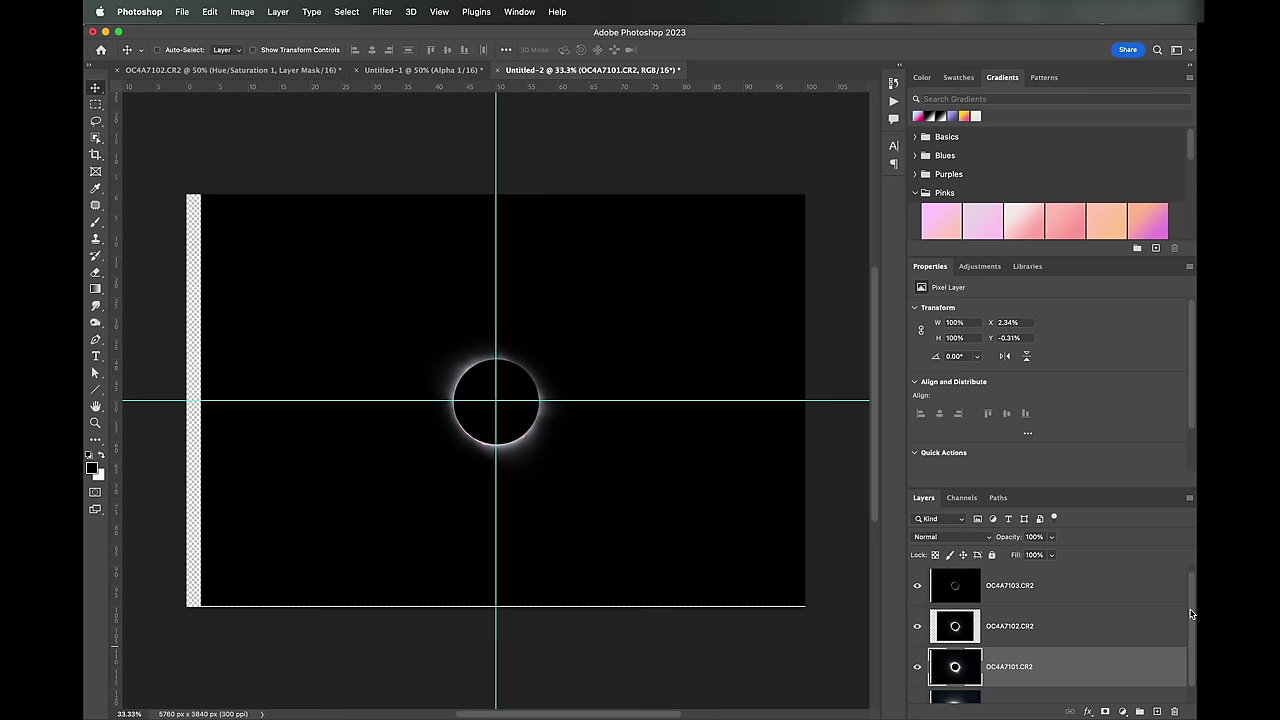
left_click(1053, 598, "shift")
left_click(1073, 670)
left_click(1066, 590, "shift")
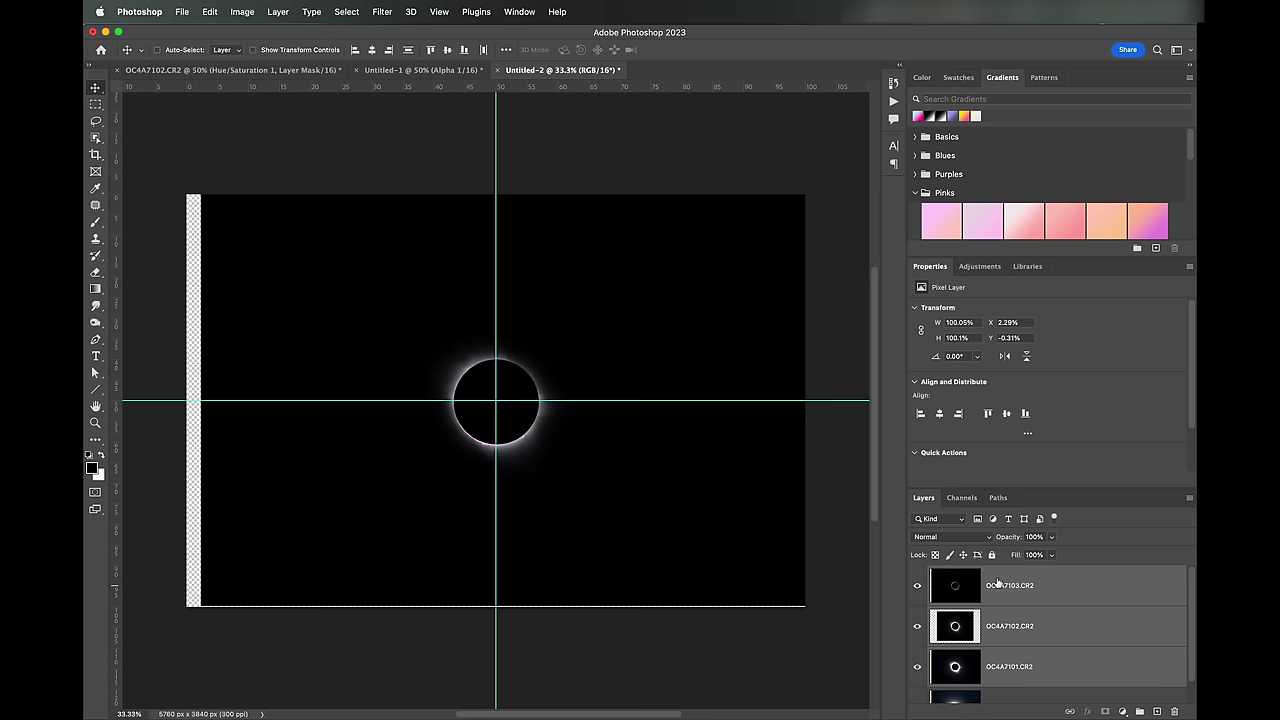
left_click(1190, 600)
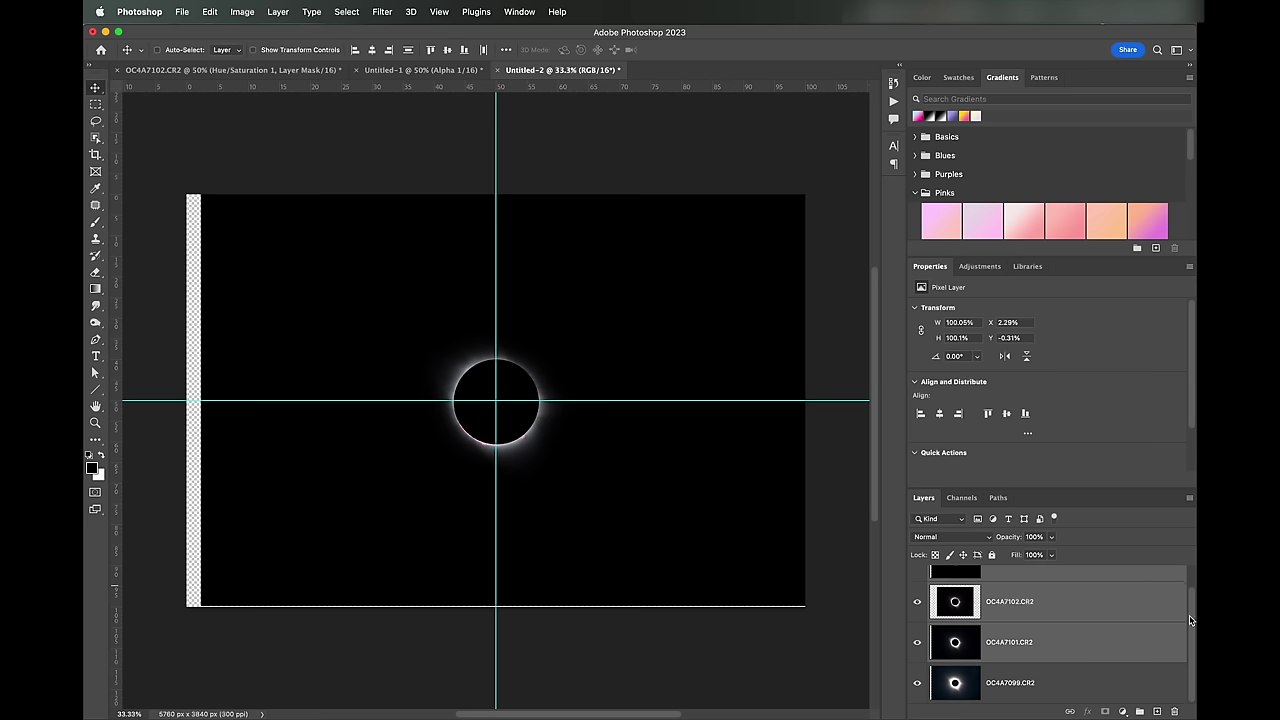
left_click(1190, 655, "shift")
left_click(942, 537)
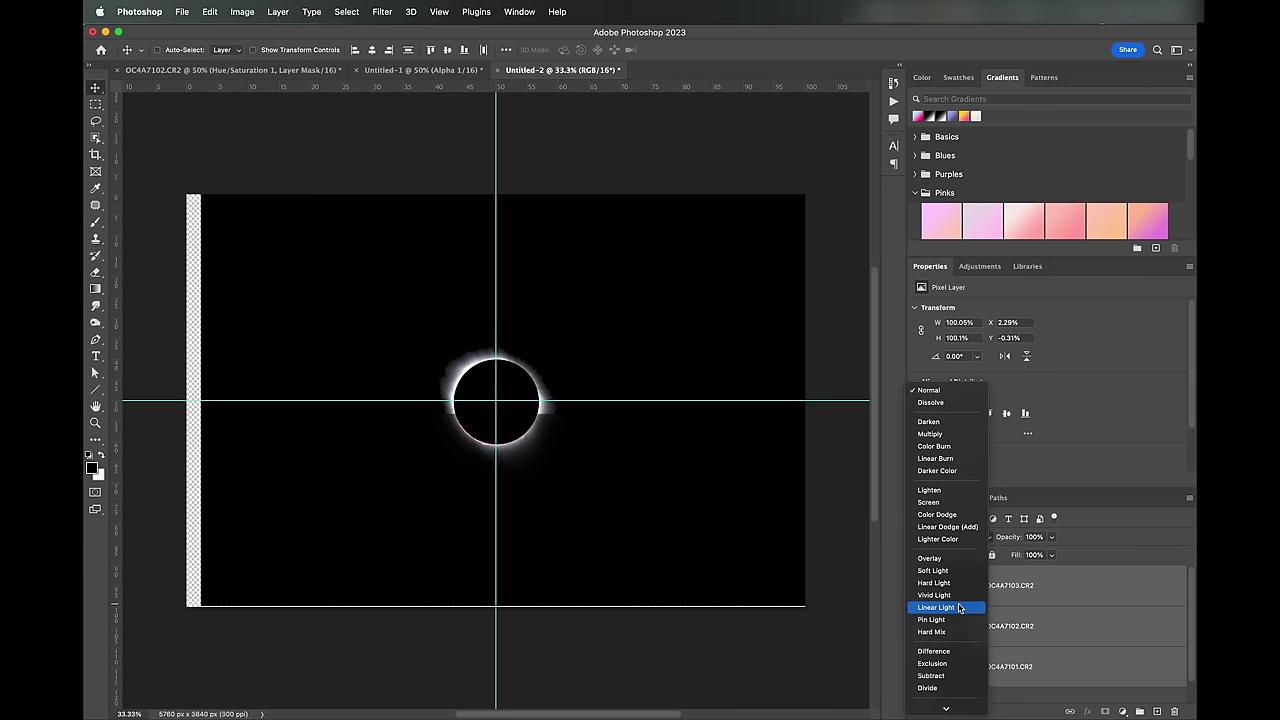
left_click(934, 651)
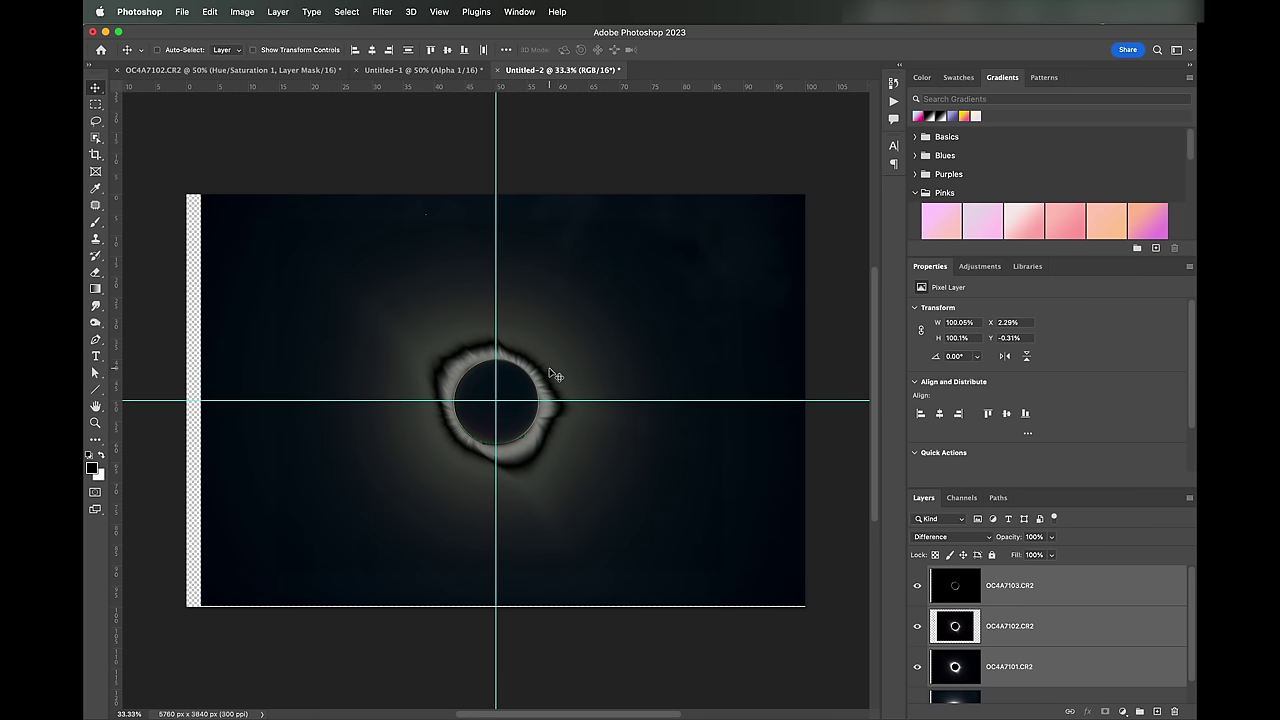
Hide OC4A7101.CR2 and OC4A7102.CR2 so only OC4A7103.CR2 is compared with OC4A7099.CR2 at the moon's edge.
key("super+equal")
key("super+equal")
key("super+equal")
key("super+equal")
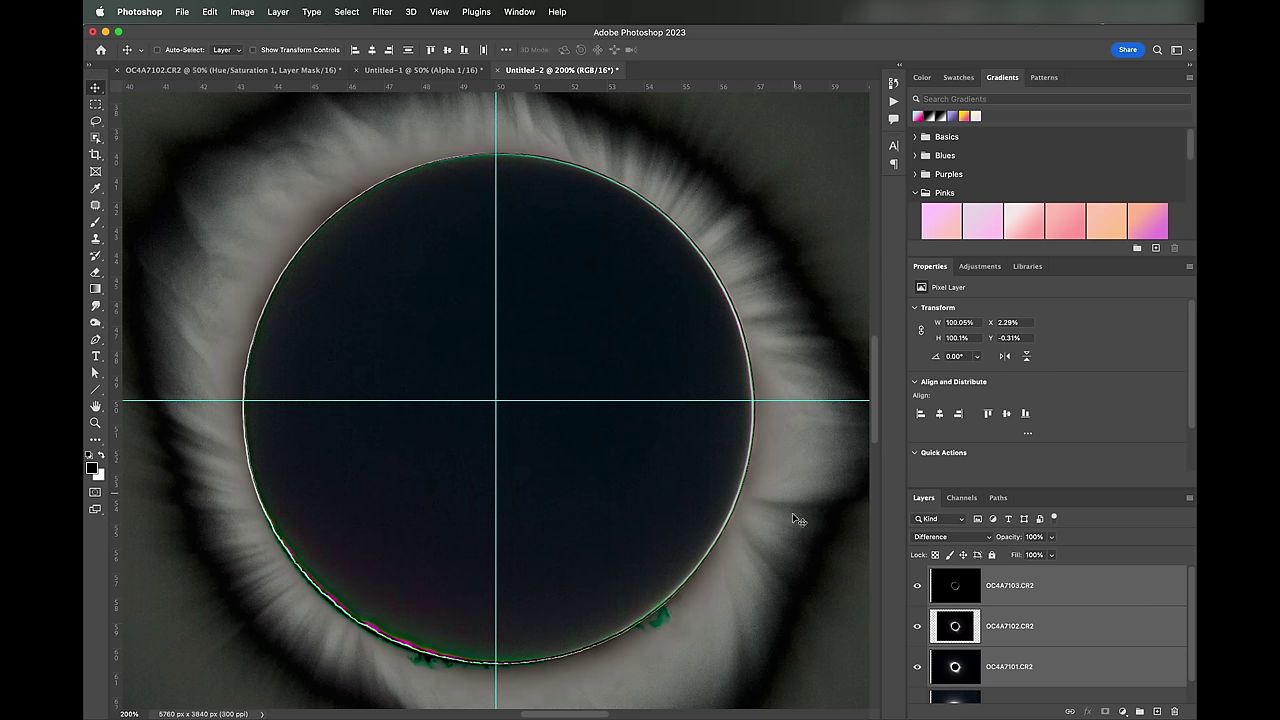
left_click(918, 667)
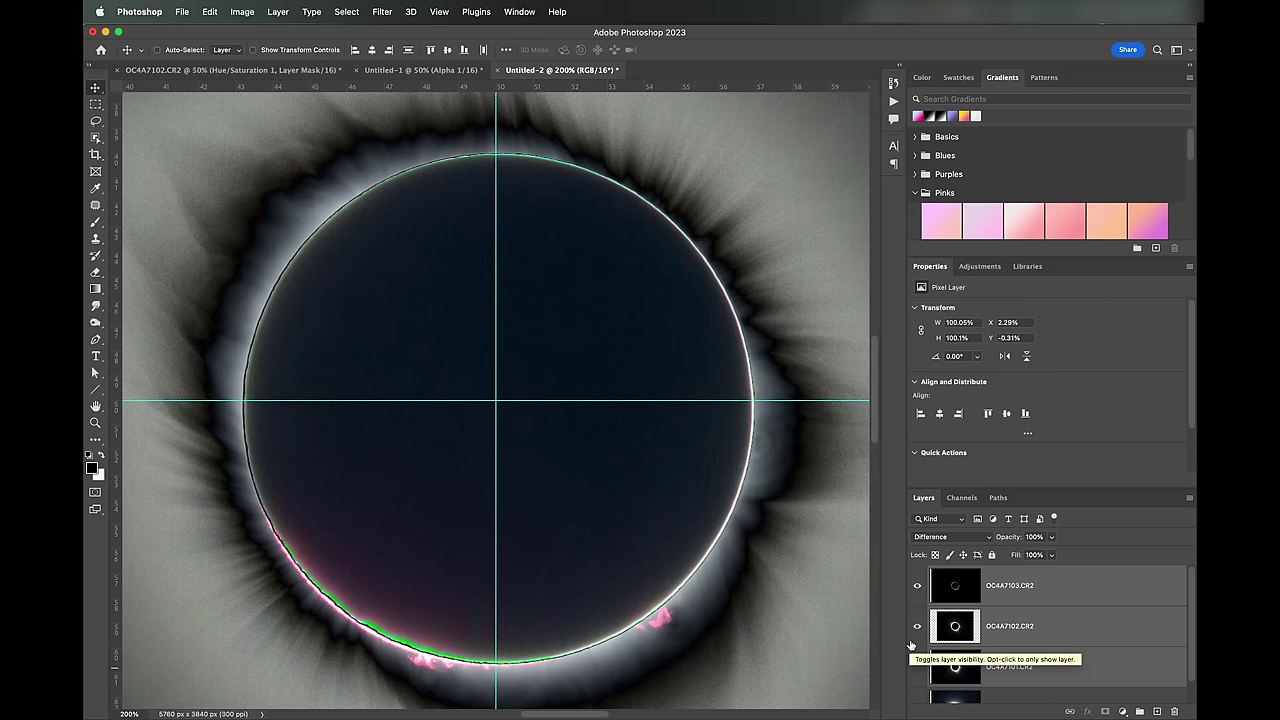
left_click(918, 585)
left_click(920, 627)
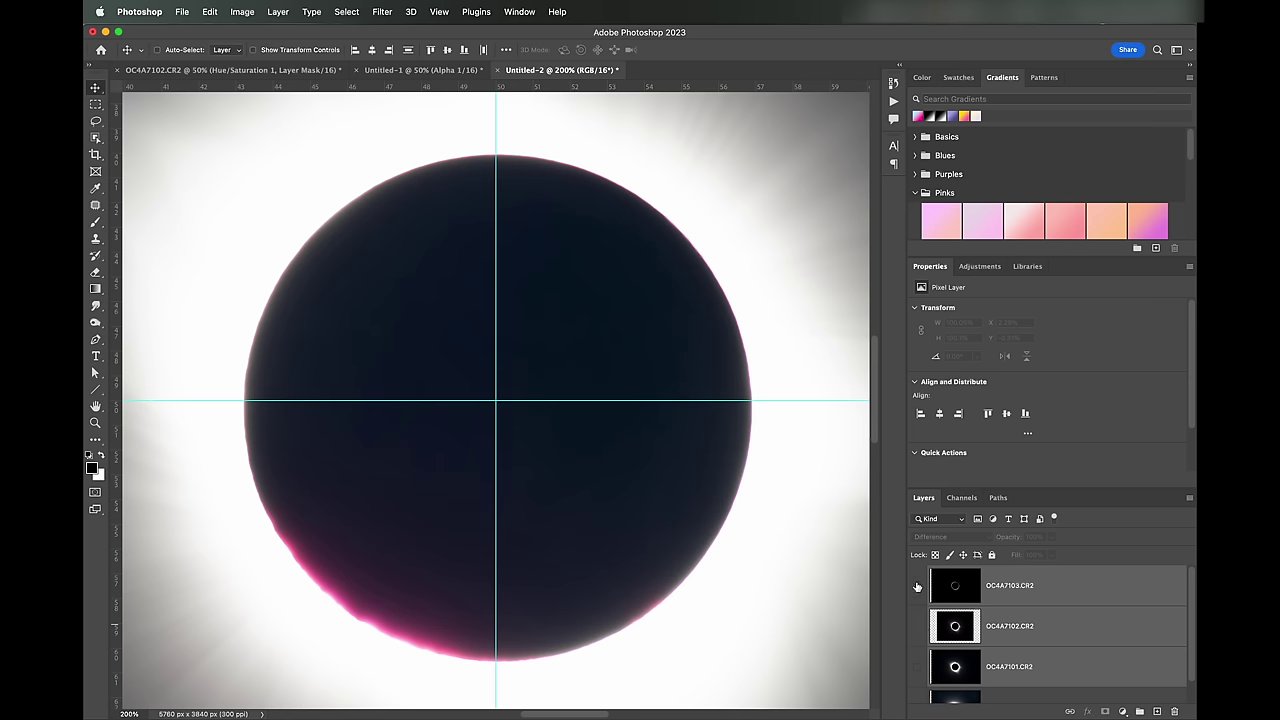
left_click(918, 587)
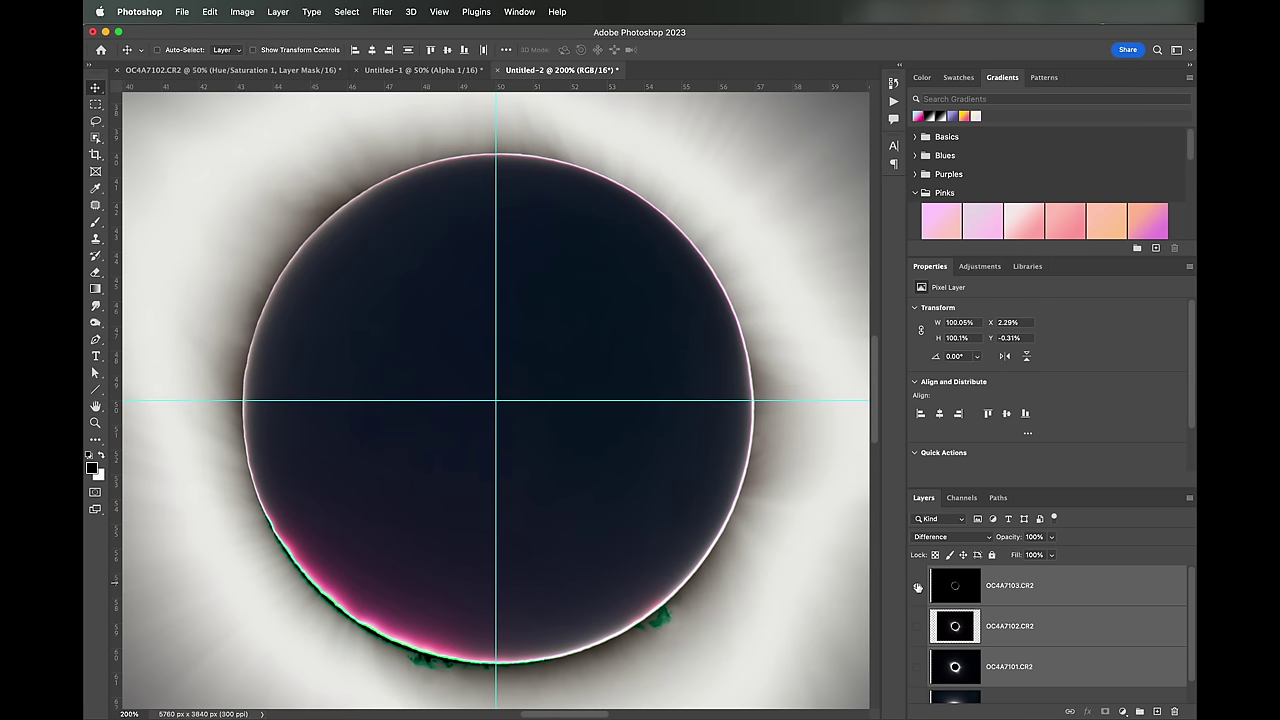
Nudge the selected Difference layers to X 2.31% and Y -0.36% to align OC4A7103.CR2 with the base exposure.
key("Left")
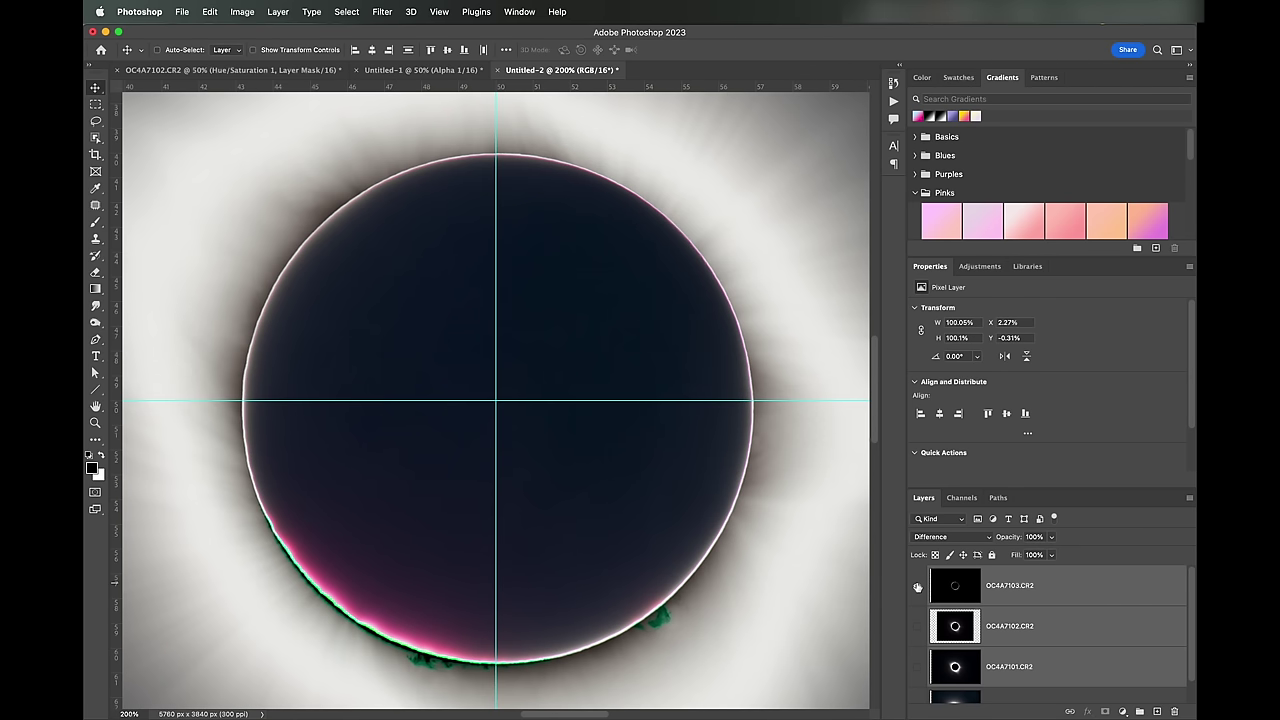
key("Right")
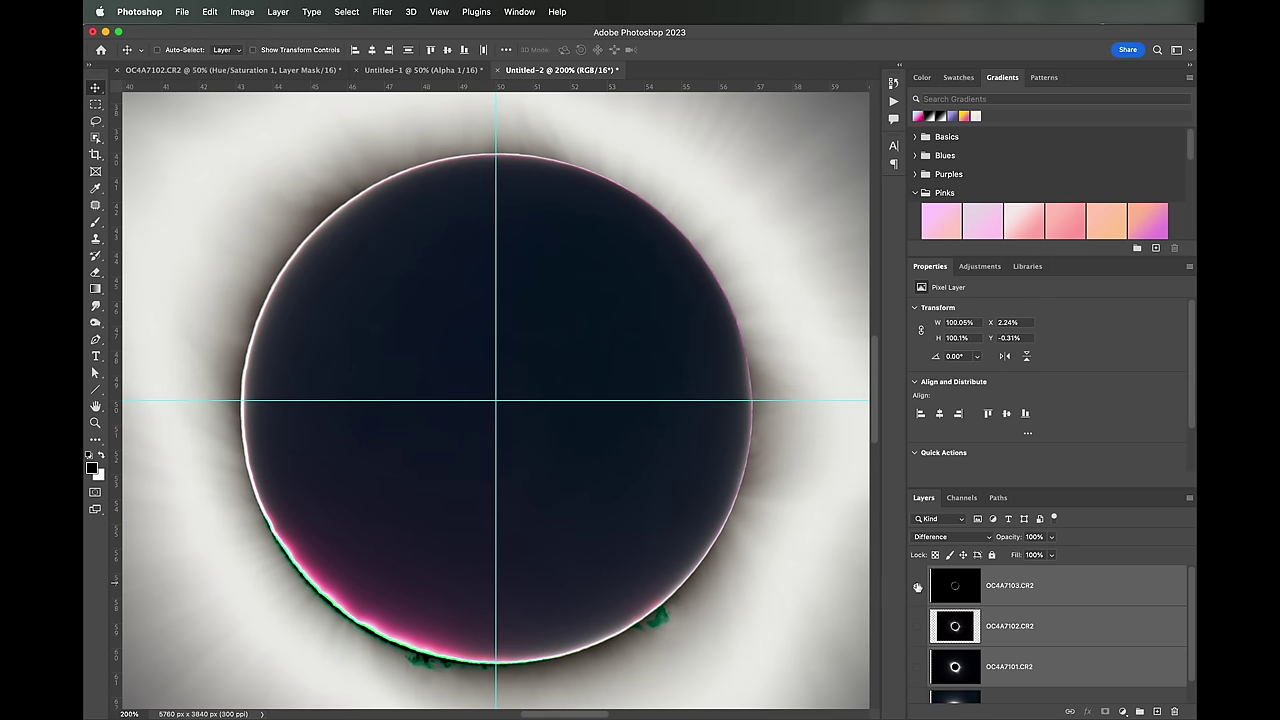
key("Right")
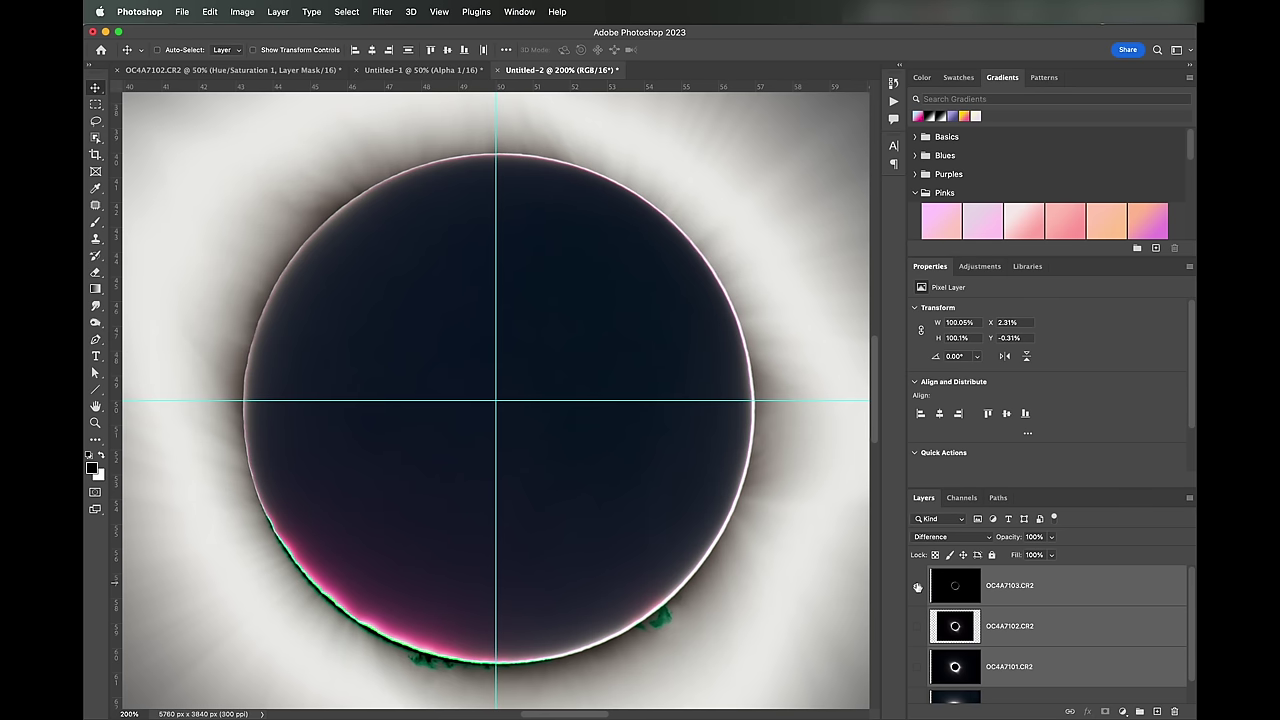
key("Down")
key("Down")
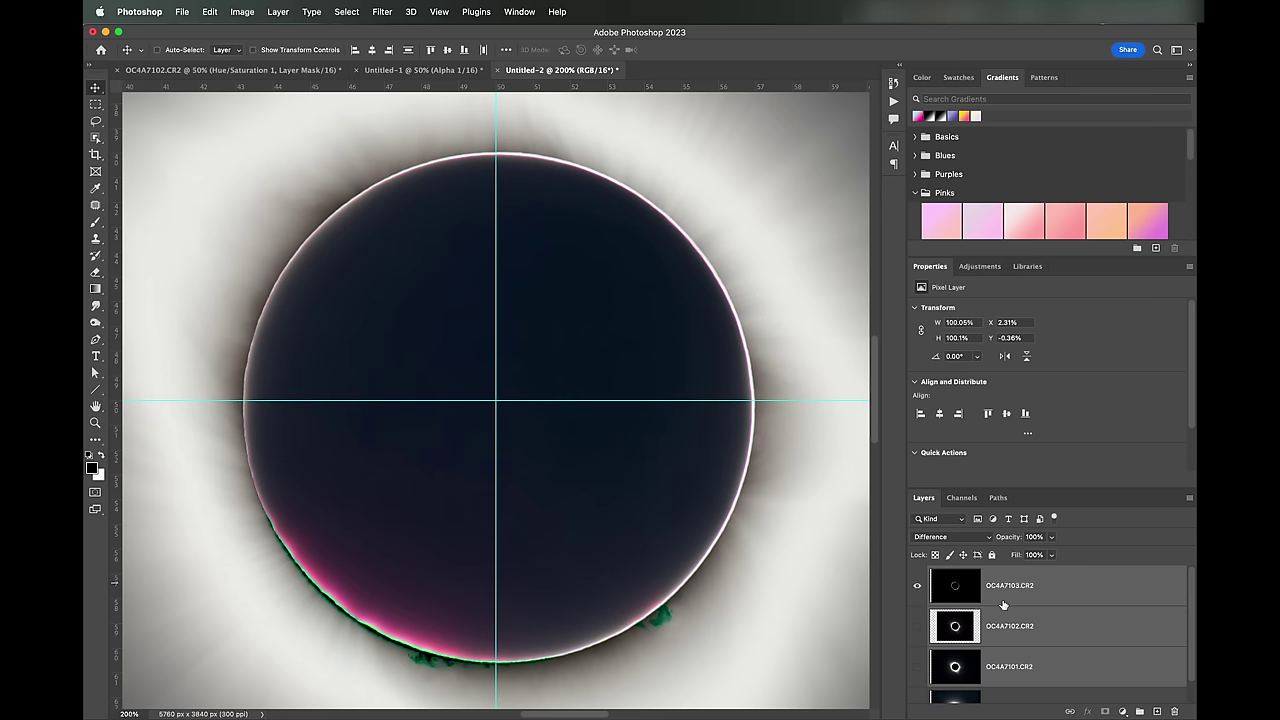
Show OC4A7102.CR2 instead of OC4A7103.CR2 and nudge the selected layers left to X 2.24% against the base exposure.
left_click(921, 590)
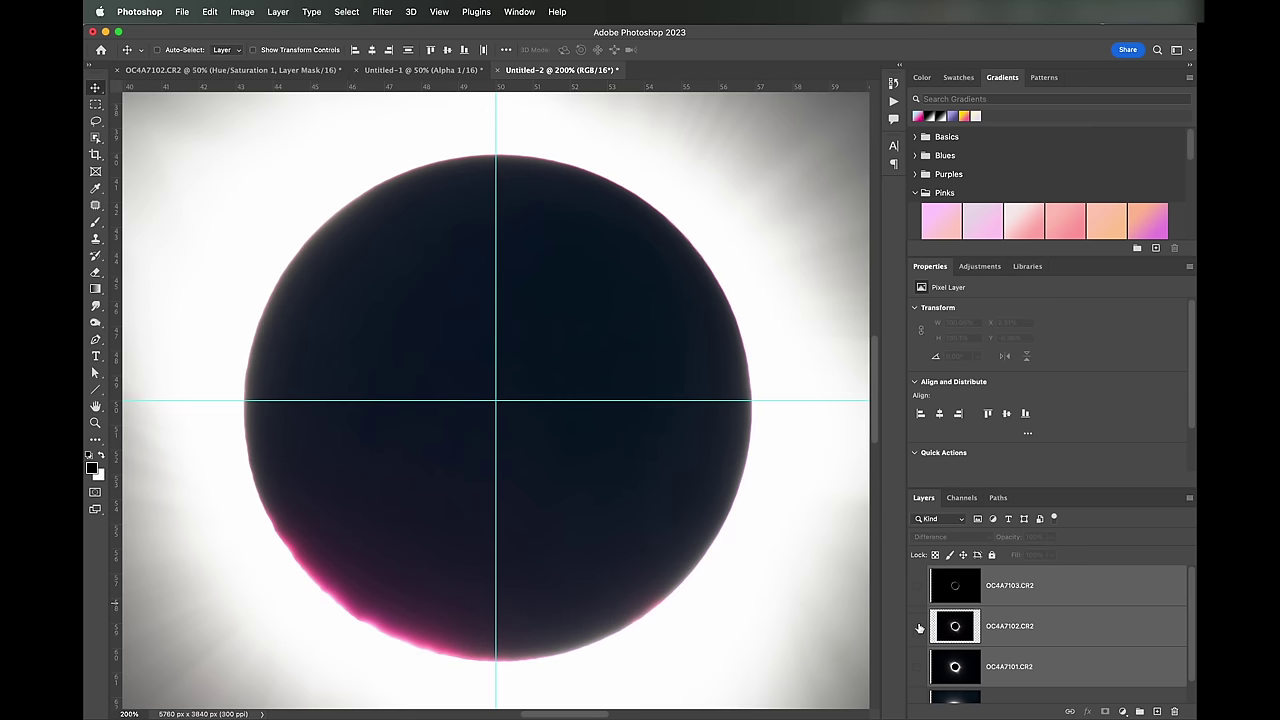
left_click(918, 627)
key("Left")
key("Left")
key("Left")
key("Left")
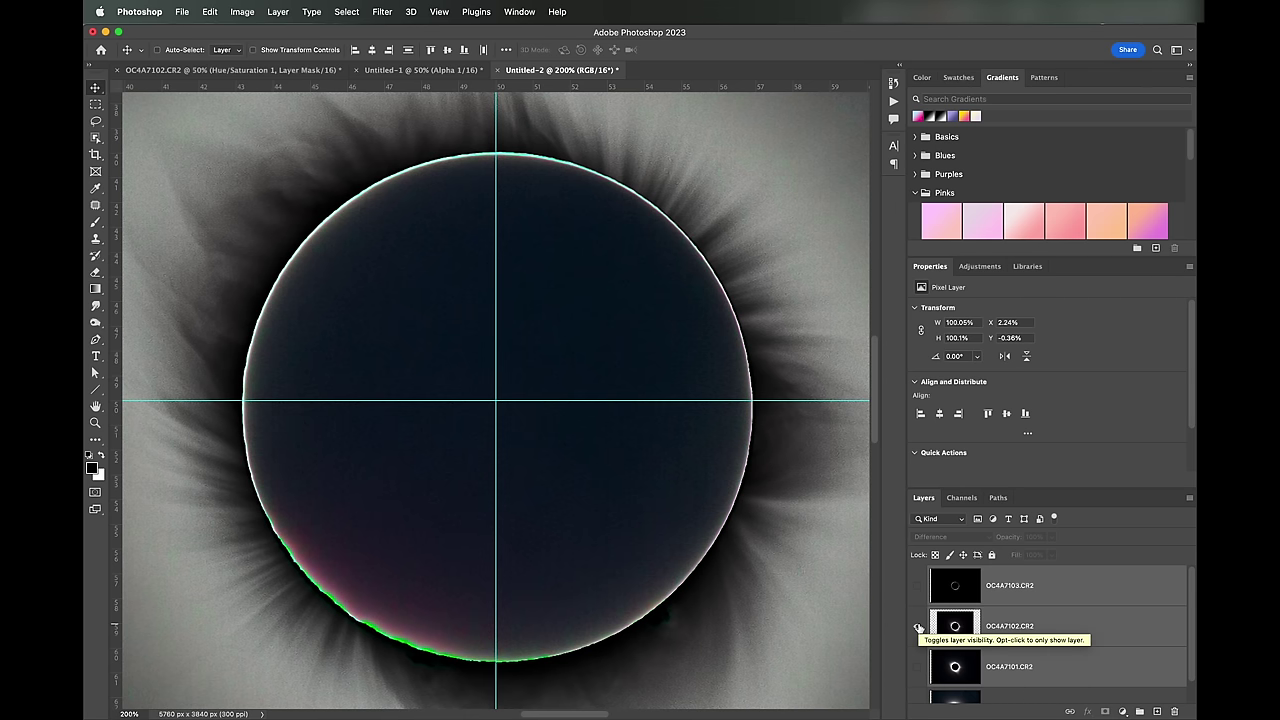
Show OC4A7101.CR2 instead of OC4A7102.CR2 and nudge the selected layers vertically to Y -0.31% against the base exposure.
left_click(918, 627)
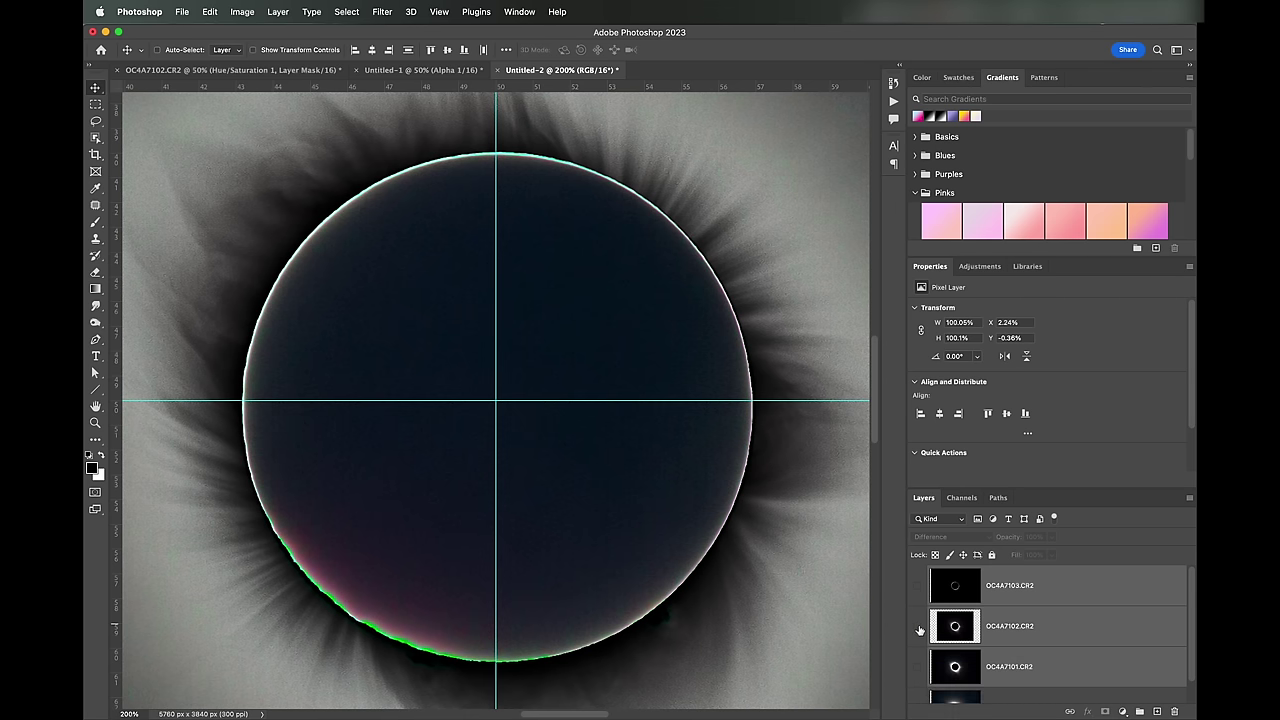
left_click(917, 669)
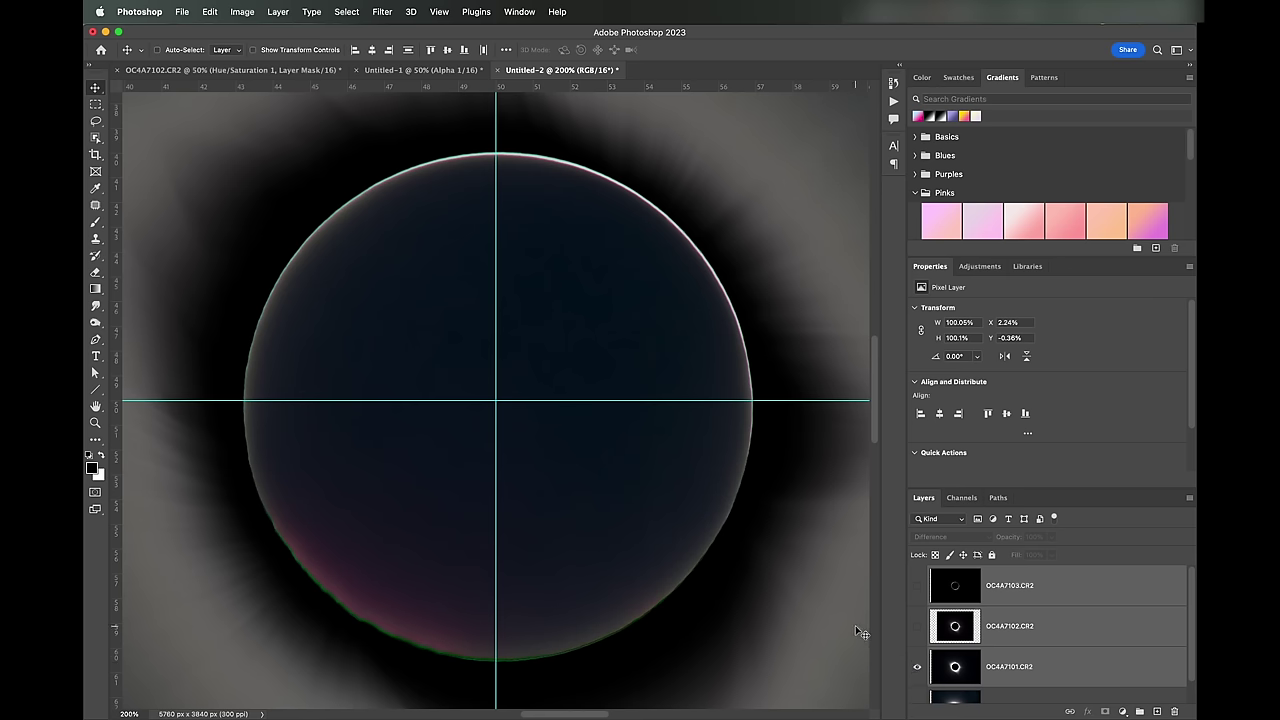
key("Down")
key("Down")
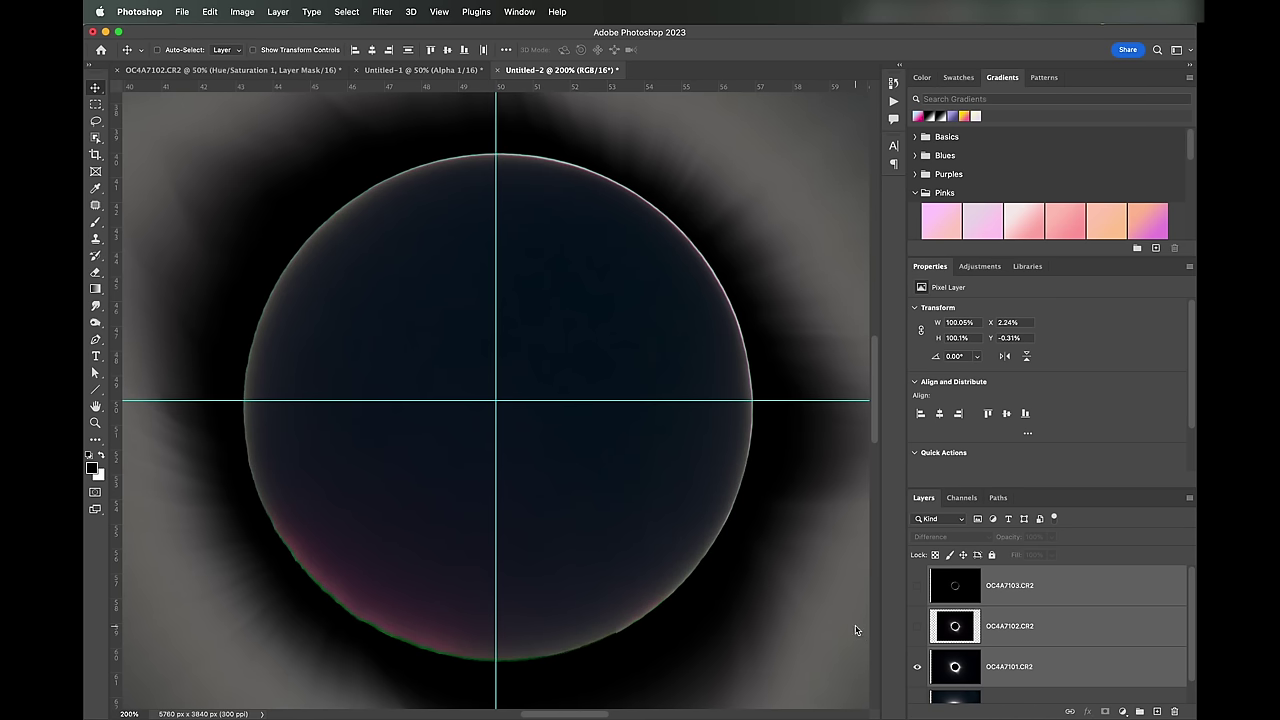
key("Down")
key("Up")
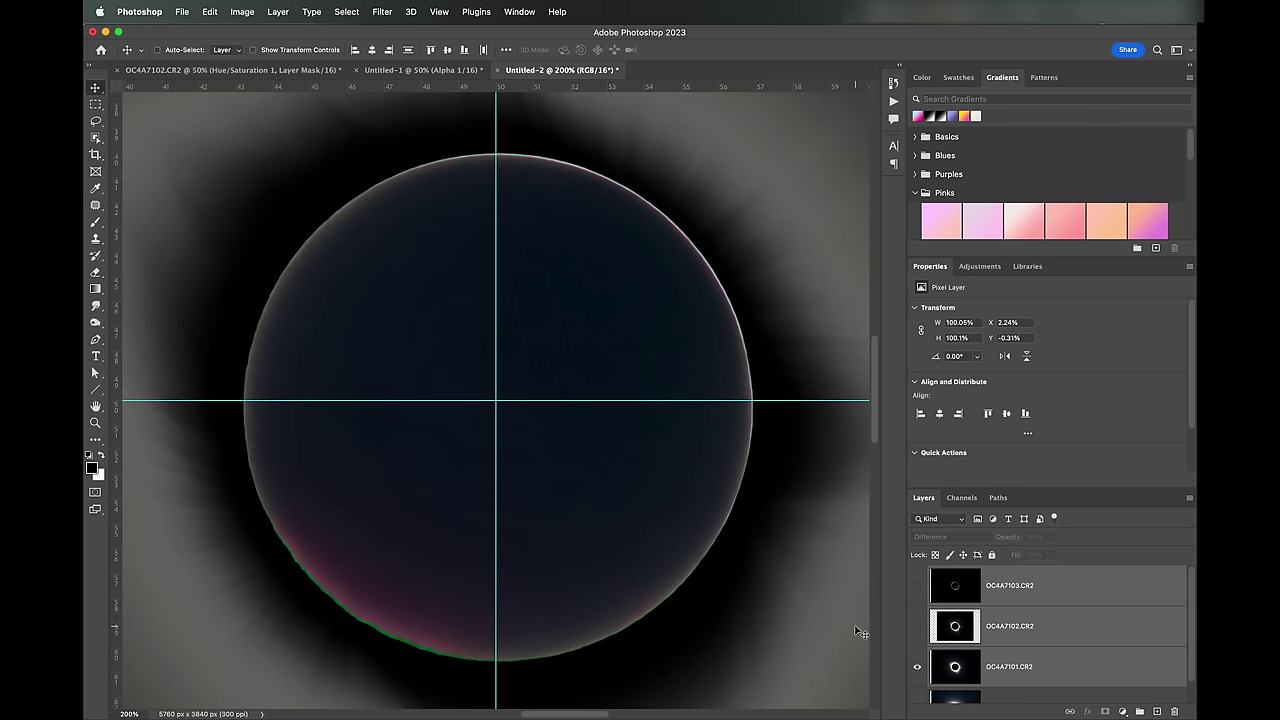
Show OC4A7102.CR2 and OC4A7103.CR2 again and return the three upper layers to Normal blending.
left_click(917, 626)
left_click(917, 585)
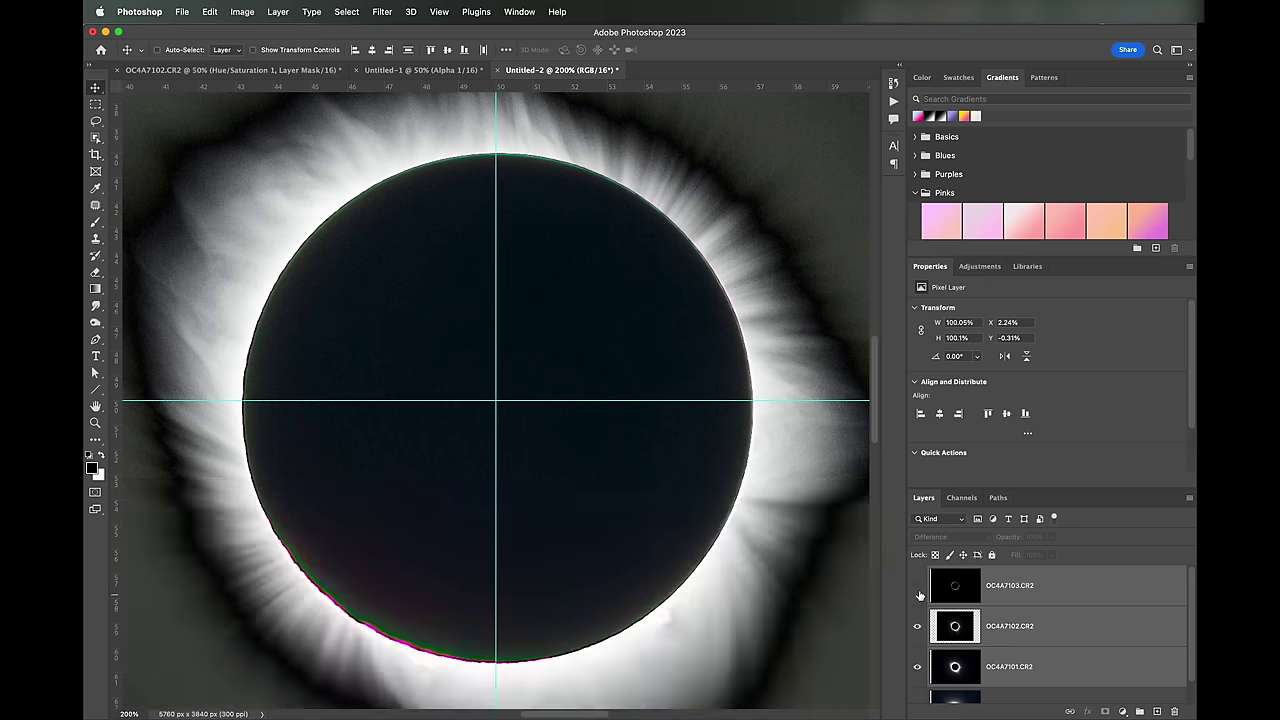
scroll(922, 605, "down", 1)
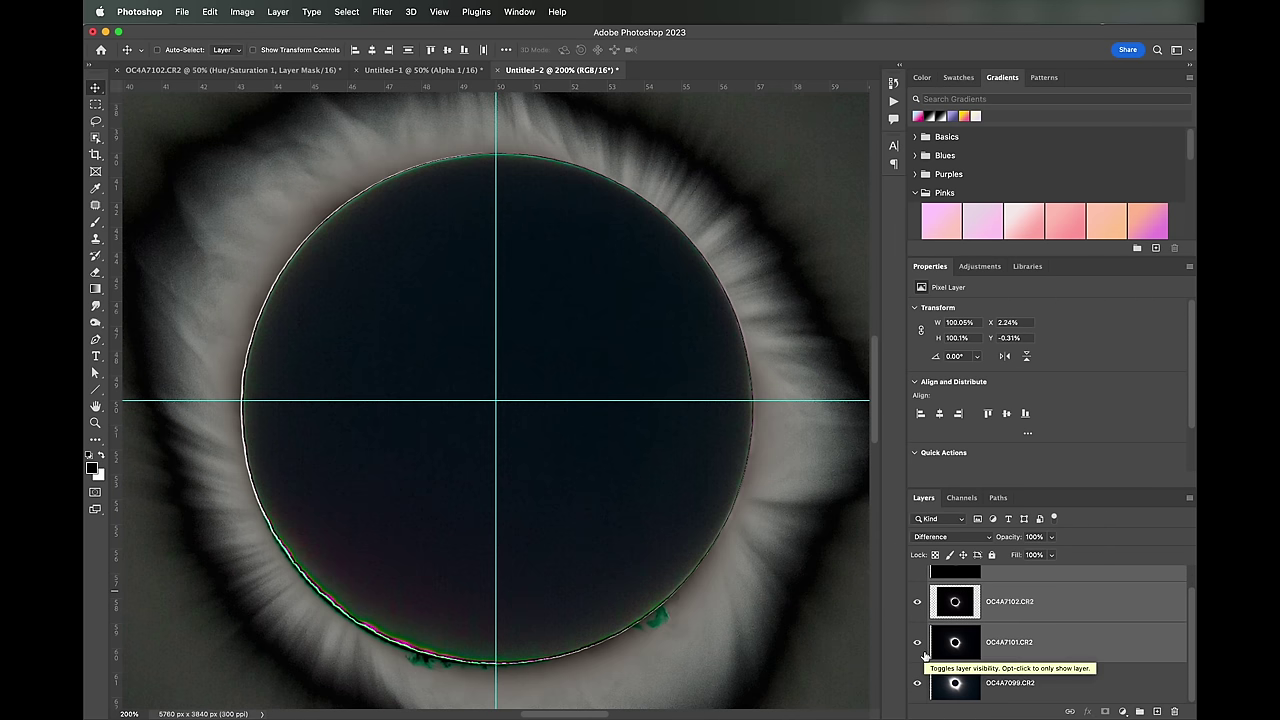
scroll(924, 655, "up", 1)
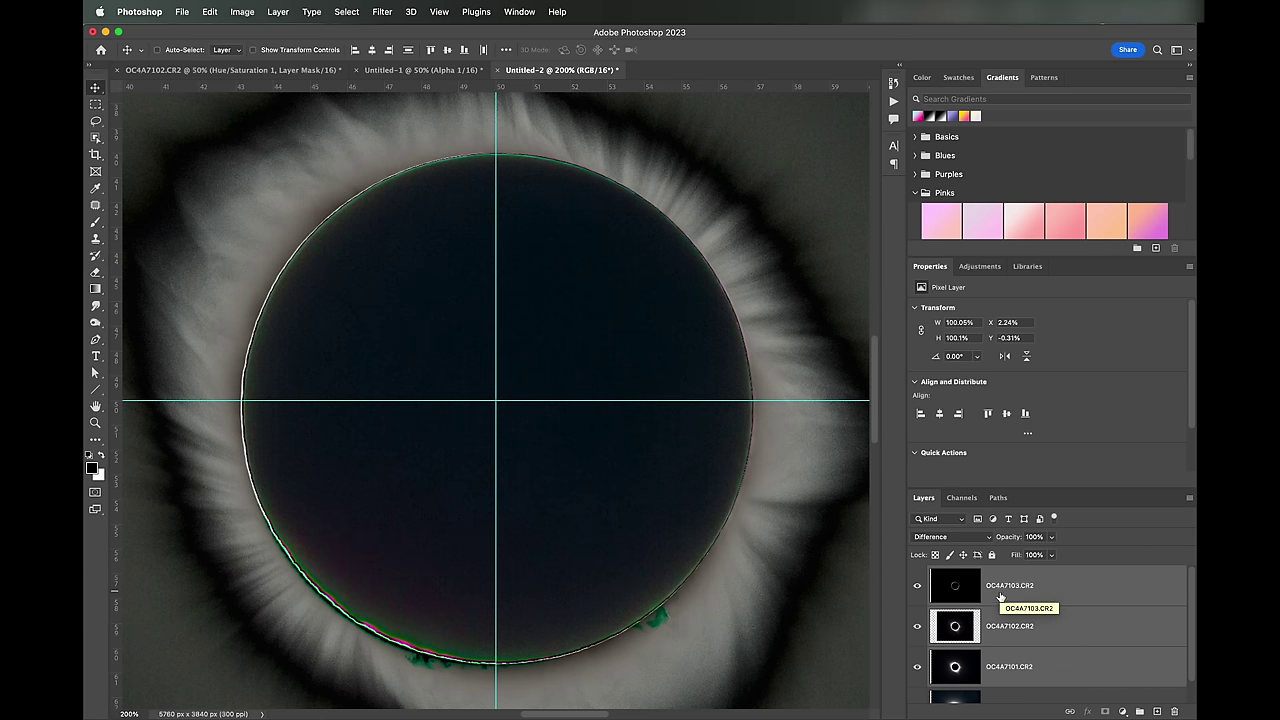
left_click(962, 537)
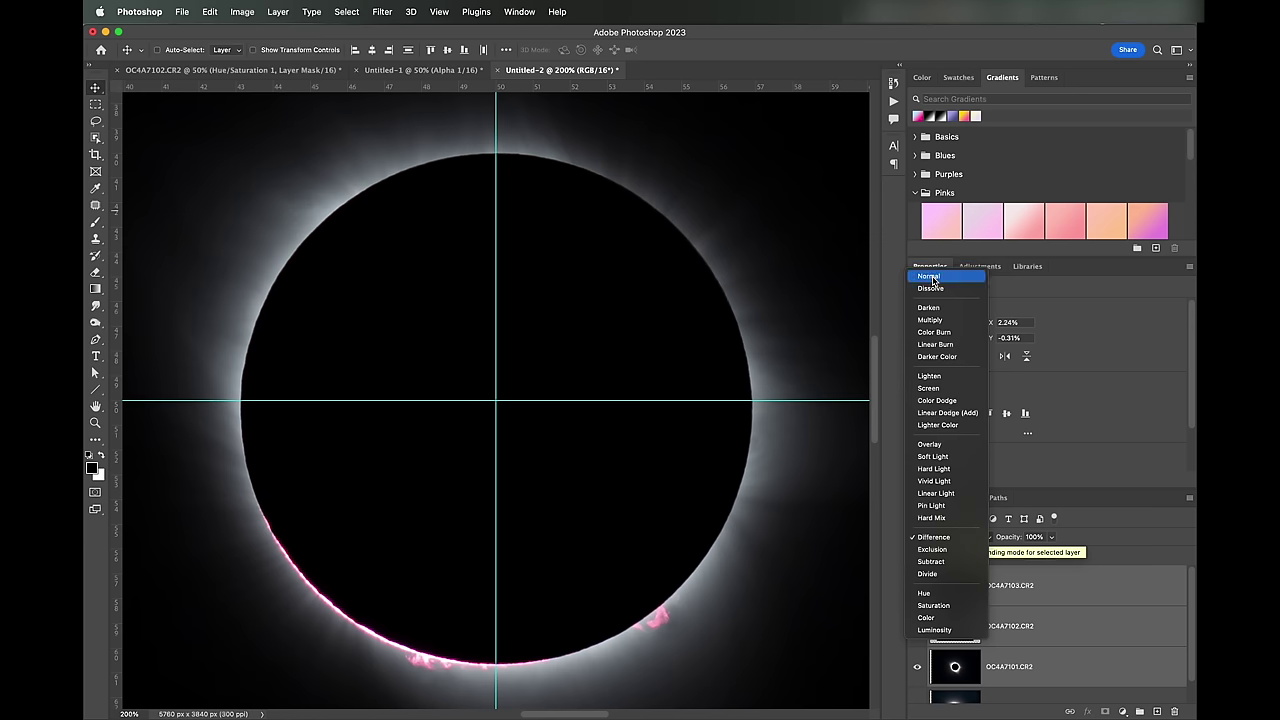
left_click(931, 278)
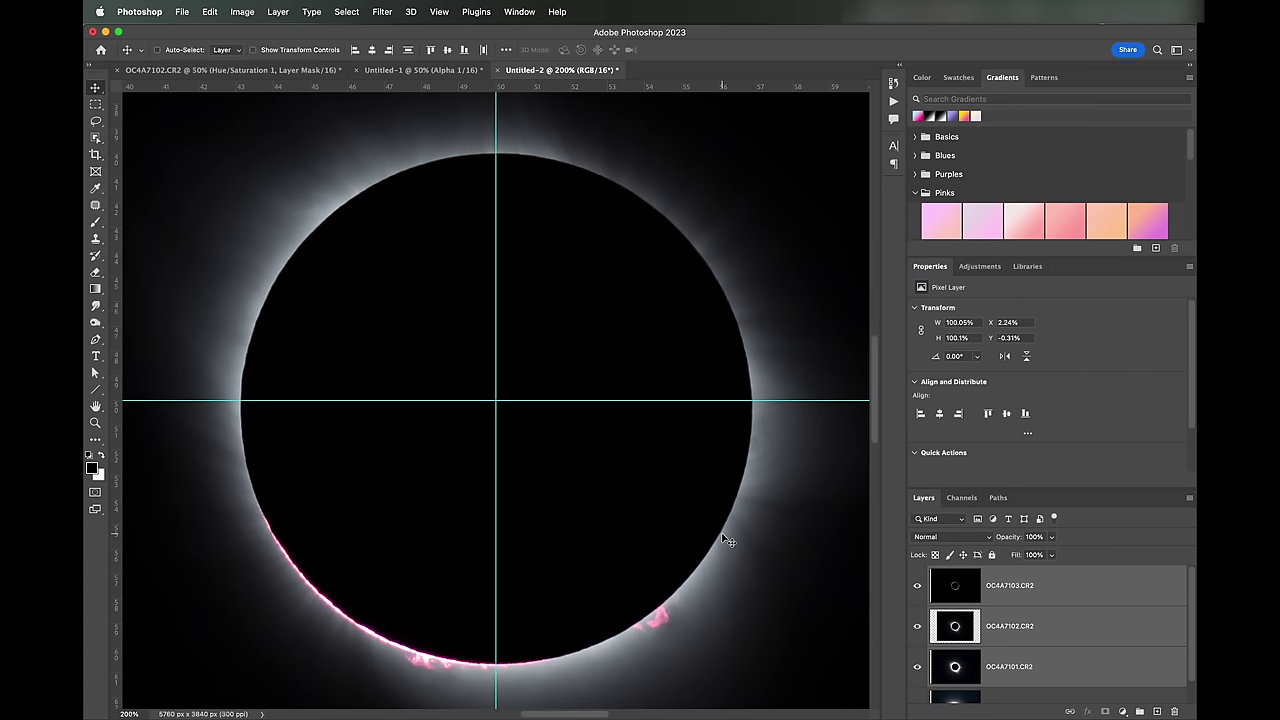
key("super+minus")
key("super+minus")
key("super+minus")
key("super+minus")
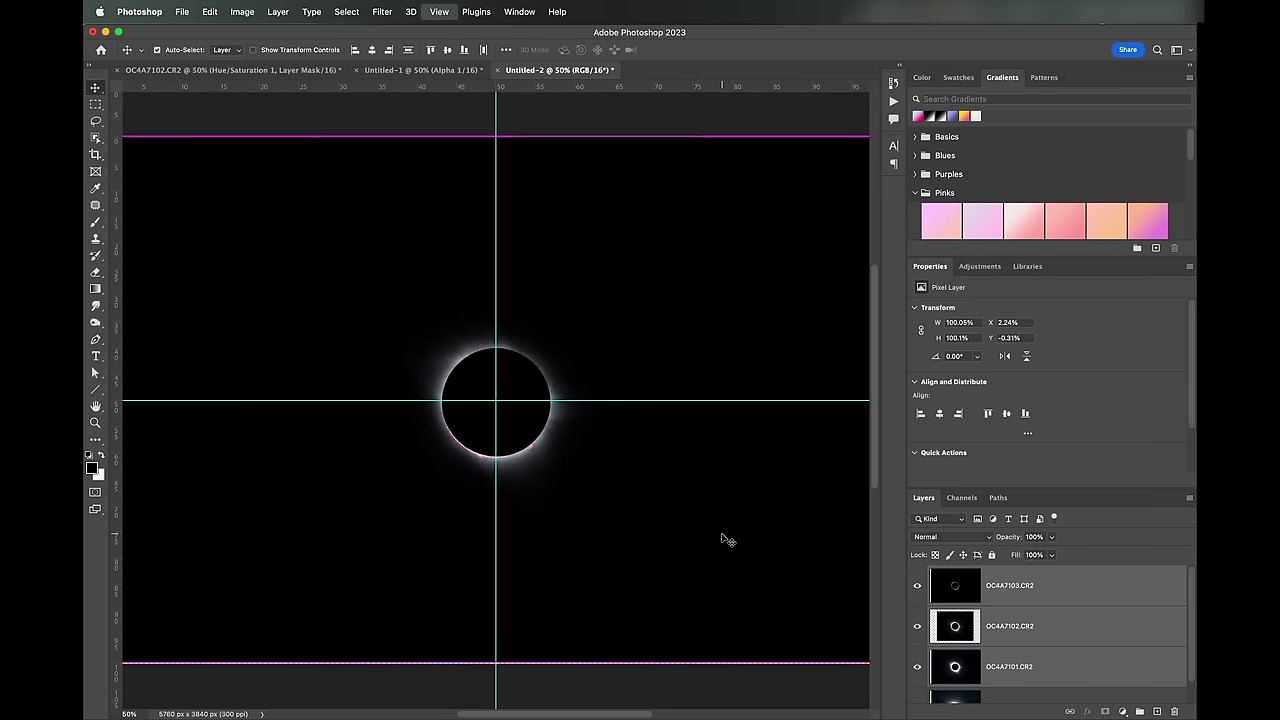
Select all the exposure layers from the bottom layer up to OC4A7103.CR2 and convert them into one smart object.
left_click(918, 588)
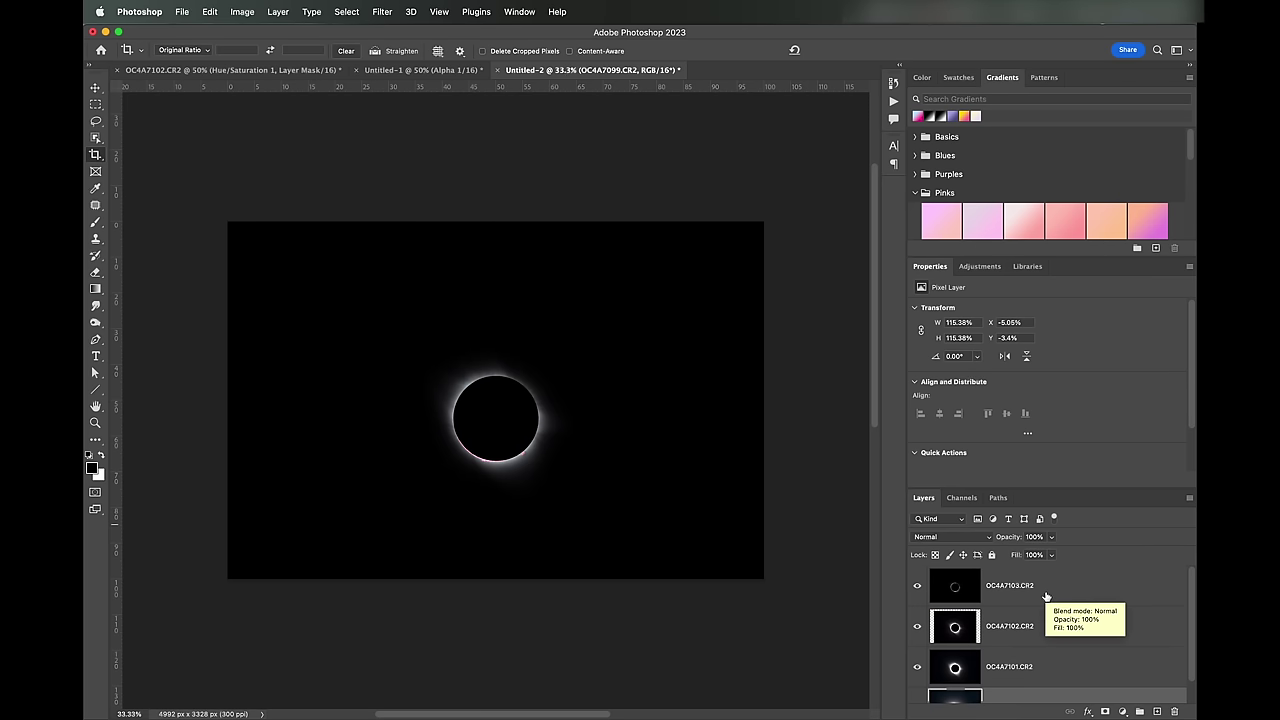
left_click(1050, 591, "shift")
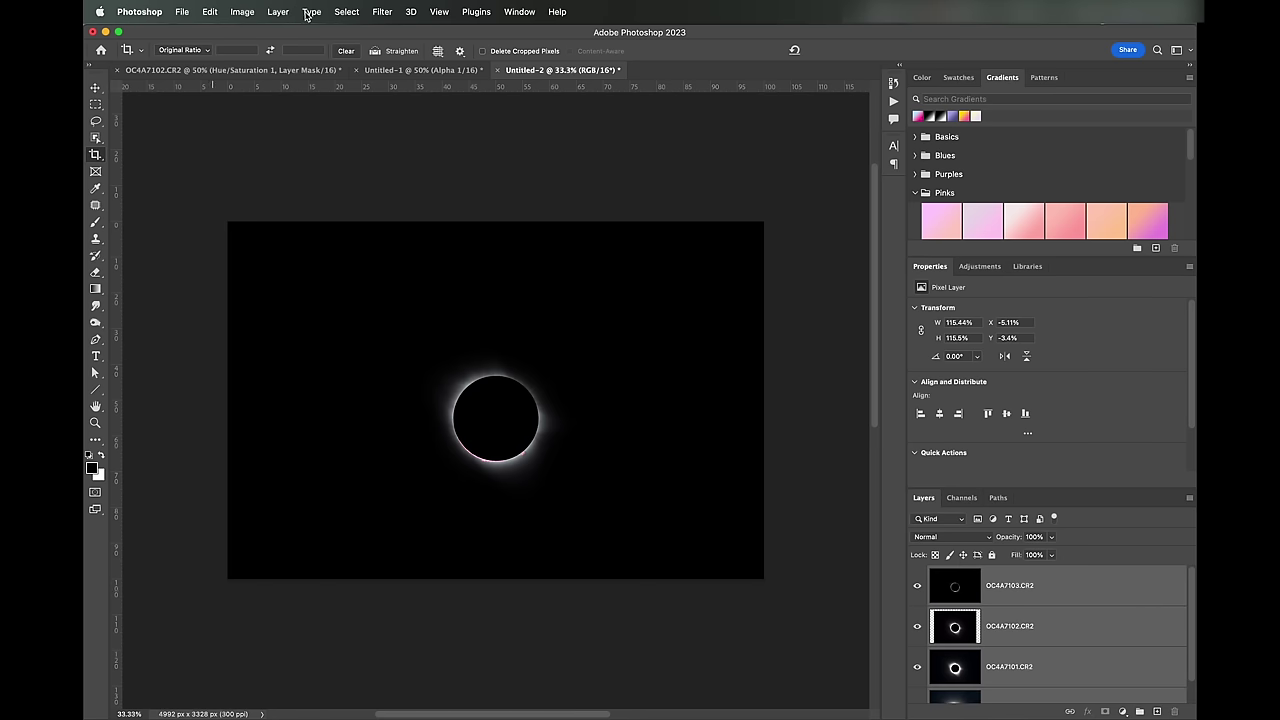
right_click(1088, 583)
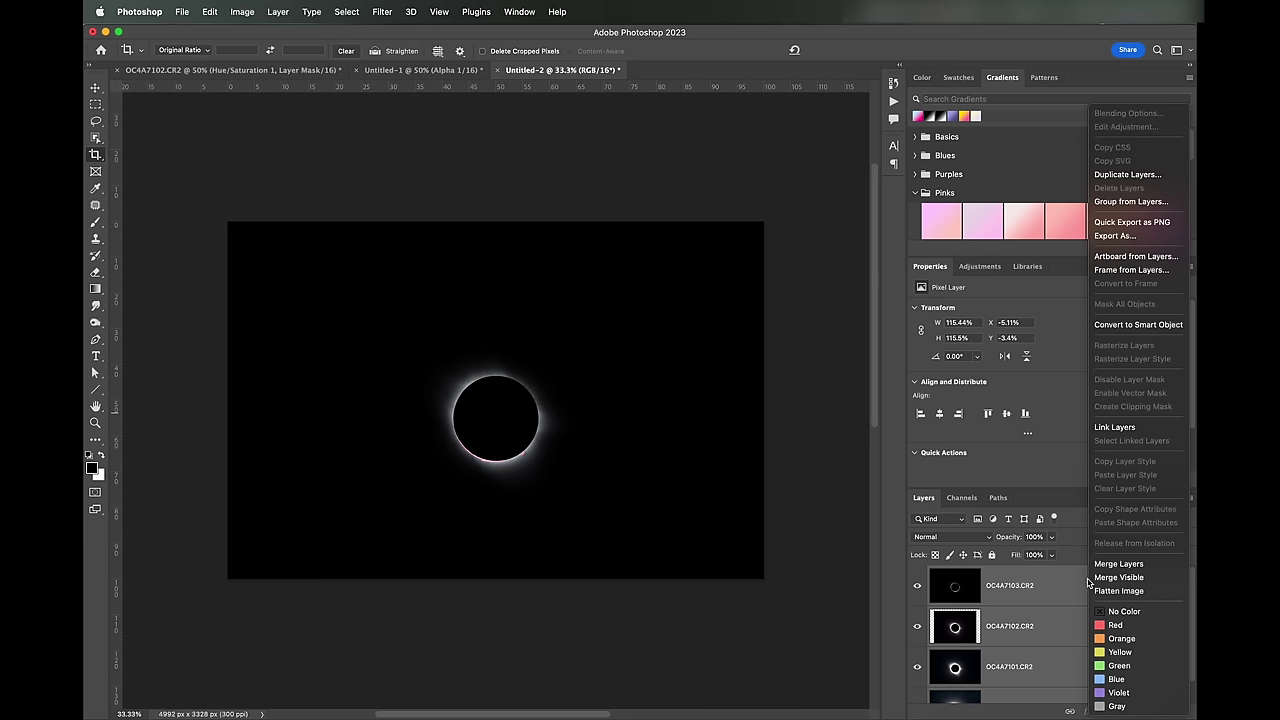
left_click(1120, 325)
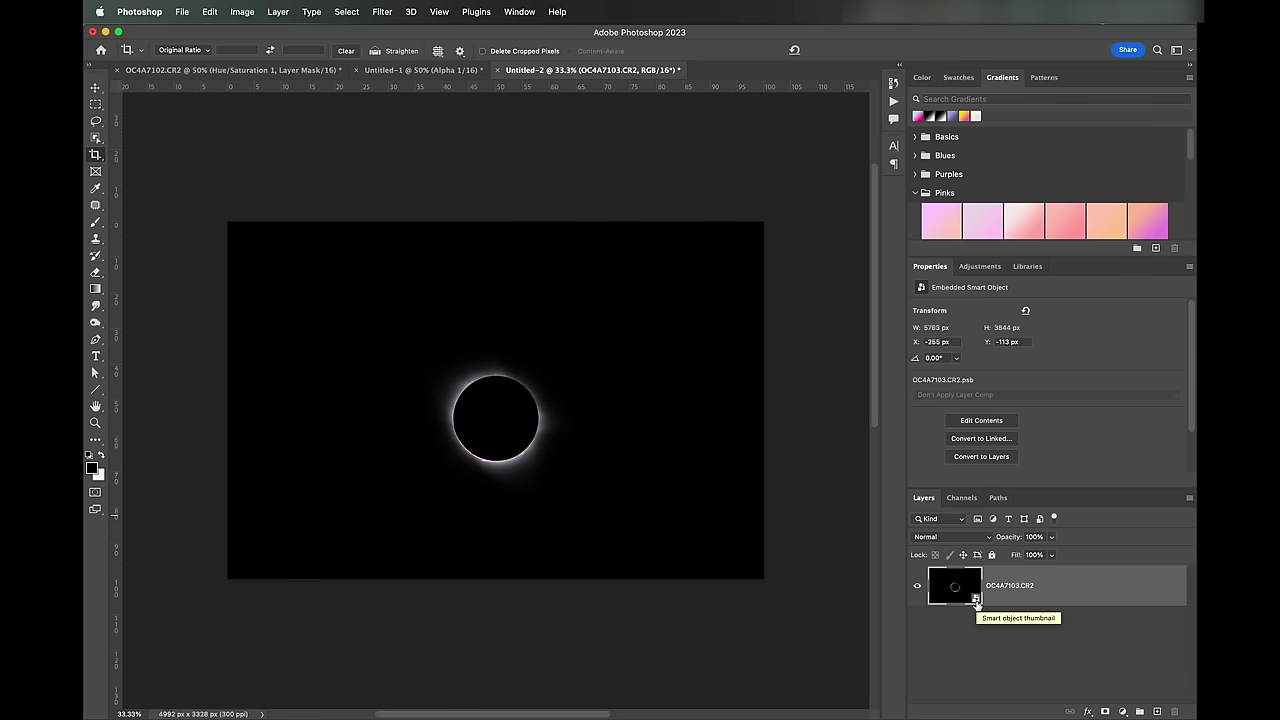
Set the smart object's stack mode to Mean to blend the stacked eclipse exposures.
left_click(243, 12)
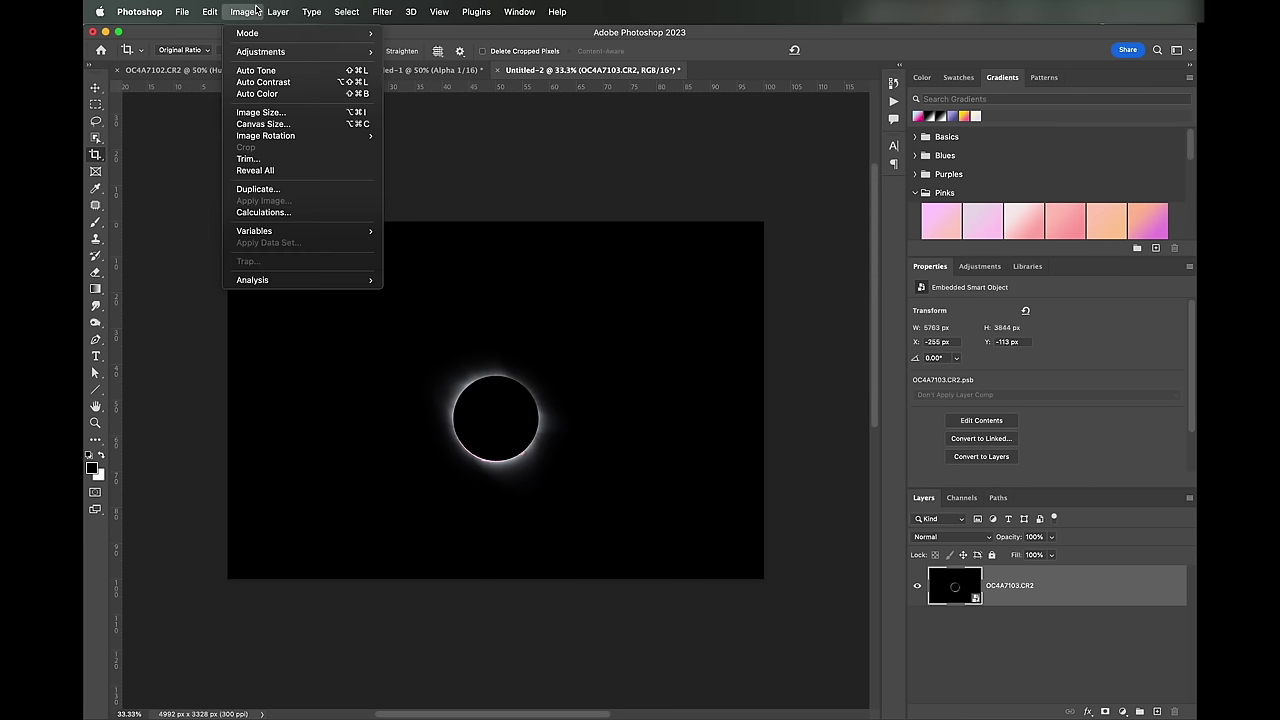
mouse_move(270, 12)
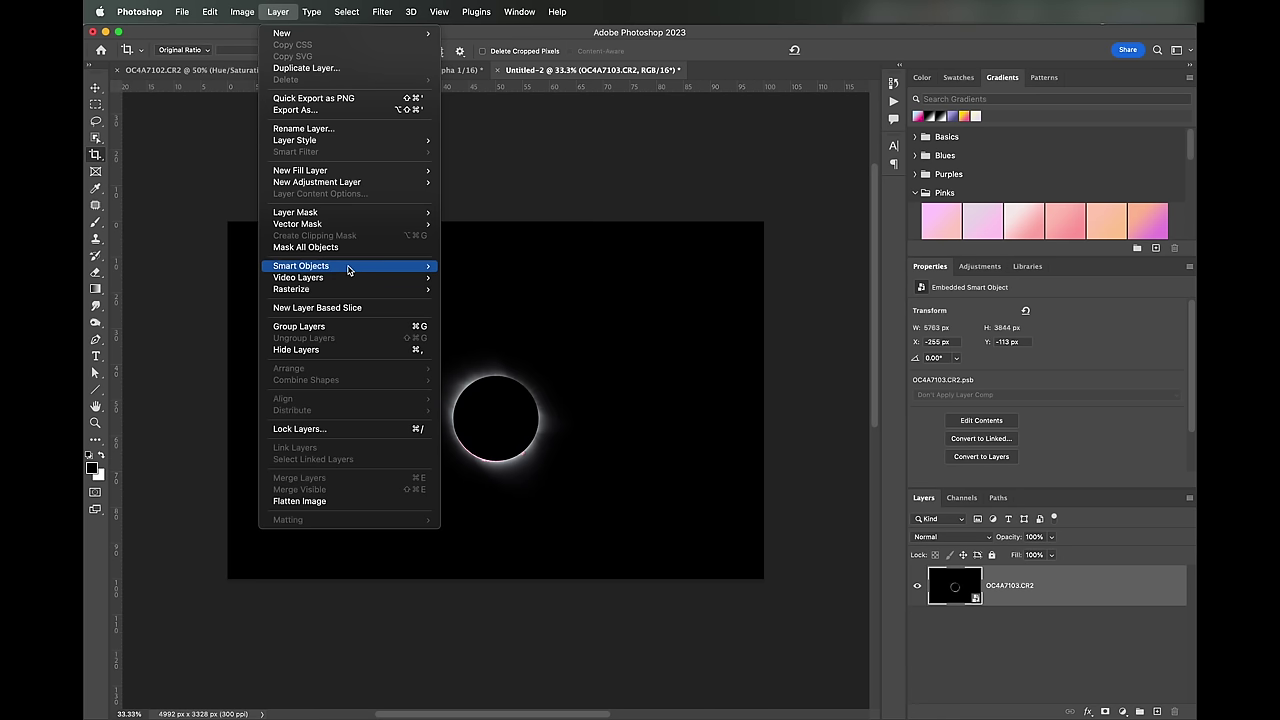
mouse_move(350, 267)
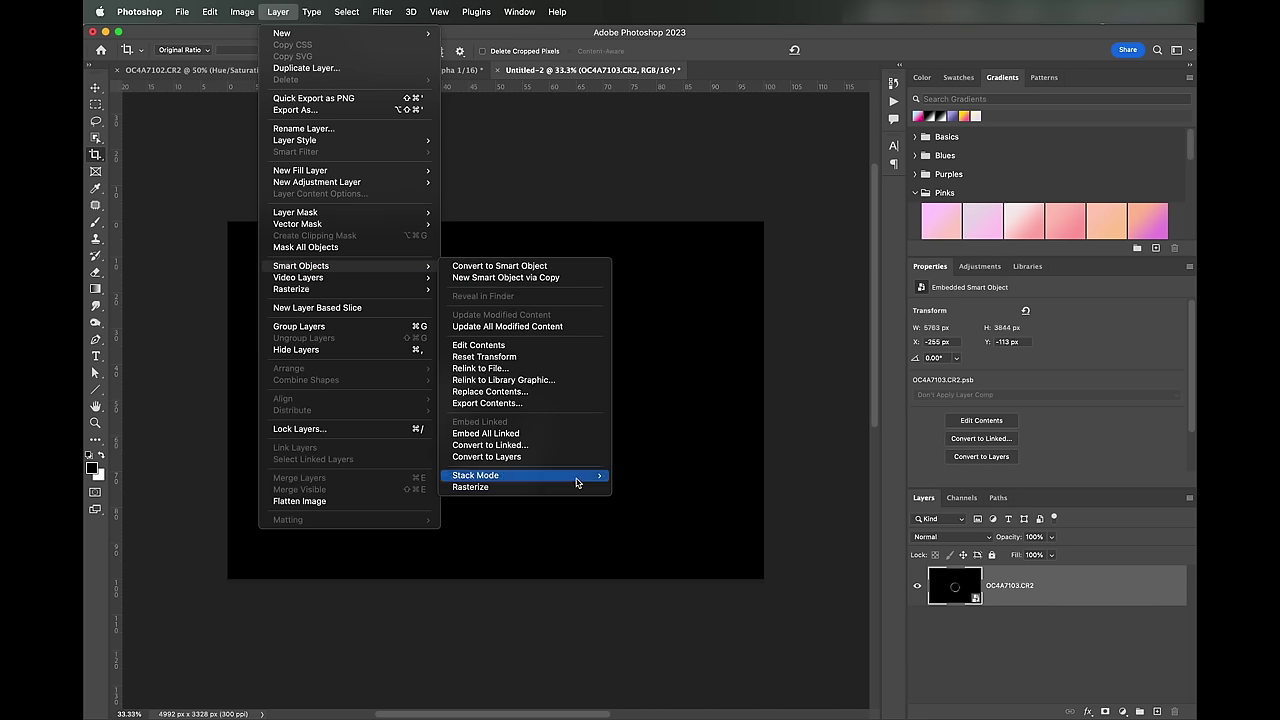
mouse_move(583, 476)
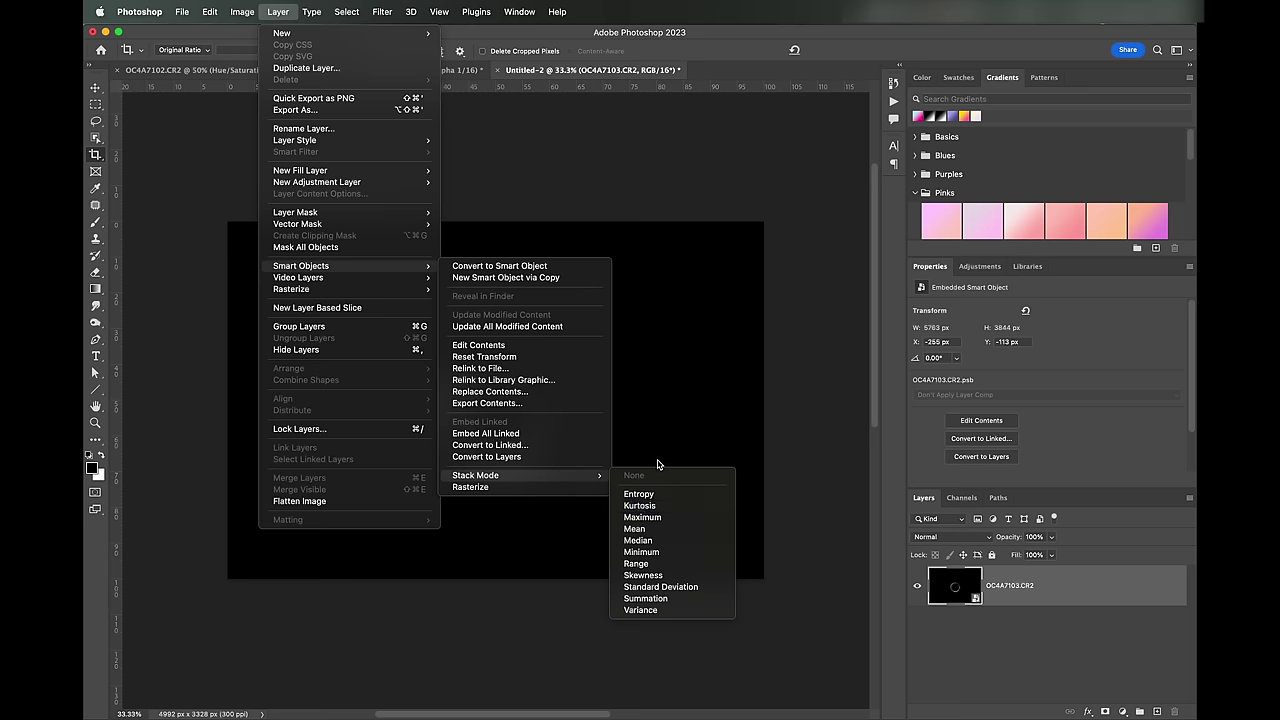
left_click(636, 529)
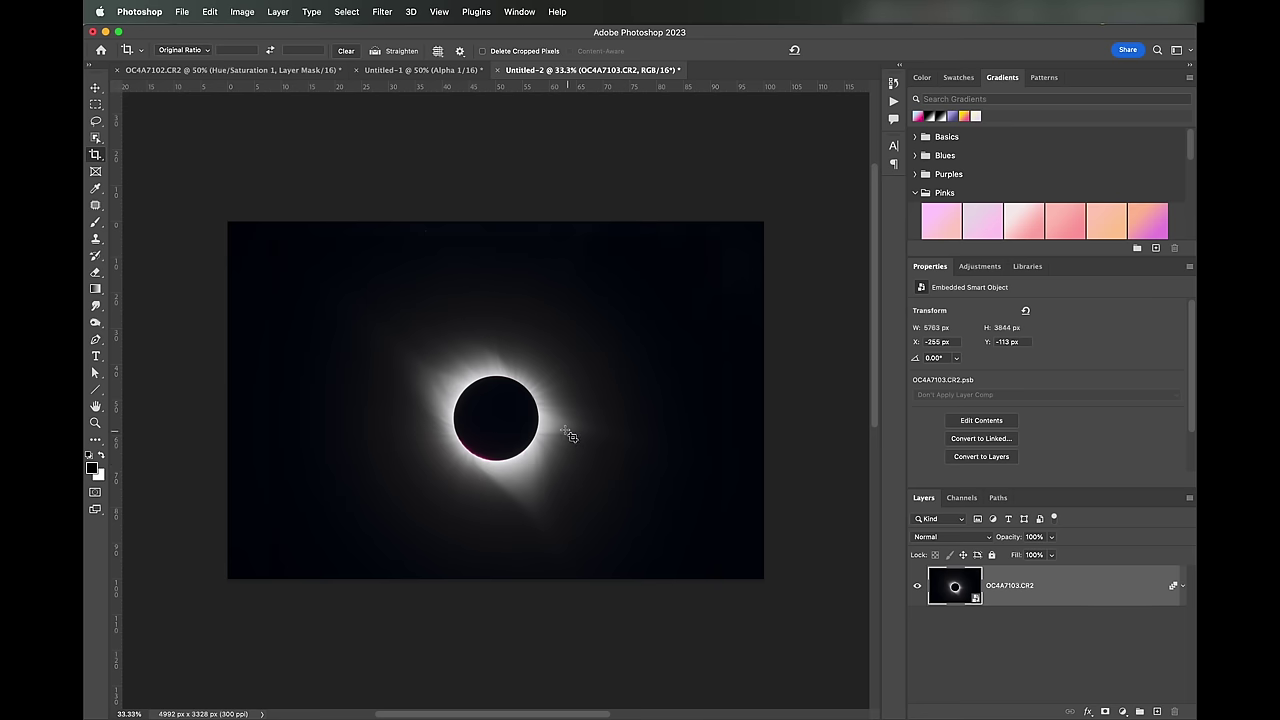
Examine the stacked image at 100% around the moon's edge, the prominences and the outer corona streamers.
key("super+equal")
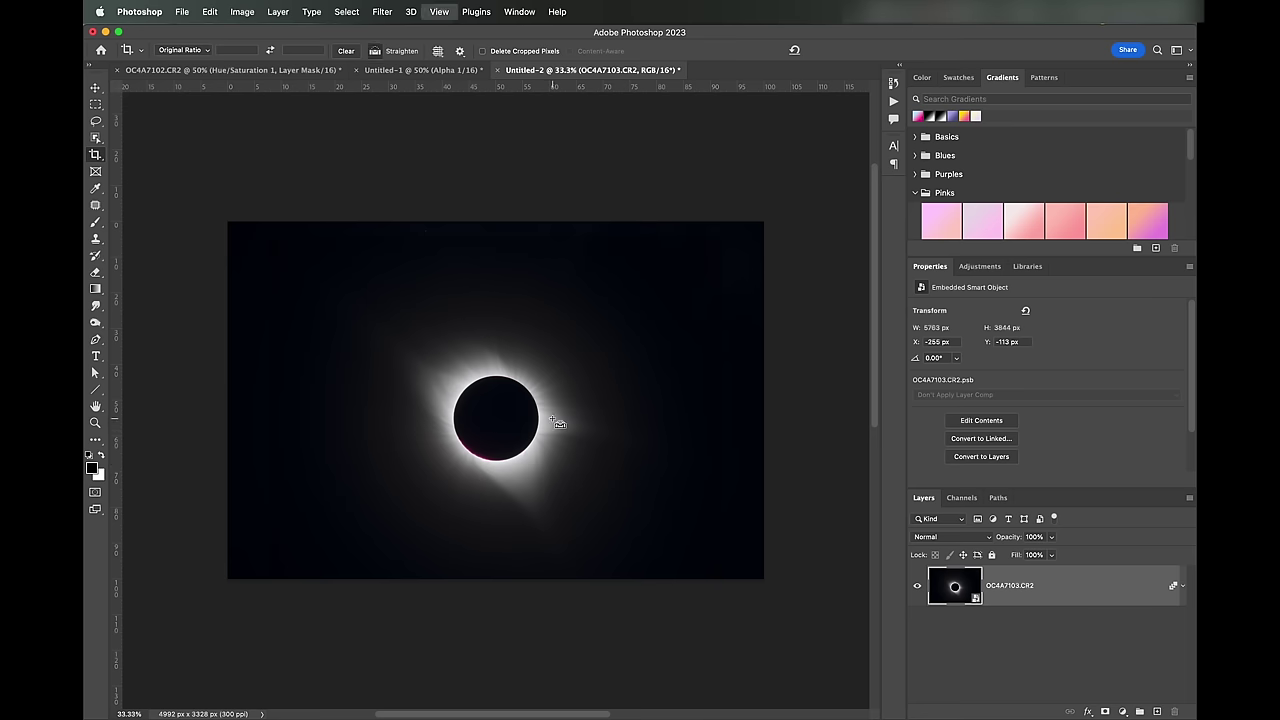
key("super+equal")
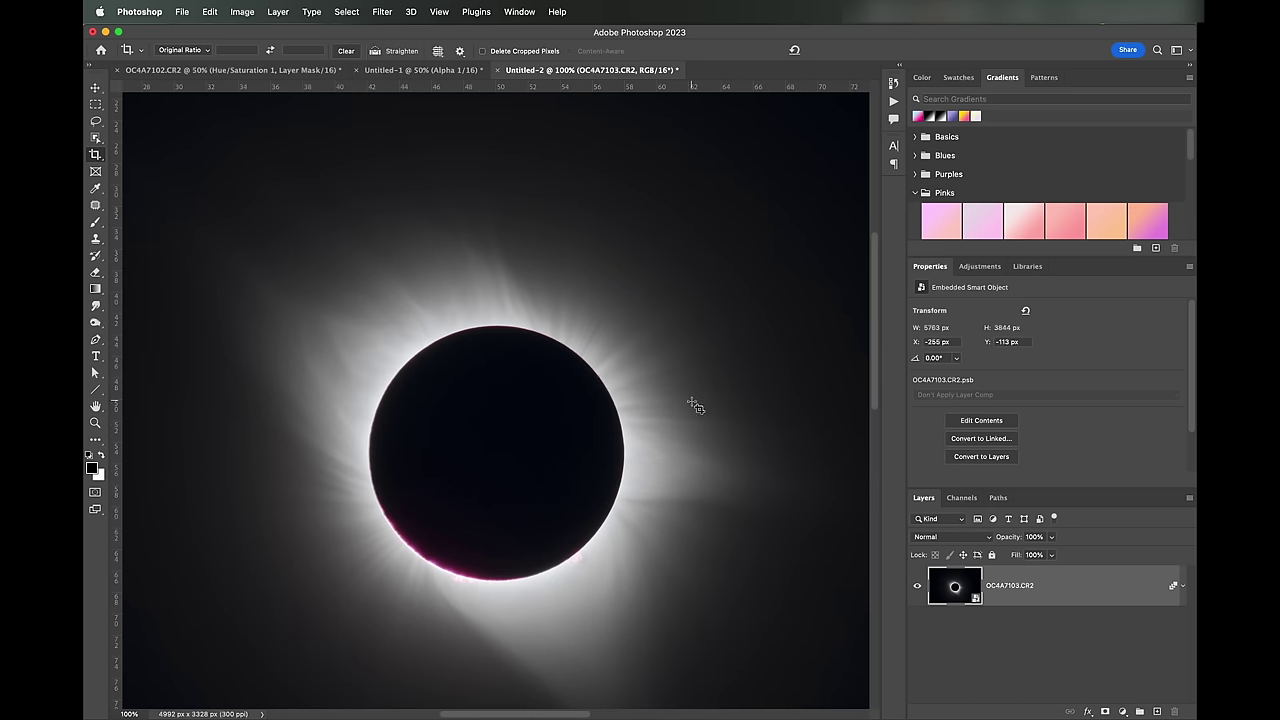
scroll(680, 331, "right", 5)
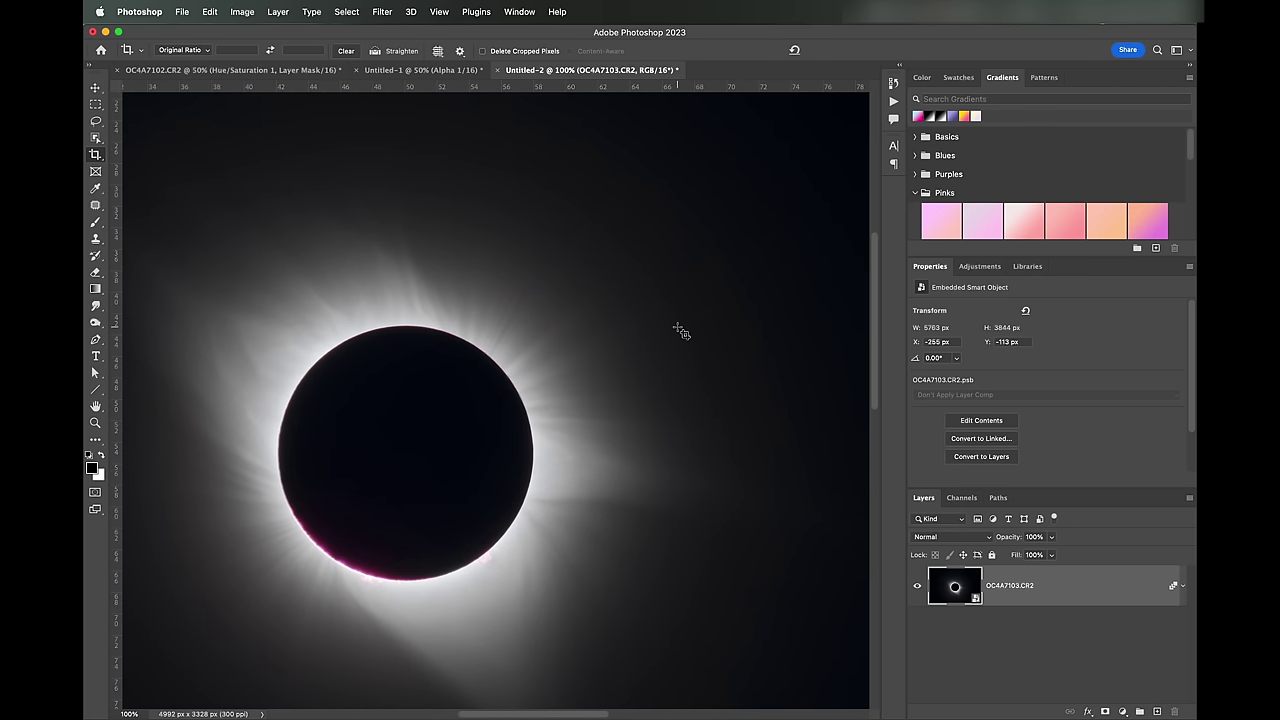
scroll(680, 331, "down", 10)
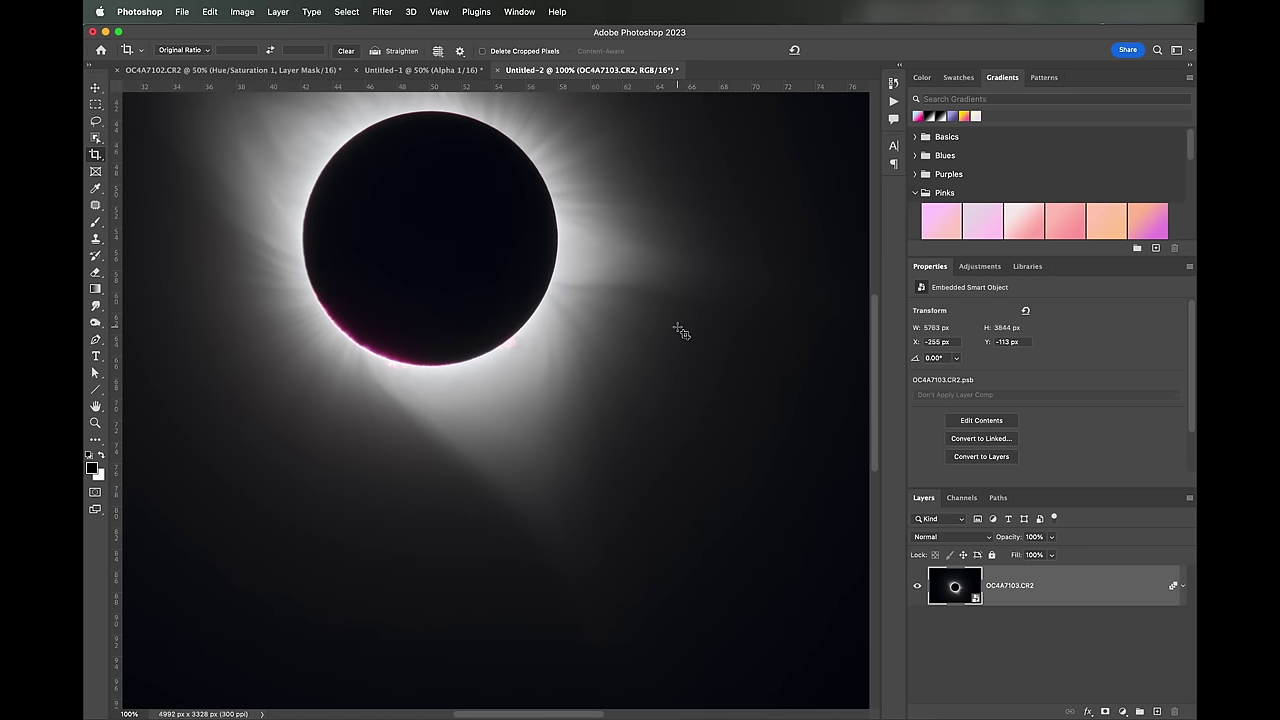
scroll(680, 331, "right", 5)
scroll(680, 331, "up", 9)
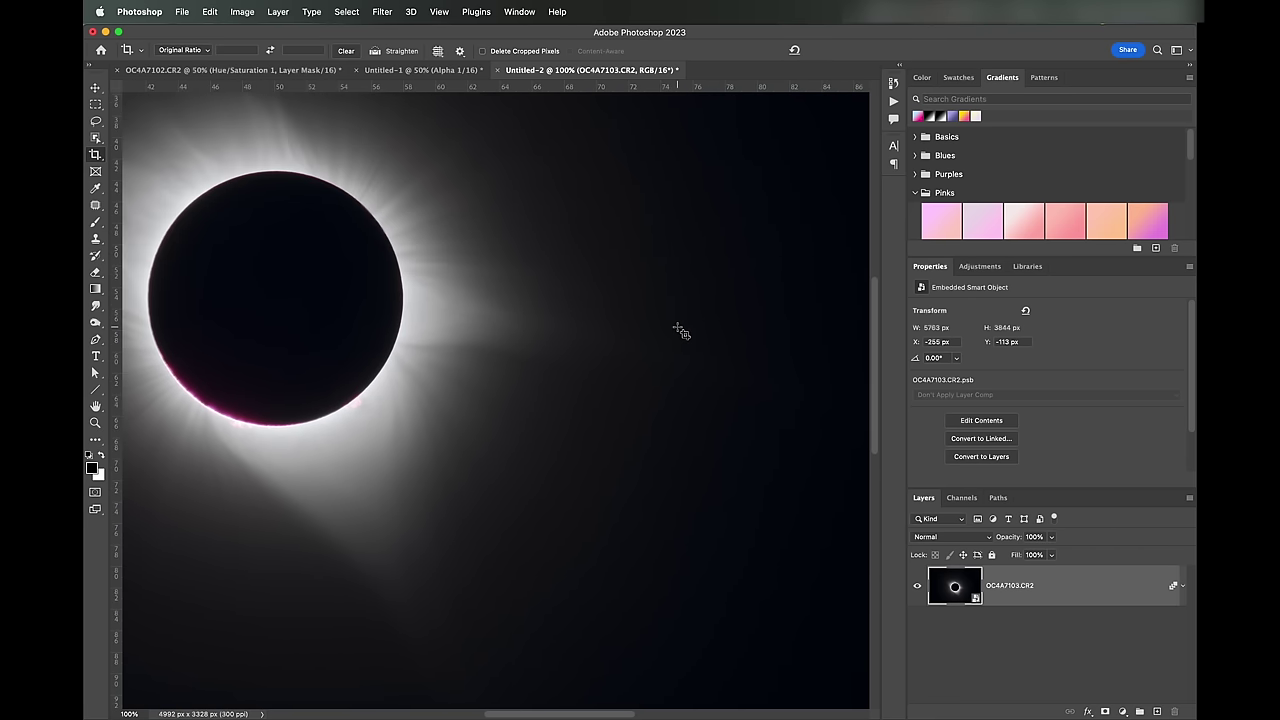
scroll(680, 331, "down", 3)
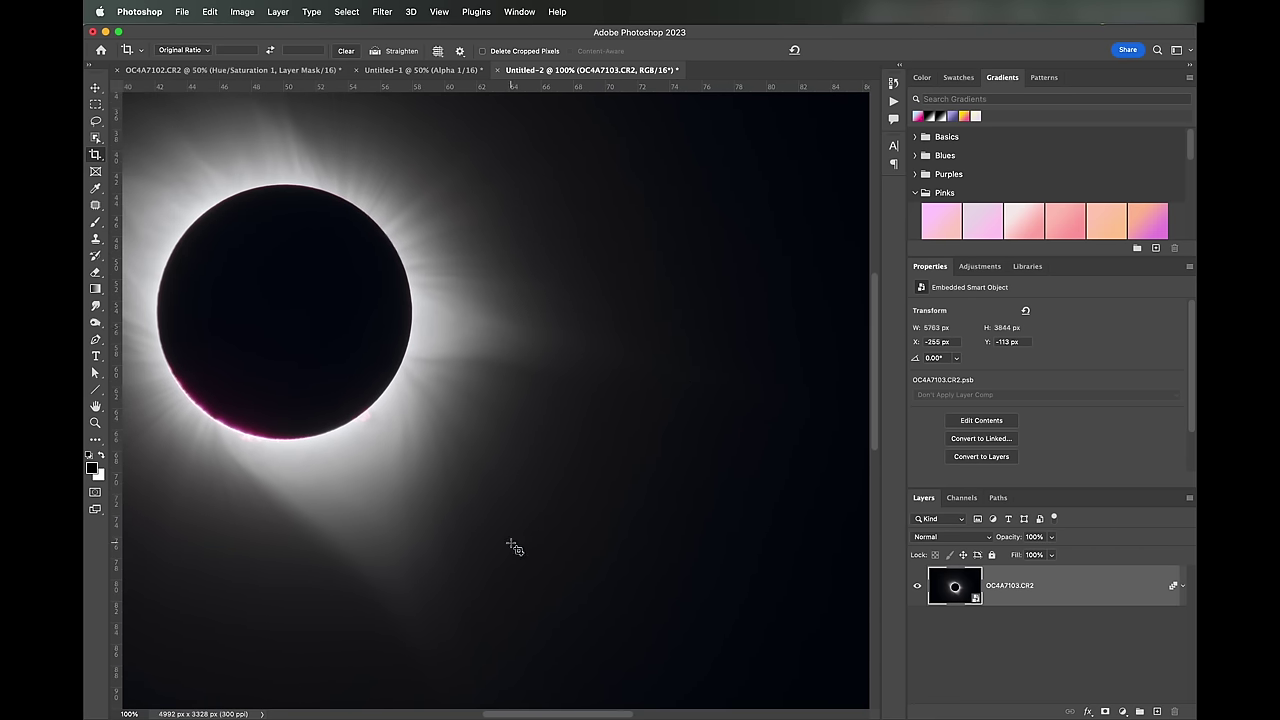
scroll(407, 508, "down", 7)
scroll(407, 508, "up", 6)
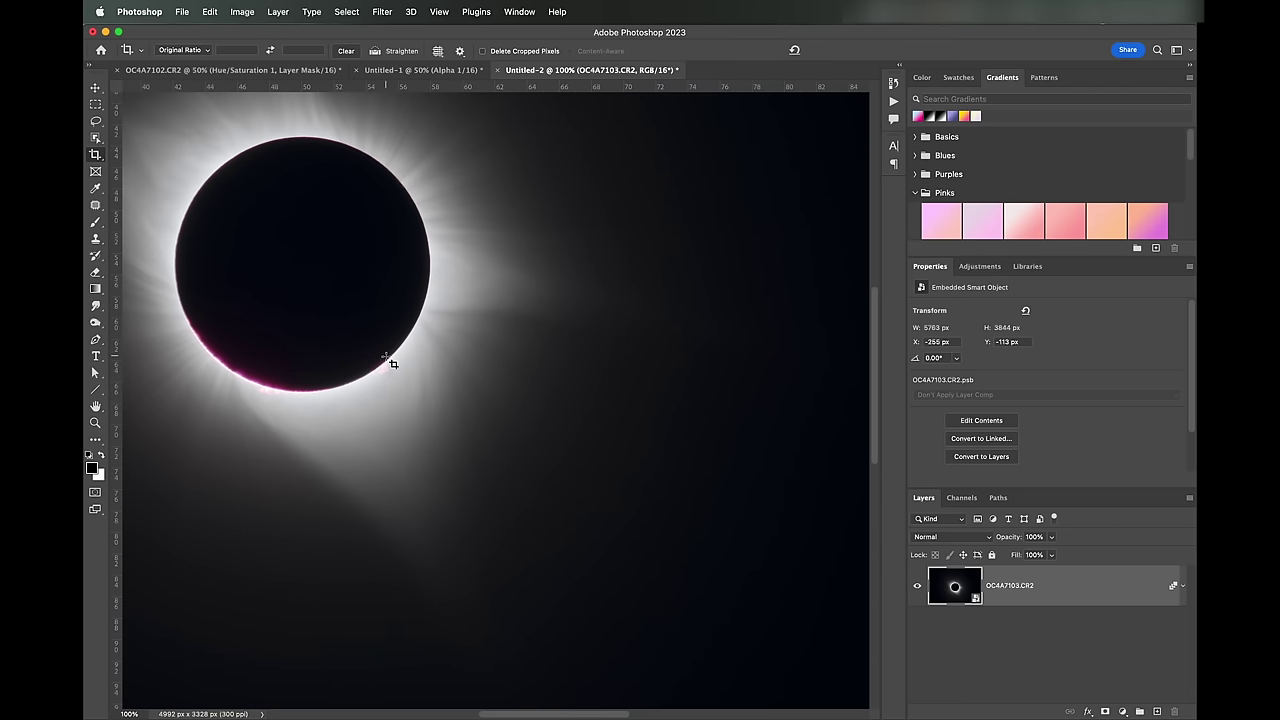
scroll(280, 400, "up", 1)
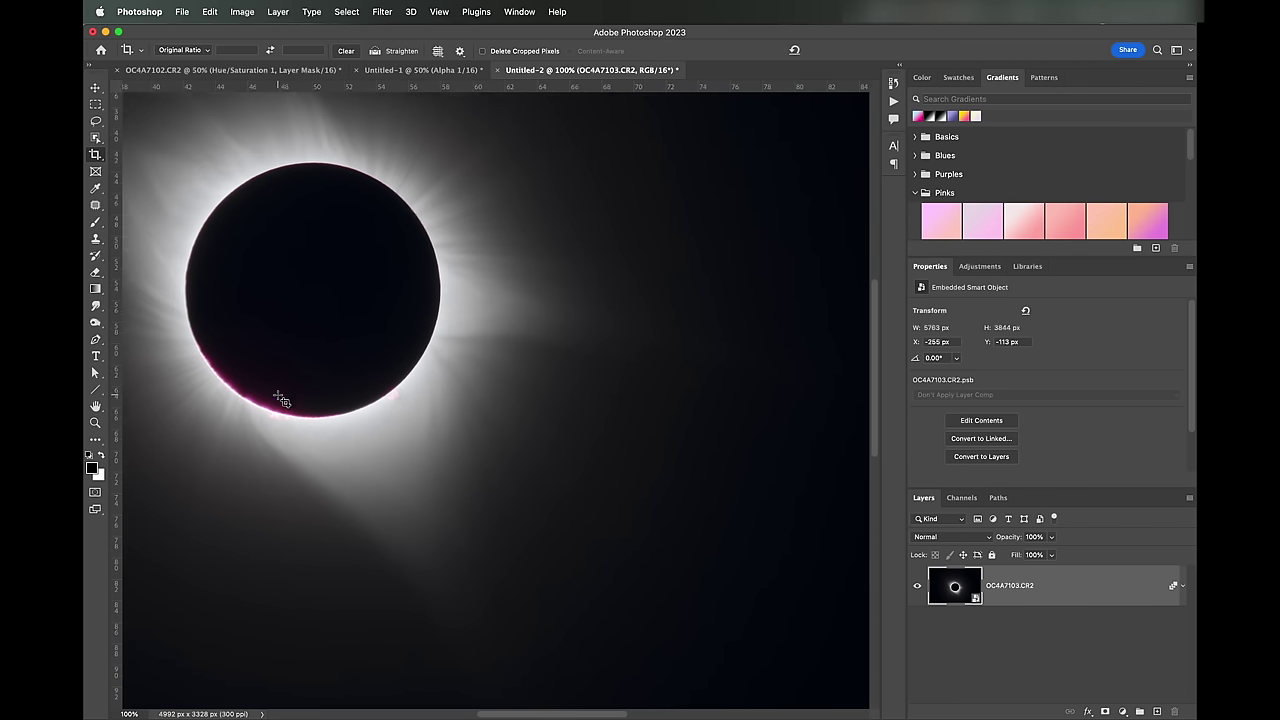
scroll(280, 400, "up", 5)
scroll(280, 400, "left", 4)
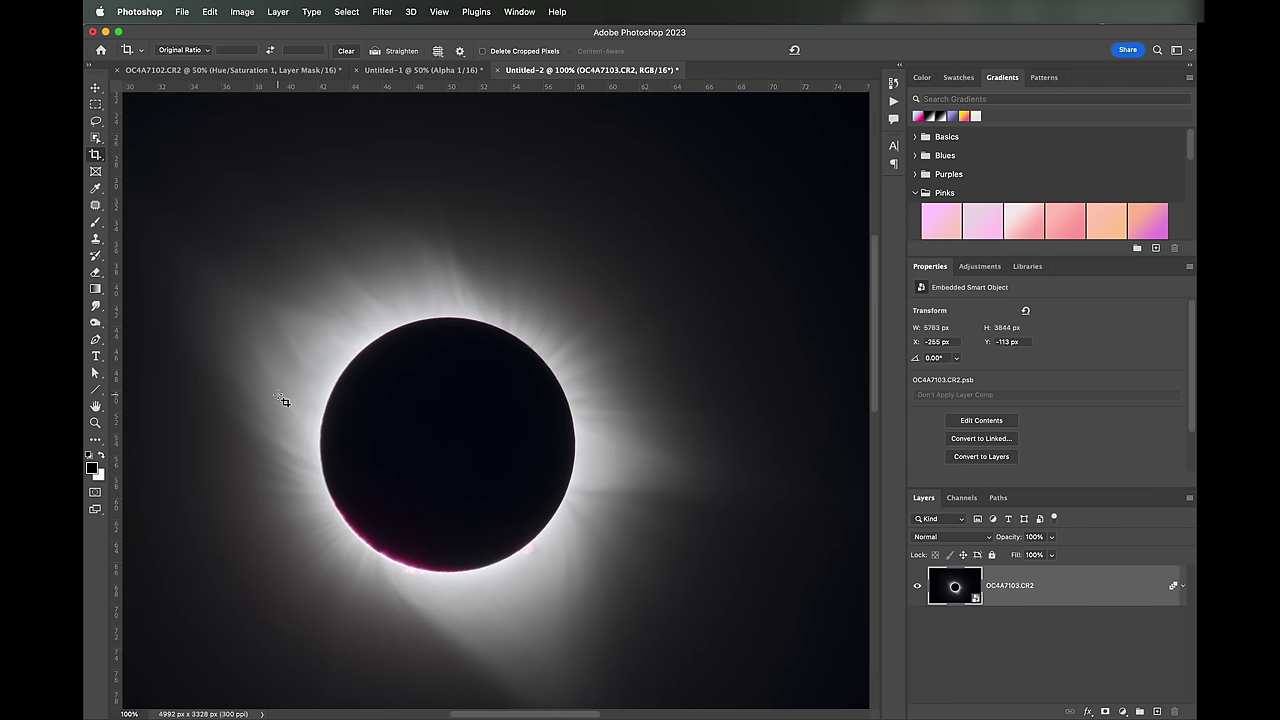
key("super+minus")
key("super+minus")
key("super+minus")
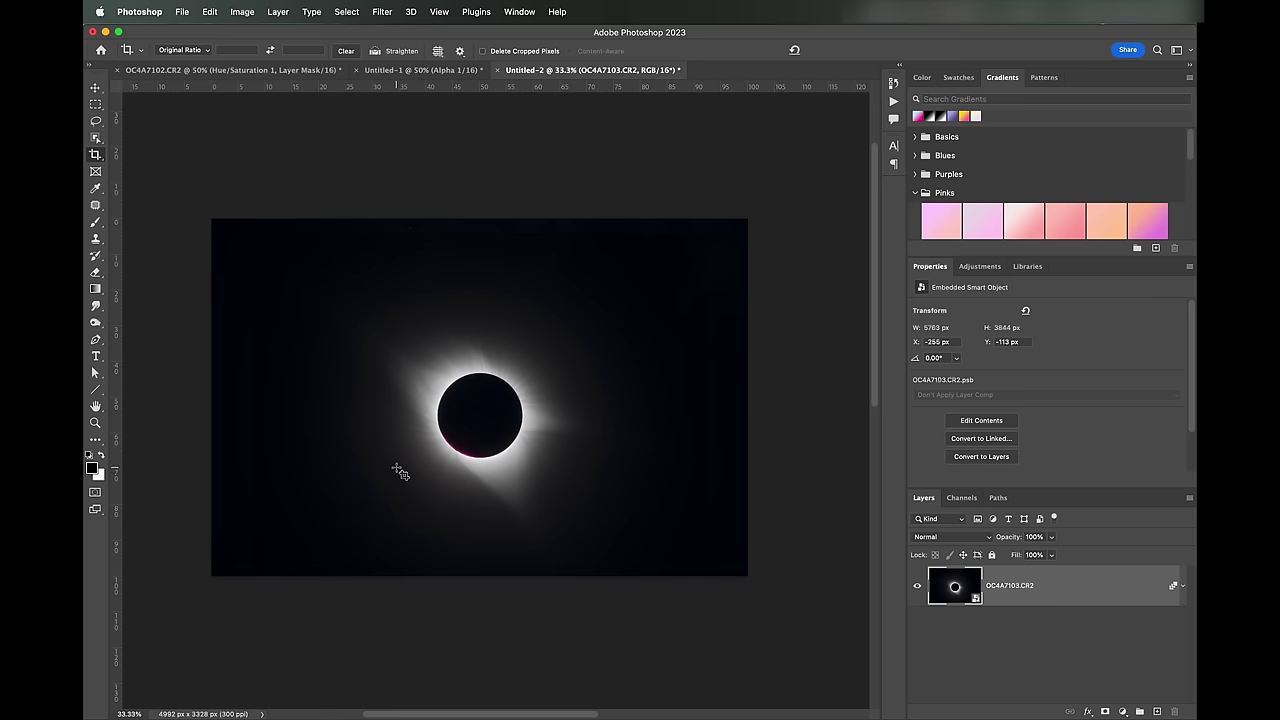
Compare the full eclipse image with and without the detail layers above the OC4A7103.CR2 smart object.
key("F2")
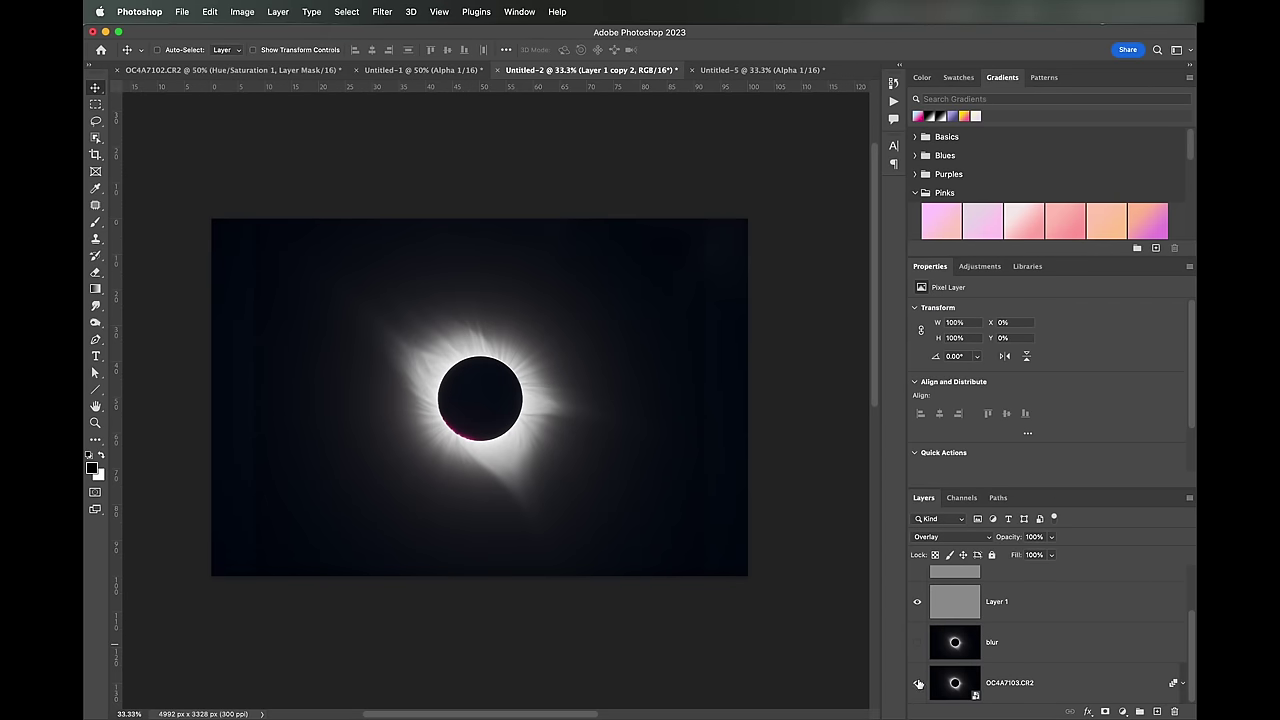
key("super+comma")
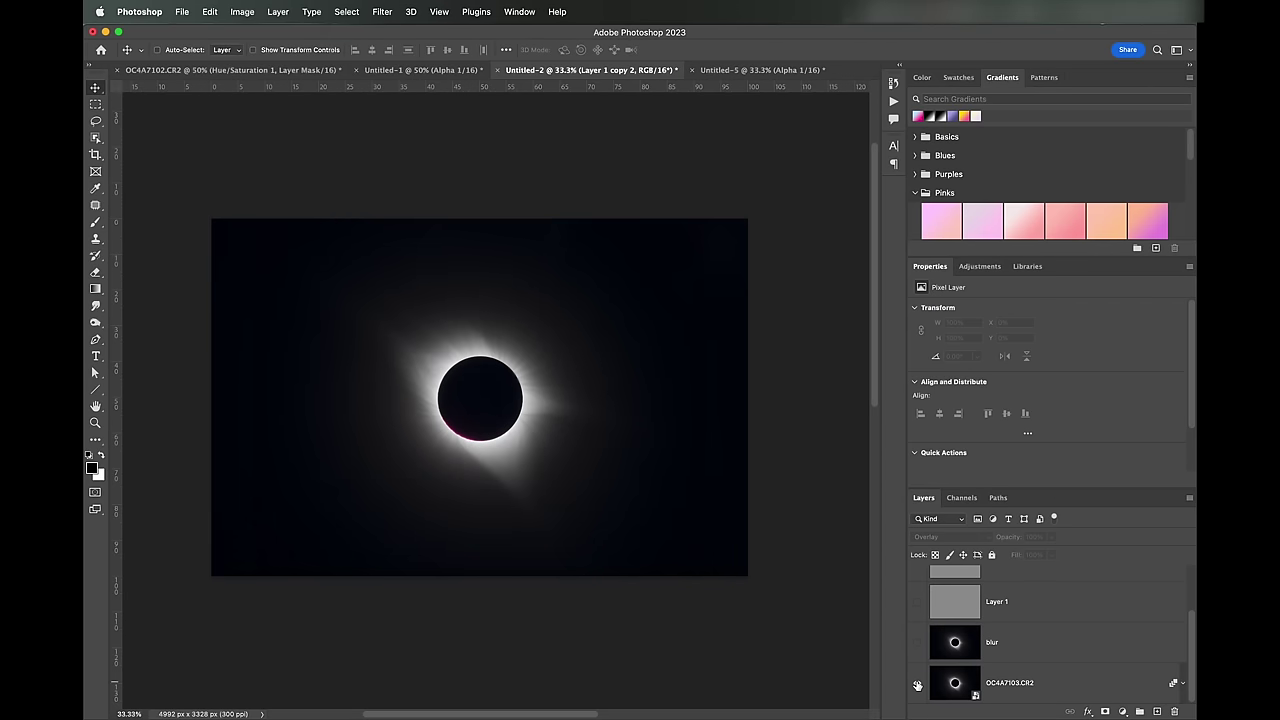
key("super+comma")
key("super+comma")
key("super+comma")
key("shift+plus")
key("shift+minus")
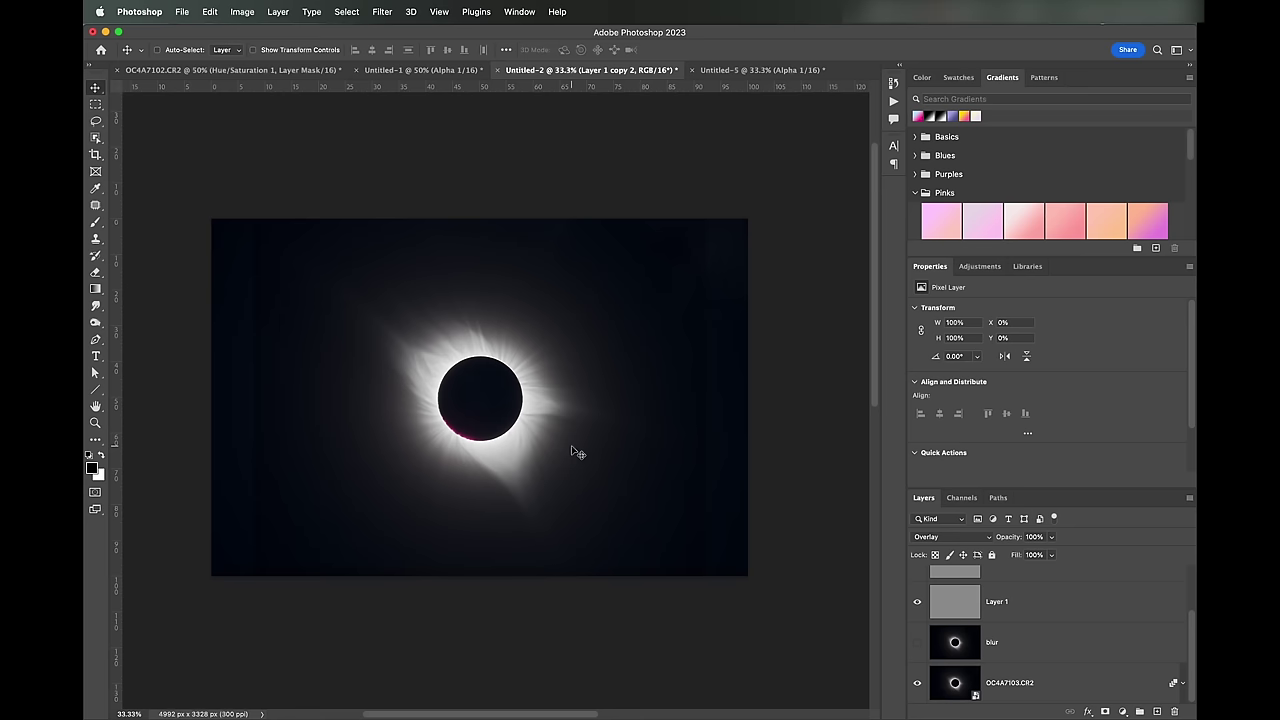
Compare the corona streamers above the moon at 200% between the OC4A7103.CR2 layer alone and all enhancement layers.
key("super+1")
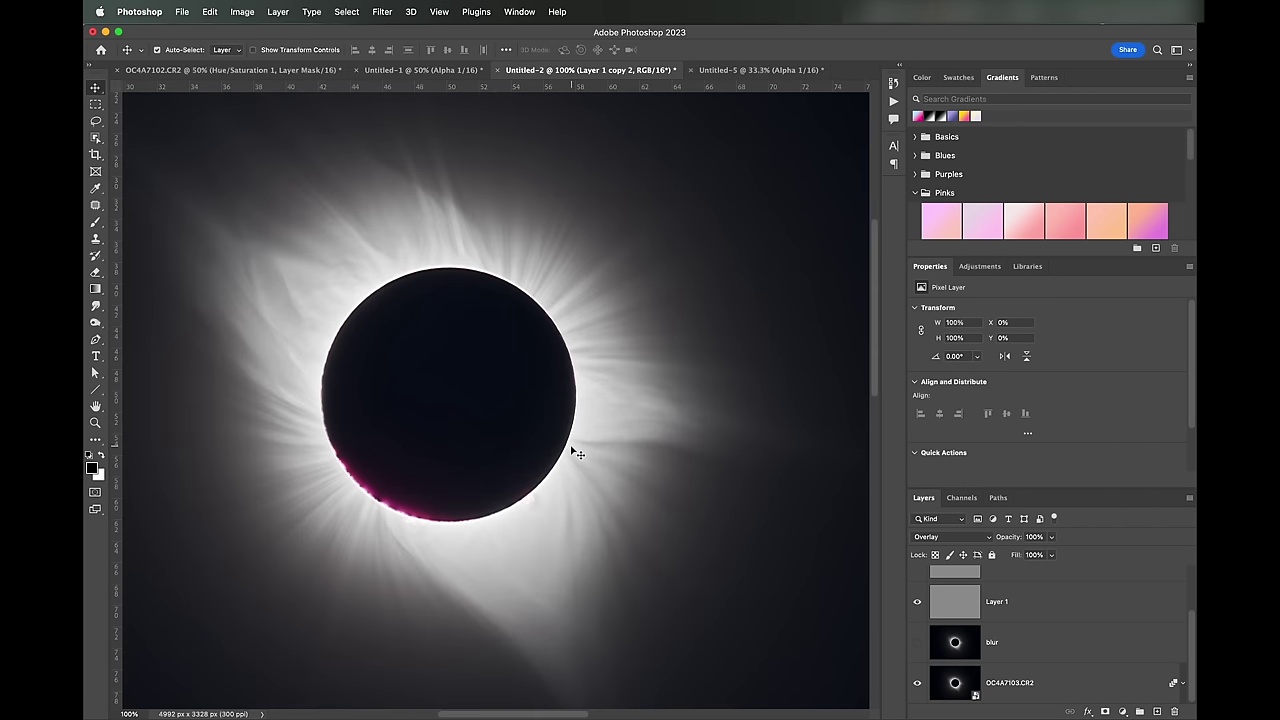
scroll(577, 454, "up", 3)
left_click(917, 686, "alt")
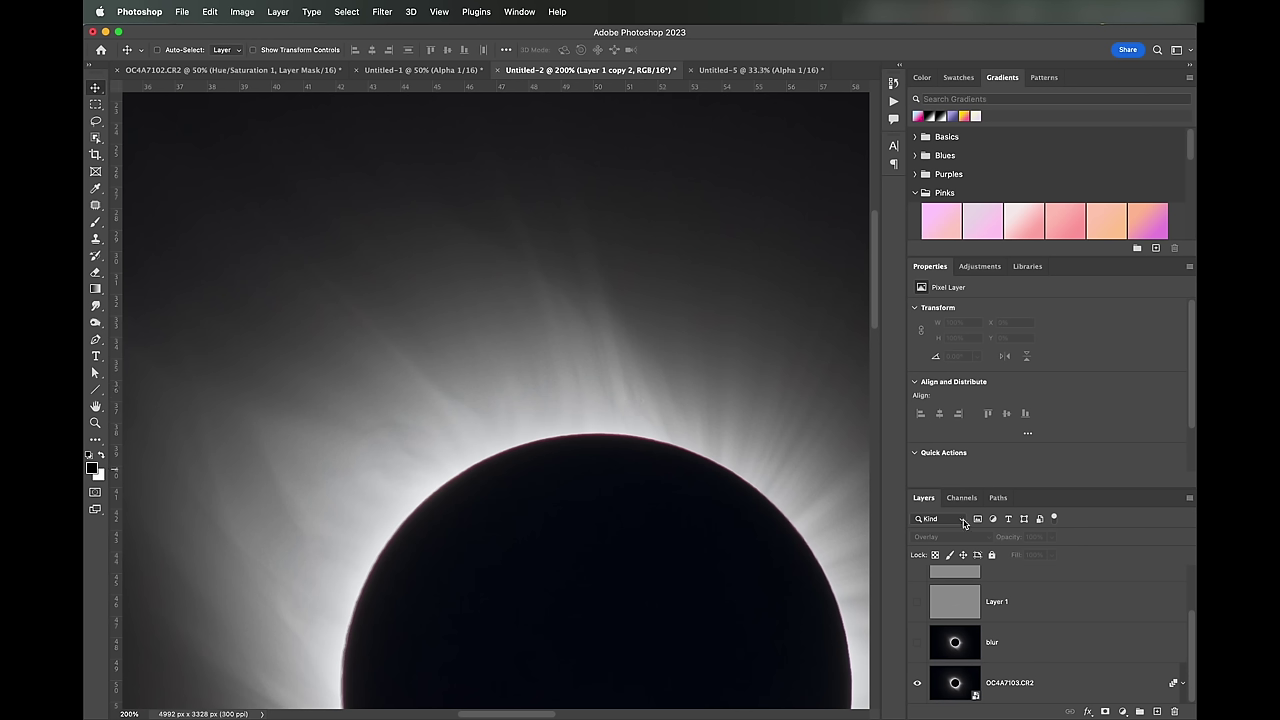
left_click(919, 686, "alt")
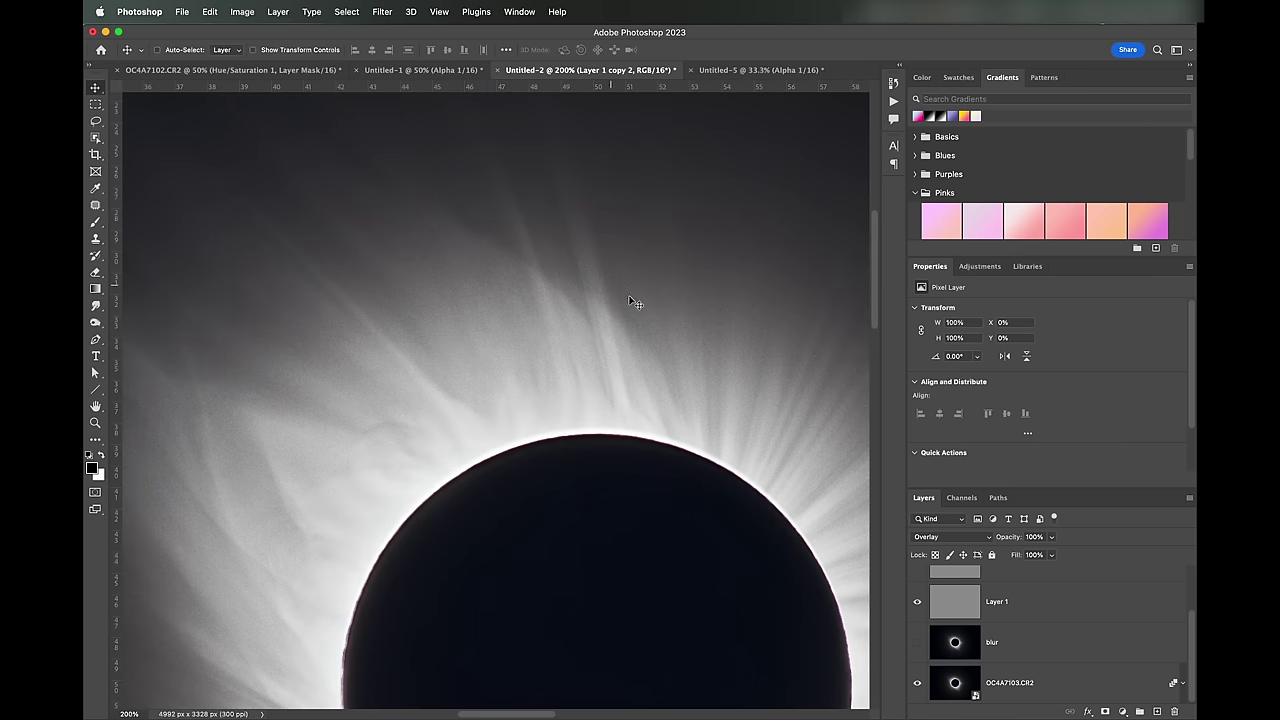
key("super+0")
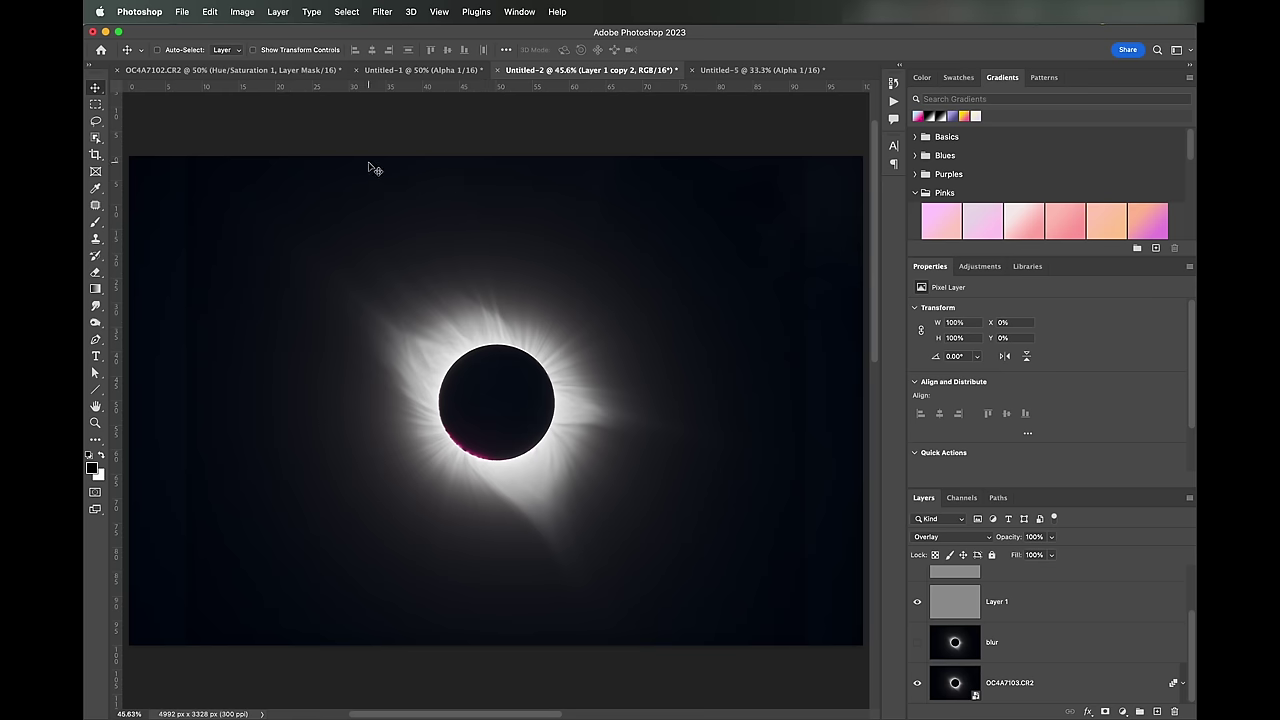
Preview a Clarity of +87 on OC4A7098.CR2 in Camera Raw and cancel without opening the image.
left_click(188, 12)
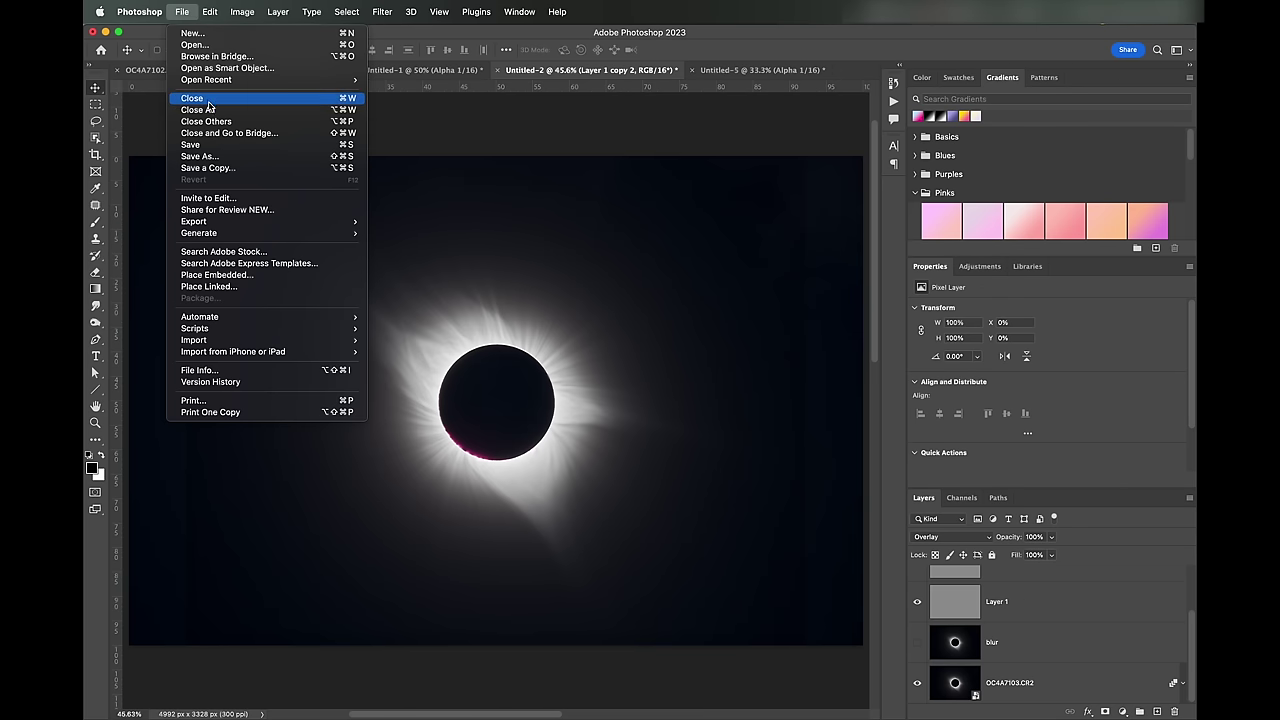
left_click(194, 45)
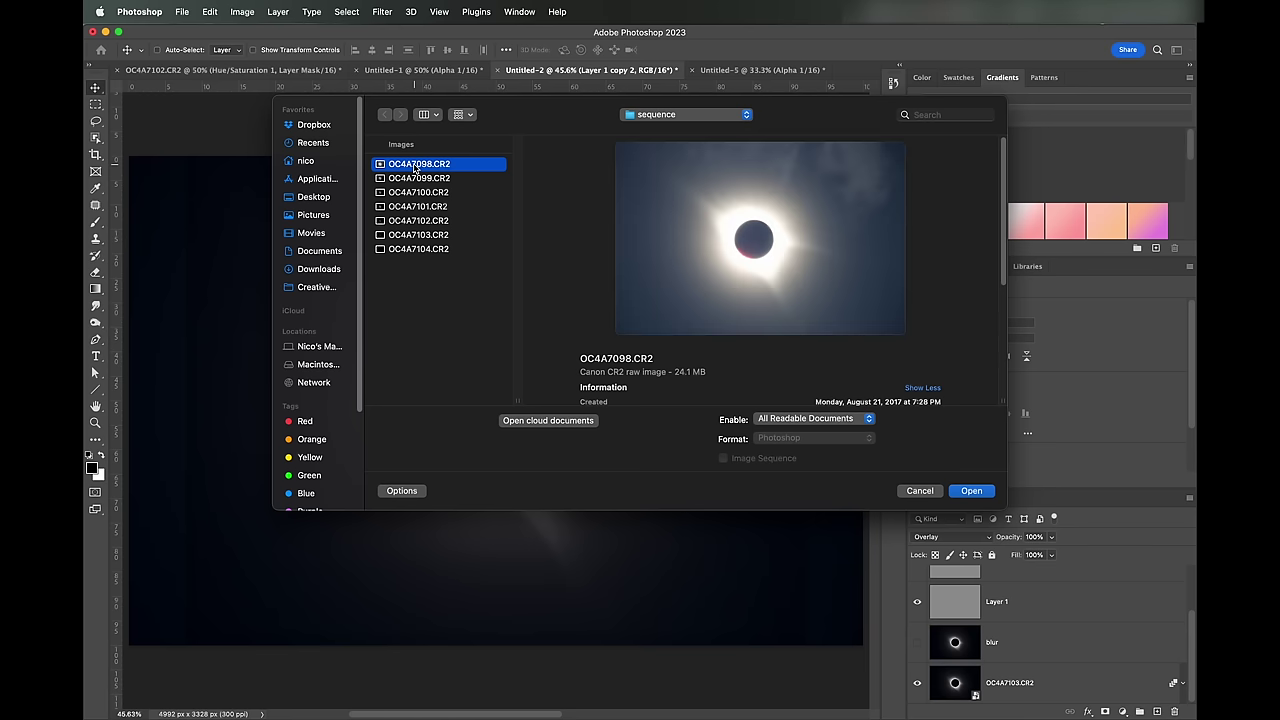
key("Escape")
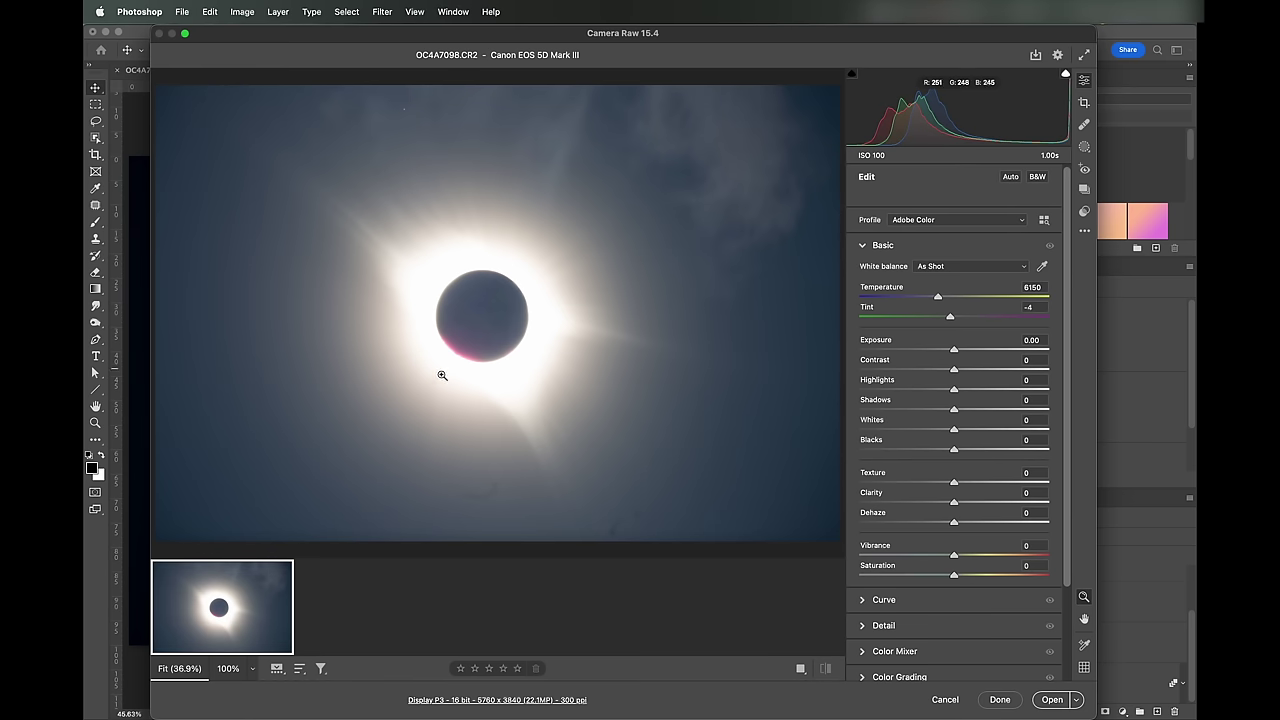
left_click(501, 329)
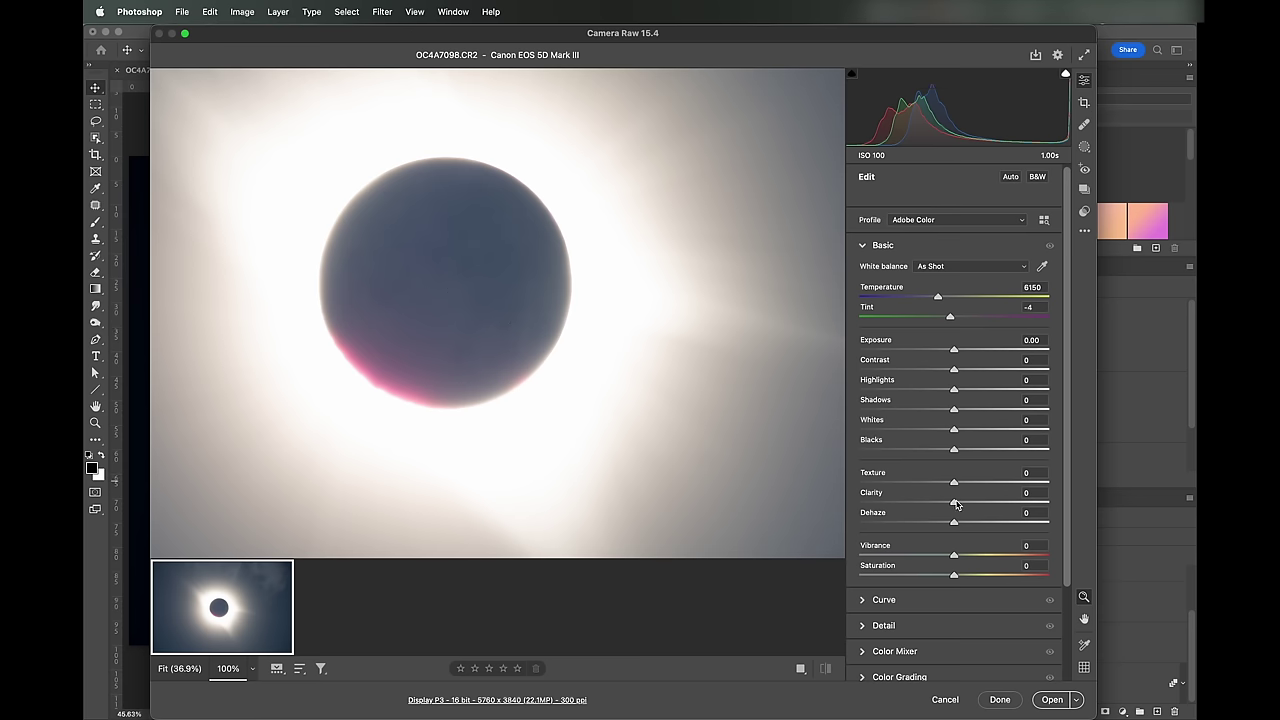
left_click_drag(954, 500, 1036, 501)
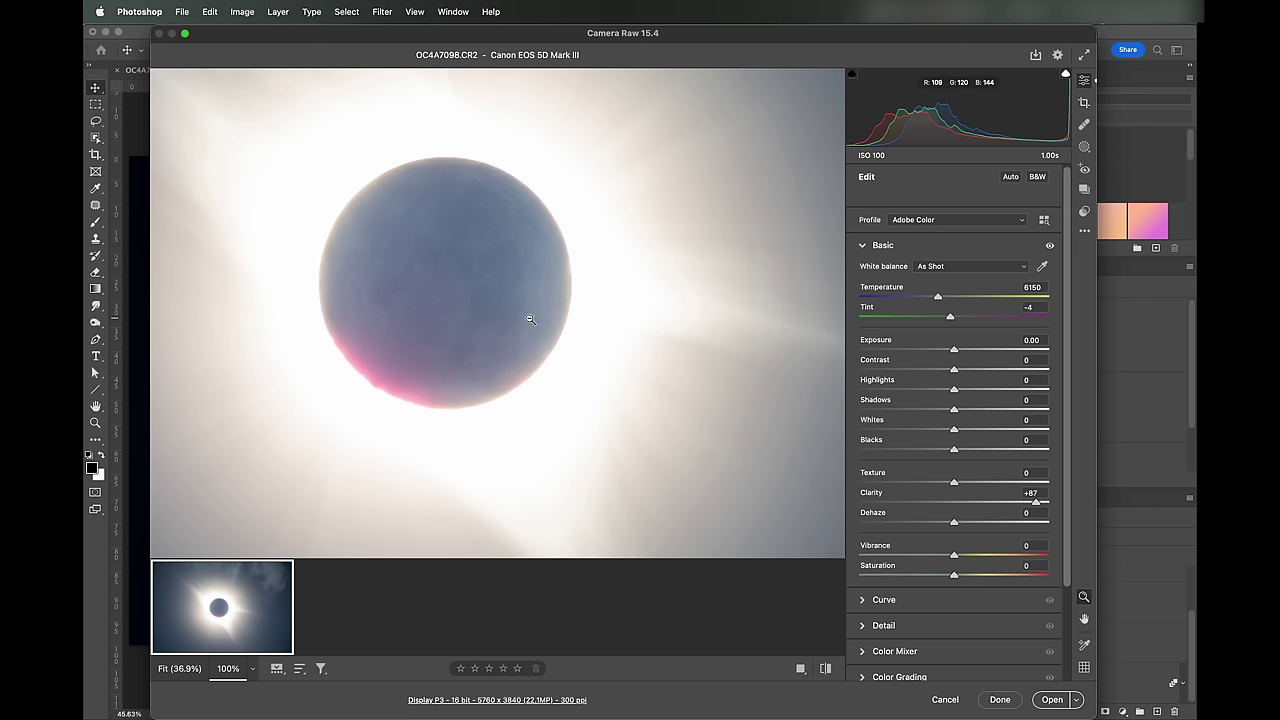
left_click(945, 699)
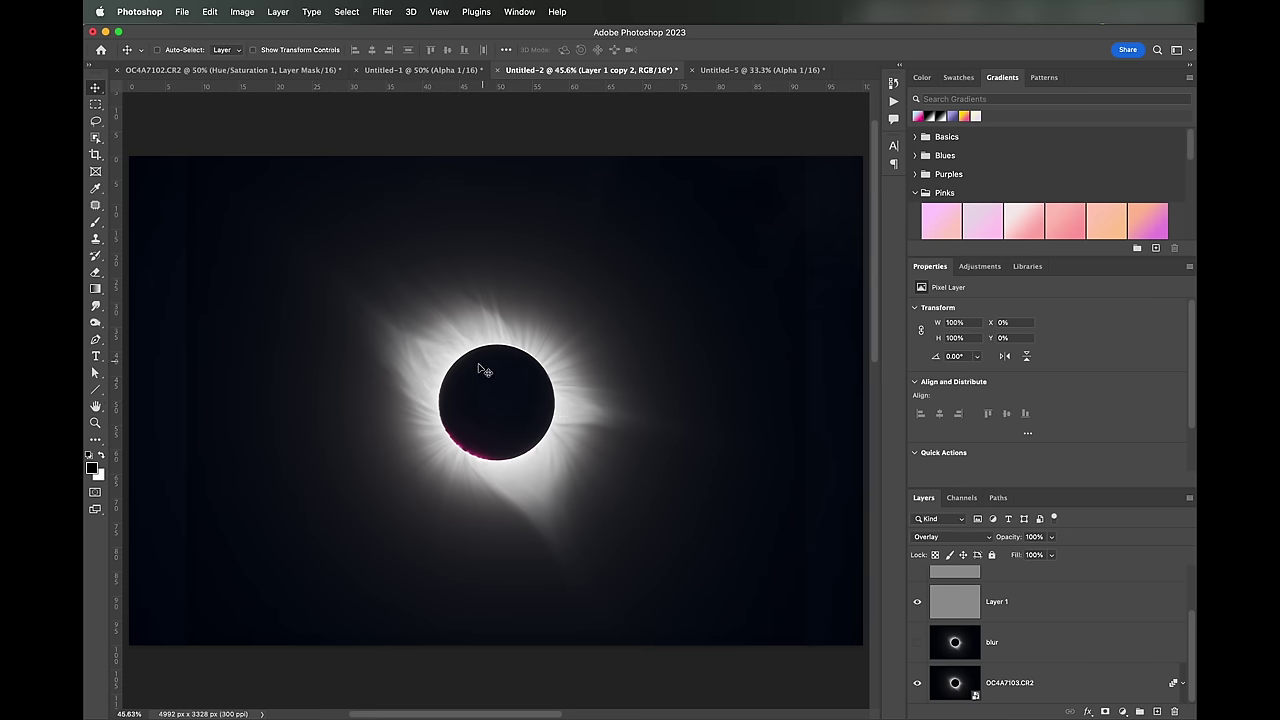
Examine the dark lunar disc and its surrounding rim at 200% in the enhanced composite.
key("super+equal")
key("super+equal")
key("super+equal")
key("super+equal")
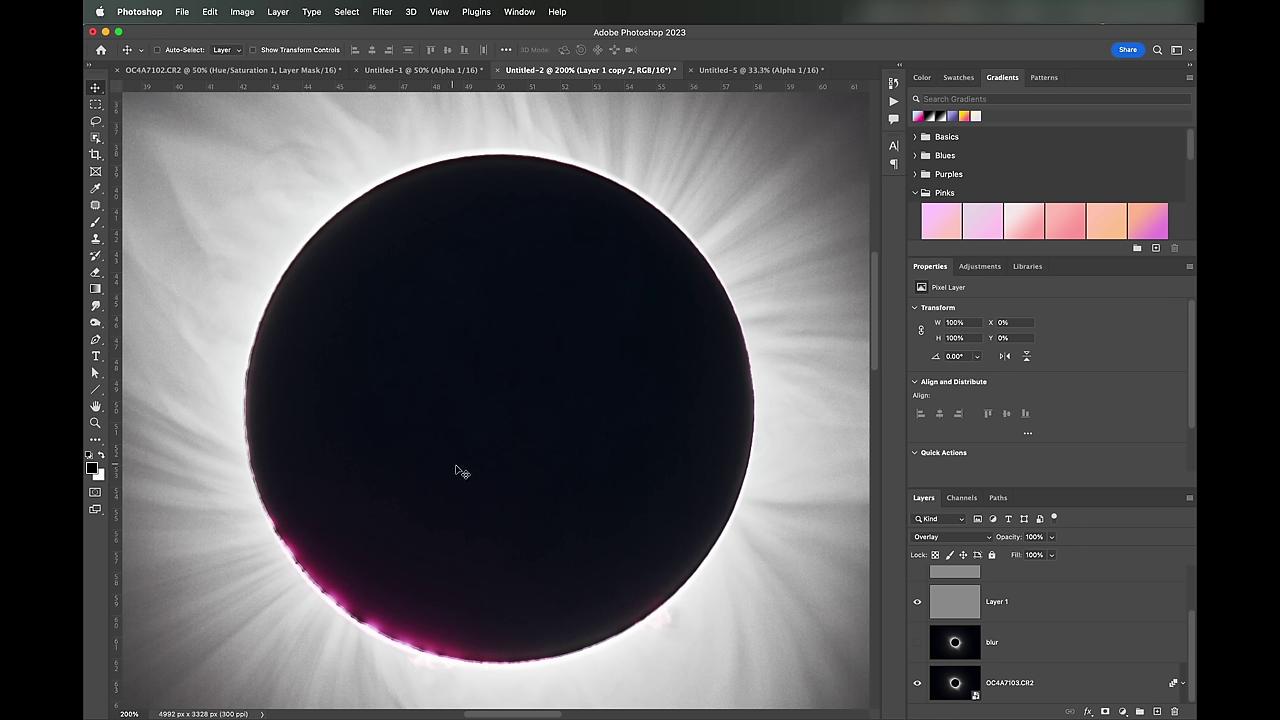
key("super")
key("super+minus")
key("super+minus")
key("super+minus")
key("super+minus")
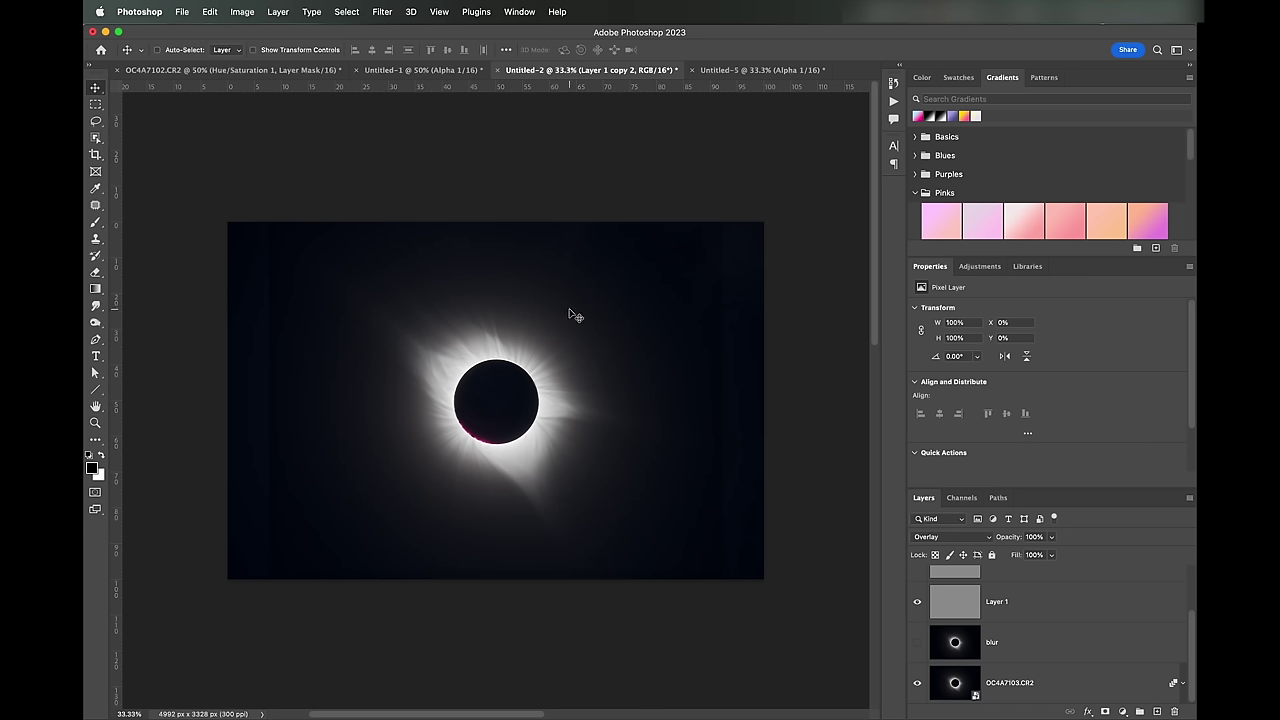
left_click(916, 603)
left_click(955, 540)
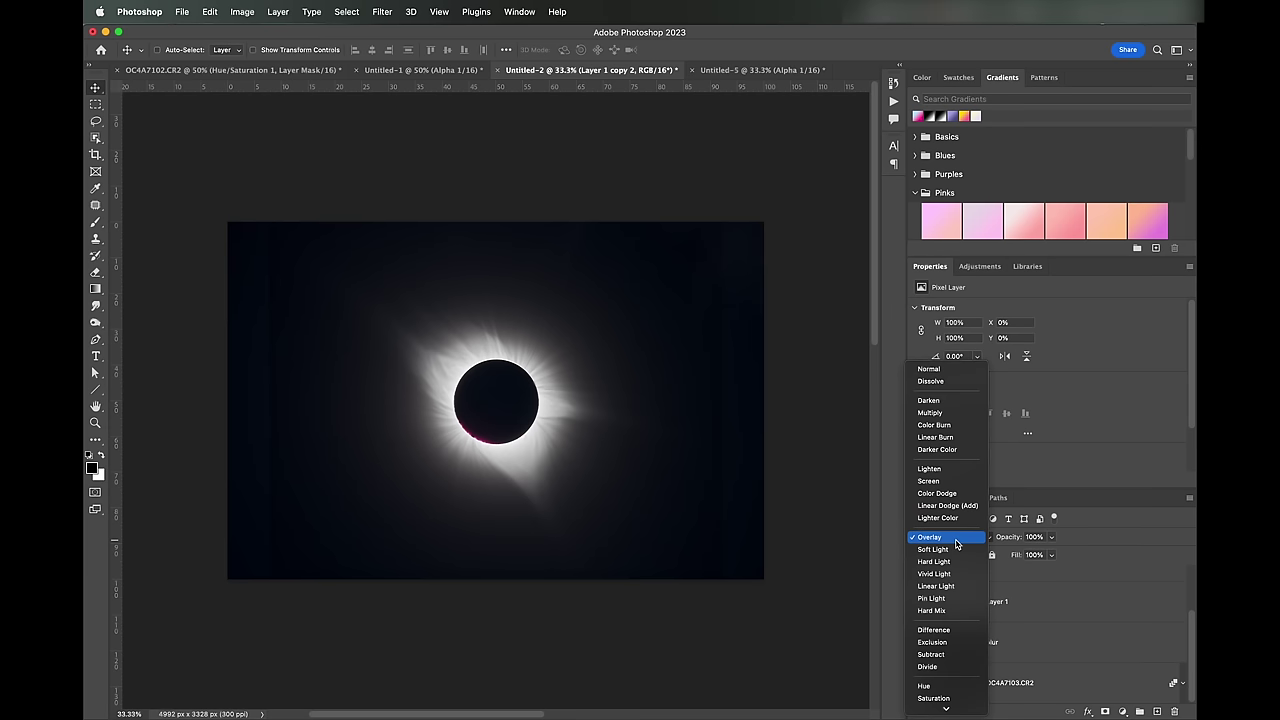
left_click(950, 537)
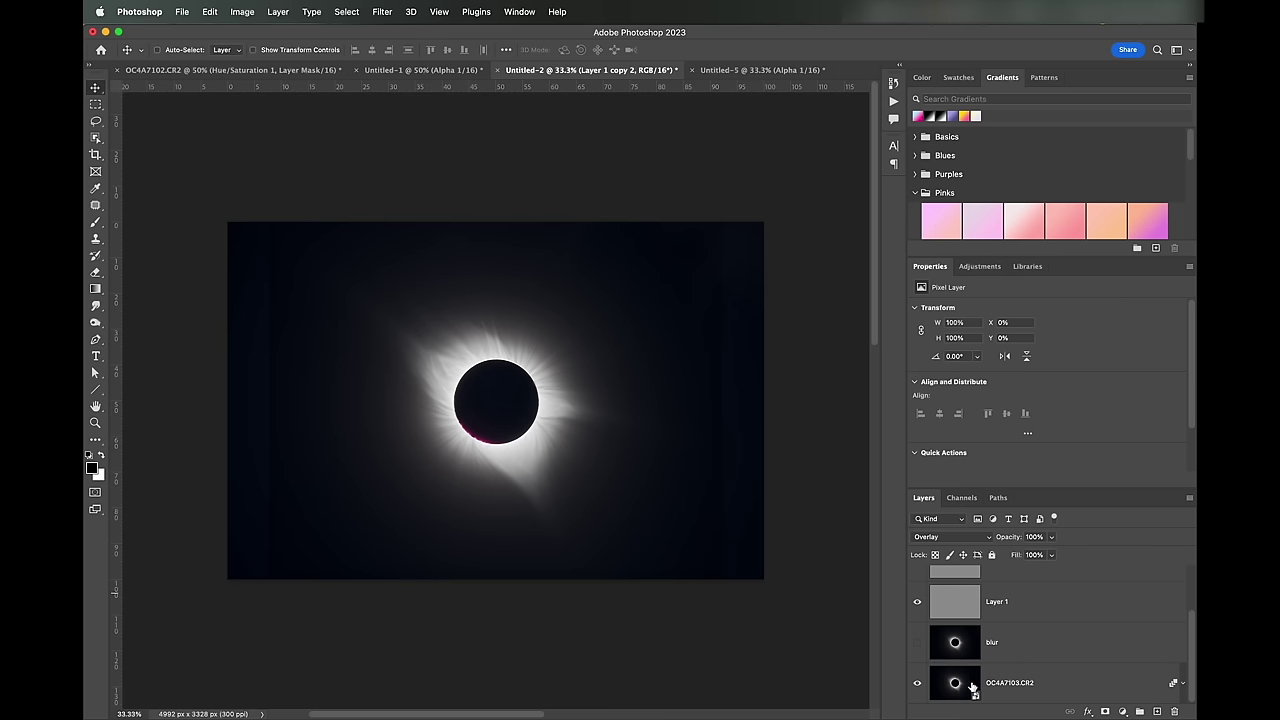
left_click(278, 11)
mouse_move(325, 266)
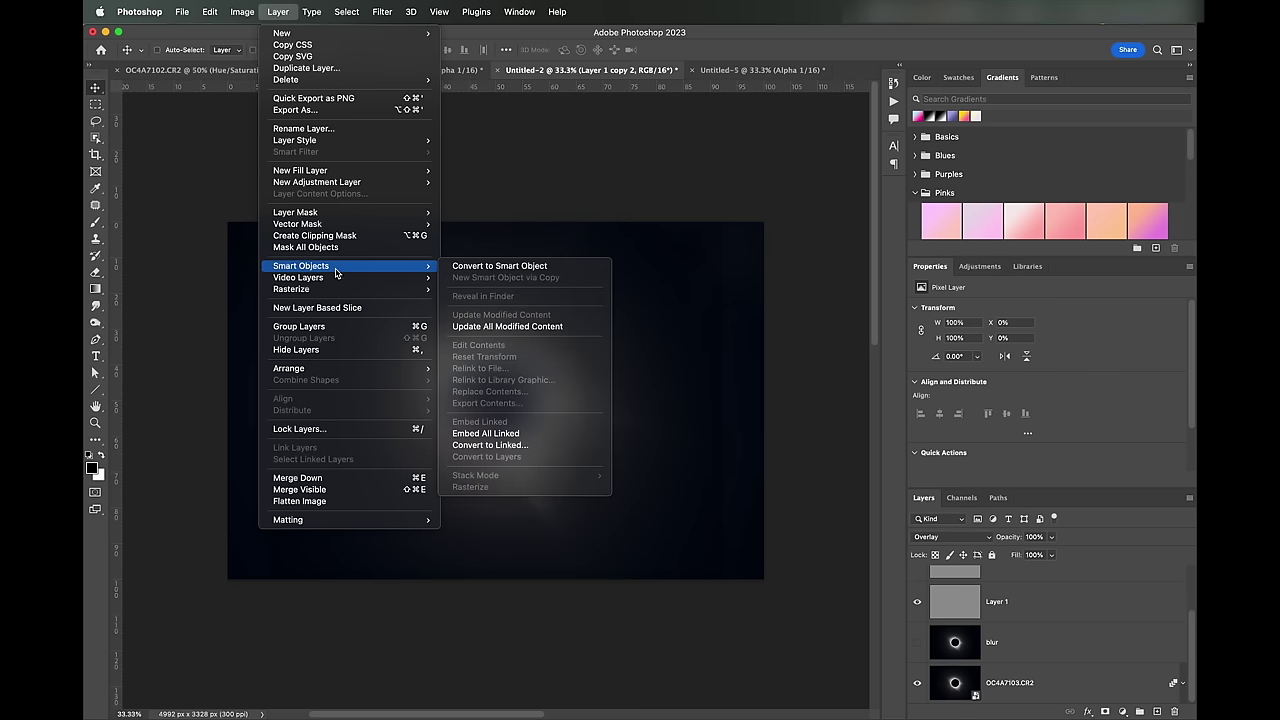
left_click(267, 11)
left_click(1057, 695)
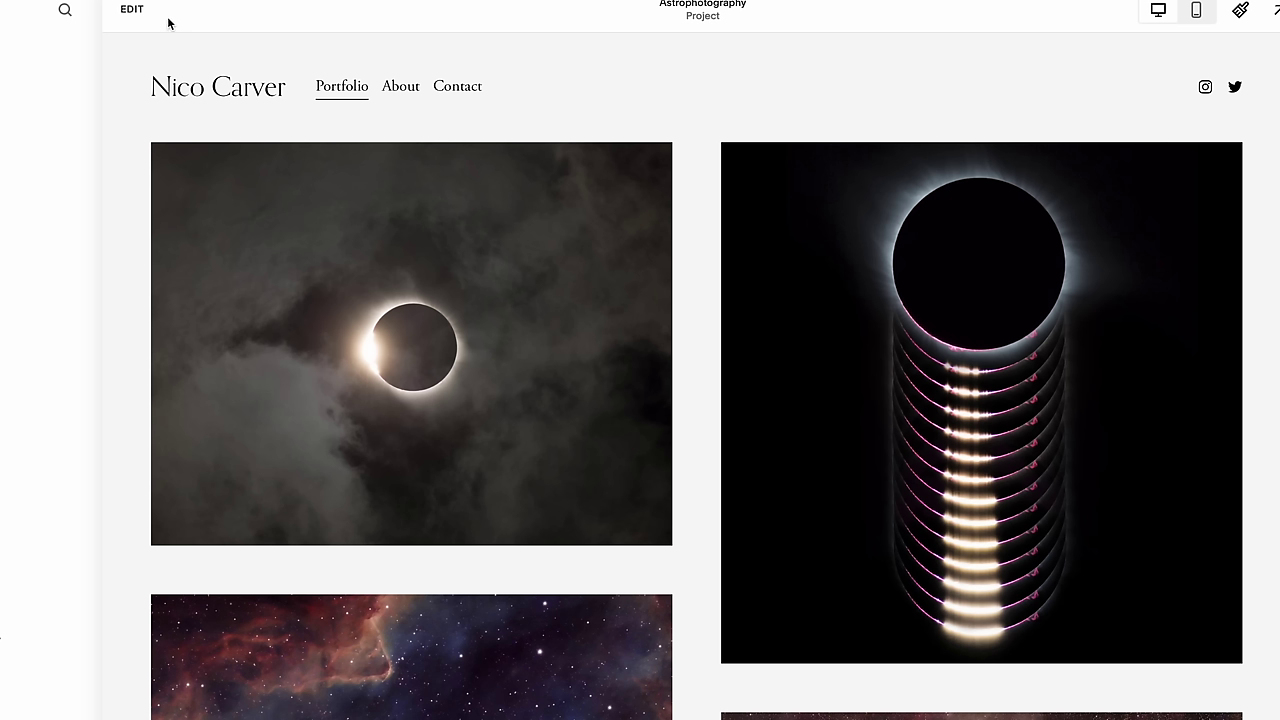
In Squarespace, reorder the Astrophotography page's gallery so the Third Contact eclipse image comes first, ahead of the cloudy eclipse photo.
left_click(133, 11)
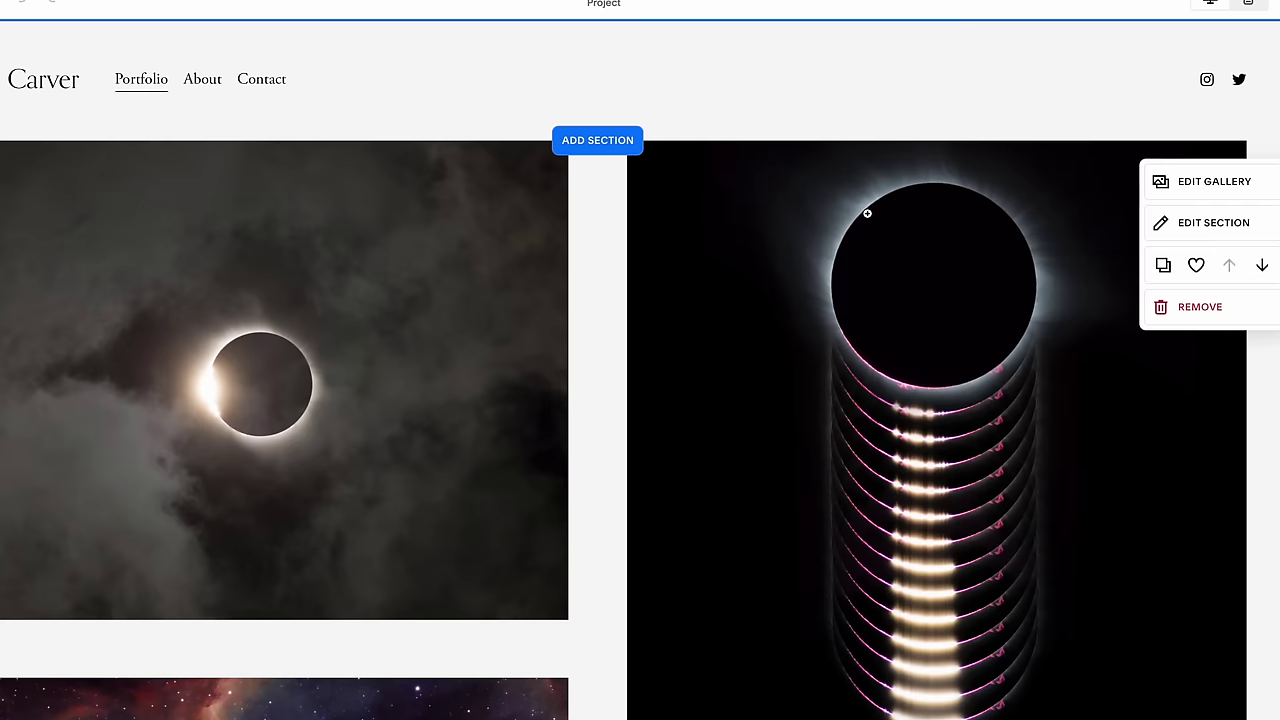
left_click(1211, 184)
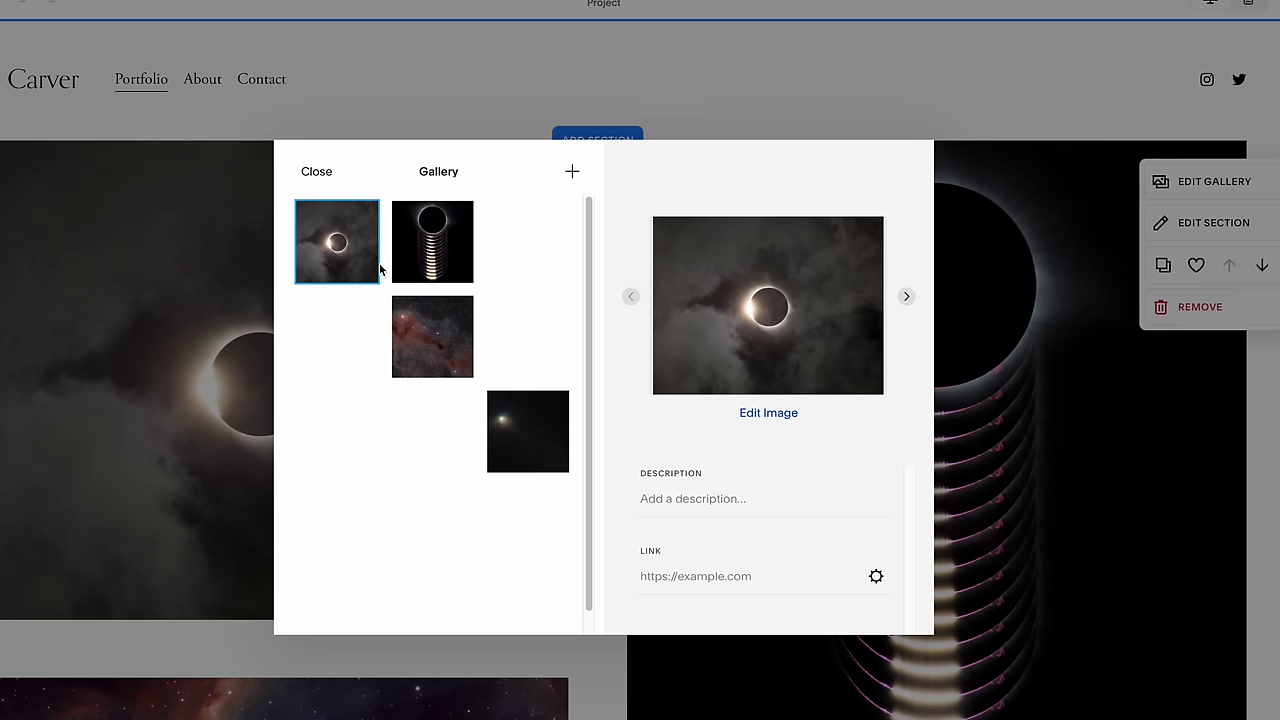
mouse_move(438, 262)
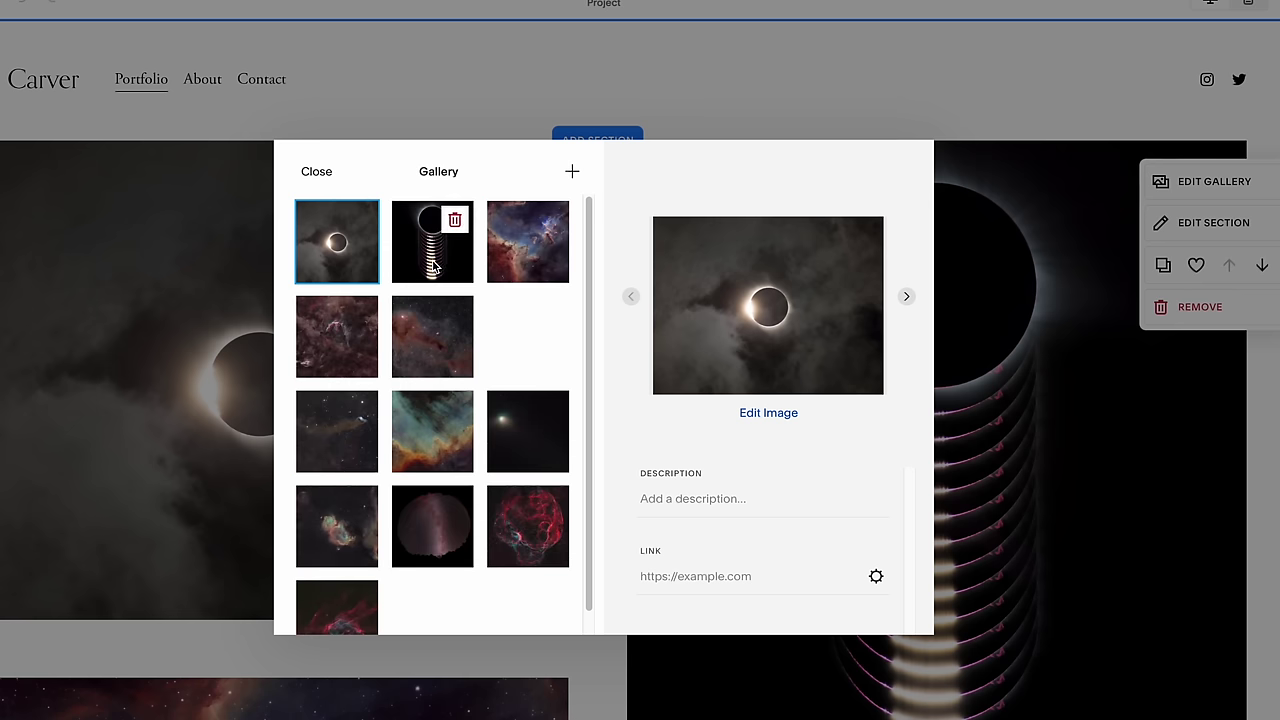
left_click_drag(433, 263, 325, 245)
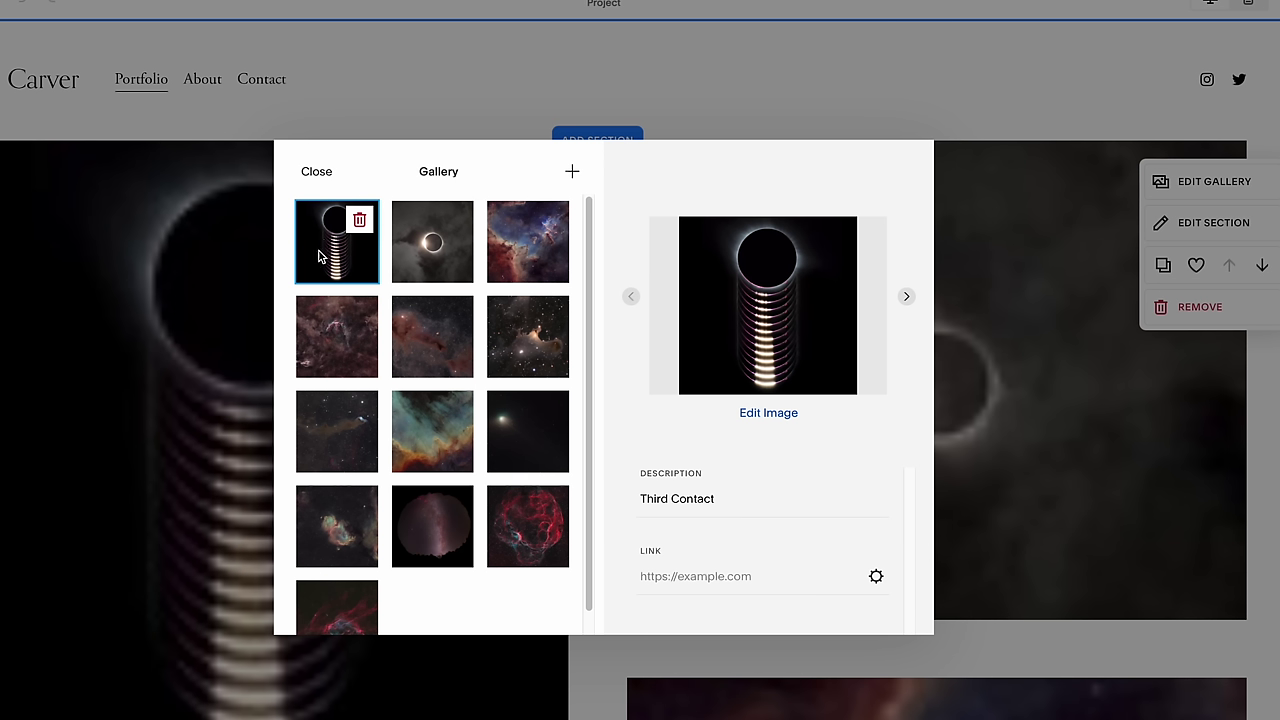
left_click(317, 172)
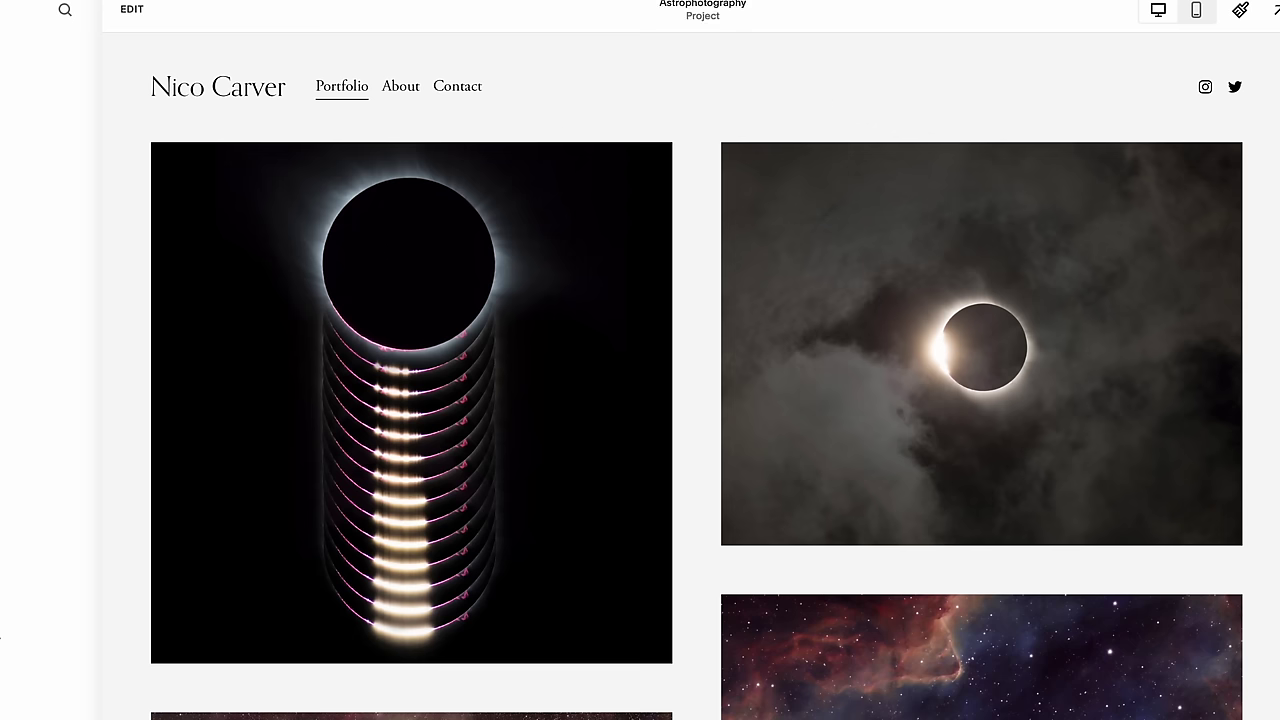
Add a new product of the Physical type to the store's inventory from the Selling setup.
left_click(34, 223)
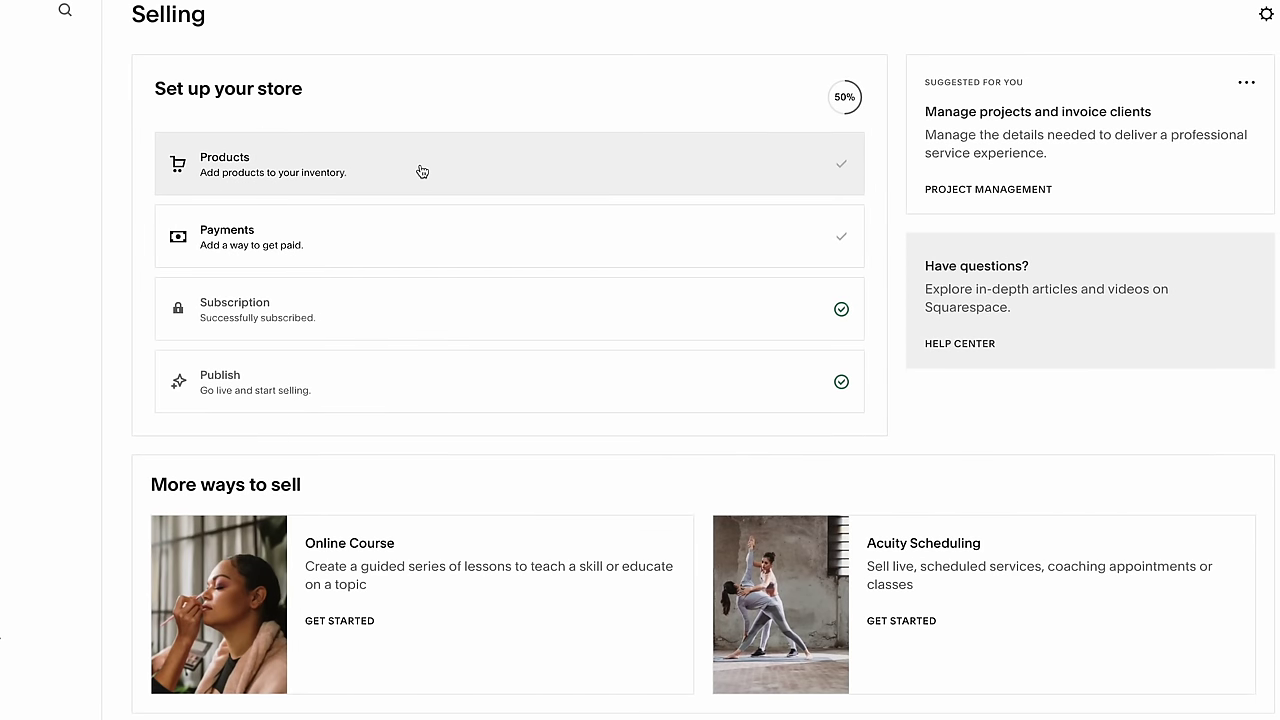
left_click(368, 177)
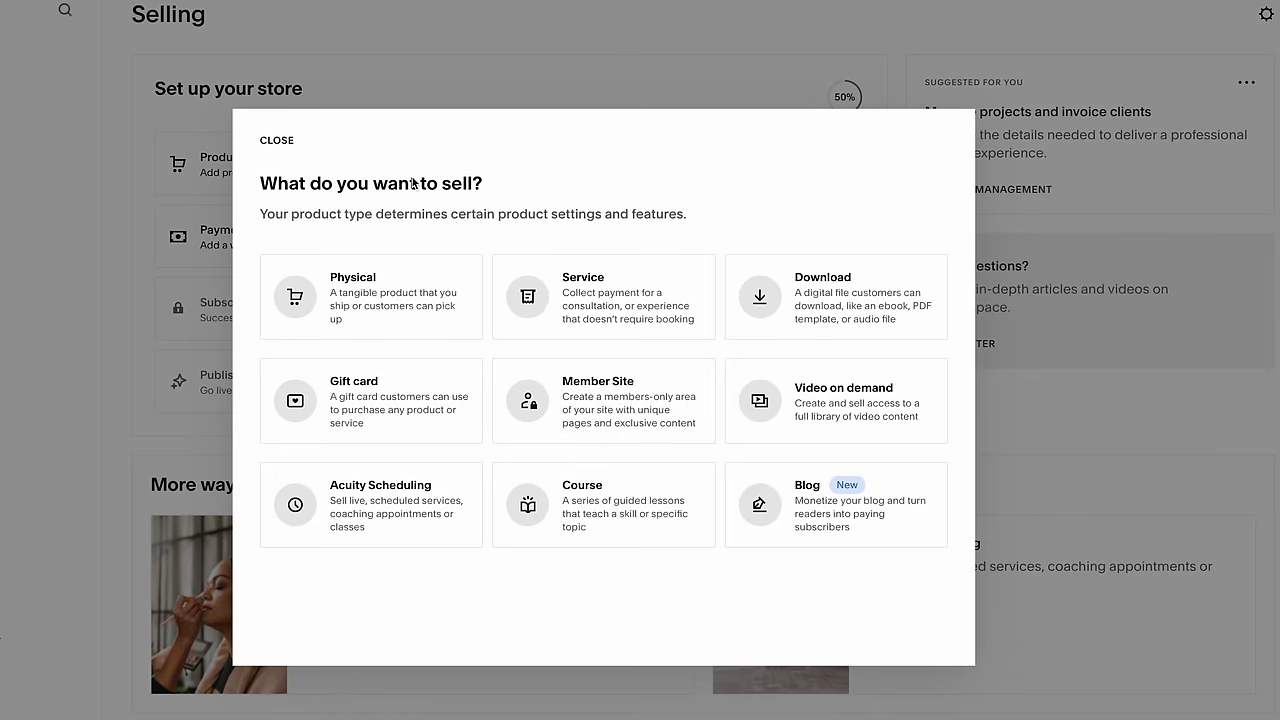
left_click(361, 304)
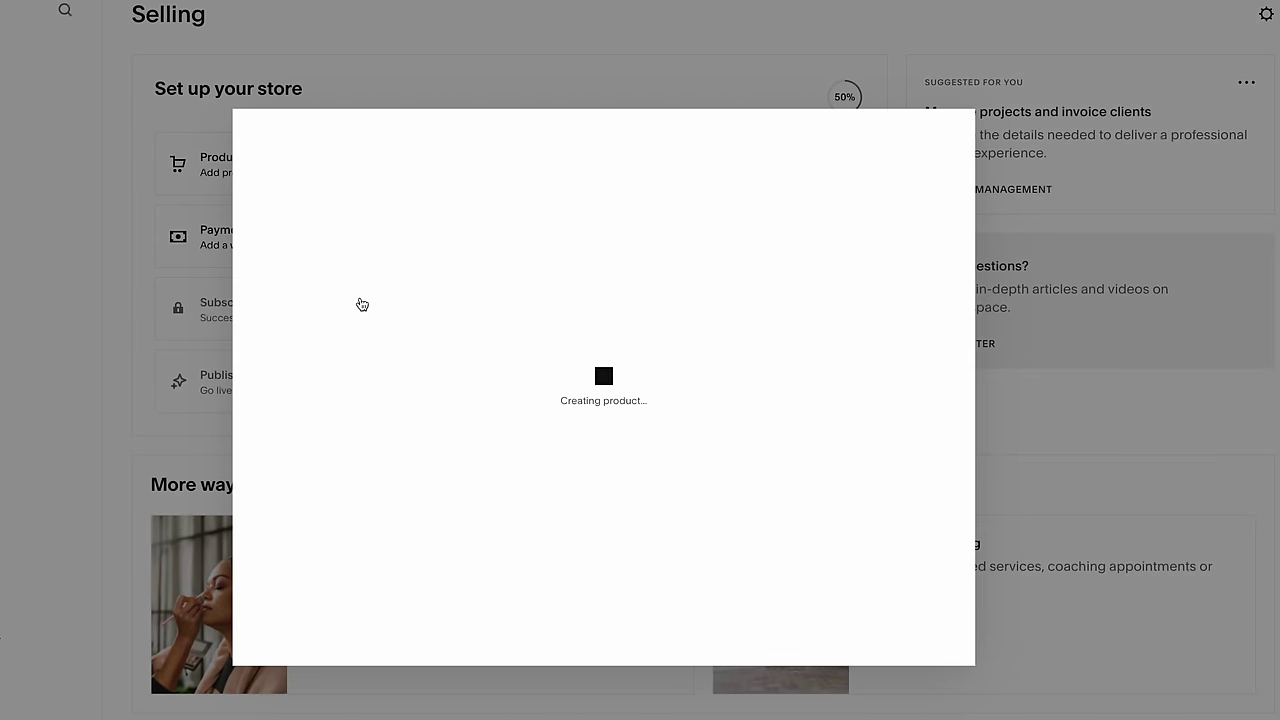